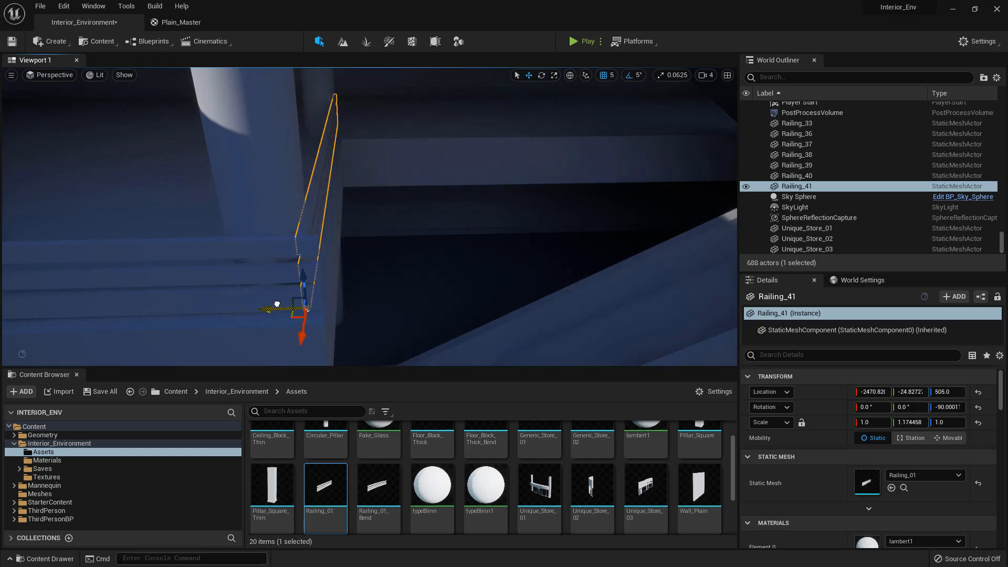
# Move the selected railing to Y about -34.8 and set its length scale to about 1.005 to fit the floor edge
pyautogui.moveTo(292, 307); pyautogui.dragTo(191, 275, button='right')
pyautogui.moveTo(342, 272)
pyautogui.mouseDown(button='right')
pyautogui.moveTo(273, 271)
pyautogui.moveTo(342, 272)
pyautogui.mouseUp(button='right')
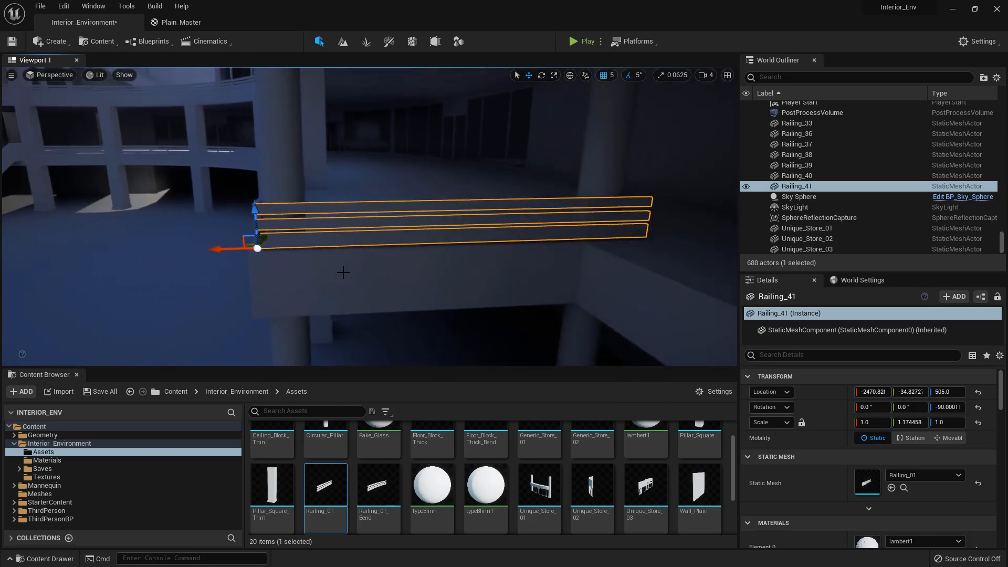
pyautogui.press('r')
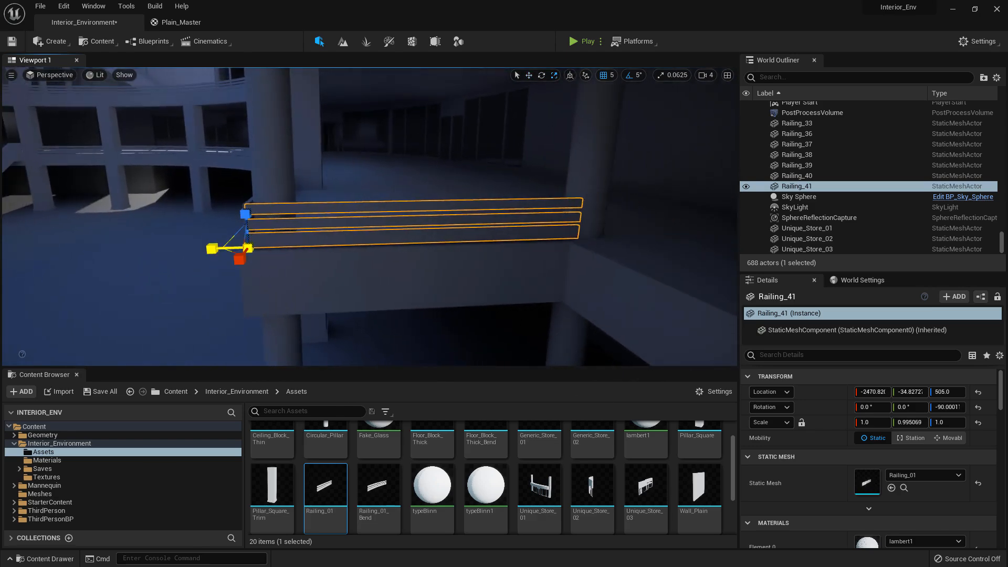
pyautogui.moveTo(243, 252); pyautogui.dragTo(252, 310, button='right')
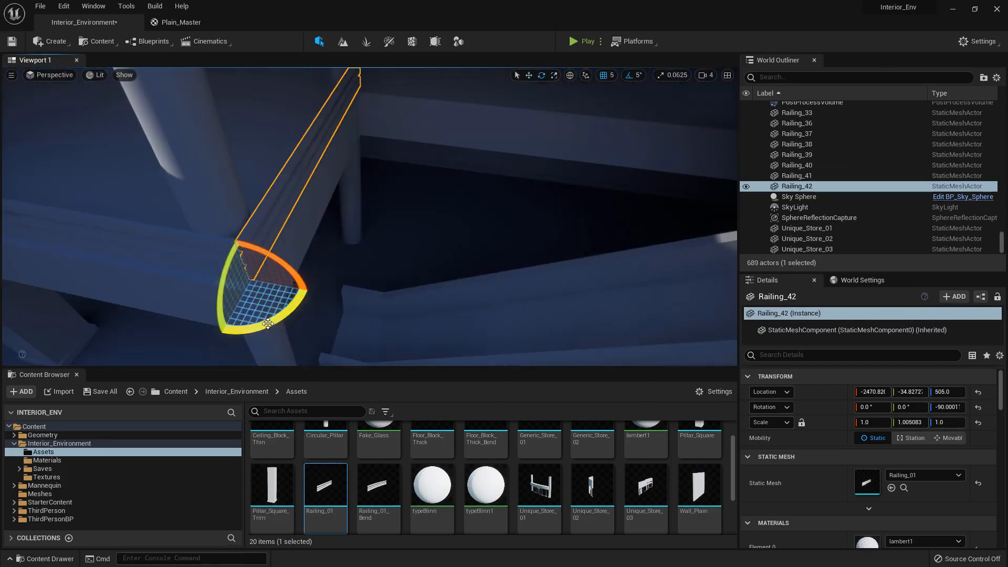
# Rotate the duplicated railing to 0° around Z and move it to X about -2970.8 at the floor corner
pyautogui.moveTo(268, 323); pyautogui.dragTo(195, 269)
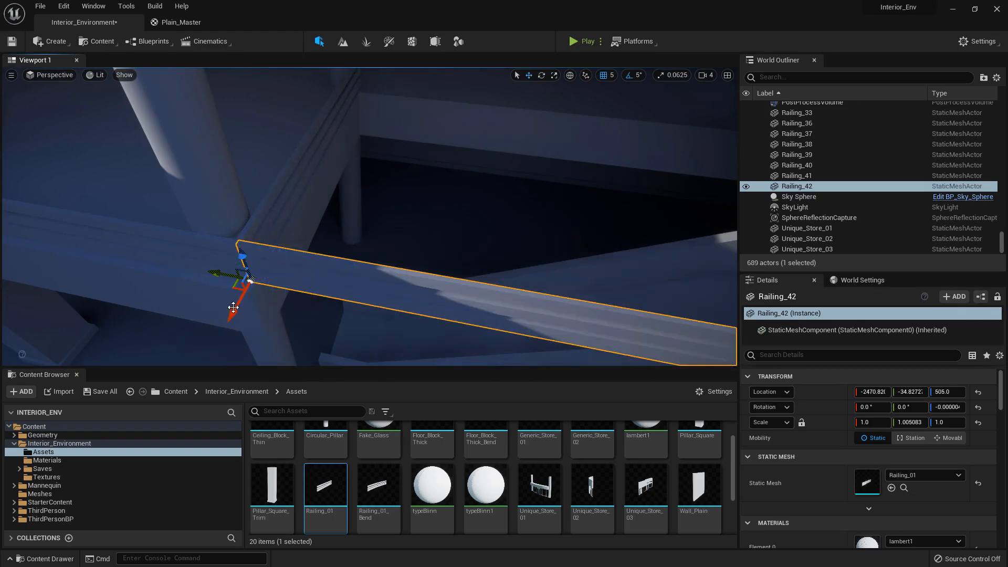
pyautogui.keyDown('shift'); pyautogui.moveTo(233, 307); pyautogui.dragTo(267, 274); pyautogui.keyUp('shift')
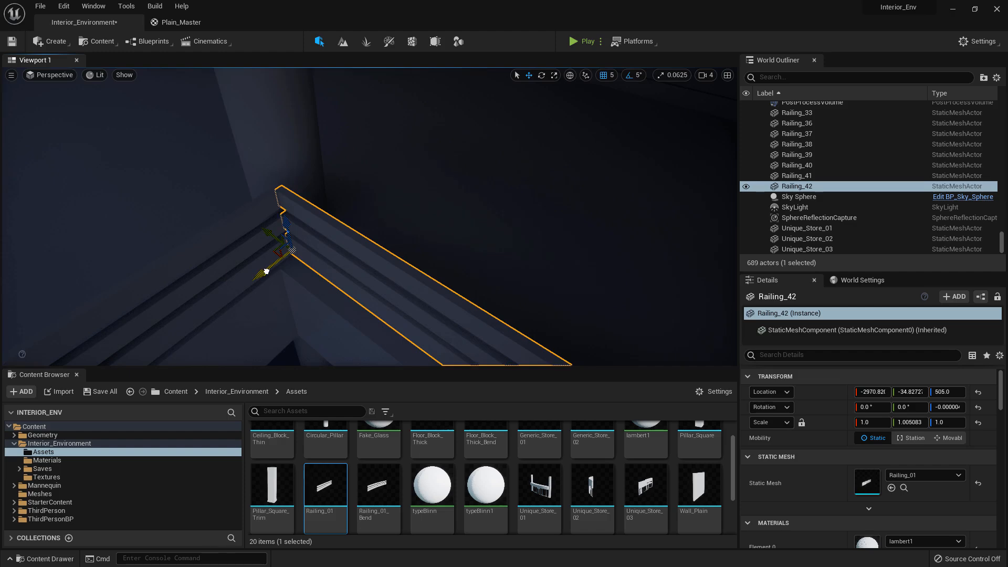
pyautogui.moveTo(266, 271); pyautogui.dragTo(199, 284, button='right')
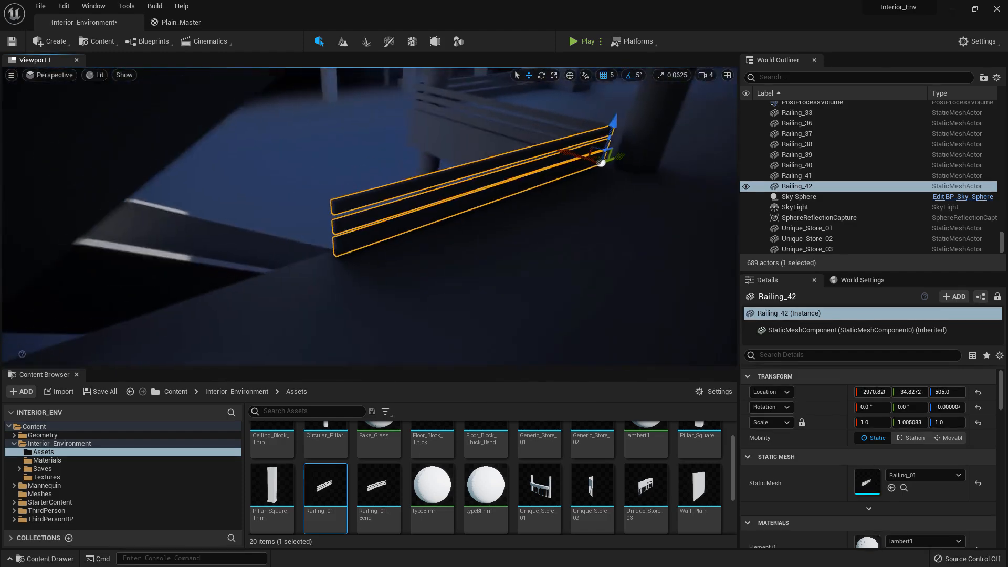
# Duplicate the rotated railing end to end along the same floor edge, placing the copy at Y about -534.8
pyautogui.moveTo(409, 227); pyautogui.dragTo(299, 231, button='right')
pyautogui.press('r')
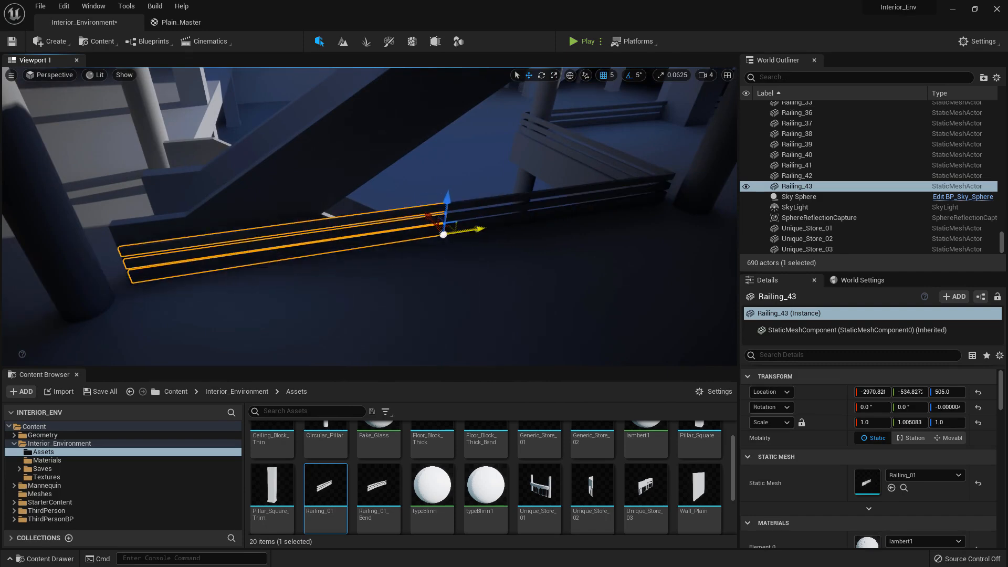
pyautogui.moveTo(369, 226); pyautogui.dragTo(378, 268, button='right')
# Select only the two railings beside the stairs and duplicate them to the floor above at Z 1005
pyautogui.keyDown('ctrl'); pyautogui.click(379, 271); pyautogui.keyUp('ctrl')
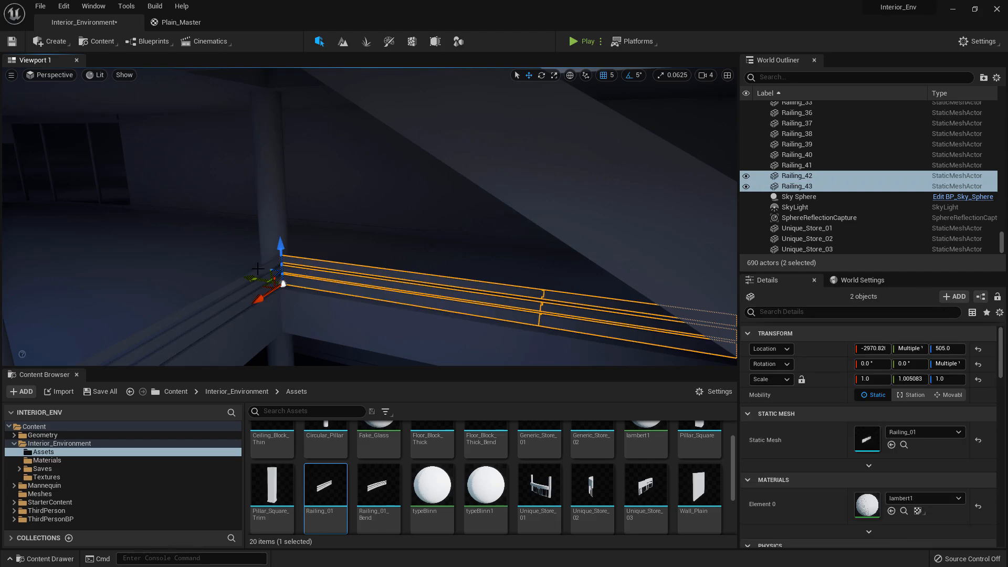
pyautogui.moveTo(268, 268); pyautogui.dragTo(293, 313, button='right')
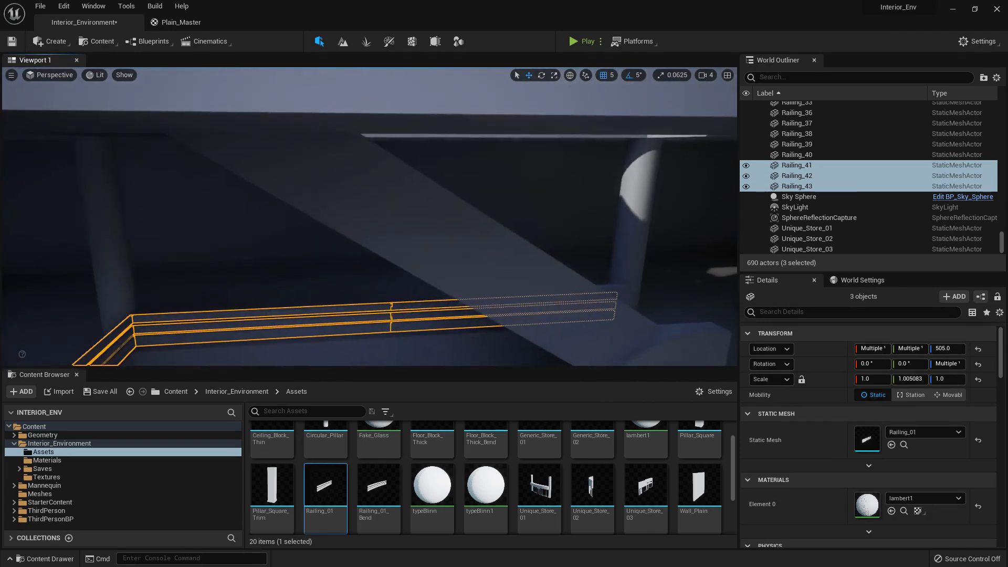
pyautogui.click(362, 313)
pyautogui.keyDown('ctrl'); pyautogui.click(399, 305); pyautogui.keyUp('ctrl')
pyautogui.moveTo(409, 282)
pyautogui.mouseDown(button='right')
pyautogui.moveTo(414, 292)
pyautogui.moveTo(409, 282)
pyautogui.mouseUp(button='right')
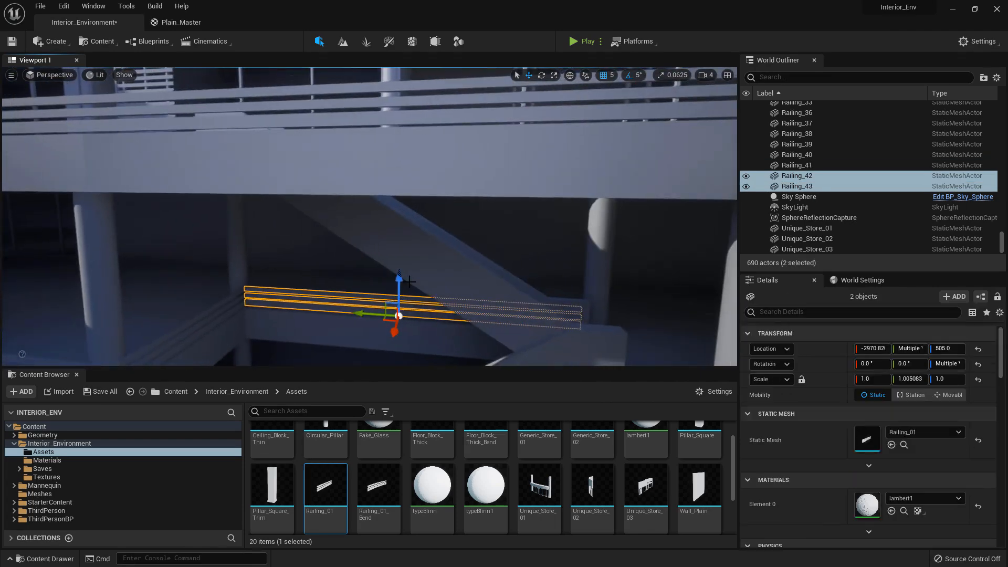
pyautogui.moveTo(367, 119); pyautogui.dragTo(383, 147, button='right')
pyautogui.moveTo(382, 147); pyautogui.dragTo(383, 191)
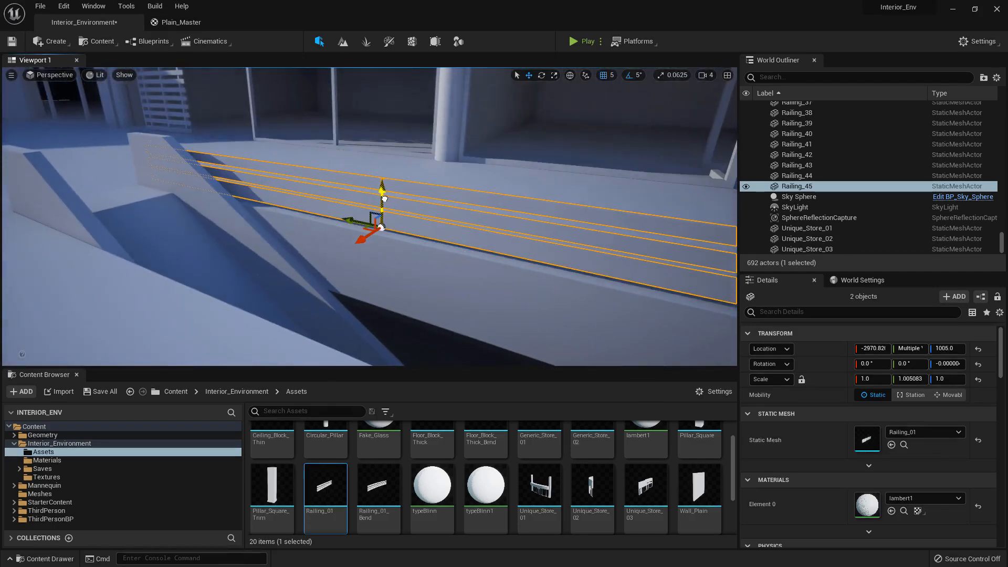
# Duplicate the upper pair of railings across the stair opening and place the copies at X about -2750.8
pyautogui.moveTo(384, 198); pyautogui.dragTo(275, 207, button='right')
pyautogui.keyDown('alt'); pyautogui.moveTo(369, 181); pyautogui.dragTo(309, 198); pyautogui.keyUp('alt')
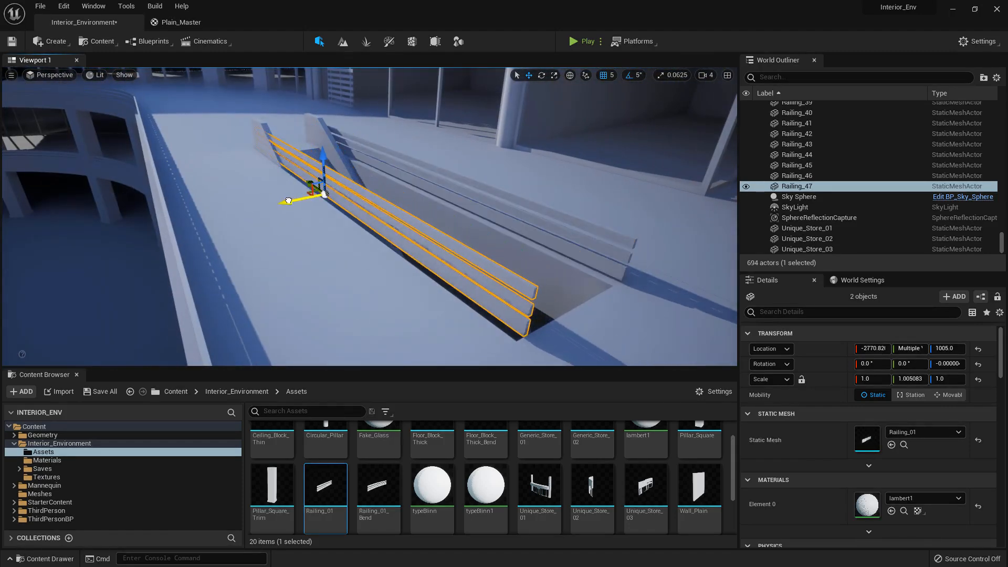
pyautogui.moveTo(278, 201); pyautogui.dragTo(308, 282, button='right')
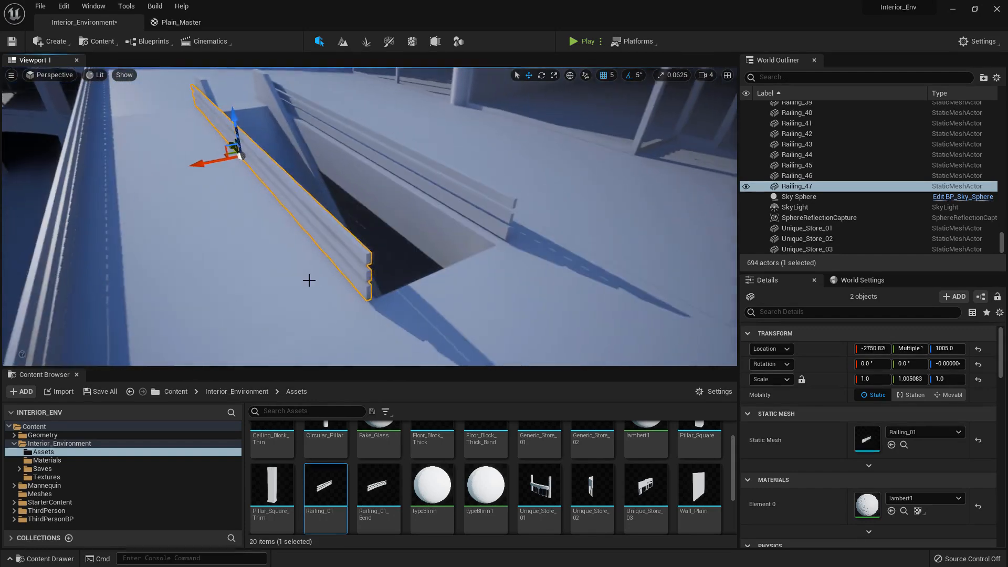
# Duplicate the railing nearest the stair opening's end and rotate the copy to -90° around Z
pyautogui.click(350, 248)
pyautogui.moveTo(247, 175); pyautogui.dragTo(229, 181)
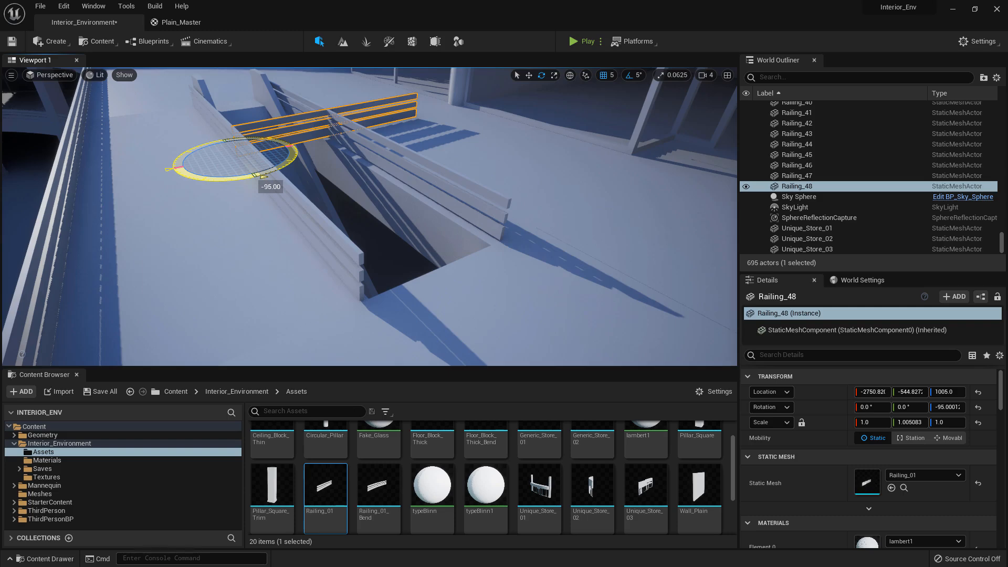
pyautogui.moveTo(213, 145); pyautogui.dragTo(167, 199, button='right')
# Move the rotated copy to X about -2745.8, Y about -1049.8 and shorten it to span the stair opening's end
pyautogui.moveTo(158, 204); pyautogui.dragTo(380, 272)
pyautogui.moveTo(379, 271); pyautogui.dragTo(370, 258, button='right')
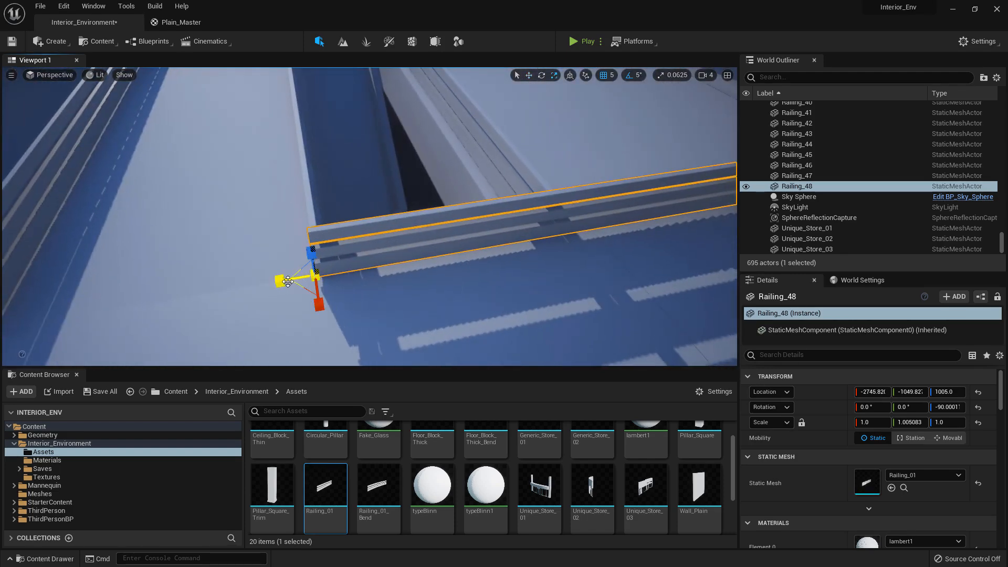
pyautogui.moveTo(287, 281); pyautogui.dragTo(307, 278)
pyautogui.moveTo(386, 258); pyautogui.dragTo(270, 232, button='right')
# Duplicate the outer-edge railing, rotate the copy to 90° around Z and move it to the corner at Y about -1049.8
pyautogui.press('w')
pyautogui.click(328, 222)
pyautogui.hotkey('ctrl', 'd')
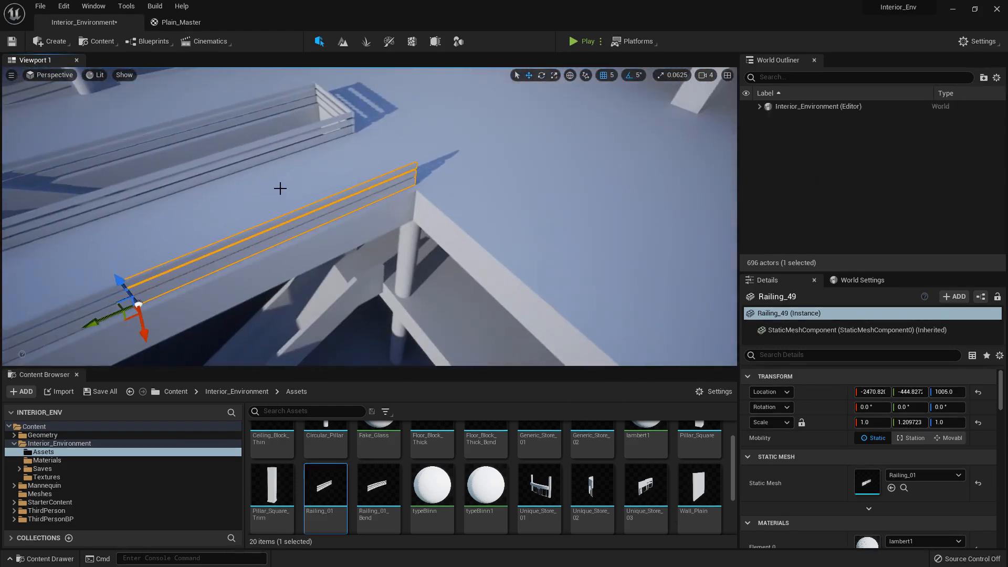
pyautogui.press('e')
pyautogui.moveTo(281, 186); pyautogui.dragTo(225, 225, button='right')
pyautogui.moveTo(245, 214)
pyautogui.mouseDown()
pyautogui.moveTo(225, 215)
pyautogui.moveTo(244, 217)
pyautogui.mouseUp()
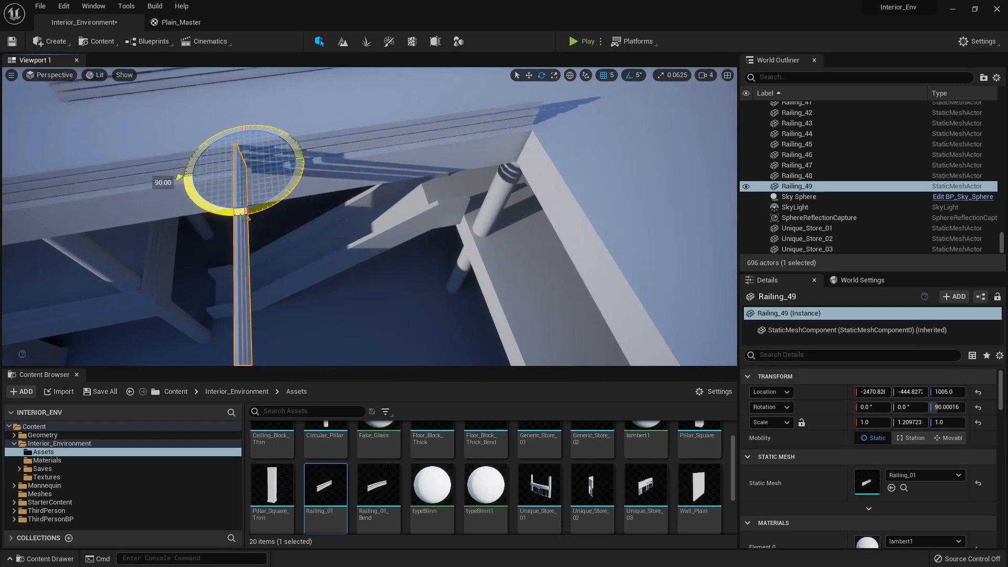
pyautogui.moveTo(213, 171); pyautogui.dragTo(495, 131)
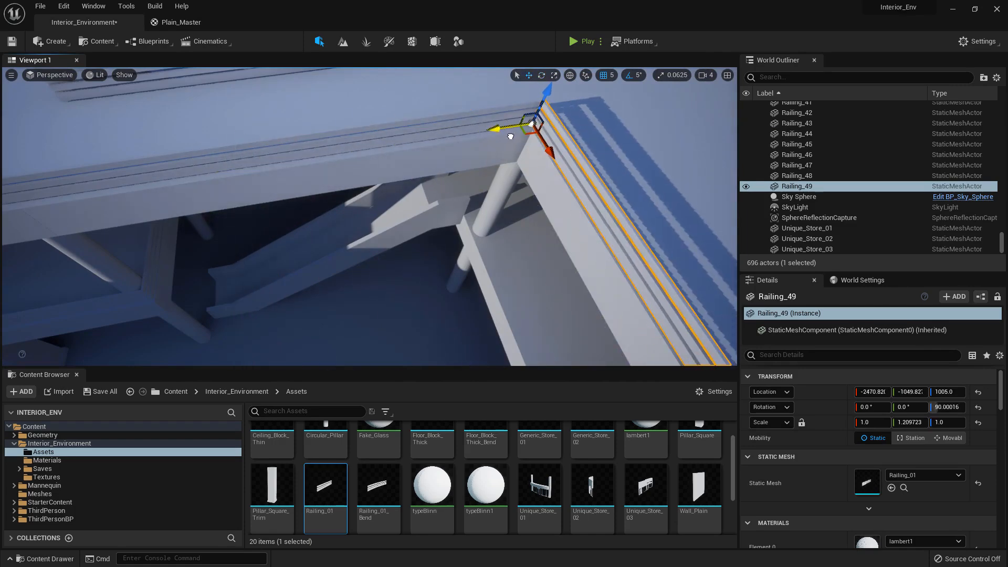
# Set the corner railing's Y scale to 1
pyautogui.press('f')
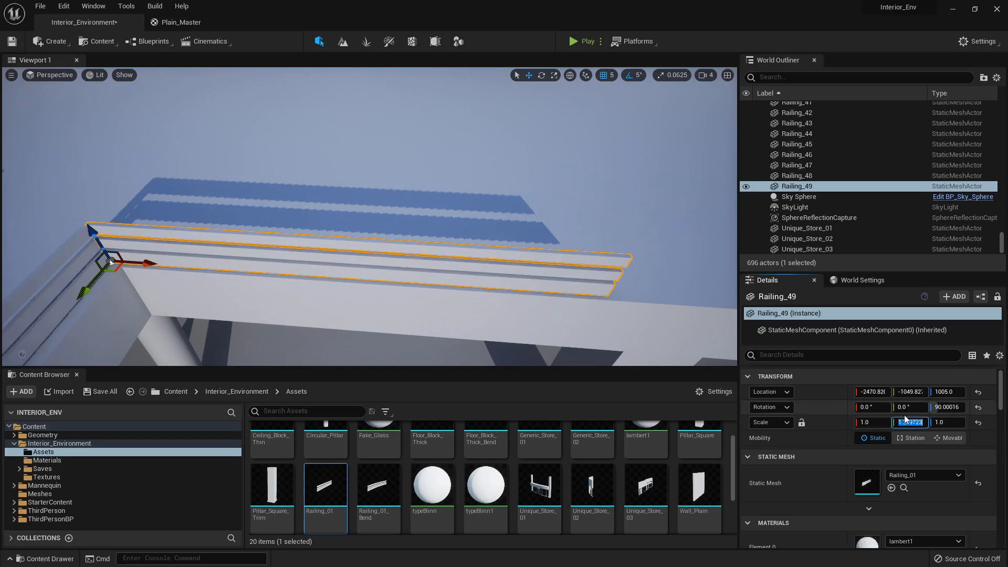
pyautogui.write('1')
pyautogui.press('Return')
pyautogui.moveTo(494, 236); pyautogui.dragTo(556, 231, button='right')
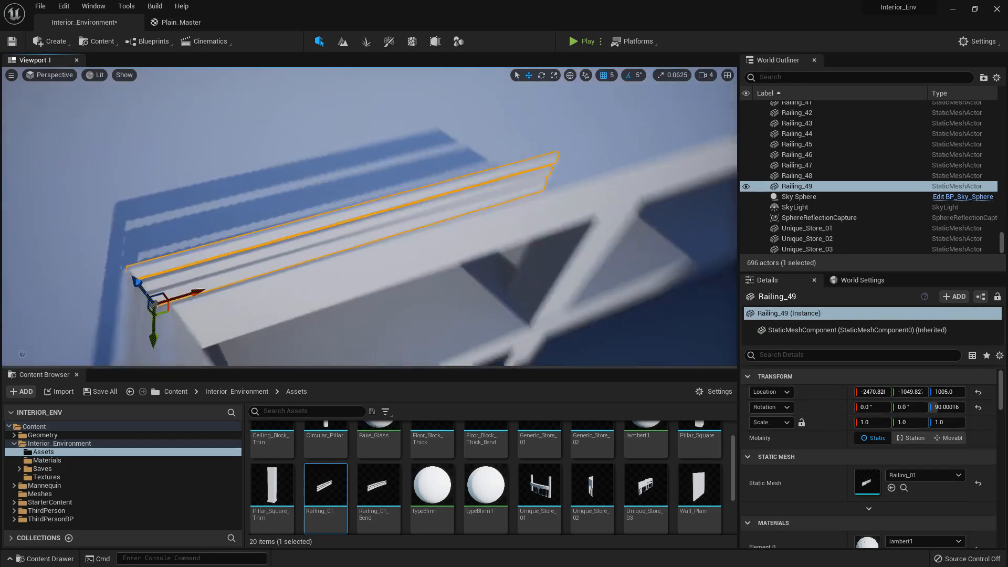
# Duplicate the corner railing down to the lower floor at Z 505, beside the circular pillar
pyautogui.moveTo(280, 221); pyautogui.dragTo(318, 203, button='right')
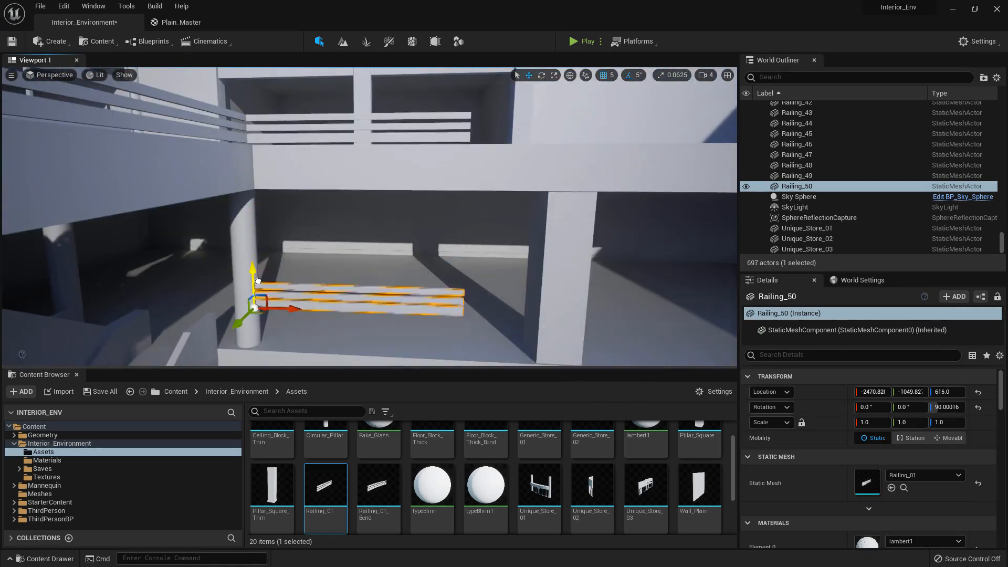
pyautogui.moveTo(252, 315); pyautogui.dragTo(220, 309, button='right')
pyautogui.moveTo(315, 256); pyautogui.dragTo(314, 264)
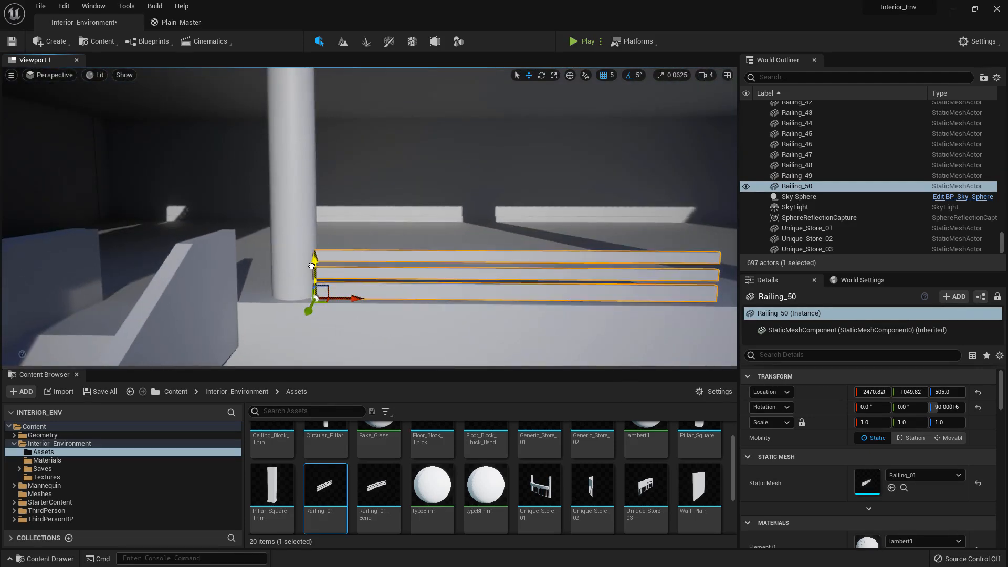
pyautogui.moveTo(315, 265); pyautogui.dragTo(380, 207, button='right')
# Move the lower-floor railing to Y about -1059.8 and slide it along the edge up to the stair's side wall
pyautogui.moveTo(157, 254); pyautogui.dragTo(447, 204)
pyautogui.moveTo(448, 204); pyautogui.dragTo(599, 157, button='right')
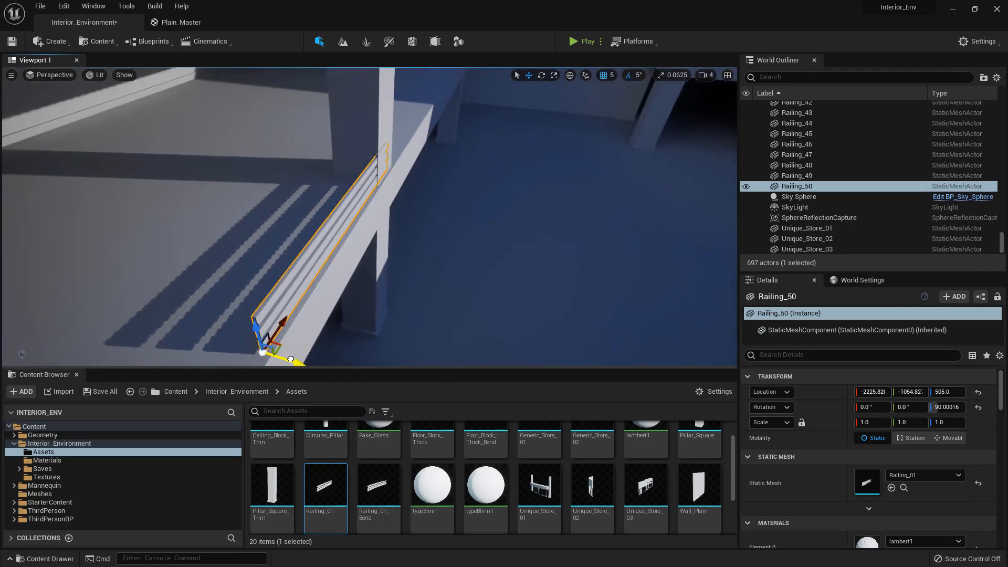
pyautogui.click(314, 236)
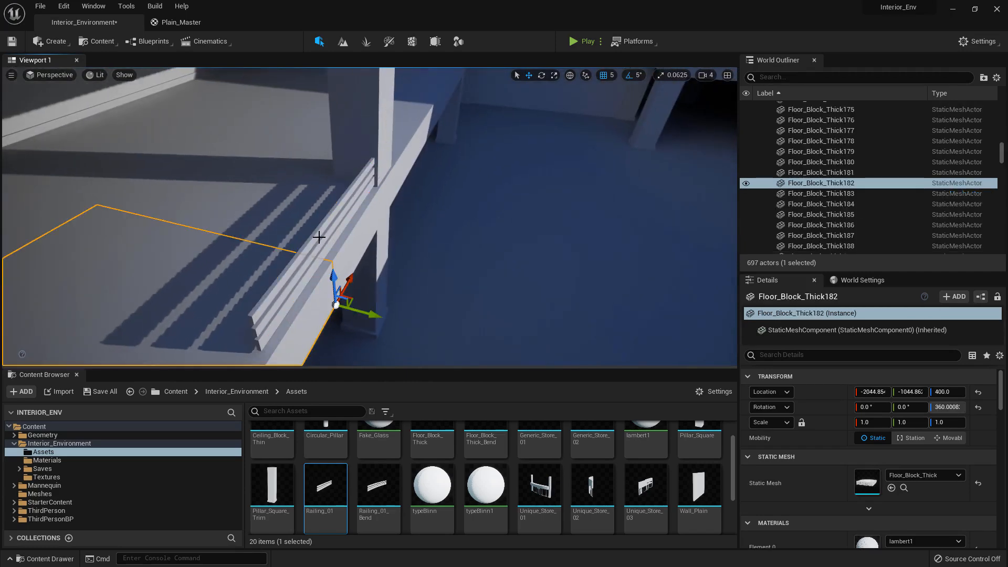
pyautogui.click(319, 237)
pyautogui.moveTo(319, 237); pyautogui.dragTo(181, 234, button='right')
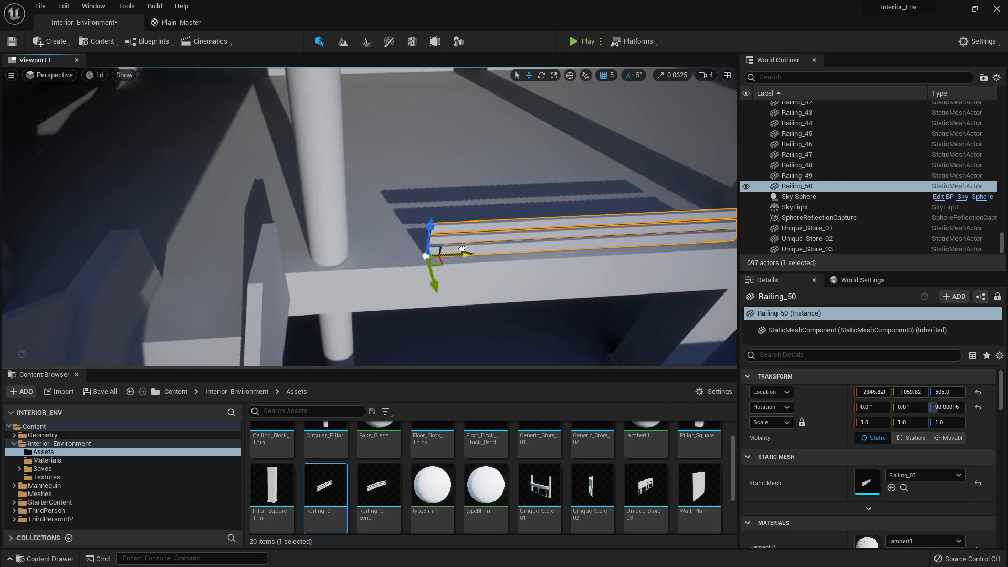
pyautogui.moveTo(461, 248); pyautogui.dragTo(333, 247)
# Select the circular pillar where it meets the lower-floor railing
pyautogui.click(324, 200)
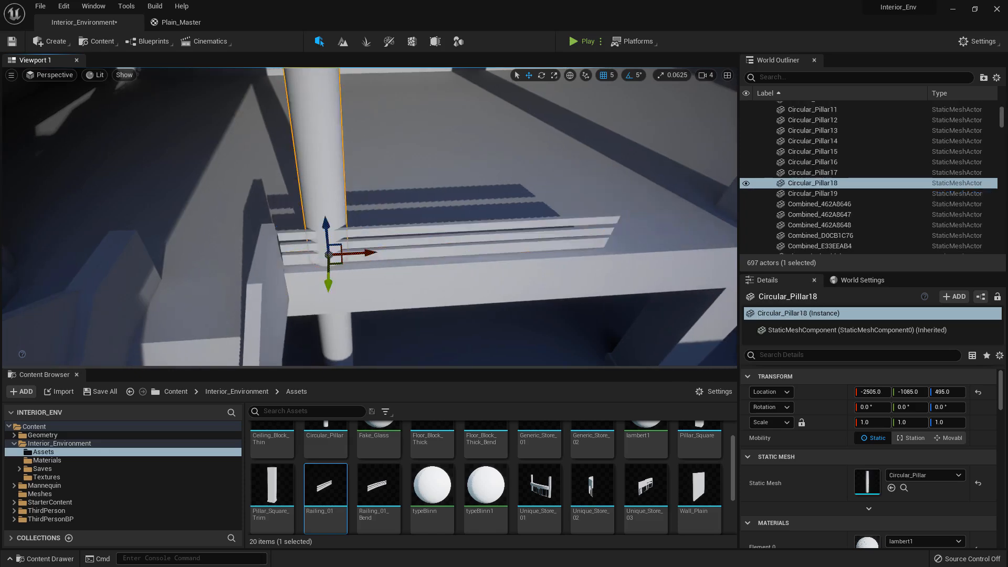
pyautogui.moveTo(324, 201); pyautogui.dragTo(353, 278, button='right')
pyautogui.keyDown('shift'); pyautogui.click(340, 232); pyautogui.keyUp('shift')
pyautogui.click(353, 279)
# Duplicate the upper corner railing twice end to end along the floor edge, placing the second copy at X about -1470.8
pyautogui.moveTo(242, 250); pyautogui.dragTo(242, 251, button='right')
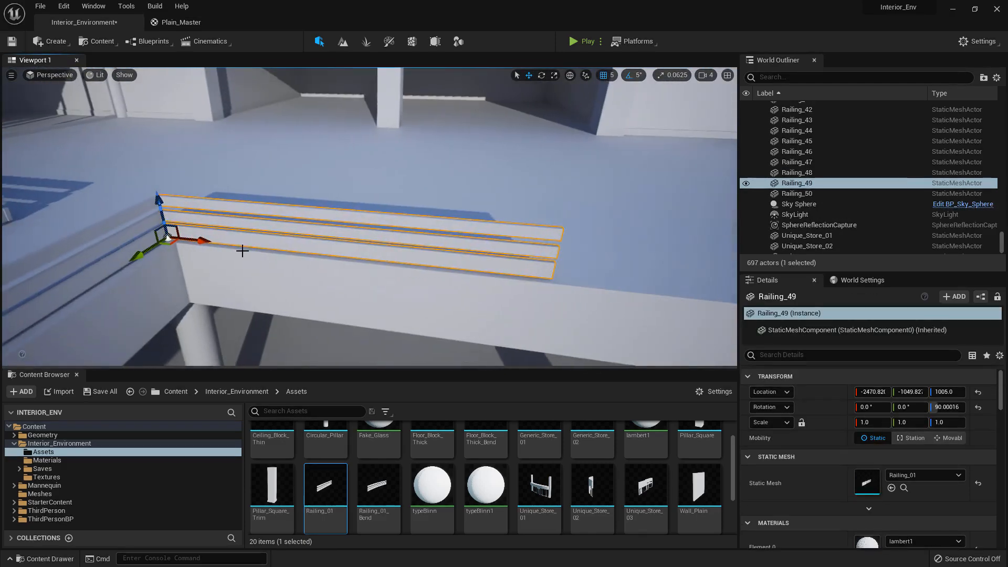
pyautogui.keyDown('alt'); pyautogui.moveTo(205, 240); pyautogui.dragTo(609, 264); pyautogui.keyUp('alt')
pyautogui.moveTo(379, 251)
pyautogui.mouseDown(button='right')
pyautogui.moveTo(406, 252)
pyautogui.moveTo(379, 251)
pyautogui.mouseUp(button='right')
pyautogui.keyDown('alt'); pyautogui.moveTo(165, 247); pyautogui.dragTo(636, 244); pyautogui.keyUp('alt')
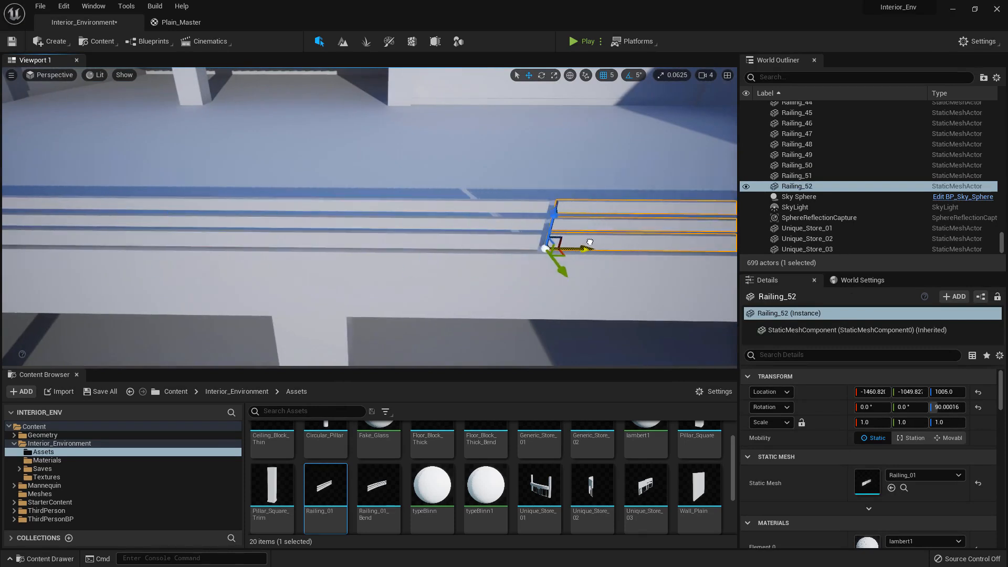
pyautogui.moveTo(580, 242); pyautogui.dragTo(337, 225, button='right')
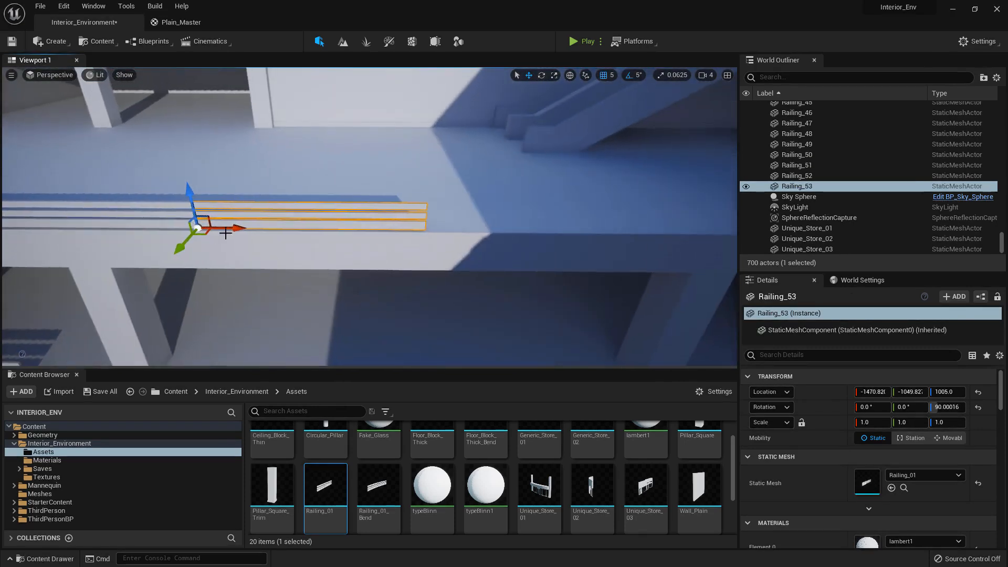
# Continue the upper railing row with three more end-to-end copies, the last placed at X about 29.2
pyautogui.moveTo(462, 229); pyautogui.dragTo(530, 229, button='right')
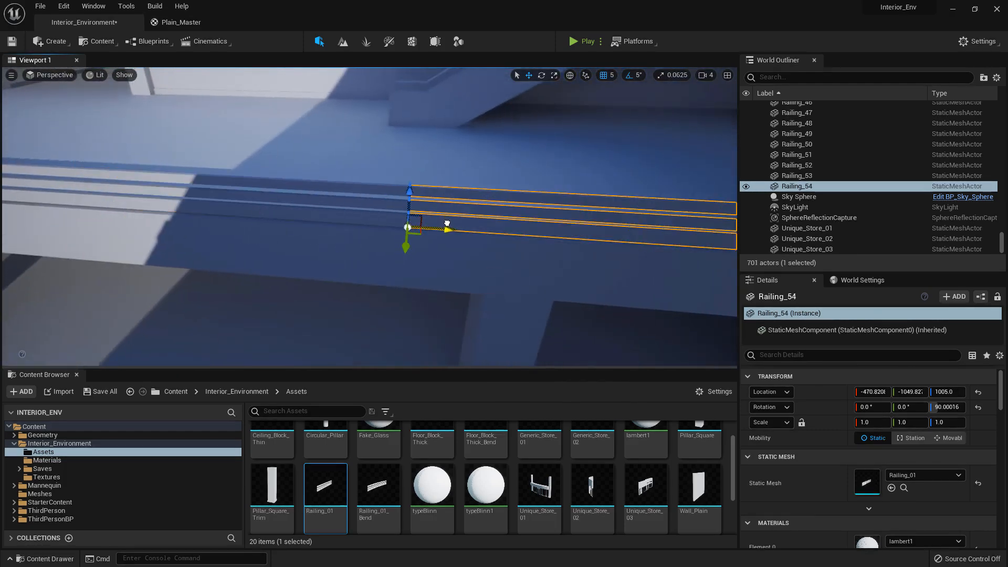
pyautogui.moveTo(446, 223); pyautogui.dragTo(304, 218, button='right')
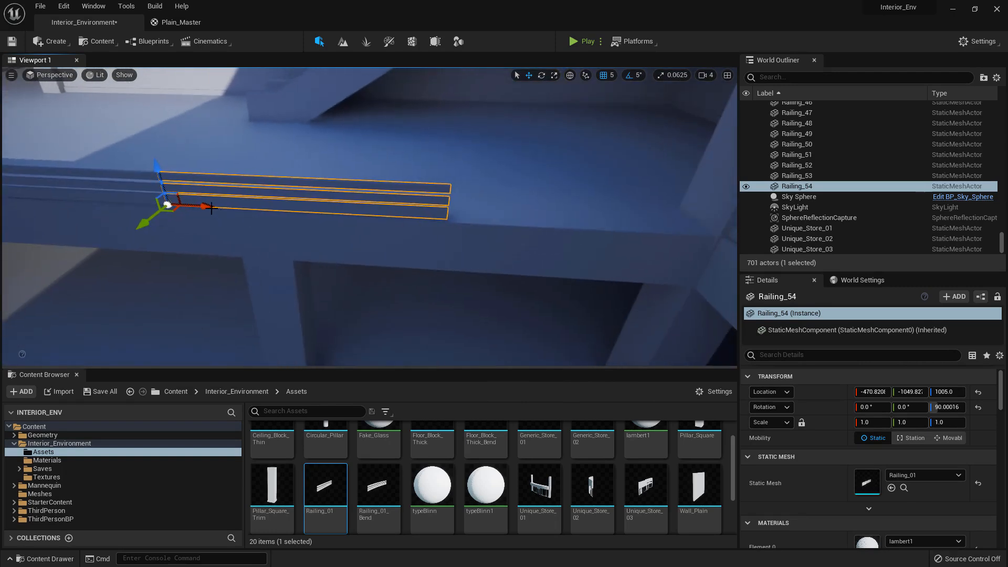
pyautogui.moveTo(494, 215); pyautogui.dragTo(567, 216, button='right')
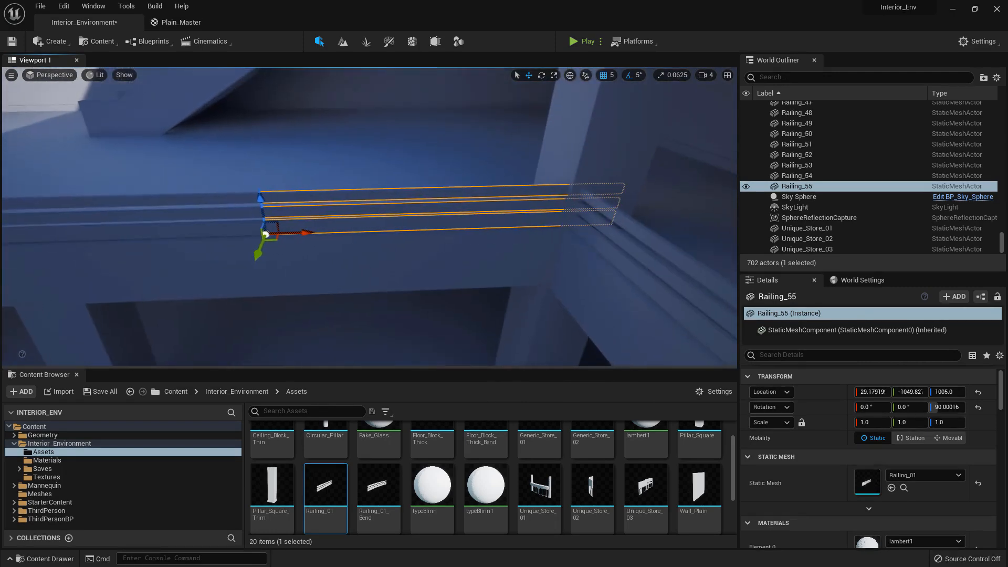
pyautogui.moveTo(432, 194); pyautogui.dragTo(347, 231, button='right')
# Select the lower-floor railing beside the stairs and duplicate it twice end to end along that floor's edge
pyautogui.click(349, 198)
pyautogui.keyDown('alt'); pyautogui.moveTo(175, 252); pyautogui.dragTo(521, 258); pyautogui.keyUp('alt')
pyautogui.moveTo(521, 258); pyautogui.dragTo(501, 251, button='right')
pyautogui.keyDown('alt'); pyautogui.moveTo(152, 240); pyautogui.dragTo(473, 247); pyautogui.keyUp('alt')
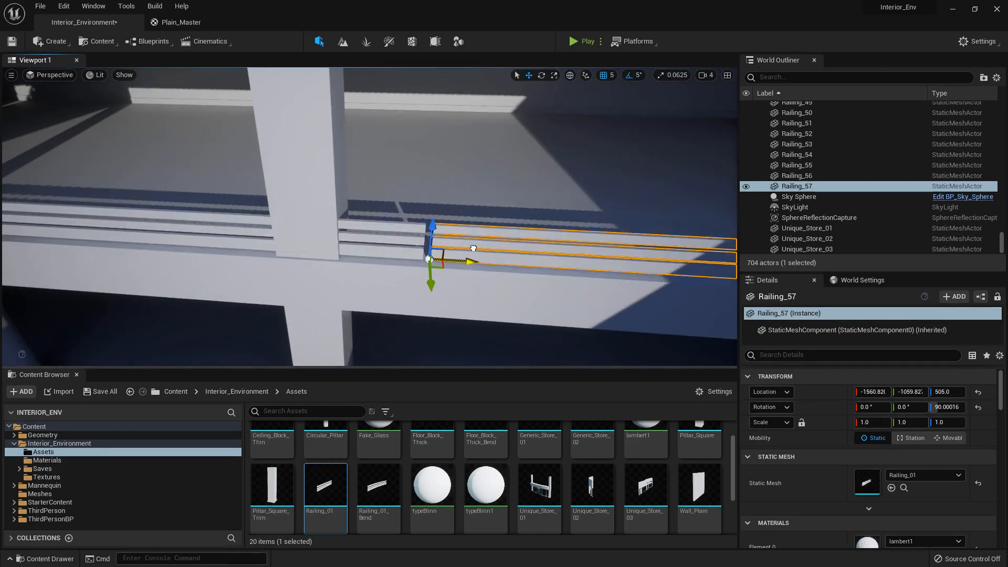
pyautogui.moveTo(468, 245); pyautogui.dragTo(486, 243, button='right')
# Add two more end-to-end copies to the lower railing row, at X about -1070.8 and -570.8
pyautogui.moveTo(394, 264); pyautogui.dragTo(388, 264)
pyautogui.moveTo(388, 264); pyautogui.dragTo(386, 263, button='right')
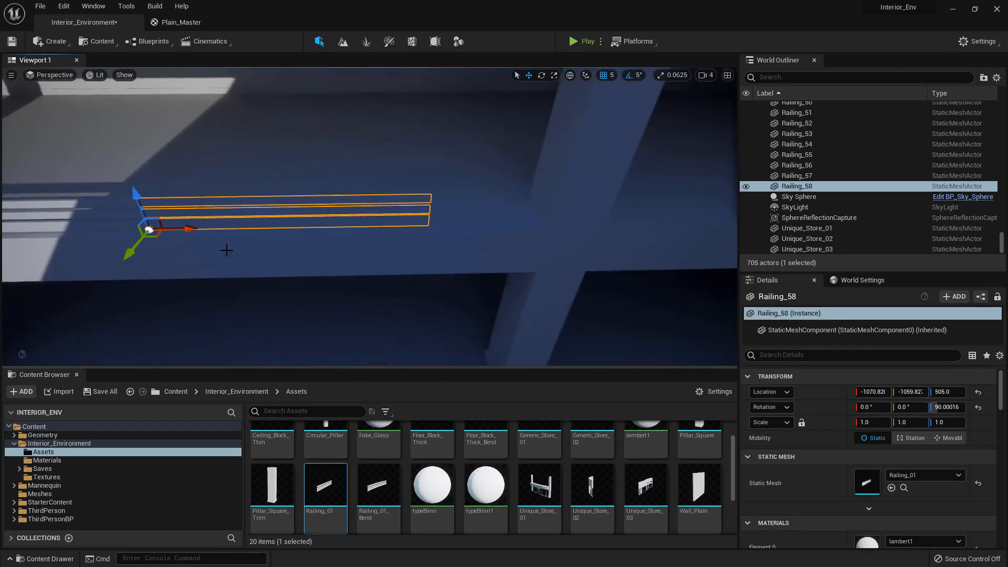
pyautogui.moveTo(462, 222); pyautogui.dragTo(293, 252, button='right')
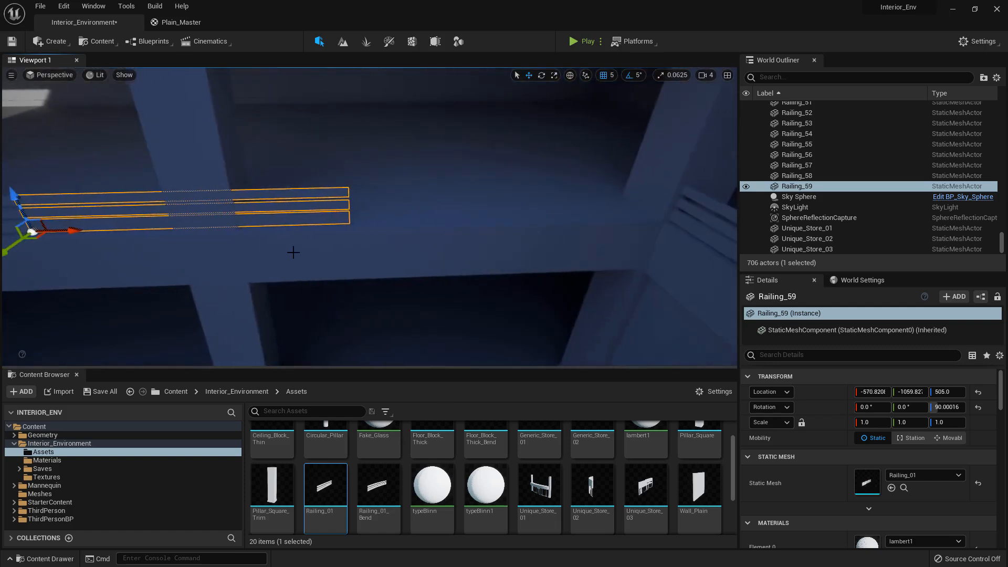
# Add an end-to-end copy to the lower railing row at X about -70.8 and stretch its Y scale to about 1.06
pyautogui.moveTo(388, 224); pyautogui.dragTo(128, 243, button='right')
pyautogui.press('r')
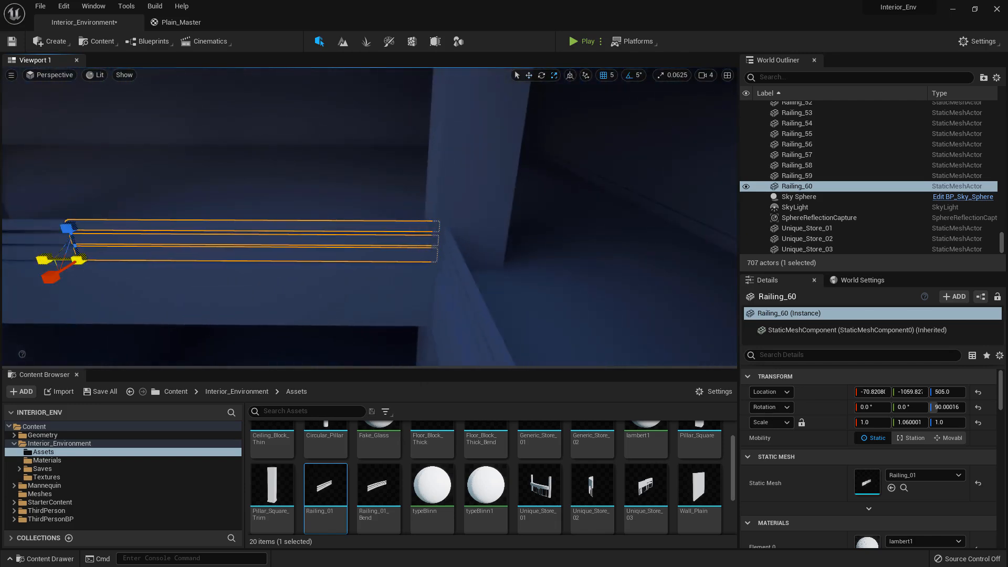
pyautogui.moveTo(370, 216)
pyautogui.mouseDown(button='right')
pyautogui.moveTo(263, 220)
pyautogui.moveTo(467, 218)
pyautogui.moveTo(582, 257)
pyautogui.moveTo(278, 220)
pyautogui.mouseUp(button='right')
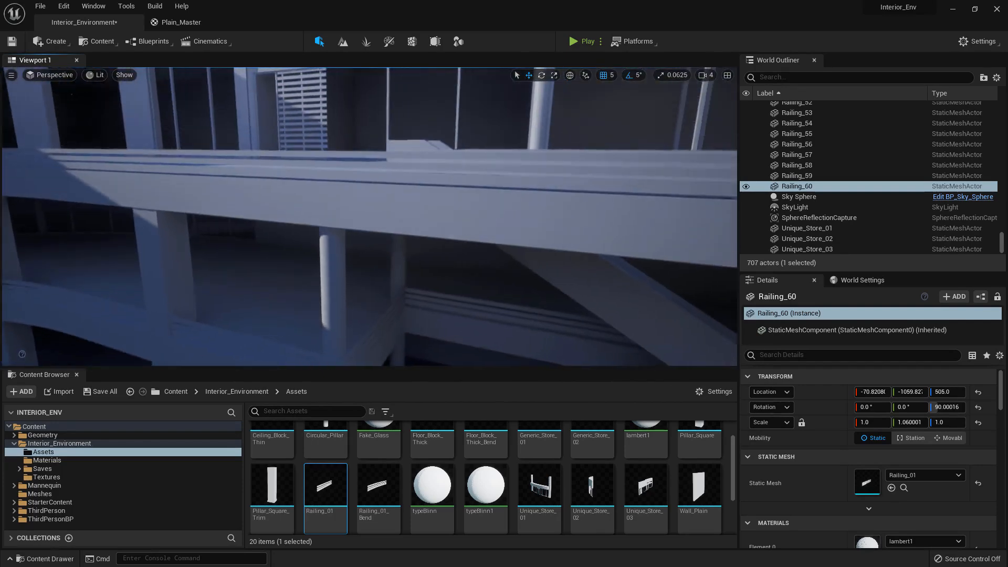
# Duplicate the upper-floor railing near the stairs across the adjacent opening, placing the copy at X 465, Y -1140, Z 1505
pyautogui.moveTo(370, 216); pyautogui.dragTo(525, 216, button='right')
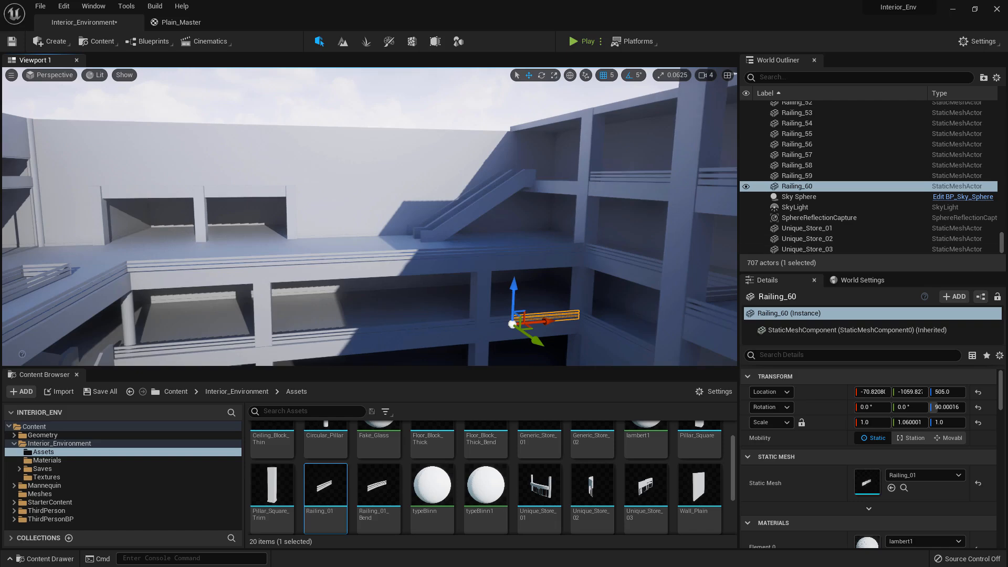
pyautogui.moveTo(445, 182)
pyautogui.mouseDown(button='right')
pyautogui.moveTo(603, 187)
pyautogui.moveTo(459, 207)
pyautogui.mouseUp(button='right')
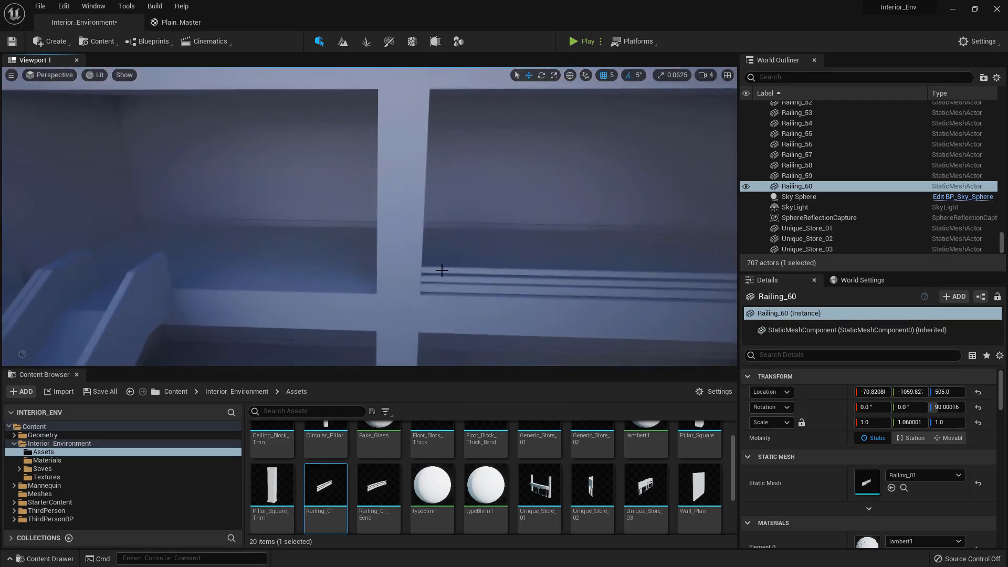
pyautogui.click(441, 244)
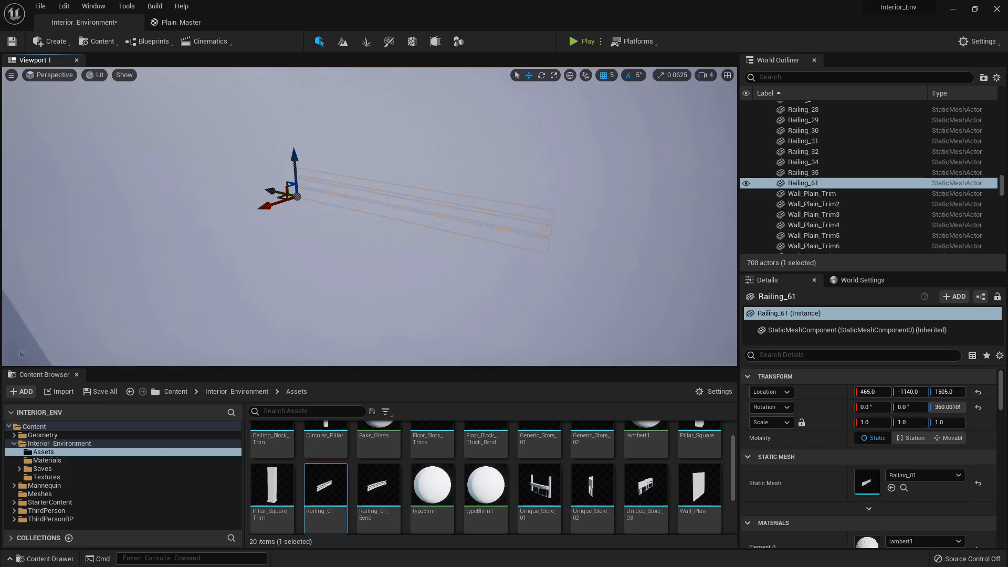
pyautogui.moveTo(369, 216); pyautogui.dragTo(79, 217, button='right')
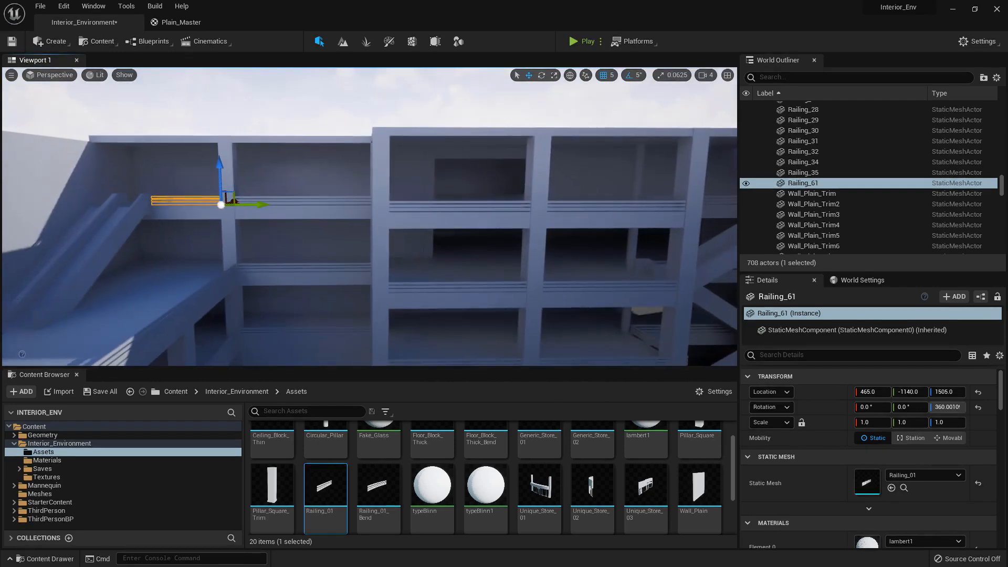
# Try replacing the curved wall panel's mesh above the stairs with Wall_Plain, and undo the swap
pyautogui.moveTo(384, 231); pyautogui.dragTo(370, 239, button='right')
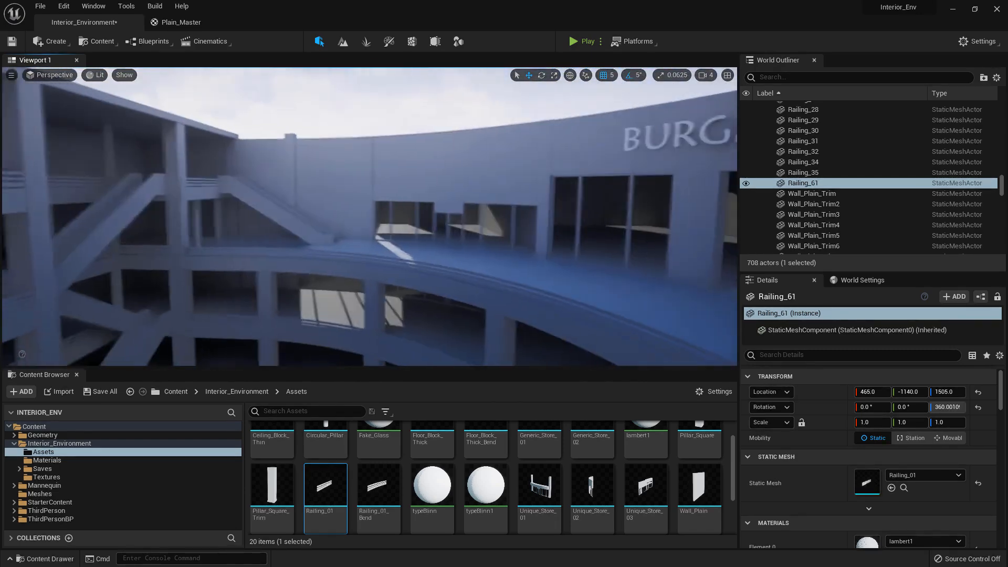
pyautogui.moveTo(306, 229); pyautogui.dragTo(305, 230, button='right')
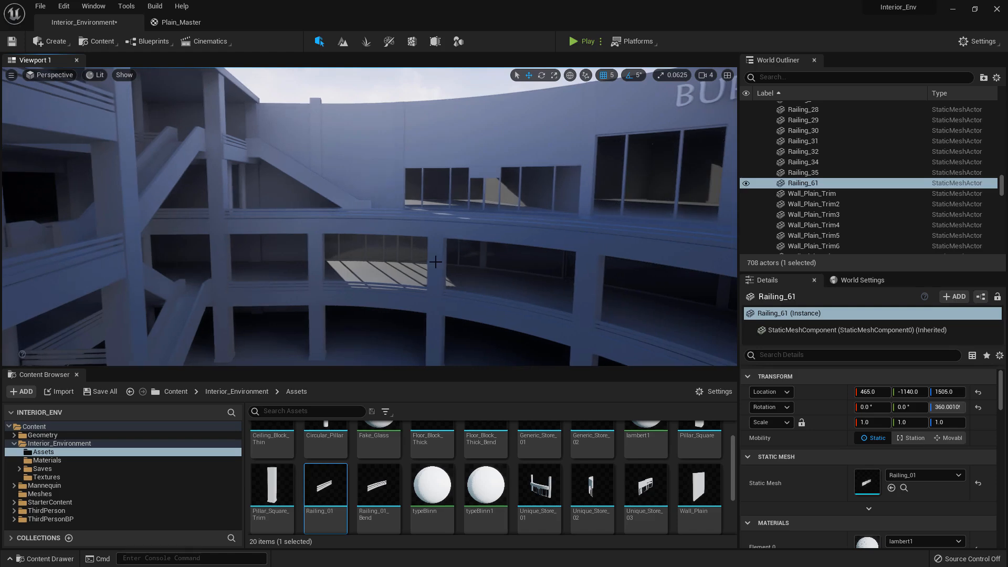
pyautogui.moveTo(305, 230); pyautogui.dragTo(306, 229, button='right')
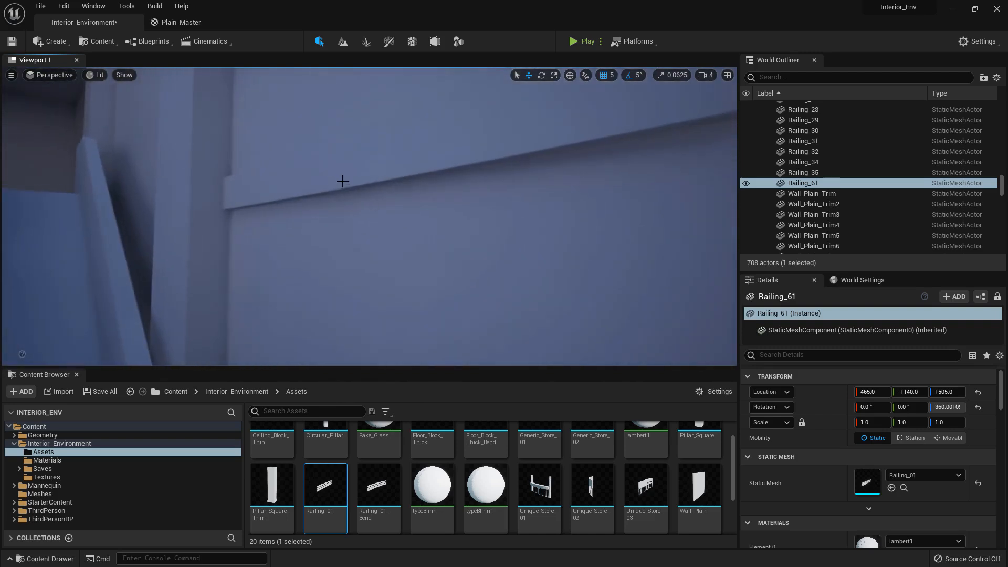
pyautogui.click(342, 181)
pyautogui.moveTo(343, 181); pyautogui.dragTo(342, 180, button='right')
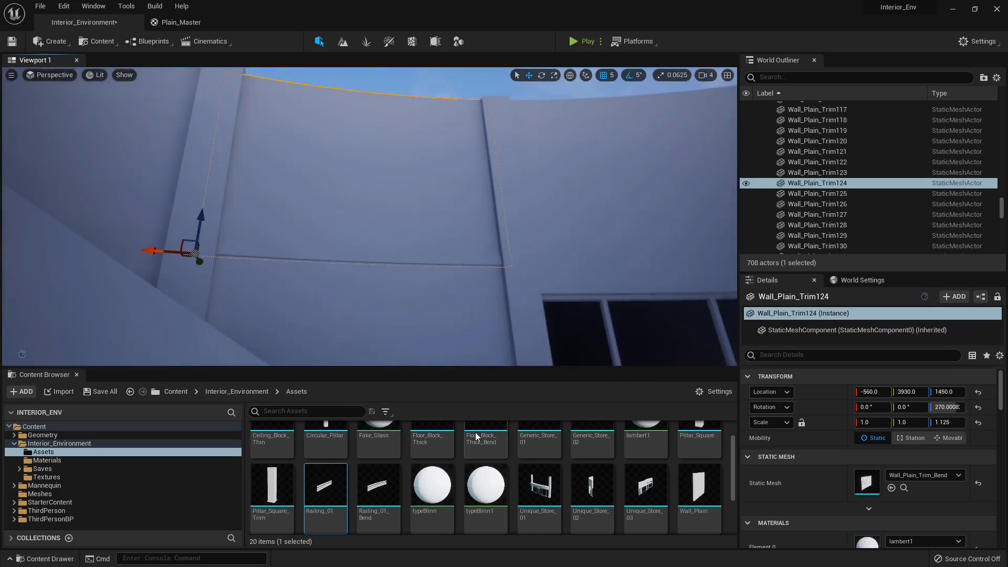
pyautogui.scroll(1, 477, 462)
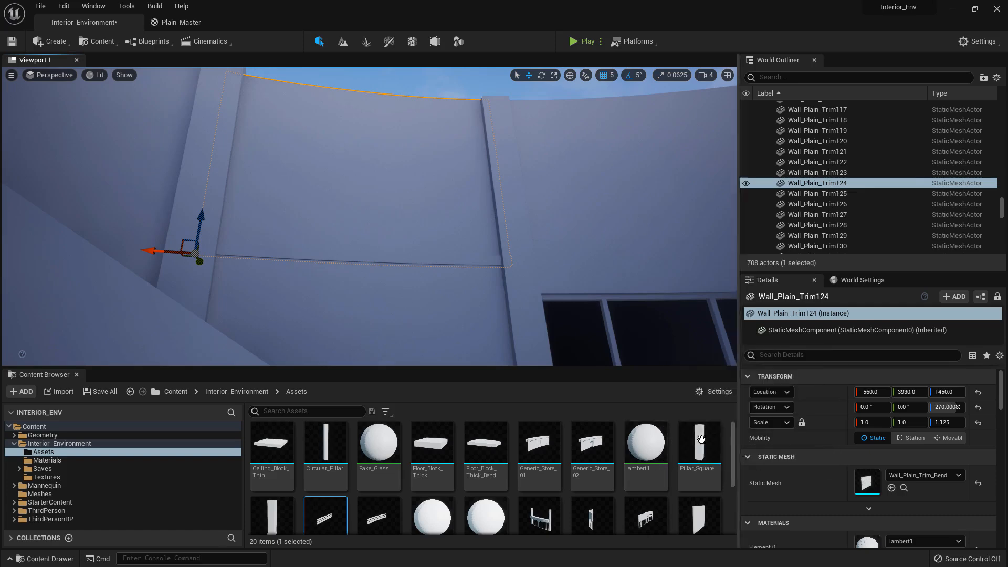
pyautogui.scroll(-2, 701, 438)
pyautogui.moveTo(699, 443); pyautogui.dragTo(868, 480)
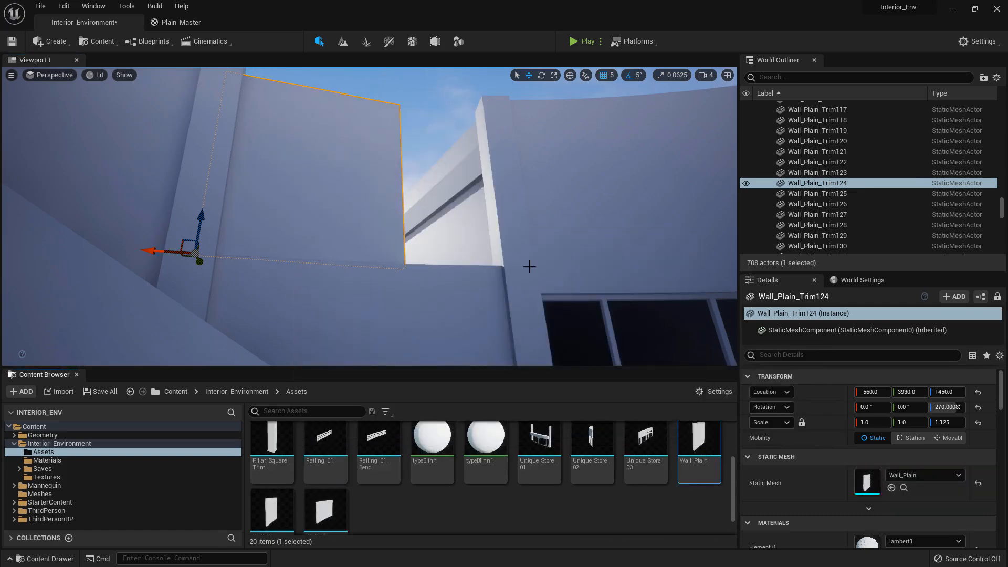
pyautogui.moveTo(532, 233); pyautogui.dragTo(532, 234, button='right')
pyautogui.moveTo(502, 193); pyautogui.dragTo(501, 194, button='right')
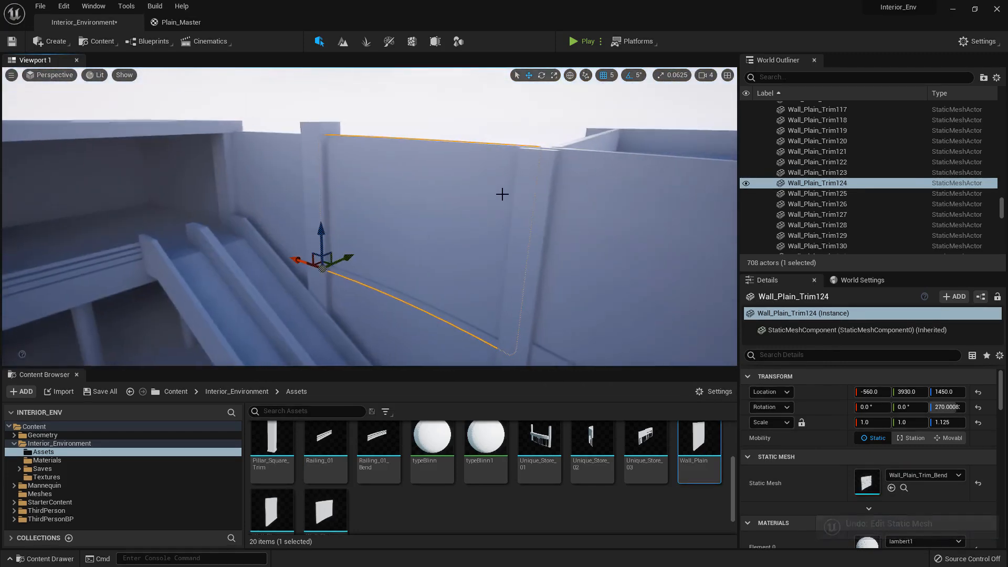
# Examine the curved wall panel above the stairs and how its lower trim meets the neighbouring walls and pillars
pyautogui.moveTo(377, 117); pyautogui.dragTo(423, 158, button='right')
pyautogui.click(376, 117)
pyautogui.click(423, 157)
pyautogui.moveTo(393, 192); pyautogui.dragTo(394, 192, button='right')
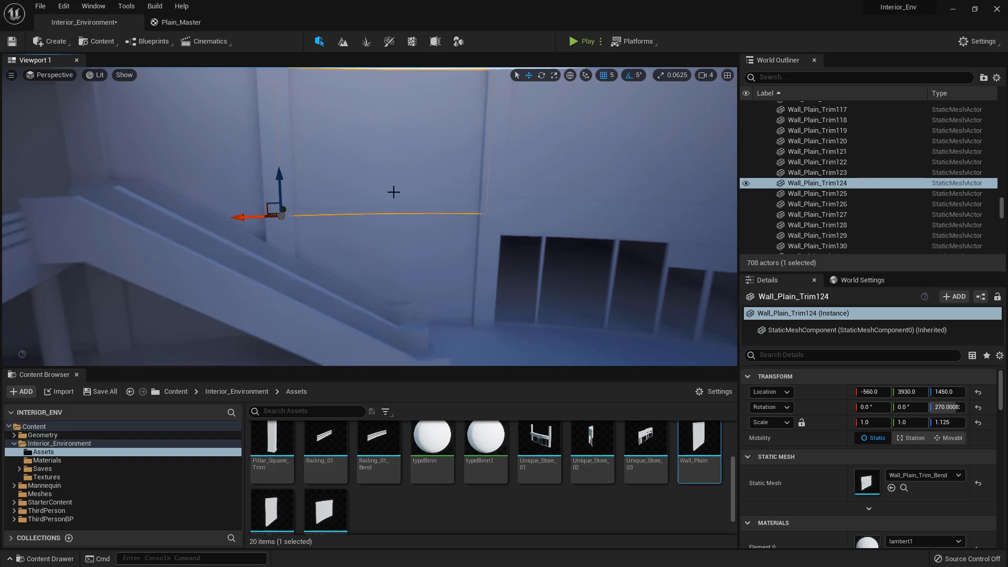
pyautogui.click(380, 226)
pyautogui.moveTo(380, 226); pyautogui.dragTo(390, 217, button='right')
pyautogui.click(380, 226)
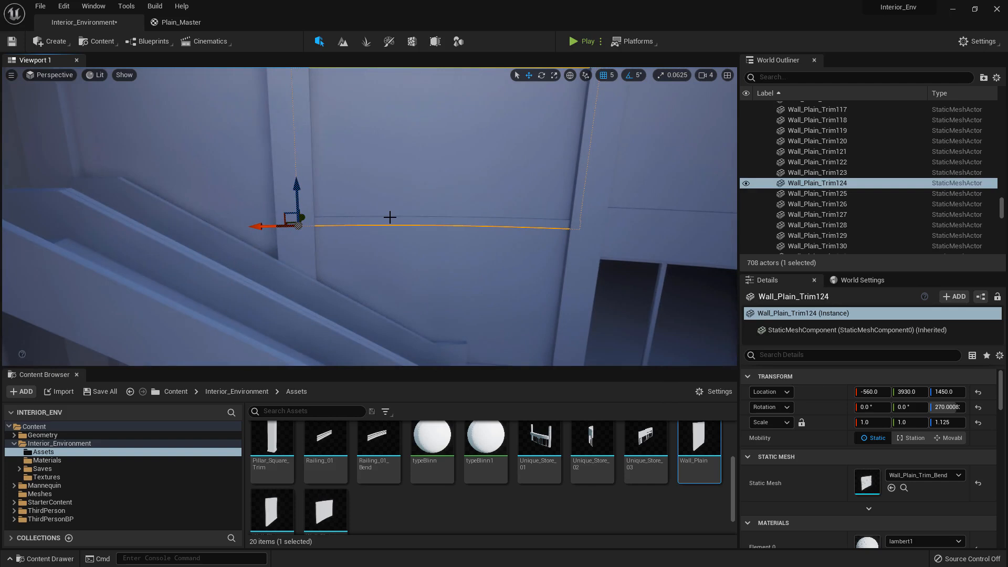
pyautogui.moveTo(401, 220); pyautogui.dragTo(401, 221, button='right')
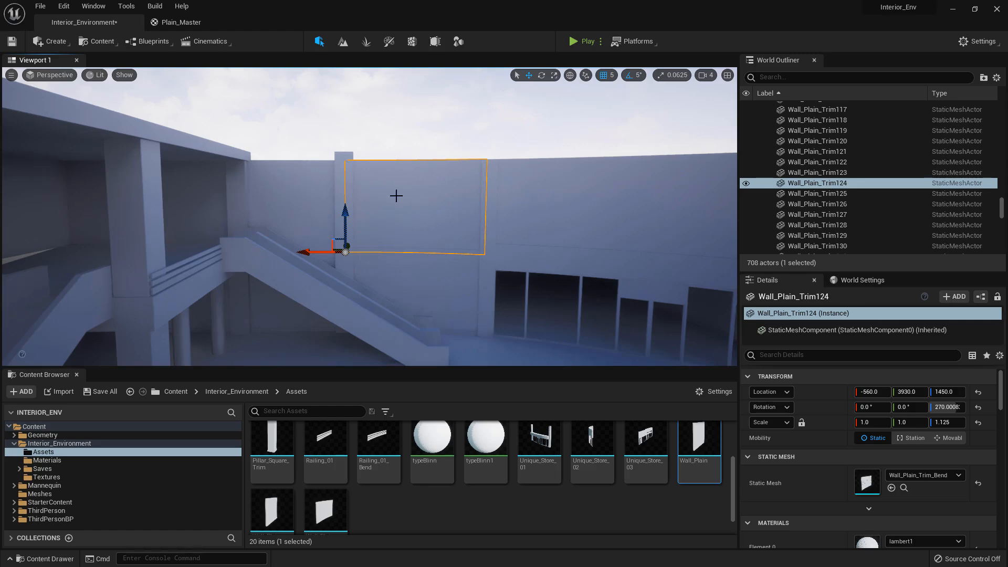
pyautogui.moveTo(367, 164); pyautogui.dragTo(379, 172, button='right')
# Try duplicating the circular pillar on the upper walkway near the stairs, and delete the copy
pyautogui.click(401, 210)
pyautogui.moveTo(401, 210); pyautogui.dragTo(401, 210, button='right')
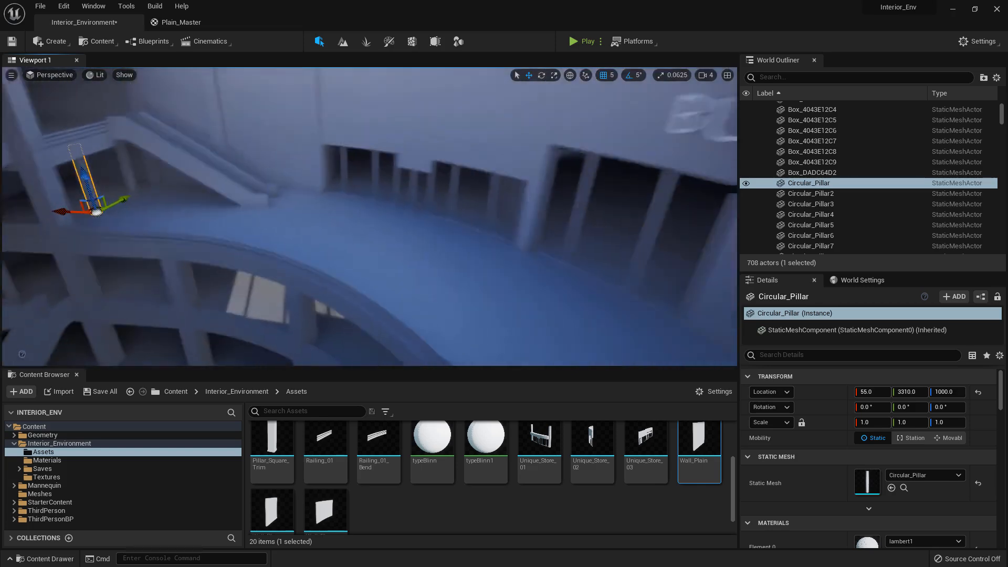
pyautogui.moveTo(205, 210); pyautogui.dragTo(206, 210, button='right')
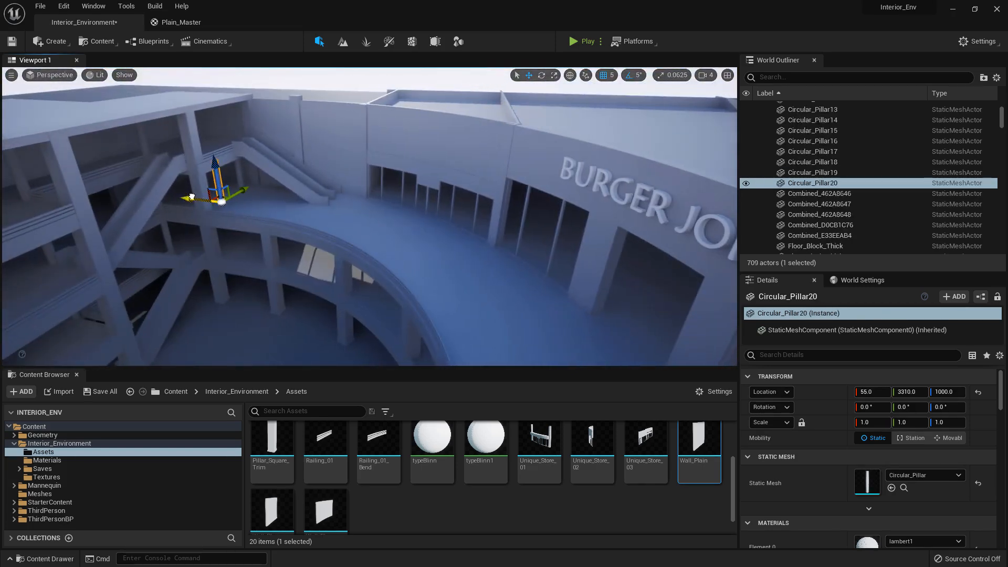
pyautogui.press('Delete')
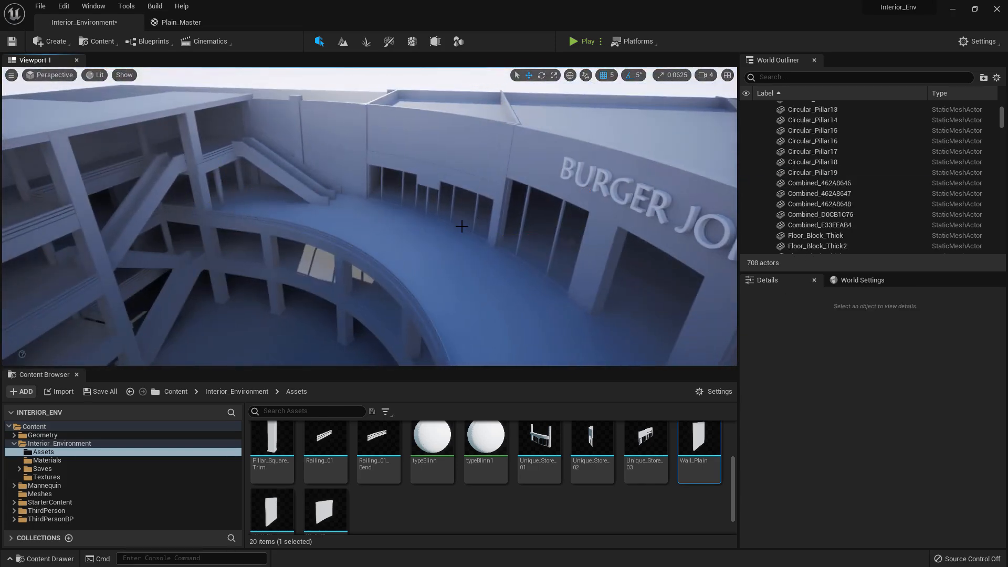
# Place a Circular_Pillar inside the dark store at about X -3230, Y 4465 and stack a copy above it
pyautogui.moveTo(467, 229); pyautogui.dragTo(467, 229, button='right')
pyautogui.scroll(2, 356, 495)
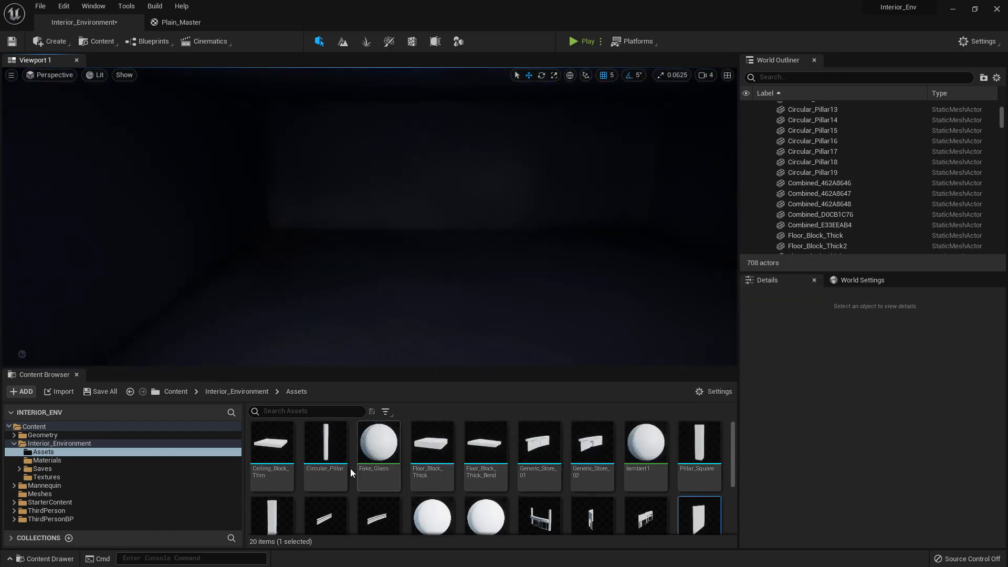
pyautogui.moveTo(329, 456); pyautogui.dragTo(369, 349)
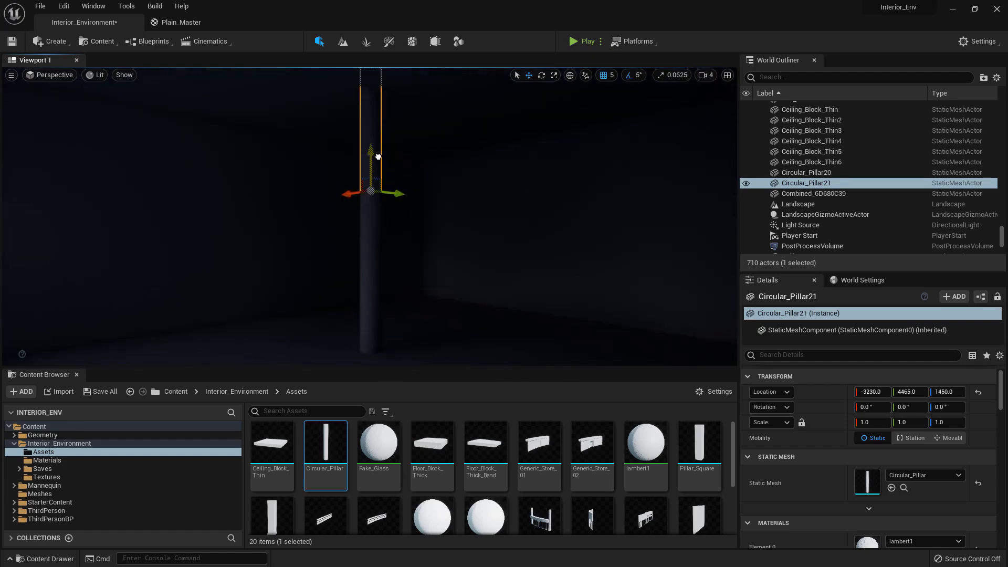
# Select both stacked circular pillars, shift them to X -3250, and duplicate the pair across the store to X about -4440
pyautogui.keyDown('ctrl'); pyautogui.click(366, 239); pyautogui.keyUp('ctrl')
pyautogui.press('s')
pyautogui.moveTo(368, 242); pyautogui.dragTo(435, 244, button='right')
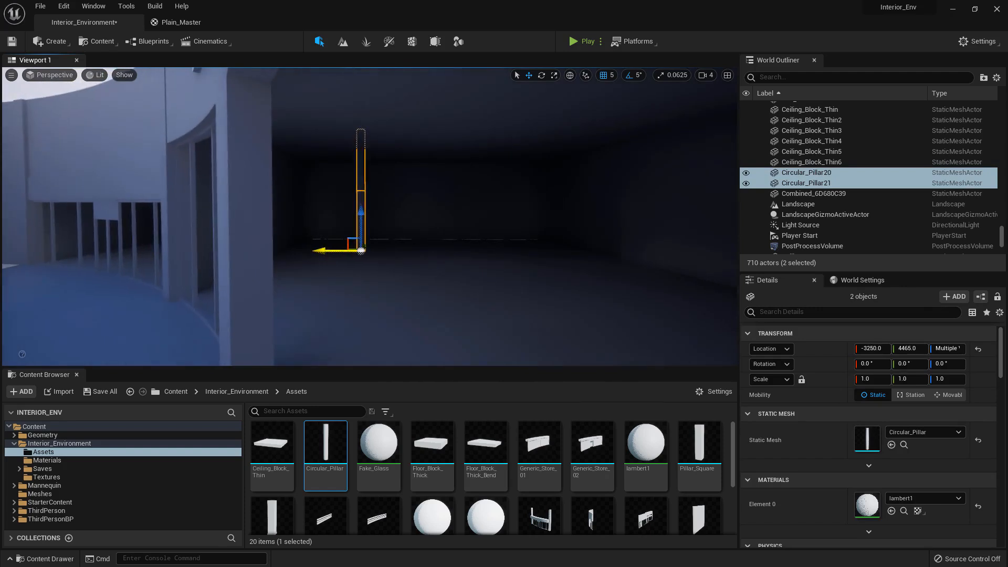
pyautogui.keyDown('alt'); pyautogui.moveTo(329, 250); pyautogui.dragTo(327, 252); pyautogui.keyUp('alt')
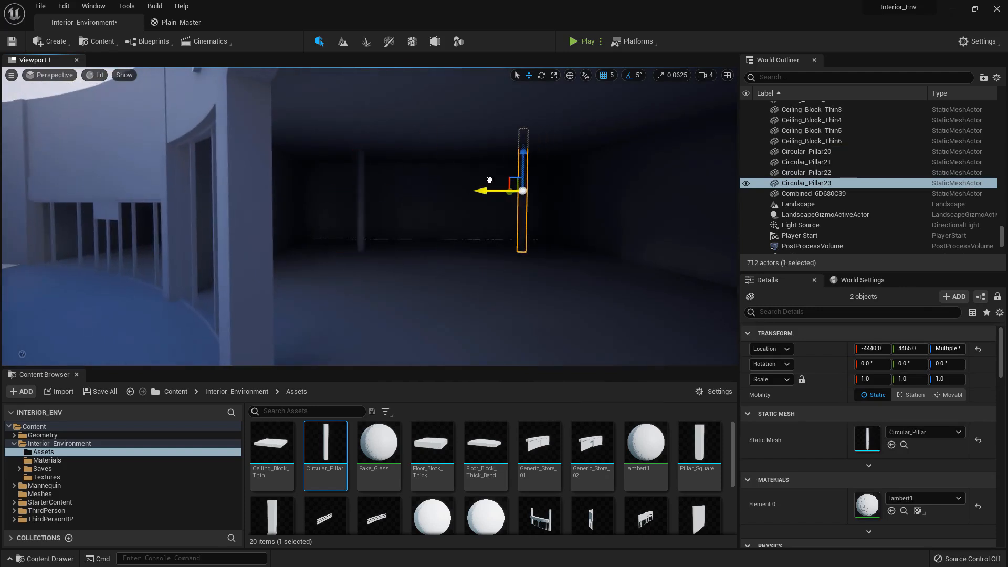
# Select all four circular pillars in the store and duplicate them along the X axis
pyautogui.keyDown('ctrl'); pyautogui.click(361, 179); pyautogui.keyUp('ctrl')
pyautogui.keyDown('ctrl'); pyautogui.click(360, 215); pyautogui.keyUp('ctrl')
pyautogui.press('s')
pyautogui.moveTo(360, 216)
pyautogui.mouseDown(button='right')
pyautogui.moveTo(399, 218)
pyautogui.moveTo(375, 218)
pyautogui.mouseUp(button='right')
pyautogui.press('w')
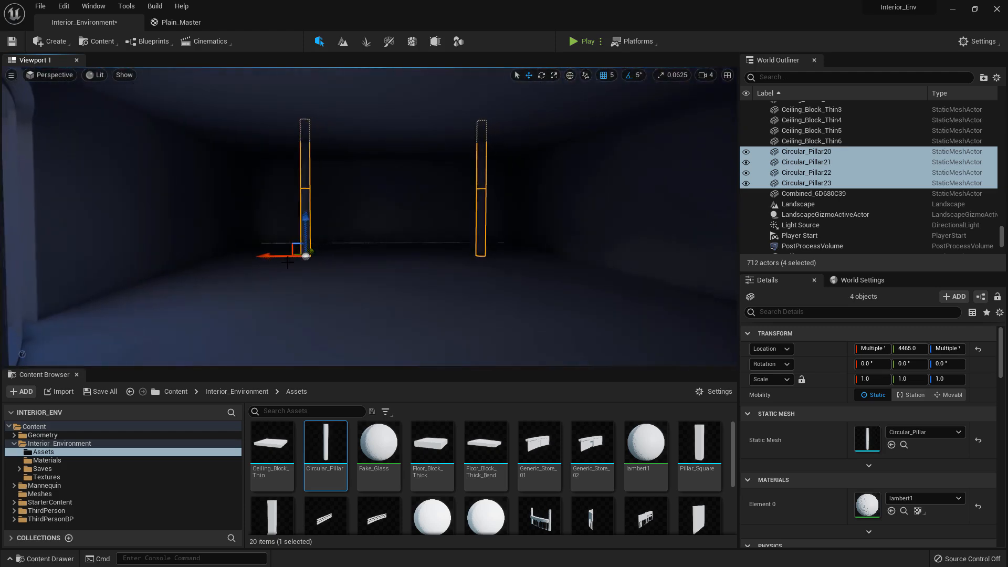
pyautogui.press('s')
pyautogui.moveTo(272, 255); pyautogui.dragTo(331, 257, button='right')
# Move the four circular pillar copies farther along X, toward the Burger Joint side of the curved wall
pyautogui.keyDown('alt'); pyautogui.moveTo(167, 229); pyautogui.dragTo(165, 229); pyautogui.keyUp('alt')
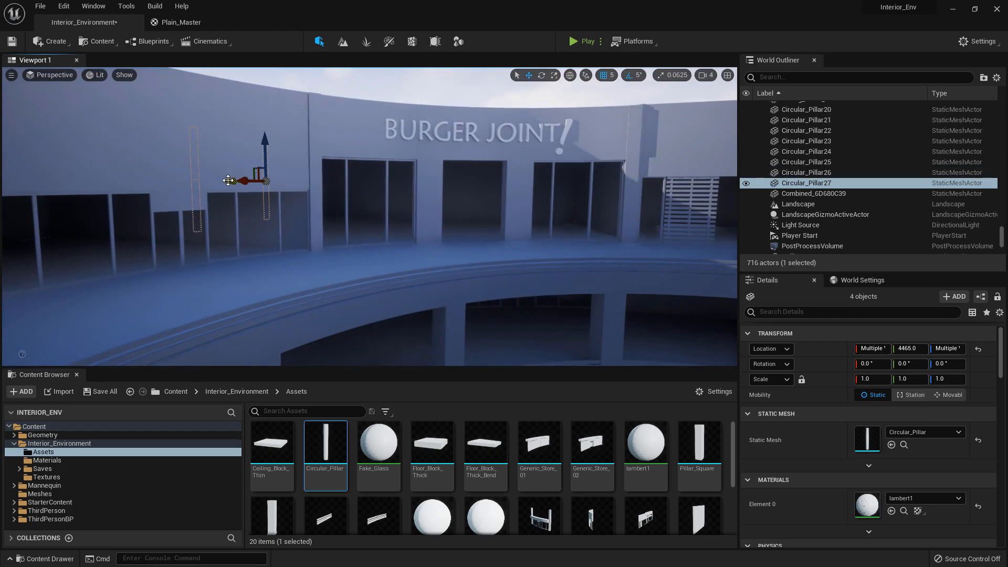
pyautogui.moveTo(322, 181); pyautogui.dragTo(325, 181)
pyautogui.press('w')
pyautogui.moveTo(325, 181); pyautogui.dragTo(734, 181, button='right')
pyautogui.press('s')
pyautogui.press('w')
pyautogui.press('s')
pyautogui.press('w')
# Select two stacked square pillars on the lower floors and duplicate them, placing the copies at X -300, Y -1885
pyautogui.moveTo(336, 243); pyautogui.dragTo(450, 270, button='right')
pyautogui.press('w')
pyautogui.click(430, 261)
pyautogui.keyDown('ctrl'); pyautogui.click(401, 298); pyautogui.keyUp('ctrl')
pyautogui.moveTo(401, 298); pyautogui.dragTo(469, 286, button='right')
pyautogui.press('q')
pyautogui.keyDown('alt'); pyautogui.moveTo(507, 282); pyautogui.dragTo(509, 280); pyautogui.keyUp('alt')
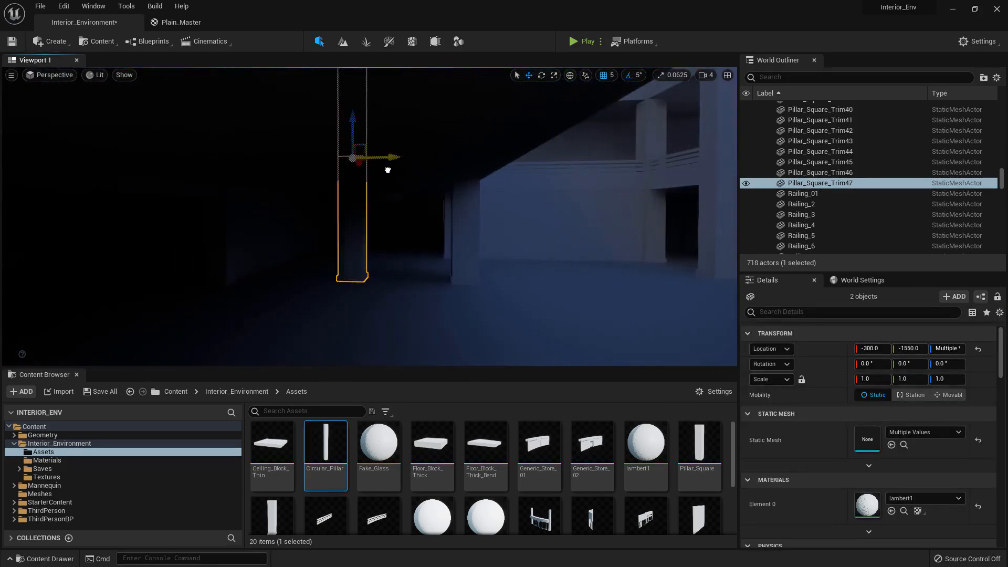
pyautogui.press('w')
pyautogui.moveTo(308, 176); pyautogui.dragTo(252, 185, button='right')
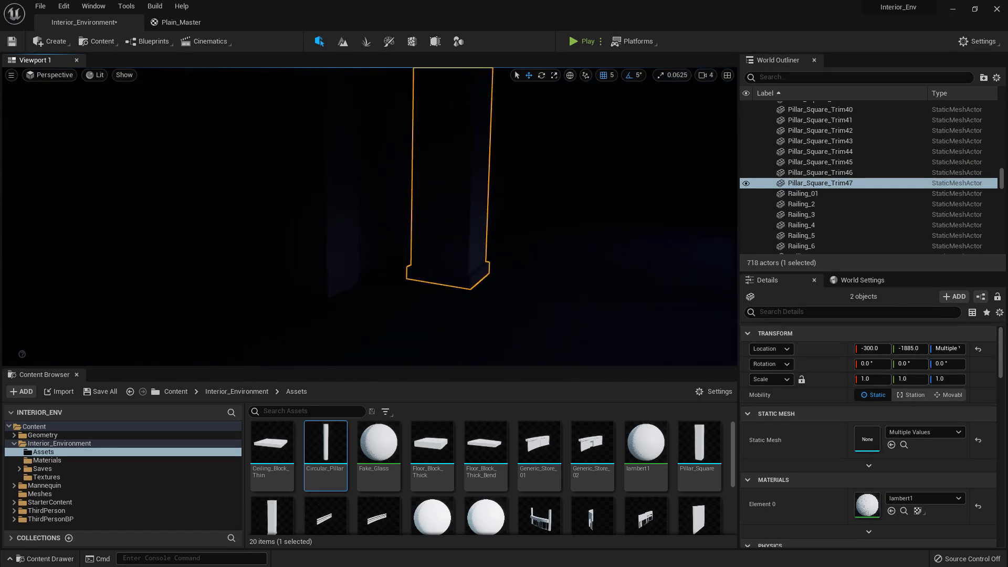
# Reselect the copied square pillar pair under the floor and move it farther back to Y -2035
pyautogui.click(309, 220)
pyautogui.press('s')
pyautogui.moveTo(308, 221)
pyautogui.mouseDown(button='right')
pyautogui.moveTo(278, 220)
pyautogui.moveTo(325, 220)
pyautogui.mouseUp(button='right')
pyautogui.click(343, 247)
pyautogui.moveTo(371, 243); pyautogui.dragTo(367, 197, button='right')
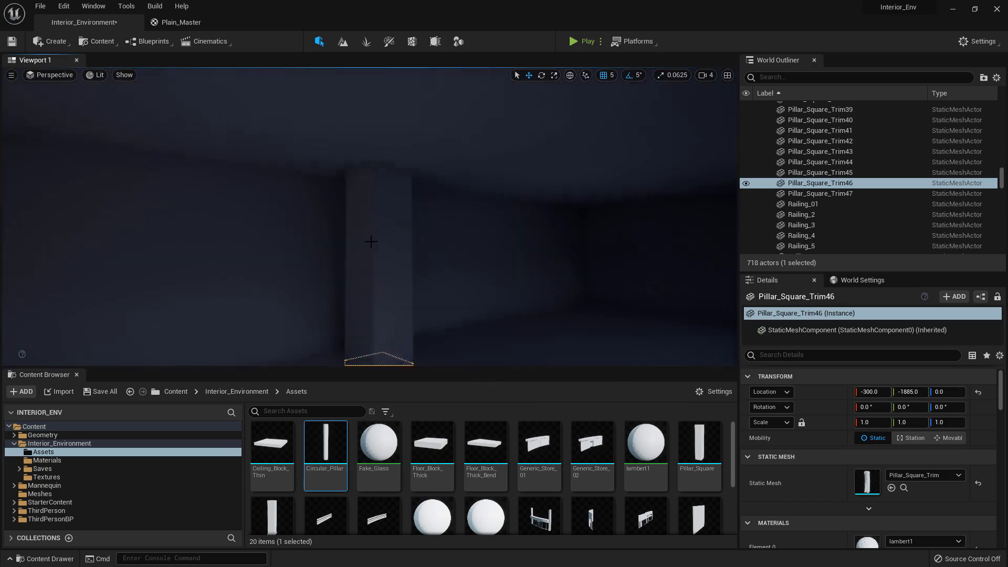
pyautogui.keyDown('shift'); pyautogui.click(371, 243); pyautogui.keyUp('shift')
pyautogui.press('s')
pyautogui.moveTo(371, 243)
pyautogui.mouseDown(button='right')
pyautogui.moveTo(357, 273)
pyautogui.moveTo(378, 238)
pyautogui.moveTo(362, 225)
pyautogui.moveTo(353, 184)
pyautogui.moveTo(358, 220)
pyautogui.moveTo(388, 254)
pyautogui.moveTo(379, 210)
pyautogui.moveTo(389, 247)
pyautogui.mouseUp(button='right')
pyautogui.press('s')
pyautogui.press('w')
# Duplicate the upper square pillar of the stack one storey up, to Z 1000
pyautogui.click(388, 254)
pyautogui.press('s')
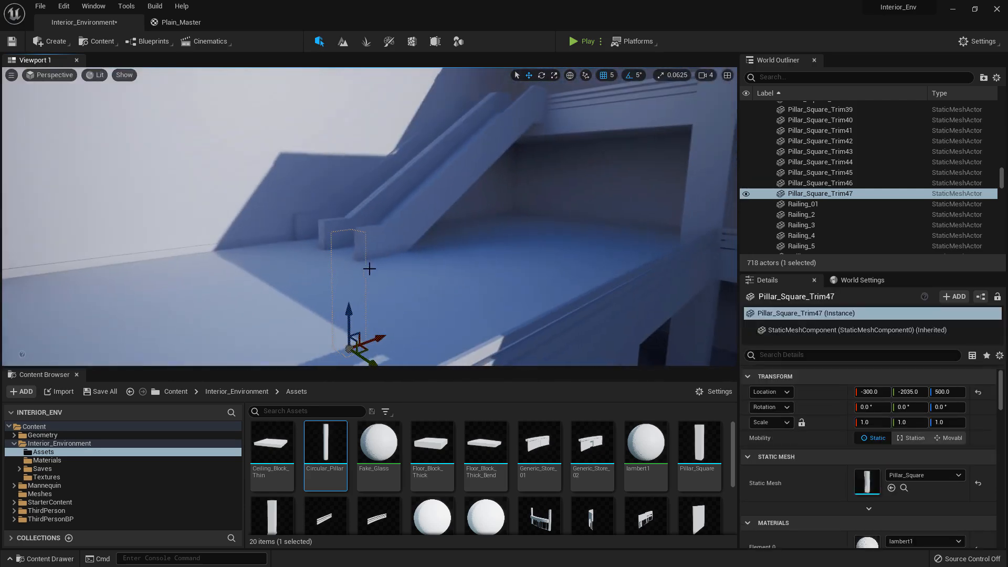
pyautogui.hotkey('ctrl', 'd')
pyautogui.press('d')
pyautogui.moveTo(341, 191); pyautogui.dragTo(346, 223, button='right')
pyautogui.press('w')
pyautogui.press('a')
pyautogui.press('d')
pyautogui.press('s')
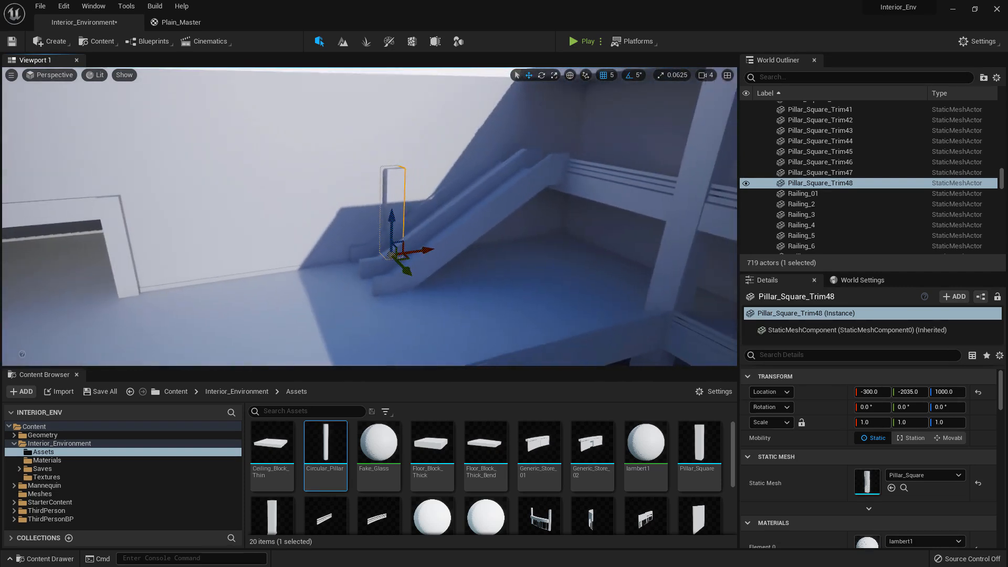
# Duplicate the square pillar upward once more and align the top copy at Z 1500
pyautogui.moveTo(379, 255)
pyautogui.mouseDown(button='right')
pyautogui.moveTo(351, 253)
pyautogui.moveTo(379, 255)
pyautogui.mouseUp(button='right')
pyautogui.press('w')
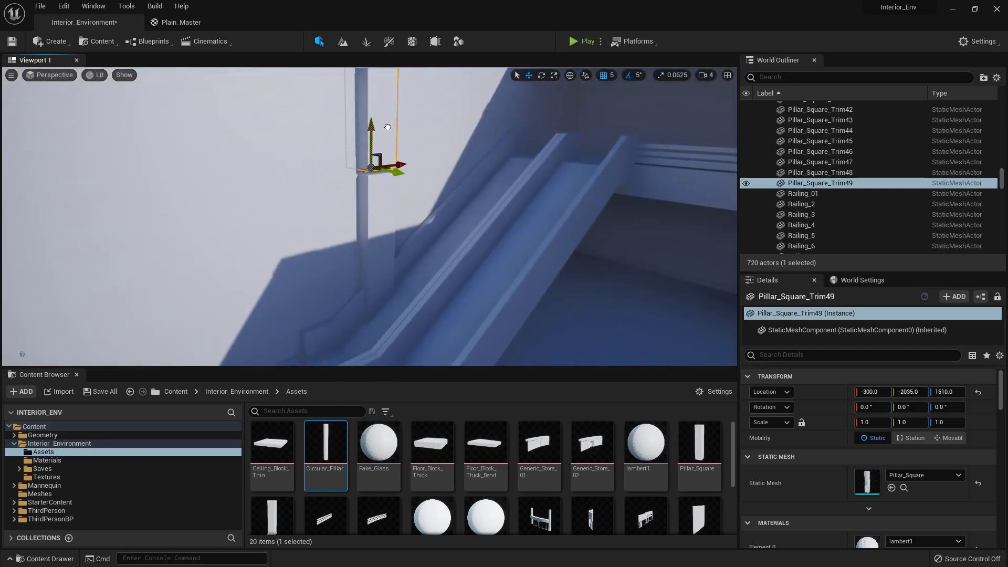
pyautogui.moveTo(387, 135); pyautogui.dragTo(383, 113, button='right')
pyautogui.press('w')
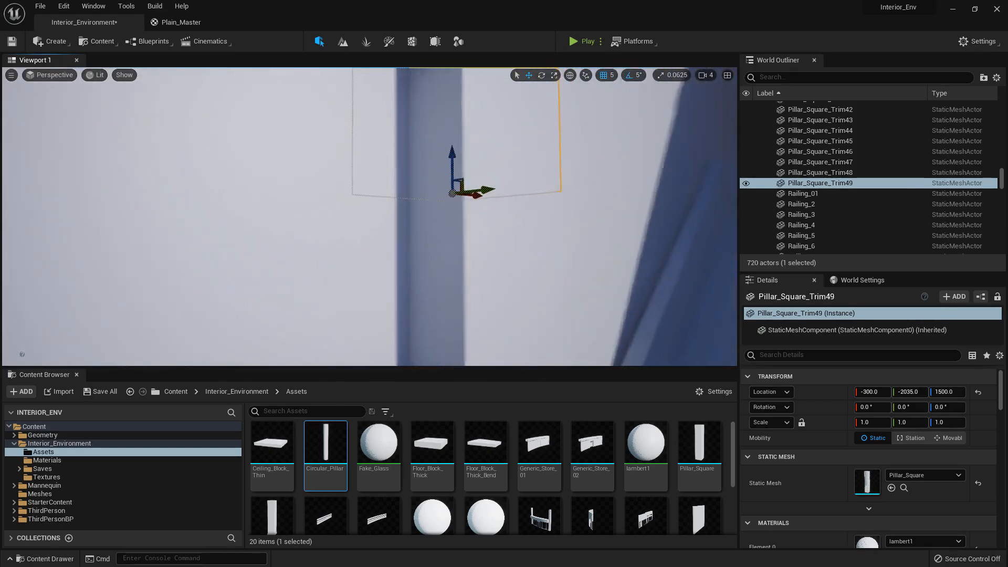
# Select all four square pillars in the stack beside the stairs and move them along X to about 65
pyautogui.press('s')
pyautogui.moveTo(451, 216); pyautogui.dragTo(396, 251, button='right')
pyautogui.keyDown('ctrl'); pyautogui.click(432, 230); pyautogui.keyUp('ctrl')
pyautogui.press('s')
pyautogui.keyDown('ctrl'); pyautogui.click(401, 220); pyautogui.keyUp('ctrl')
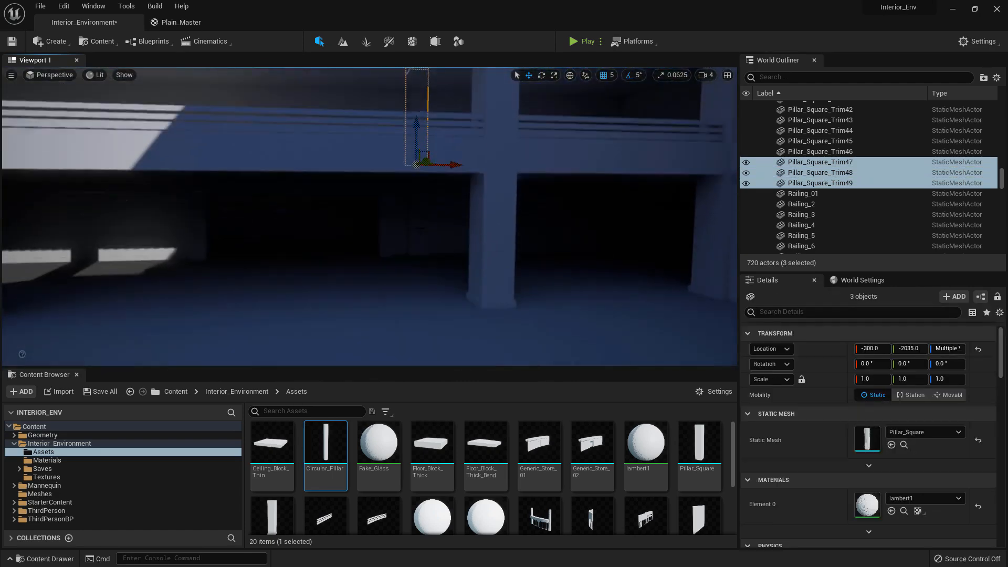
pyautogui.keyDown('ctrl'); pyautogui.click(421, 218); pyautogui.keyUp('ctrl')
pyautogui.moveTo(421, 219); pyautogui.dragTo(409, 205, button='right')
pyautogui.press('s')
pyautogui.moveTo(343, 252); pyautogui.dragTo(365, 221, button='right')
pyautogui.press('d')
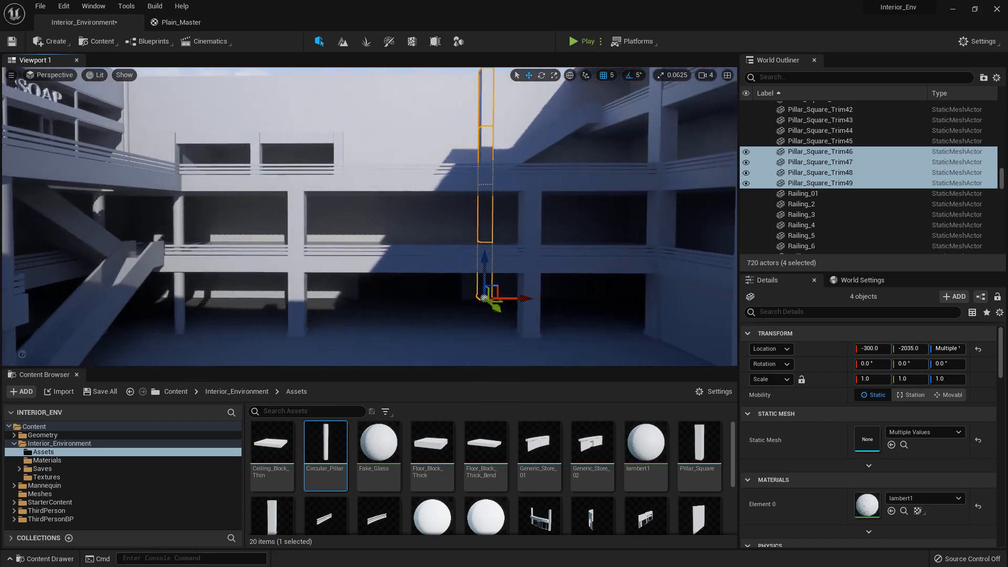
pyautogui.press('d')
pyautogui.moveTo(410, 266); pyautogui.dragTo(423, 263, button='right')
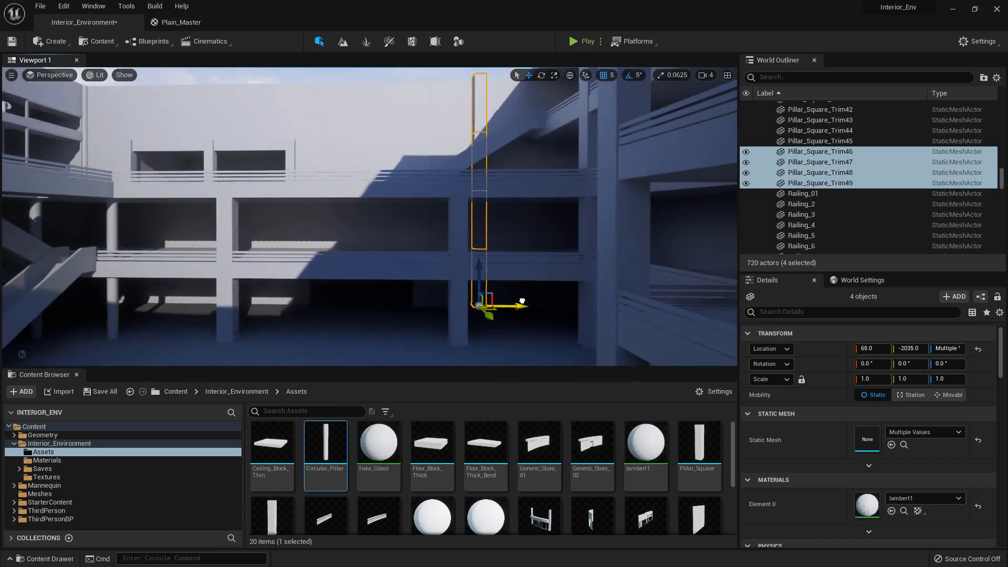
pyautogui.moveTo(519, 301); pyautogui.dragTo(505, 300, button='right')
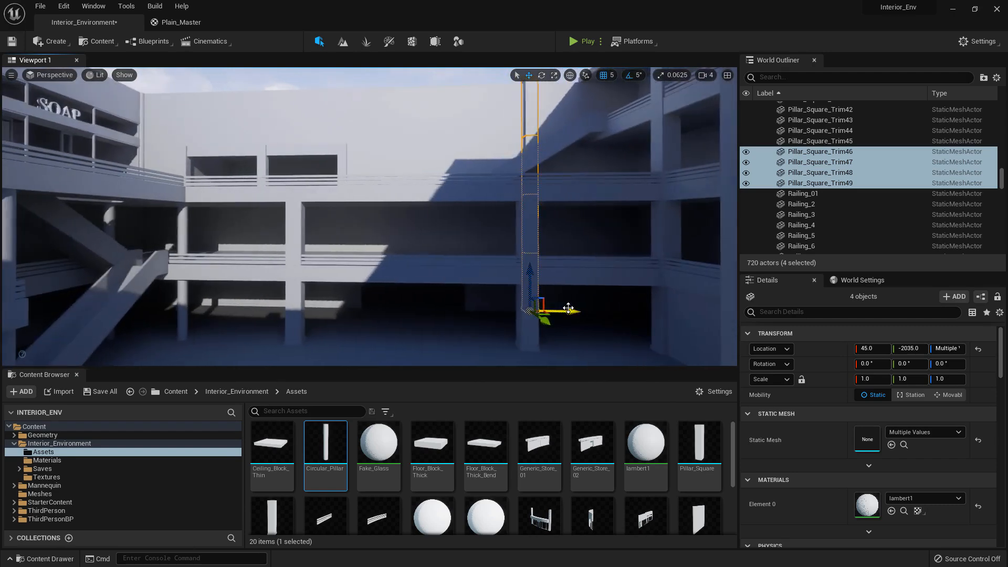
pyautogui.hotkey('ctrl', 'w')
pyautogui.moveTo(568, 308)
pyautogui.mouseDown(button='right')
pyautogui.moveTo(462, 306)
pyautogui.moveTo(573, 308)
pyautogui.mouseUp(button='right')
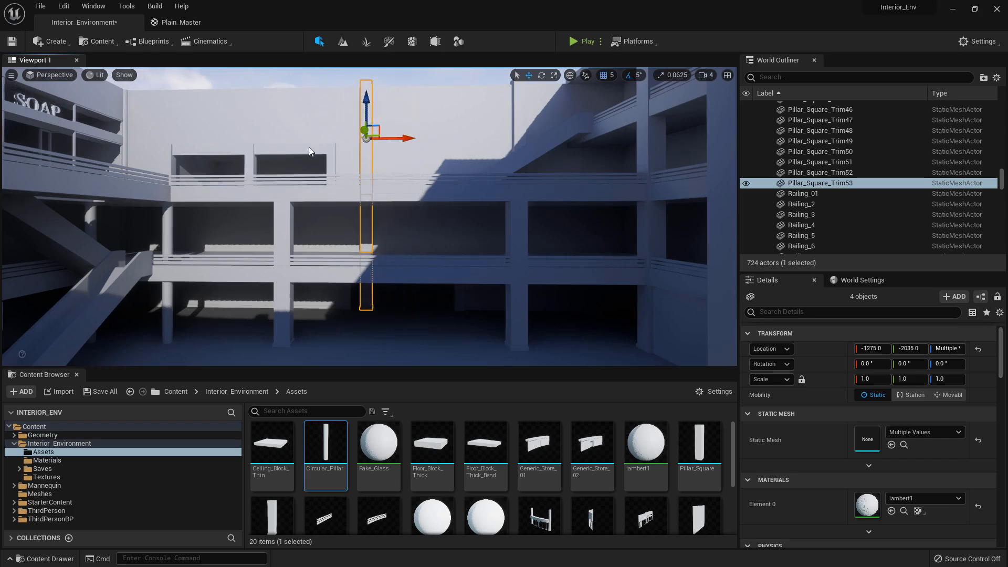
pyautogui.moveTo(519, 129); pyautogui.dragTo(583, 118, button='right')
pyautogui.press('w')
pyautogui.press('s')
pyautogui.hotkey('ctrl', 'z')
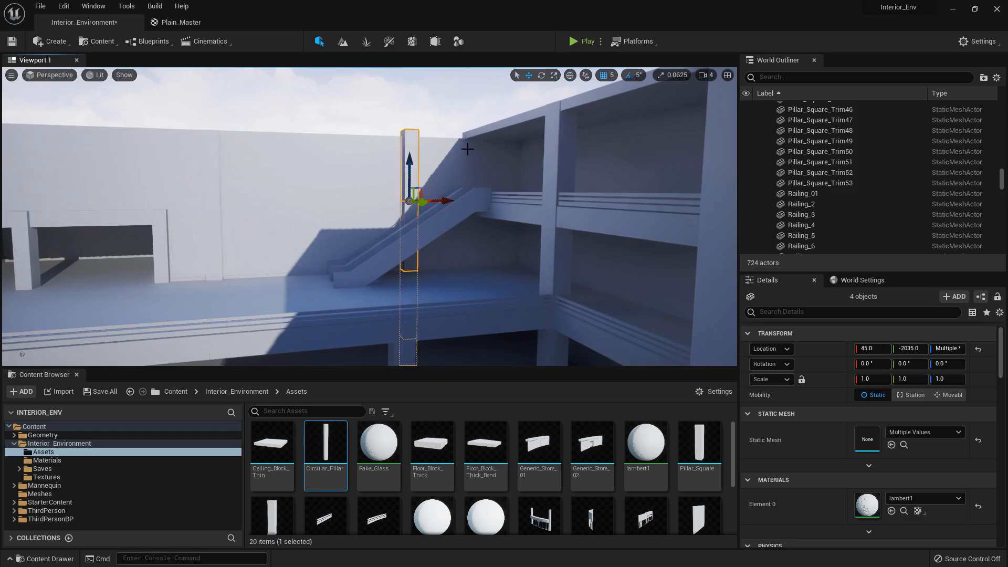
pyautogui.press('w')
pyautogui.moveTo(367, 257); pyautogui.dragTo(409, 236, button='right')
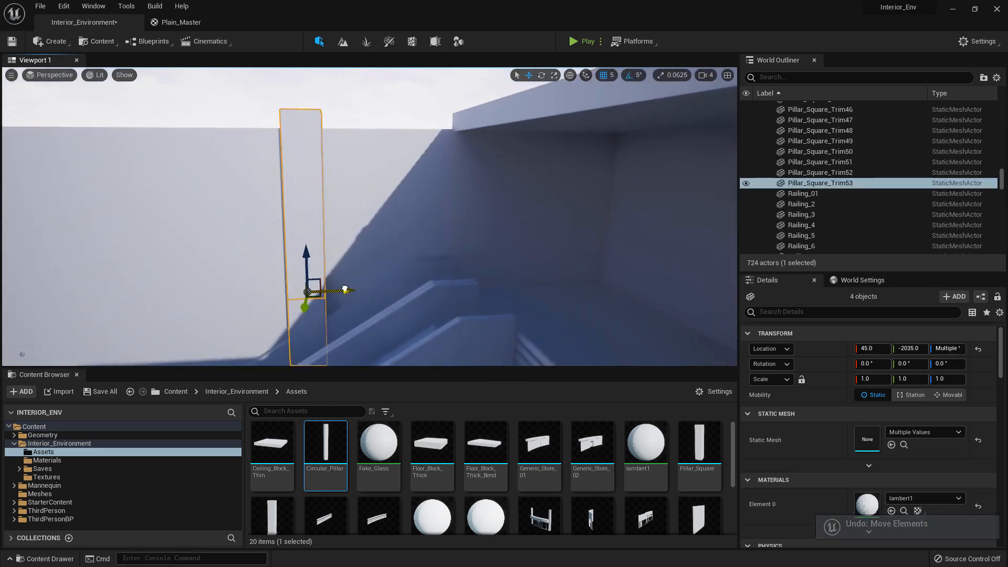
pyautogui.keyDown('alt'); pyautogui.moveTo(345, 289); pyautogui.dragTo(460, 270); pyautogui.keyUp('alt')
pyautogui.hotkey('ctrl', 'z')
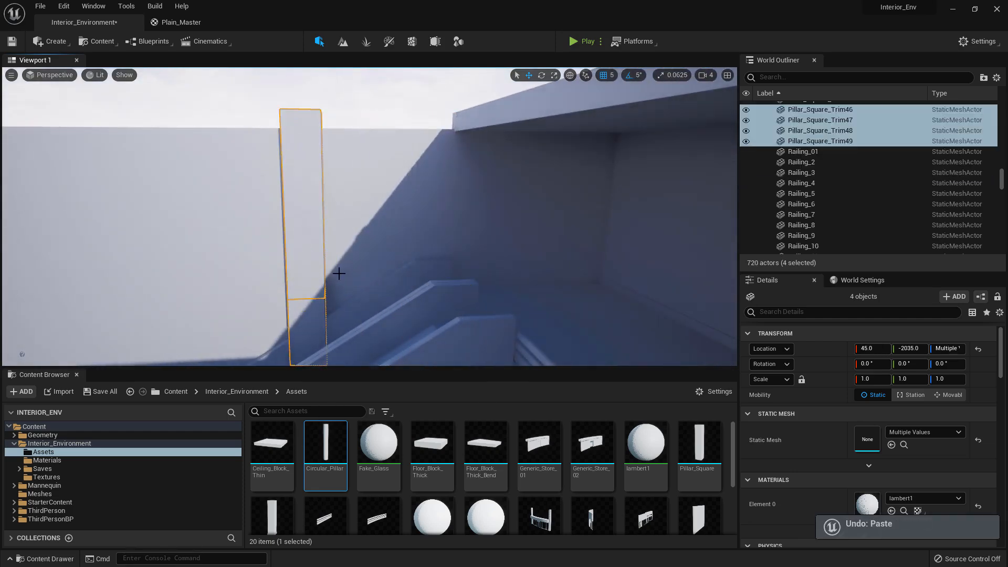
# Move the four-pillar square stack beside the stairs along X to 515
pyautogui.moveTo(340, 273); pyautogui.dragTo(378, 325, button='right')
pyautogui.press('s')
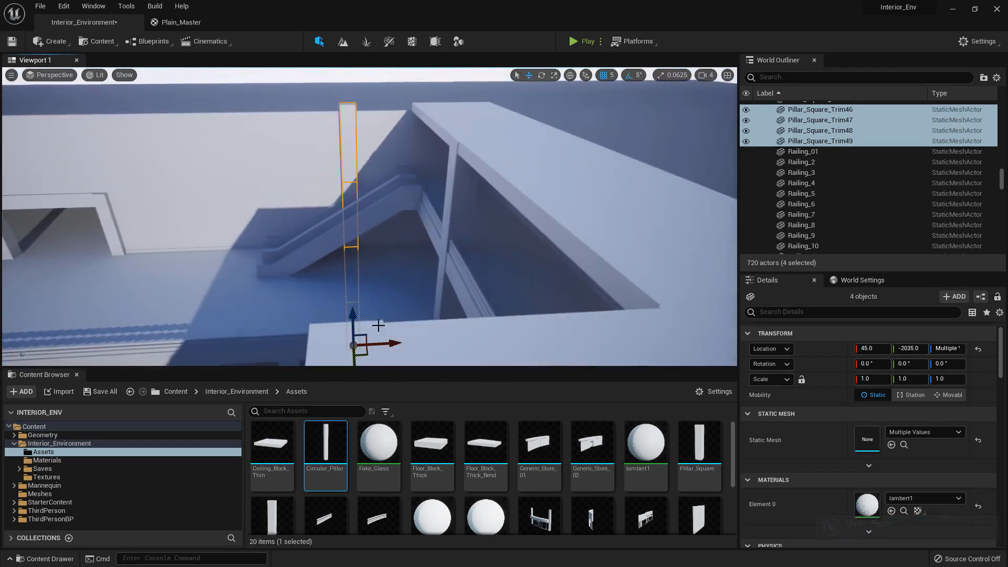
pyautogui.moveTo(390, 343); pyautogui.dragTo(450, 332)
pyautogui.press('w')
pyautogui.moveTo(450, 331); pyautogui.dragTo(431, 310, button='right')
pyautogui.press('s')
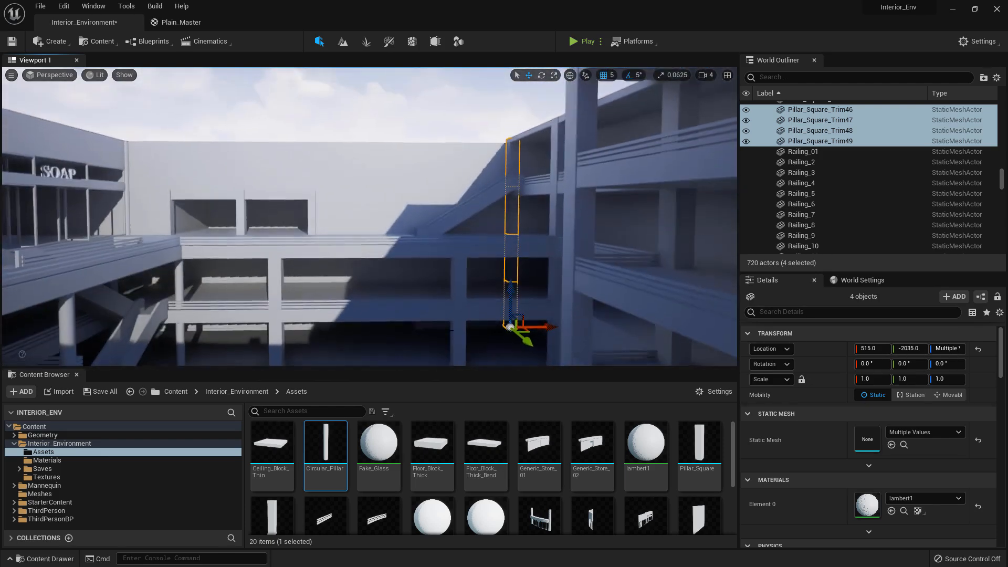
# Duplicate the four-pillar stack and move the copy along X to -955, between the stores and the stairs
pyautogui.hotkey('ctrl', 'd')
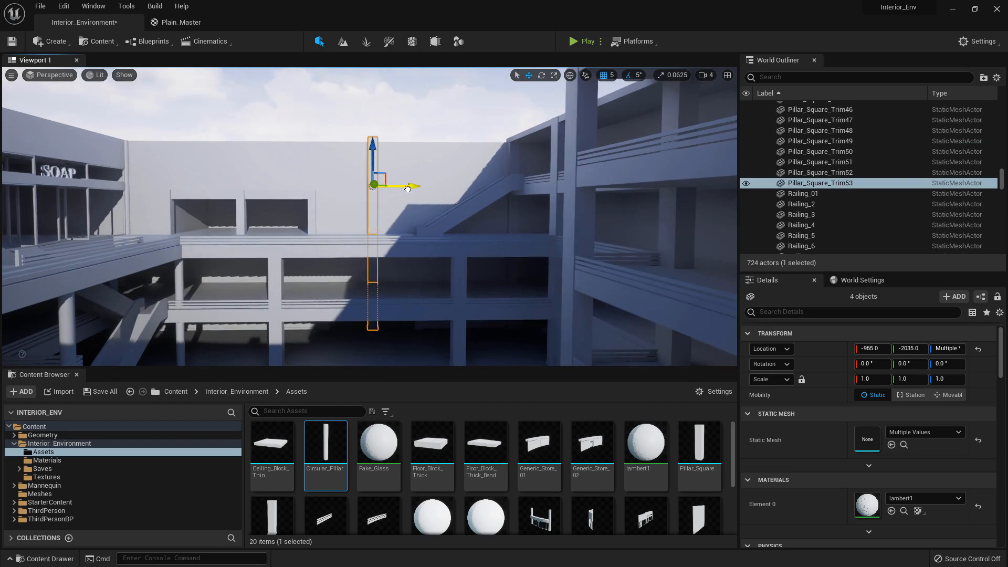
pyautogui.moveTo(407, 189); pyautogui.dragTo(387, 198, button='right')
pyautogui.press('w')
pyautogui.press('q')
pyautogui.press('e')
pyautogui.press('s')
pyautogui.press('w')
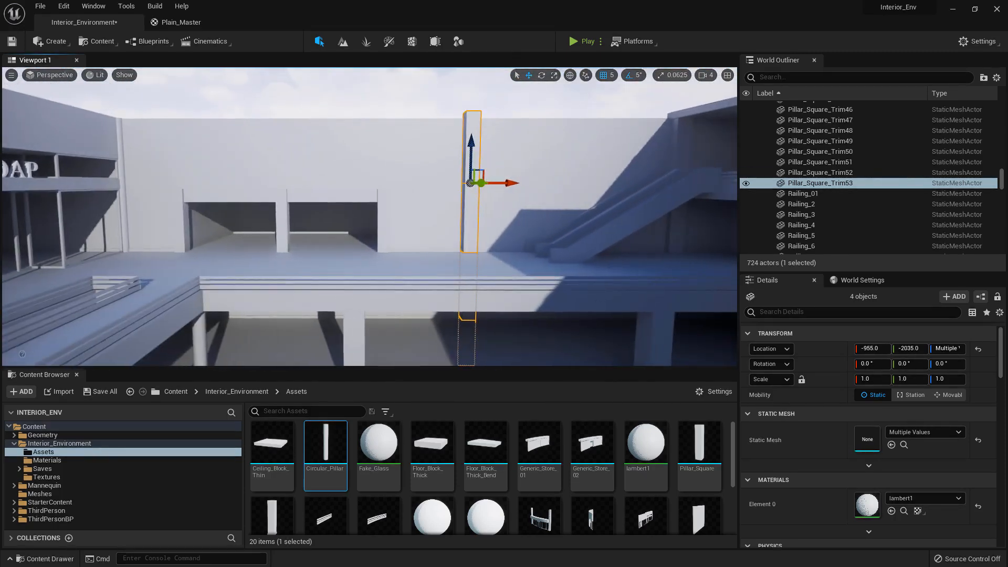
# Delete the ground-floor pillar from the copied stack at X -955
pyautogui.press('q')
pyautogui.moveTo(439, 218); pyautogui.dragTo(430, 239, button='right')
pyautogui.press('q')
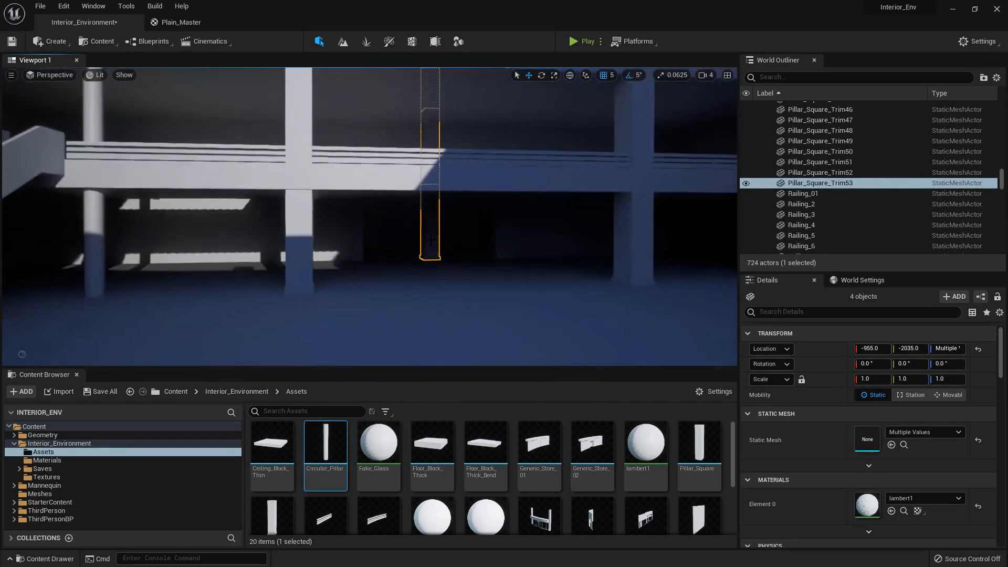
pyautogui.click(430, 240)
pyautogui.press('Delete')
# Duplicate the middle-floor square pillar across to X -2315 at Z 500 and copy it down to the ground floor
pyautogui.press('w')
pyautogui.moveTo(438, 180); pyautogui.dragTo(461, 183, button='right')
pyautogui.press('e')
pyautogui.click(469, 187)
pyautogui.press('s')
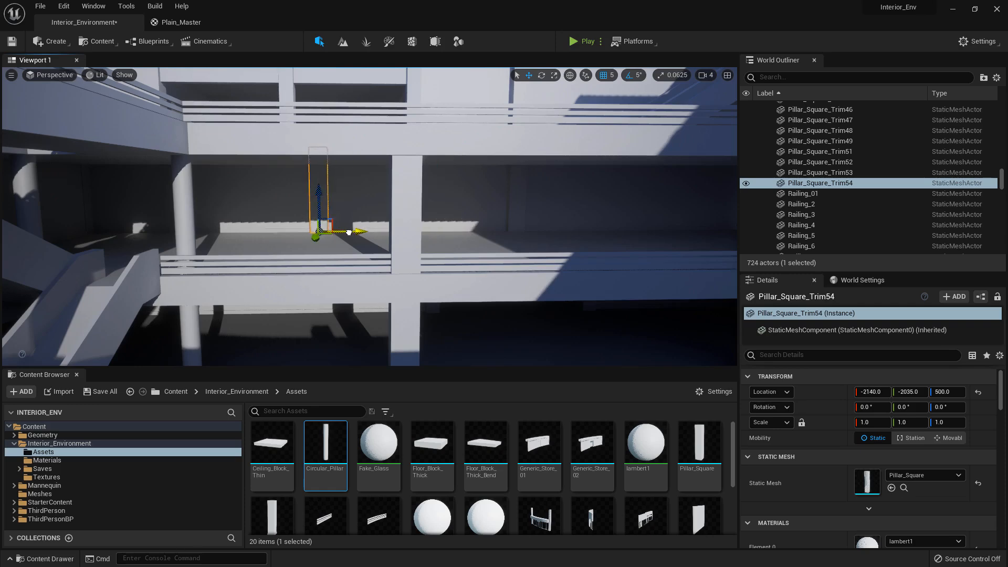
pyautogui.moveTo(319, 225); pyautogui.dragTo(390, 124, button='right')
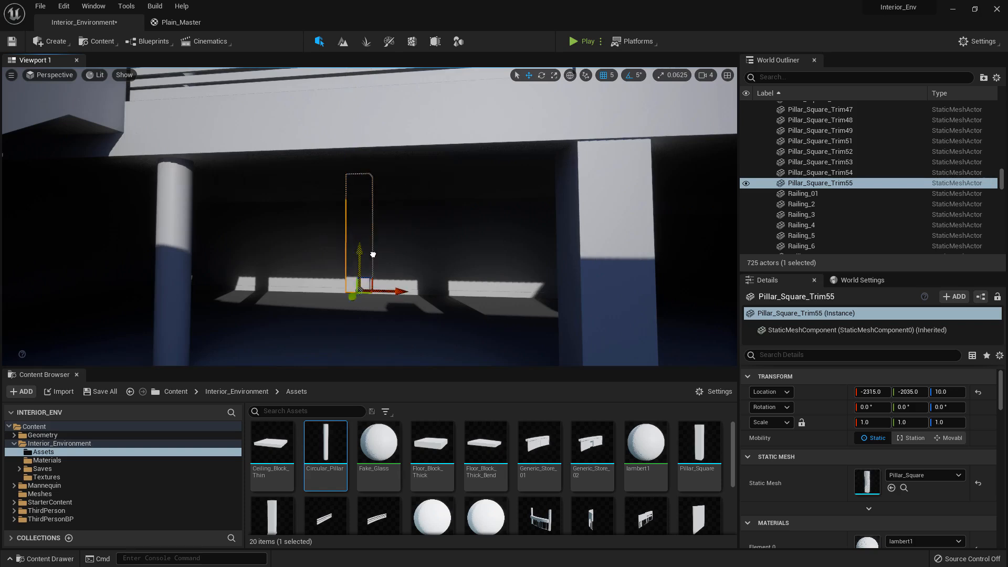
# Lower the ground-floor pillar copy to Z 0 and replace its static mesh with Pillar_Square_Trim
pyautogui.moveTo(349, 273)
pyautogui.mouseDown(button='right')
pyautogui.moveTo(341, 276)
pyautogui.moveTo(350, 273)
pyautogui.mouseUp(button='right')
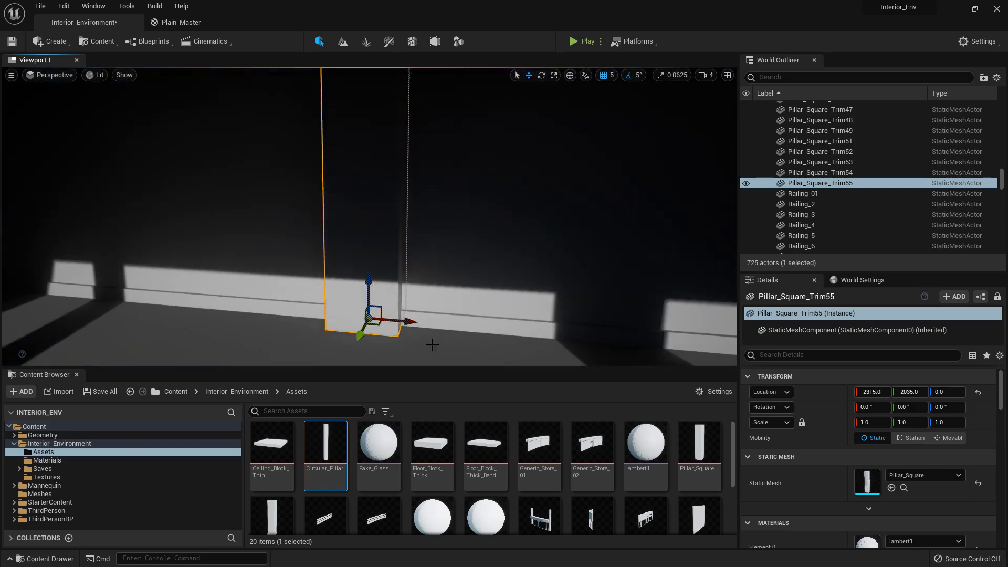
pyautogui.scroll(-3, 431, 461)
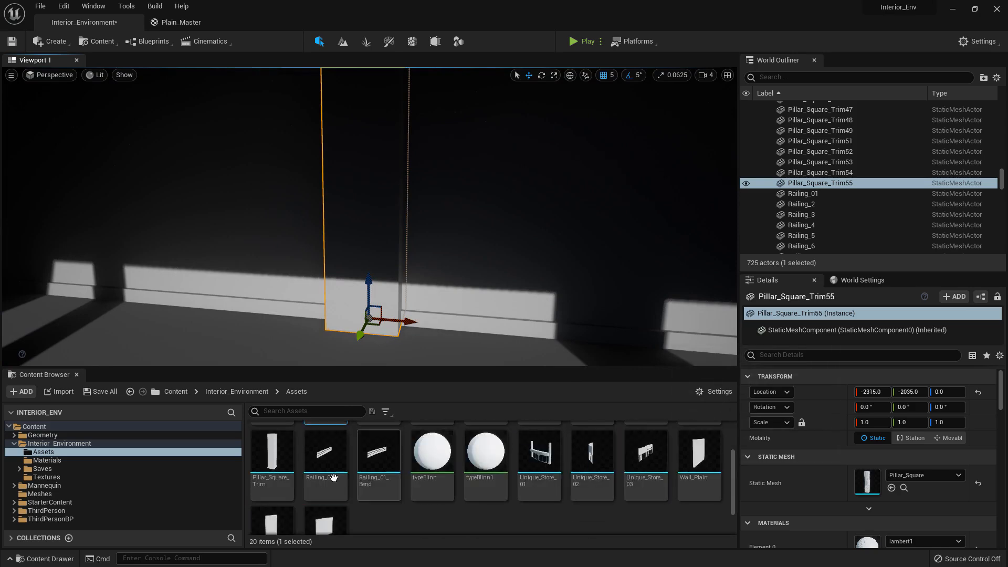
pyautogui.moveTo(265, 475); pyautogui.dragTo(884, 475)
# Duplicate the middle-floor pillar at X -2315 and raise the copy to Z 1455, above the divider between the two store openings
pyautogui.press('s')
pyautogui.moveTo(588, 315)
pyautogui.mouseDown(button='right')
pyautogui.moveTo(575, 310)
pyautogui.moveTo(573, 262)
pyautogui.moveTo(575, 318)
pyautogui.mouseUp(button='right')
pyautogui.press('w')
pyautogui.click(378, 225)
pyautogui.press('s')
pyautogui.press('q')
pyautogui.moveTo(381, 225)
pyautogui.mouseDown(button='right')
pyautogui.moveTo(368, 225)
pyautogui.moveTo(399, 225)
pyautogui.mouseUp(button='right')
pyautogui.click(368, 225)
pyautogui.press('e')
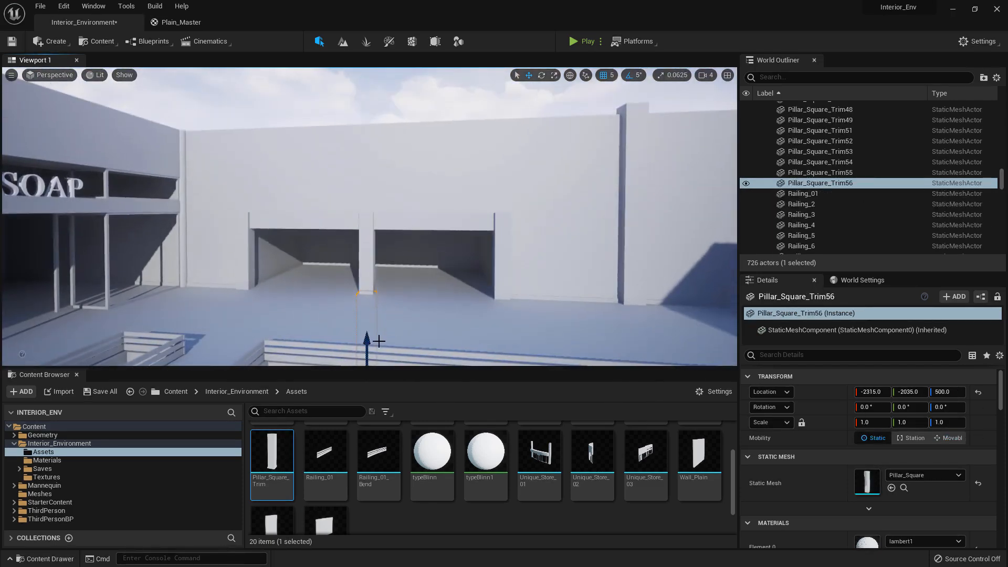
pyautogui.moveTo(375, 166); pyautogui.dragTo(375, 175)
pyautogui.press('d')
pyautogui.moveTo(467, 199); pyautogui.dragTo(522, 152, button='right')
pyautogui.press('w')
pyautogui.press('a')
pyautogui.press('w')
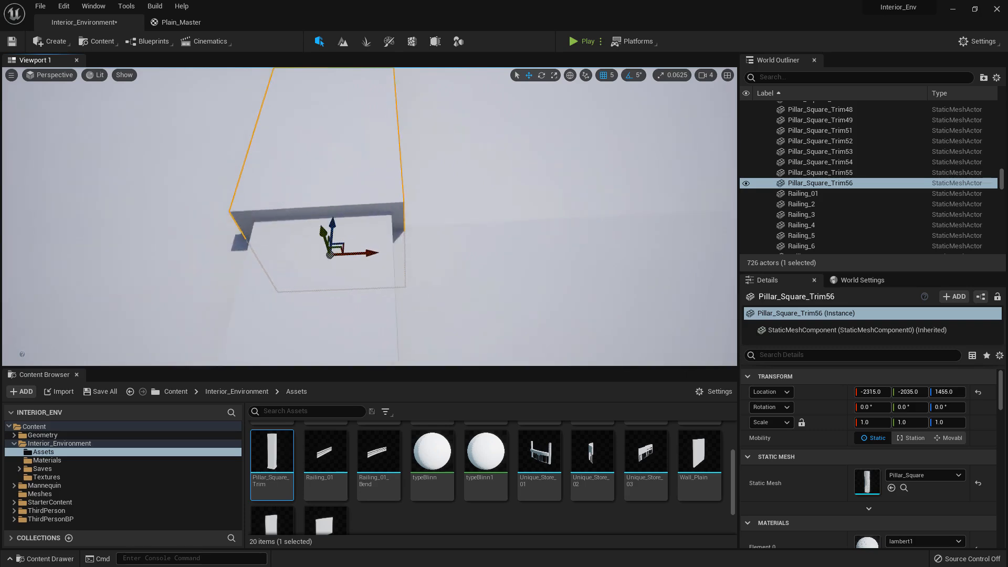
# Scale the pillar above the store divider to 0.8 in X and Y and align it with grid snapping off, at Y about -2032.8
pyautogui.press('a')
pyautogui.click(875, 420)
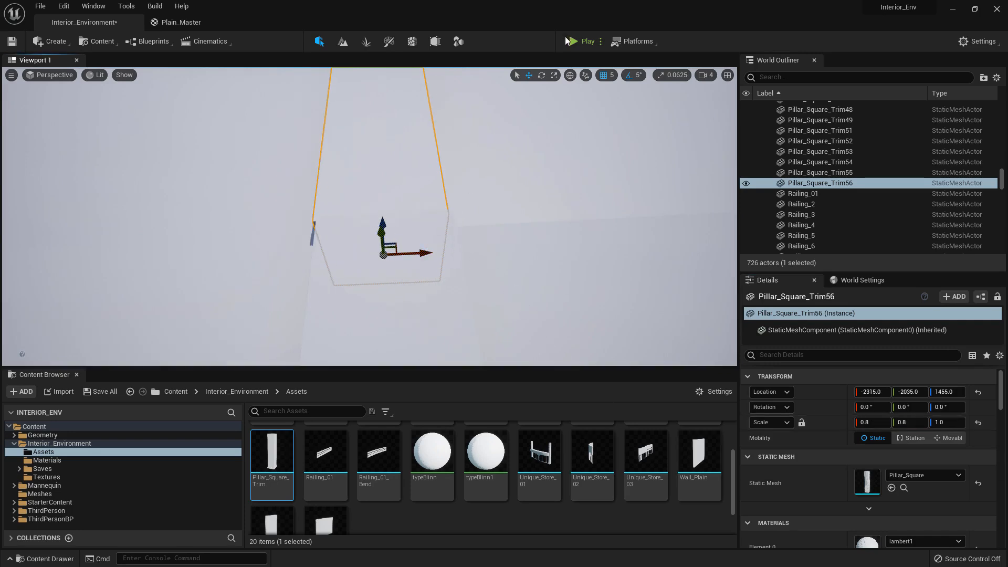
pyautogui.click(603, 77)
pyautogui.moveTo(480, 123); pyautogui.dragTo(393, 161, button='right')
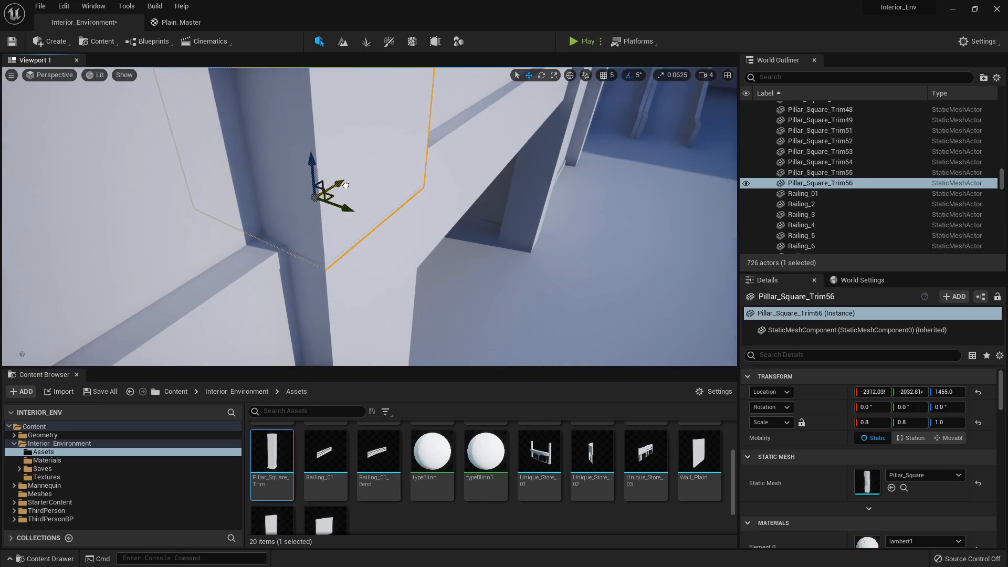
pyautogui.moveTo(344, 185); pyautogui.dragTo(317, 187, button='right')
# Duplicate the scaled upper pillar along X to about -1583, above the edge of the store opening nearer the stairs
pyautogui.press('d')
pyautogui.press('s')
pyautogui.press('w')
pyautogui.keyDown('alt'); pyautogui.moveTo(164, 210); pyautogui.dragTo(454, 207); pyautogui.keyUp('alt')
pyautogui.moveTo(454, 206); pyautogui.dragTo(364, 209, button='right')
pyautogui.press('d')
pyautogui.press('e')
pyautogui.press('q')
pyautogui.moveTo(310, 113); pyautogui.dragTo(339, 120)
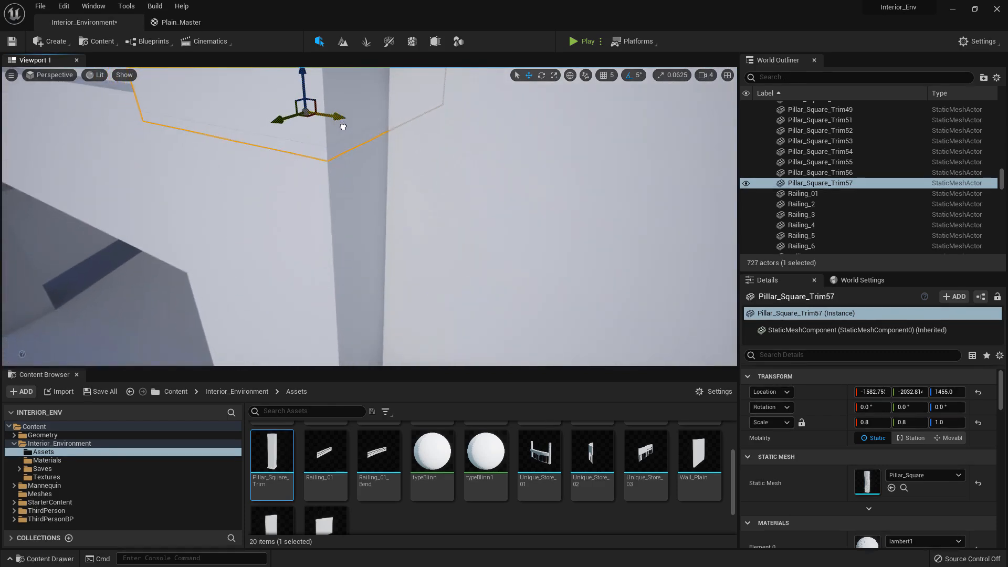
# Duplicate the scaled upper pillar to the far edge of the other store opening, at X about -3057
pyautogui.press('s')
pyautogui.moveTo(361, 146); pyautogui.dragTo(631, 268, button='right')
pyautogui.press('a')
pyautogui.keyDown('alt'); pyautogui.moveTo(612, 282); pyautogui.dragTo(194, 281); pyautogui.keyUp('alt')
pyautogui.moveTo(194, 281); pyautogui.dragTo(157, 341, button='right')
pyautogui.press('s')
pyautogui.press('w')
pyautogui.press('e')
pyautogui.press('a')
pyautogui.press('e')
pyautogui.moveTo(445, 243); pyautogui.dragTo(504, 289, button='right')
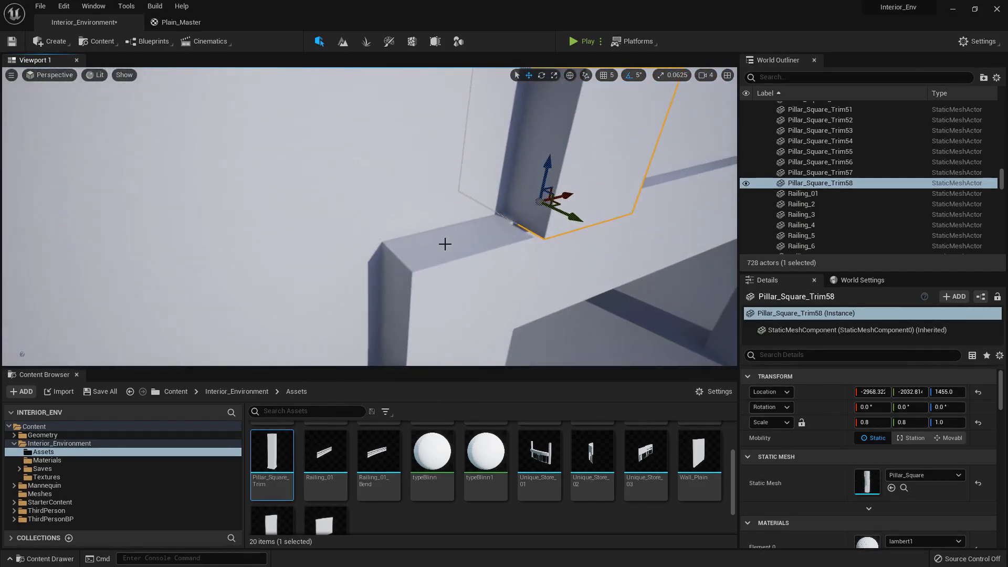
pyautogui.moveTo(563, 197); pyautogui.dragTo(470, 221)
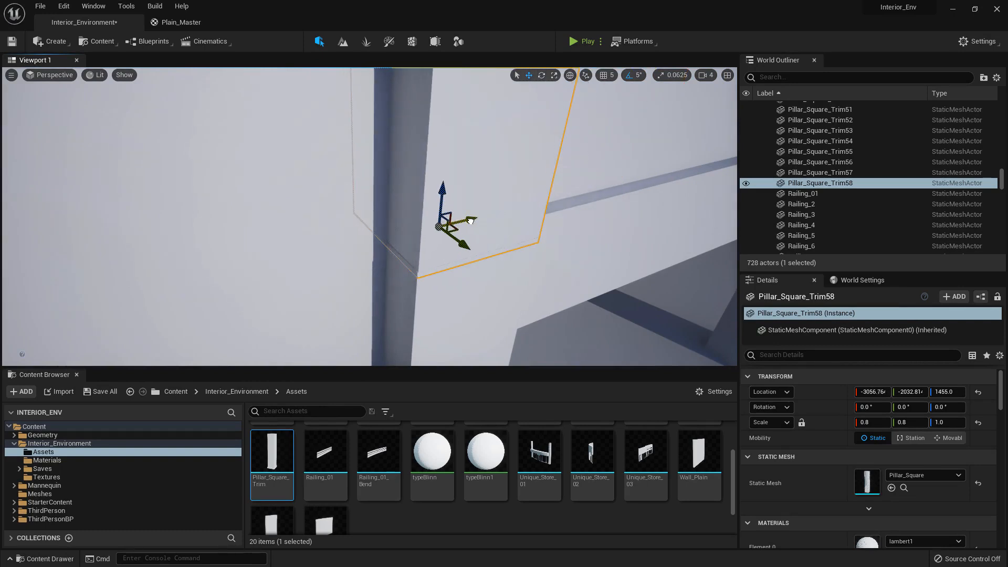
# Select the two upper square pillars between the stores and the stairs and nudge them along X
pyautogui.press('s')
pyautogui.moveTo(443, 174); pyautogui.dragTo(330, 113, button='right')
pyautogui.press('d')
pyautogui.moveTo(493, 180); pyautogui.dragTo(522, 164, button='right')
pyautogui.press('d')
pyautogui.click(492, 180)
pyautogui.press('s')
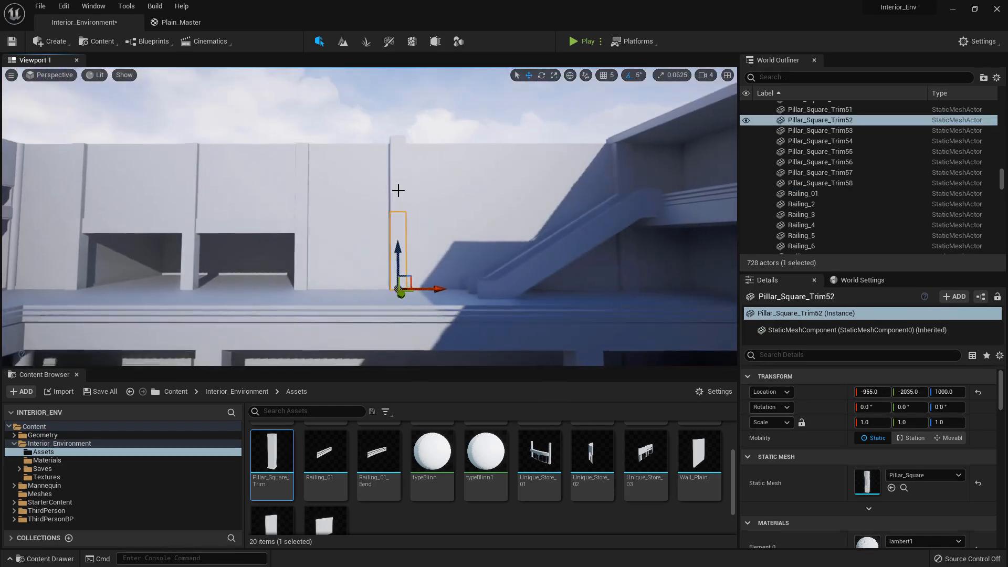
pyautogui.keyDown('ctrl'); pyautogui.click(397, 189); pyautogui.keyUp('ctrl')
pyautogui.moveTo(398, 189); pyautogui.dragTo(432, 180, button='right')
pyautogui.press('s')
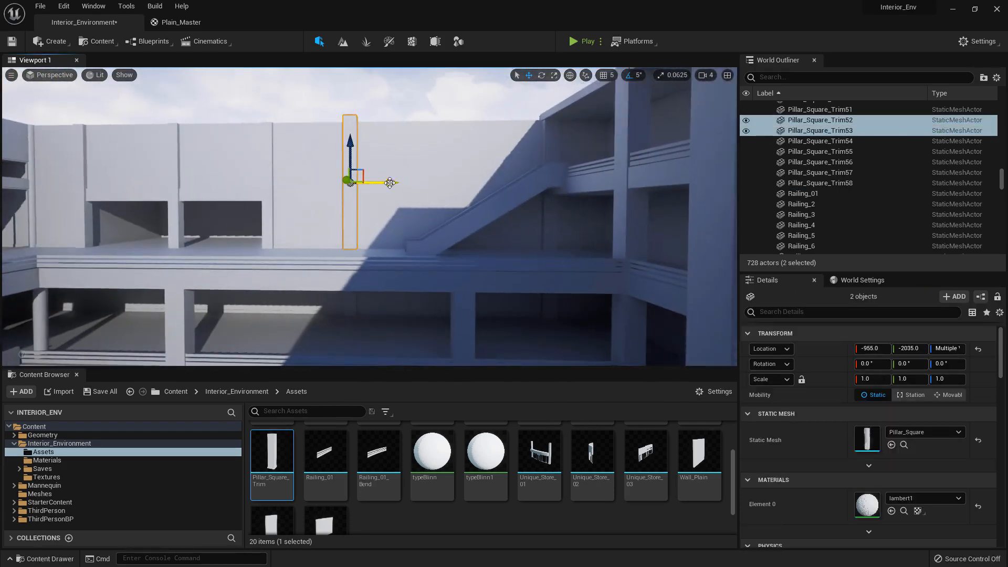
pyautogui.moveTo(390, 183); pyautogui.dragTo(386, 184)
pyautogui.press('w')
pyautogui.moveTo(386, 184); pyautogui.dragTo(345, 172, button='right')
pyautogui.keyDown('alt'); pyautogui.moveTo(323, 210); pyautogui.dragTo(467, 278); pyautogui.keyUp('alt')
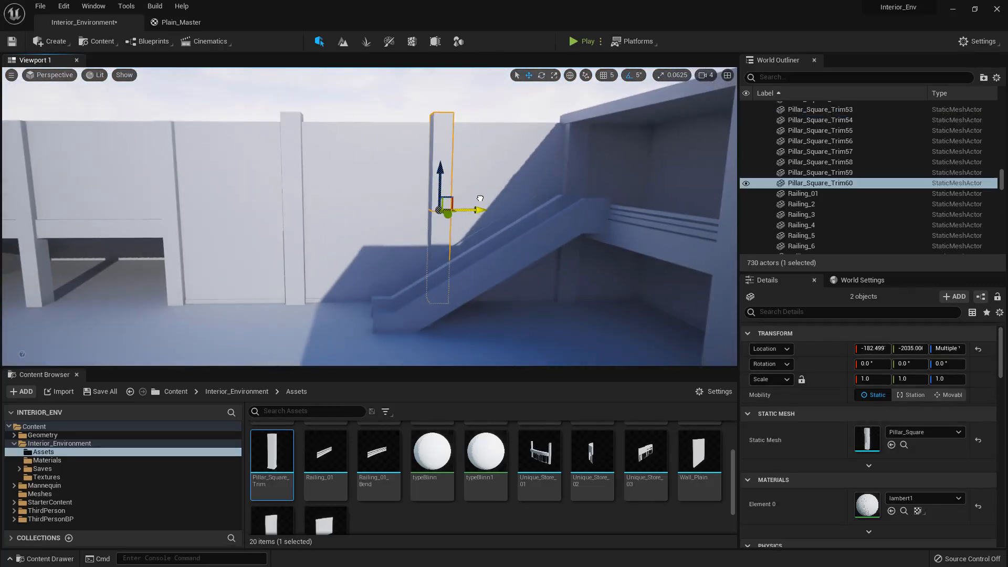
pyautogui.moveTo(467, 278); pyautogui.dragTo(210, 173, button='right')
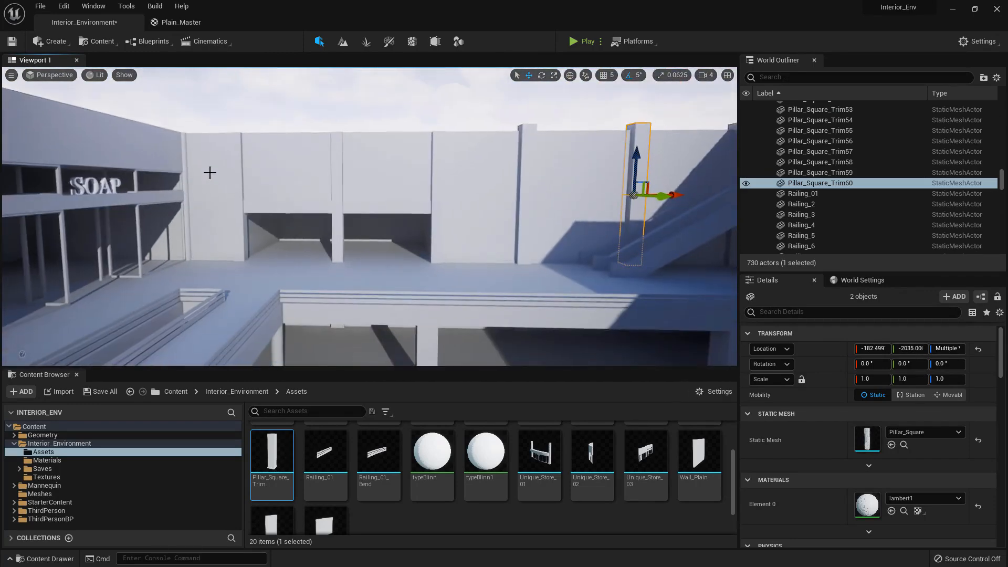
pyautogui.moveTo(529, 163); pyautogui.dragTo(604, 163, button='right')
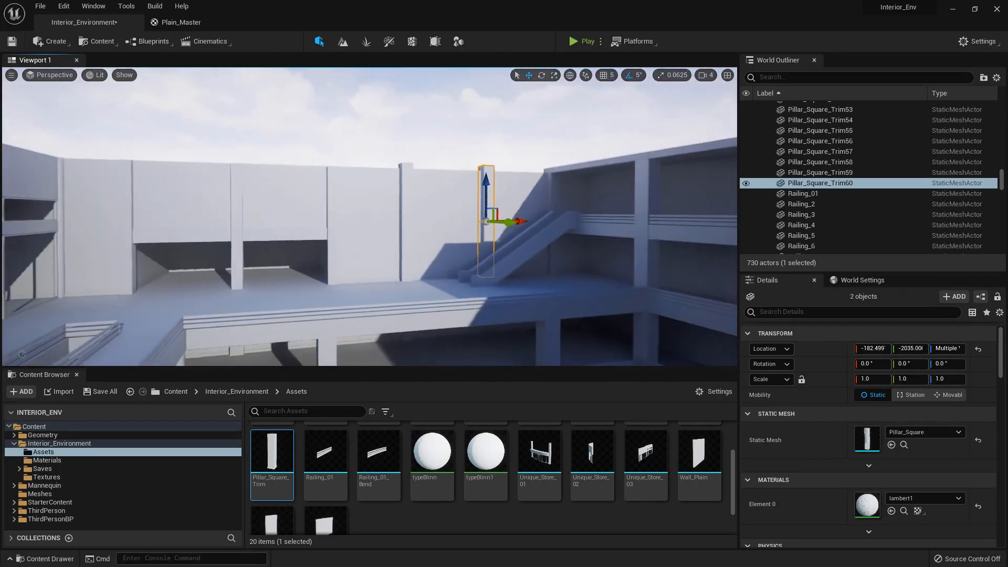
pyautogui.press('Delete')
# Select the three stacked square pillars between the stores and the stairs and reposition them along X
pyautogui.moveTo(526, 163); pyautogui.dragTo(386, 184, button='right')
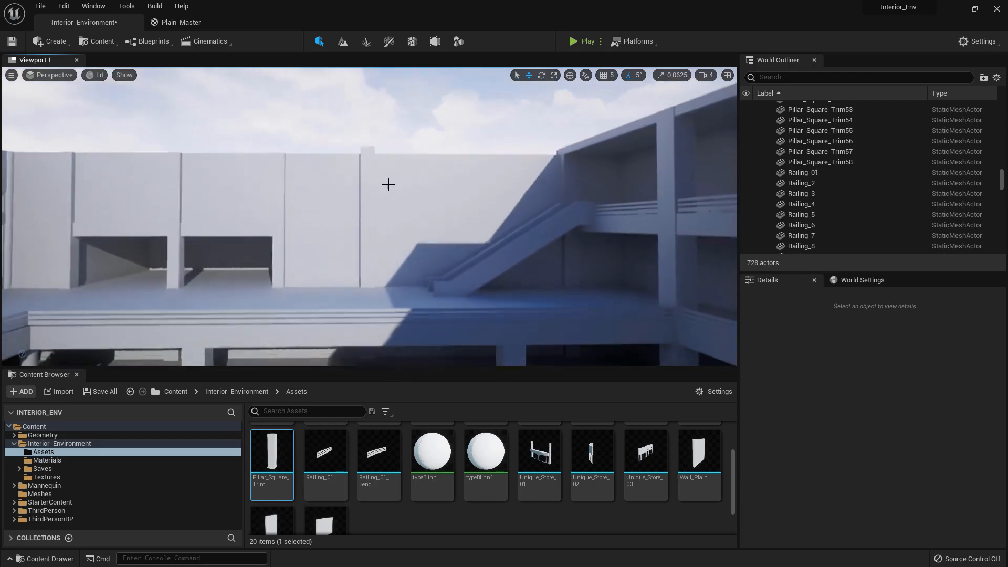
pyautogui.click(368, 184)
pyautogui.keyDown('ctrl'); pyautogui.click(376, 234); pyautogui.keyUp('ctrl')
pyautogui.moveTo(407, 281)
pyautogui.mouseDown(button='right')
pyautogui.moveTo(404, 273)
pyautogui.moveTo(402, 299)
pyautogui.mouseUp(button='right')
pyautogui.keyDown('ctrl'); pyautogui.click(362, 209); pyautogui.keyUp('ctrl')
pyautogui.moveTo(363, 210); pyautogui.dragTo(363, 192, button='right')
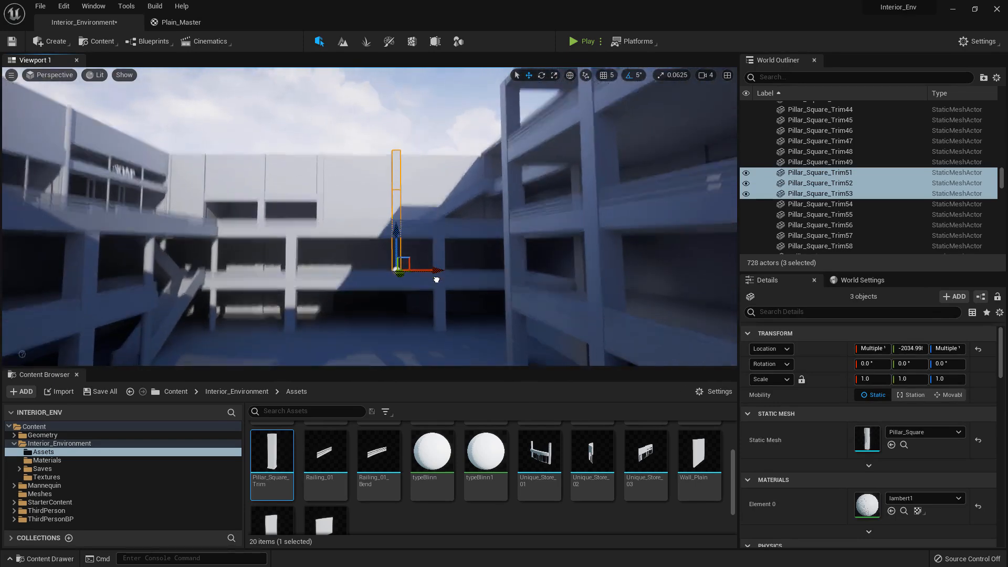
pyautogui.moveTo(436, 279); pyautogui.dragTo(385, 329, button='right')
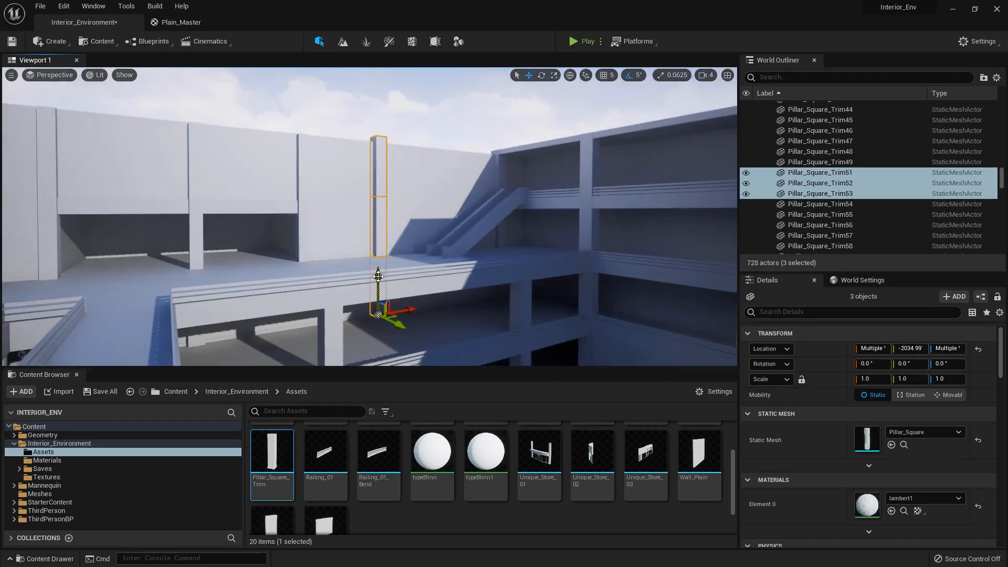
# Add a Rect Light in the dark ground-floor space behind the pillars and set its mobility to Movable
pyautogui.click(393, 115)
pyautogui.moveTo(393, 115); pyautogui.dragTo(403, 133, button='right')
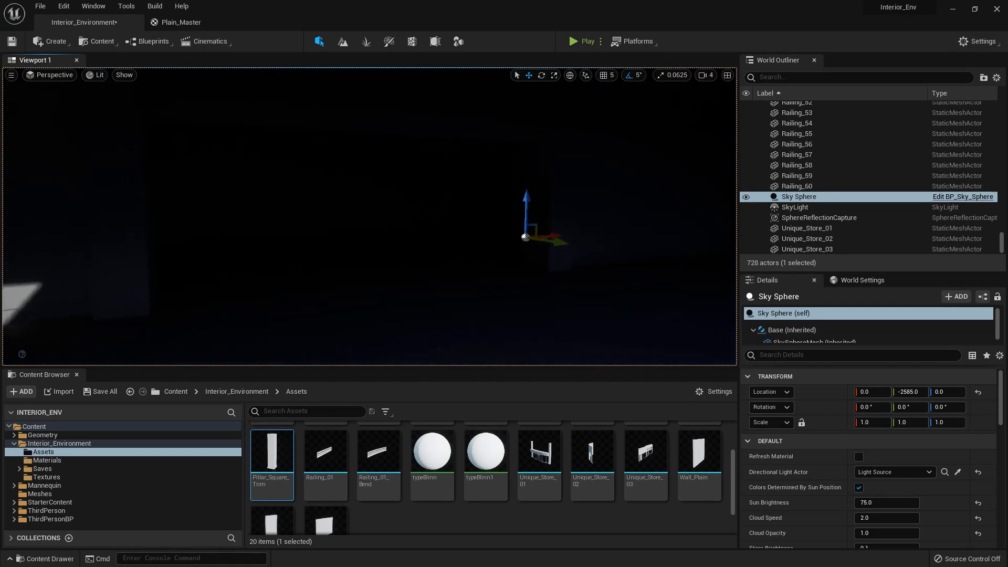
pyautogui.click(55, 41)
pyautogui.moveTo(97, 73)
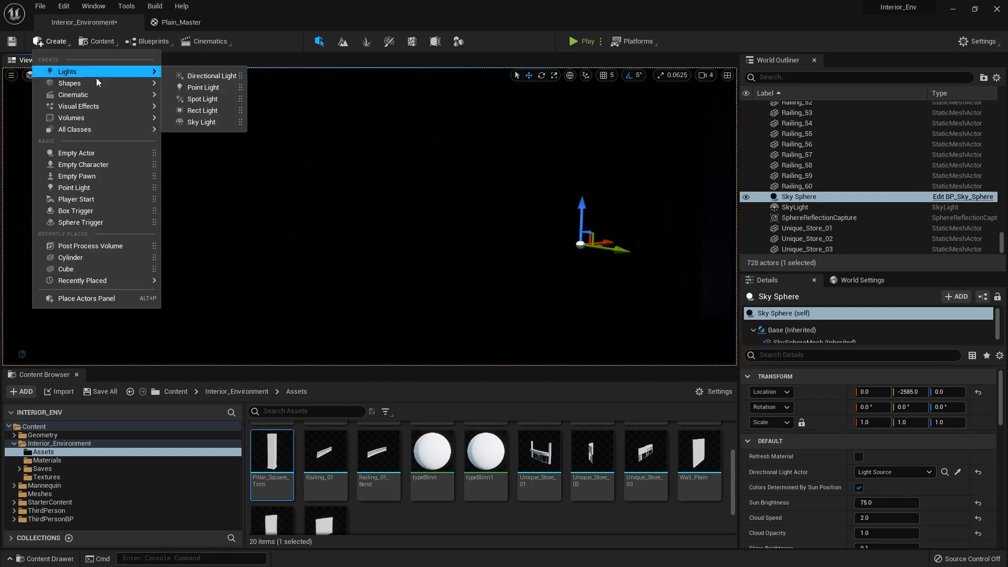
pyautogui.click(220, 109)
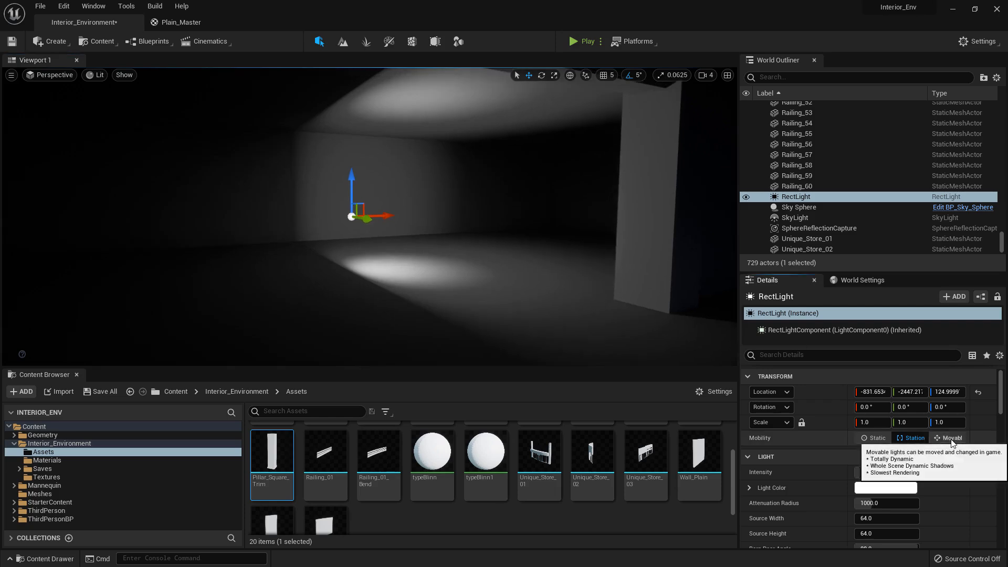
pyautogui.click(951, 438)
# Rotate the Rect Light to -90° about Y so it points downward and raise it to Z about 376
pyautogui.press('e')
pyautogui.moveTo(367, 189); pyautogui.dragTo(341, 190, button='right')
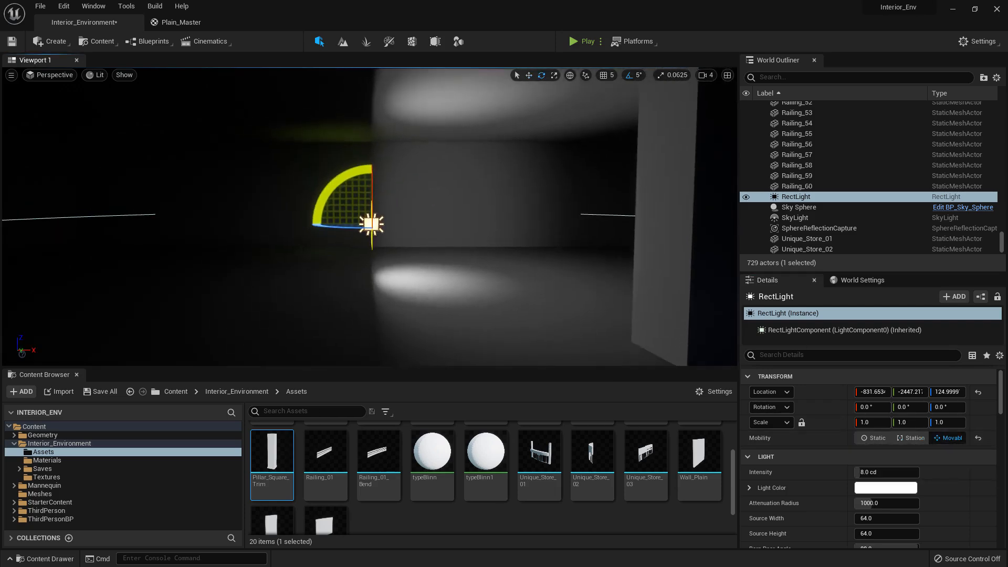
pyautogui.moveTo(350, 177); pyautogui.dragTo(350, 252)
pyautogui.press('w')
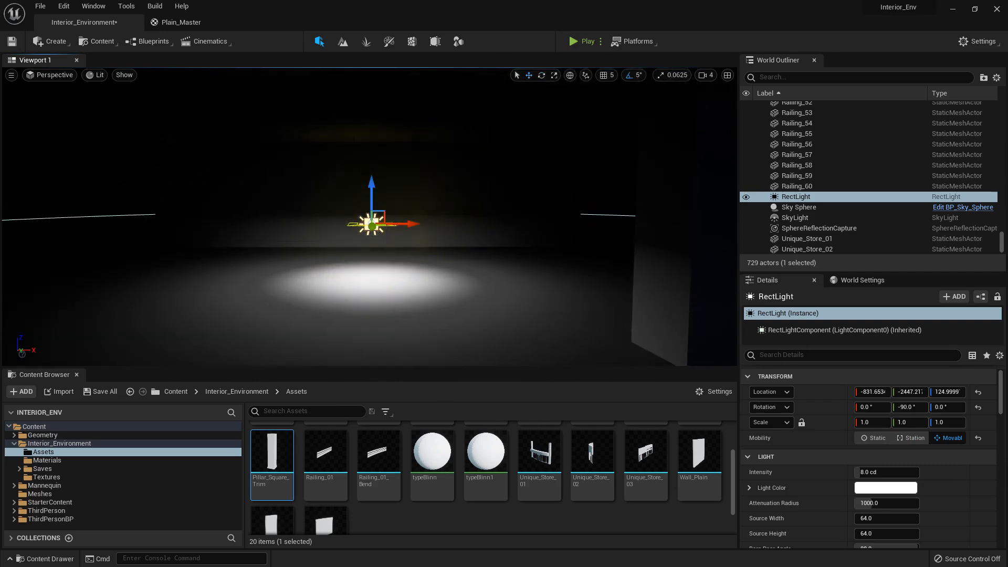
pyautogui.moveTo(371, 202); pyautogui.dragTo(372, 74)
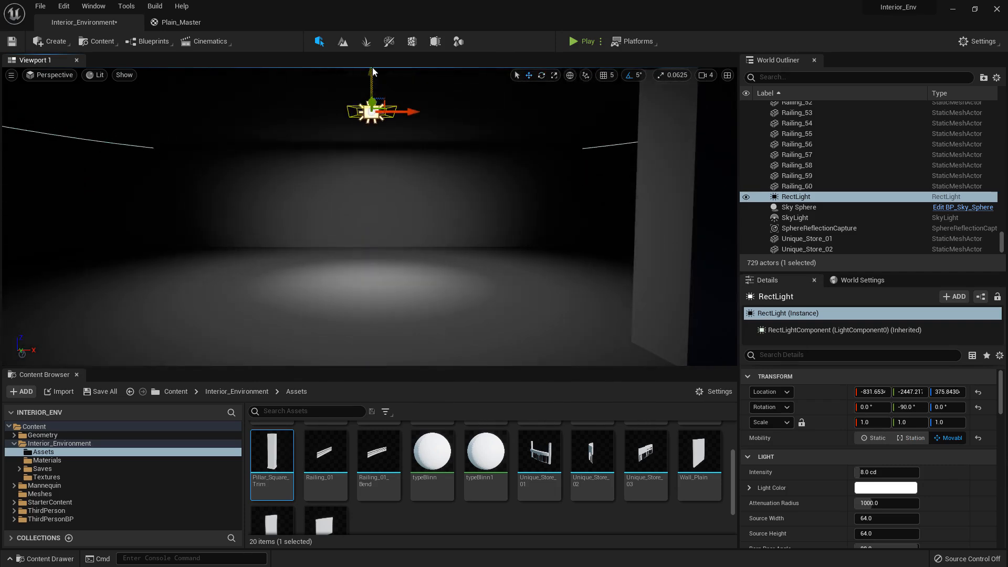
# Shift the ground-floor Rect Light along X and duplicate it, placing the copy at X about -1279
pyautogui.press('s')
pyautogui.moveTo(391, 118)
pyautogui.mouseDown(button='right')
pyautogui.moveTo(452, 111)
pyautogui.moveTo(404, 114)
pyautogui.mouseUp(button='right')
pyautogui.press('w')
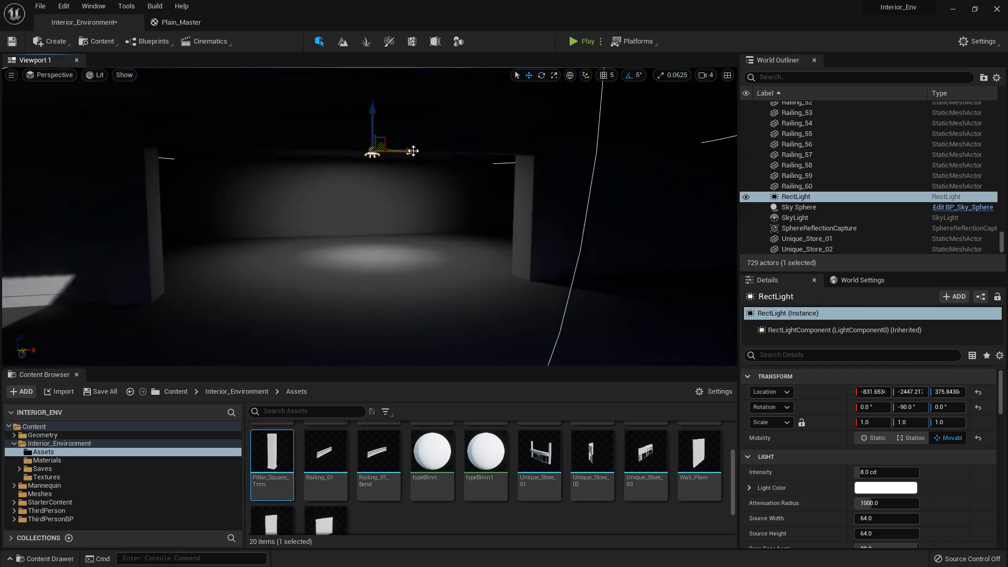
pyautogui.moveTo(411, 145); pyautogui.dragTo(289, 156)
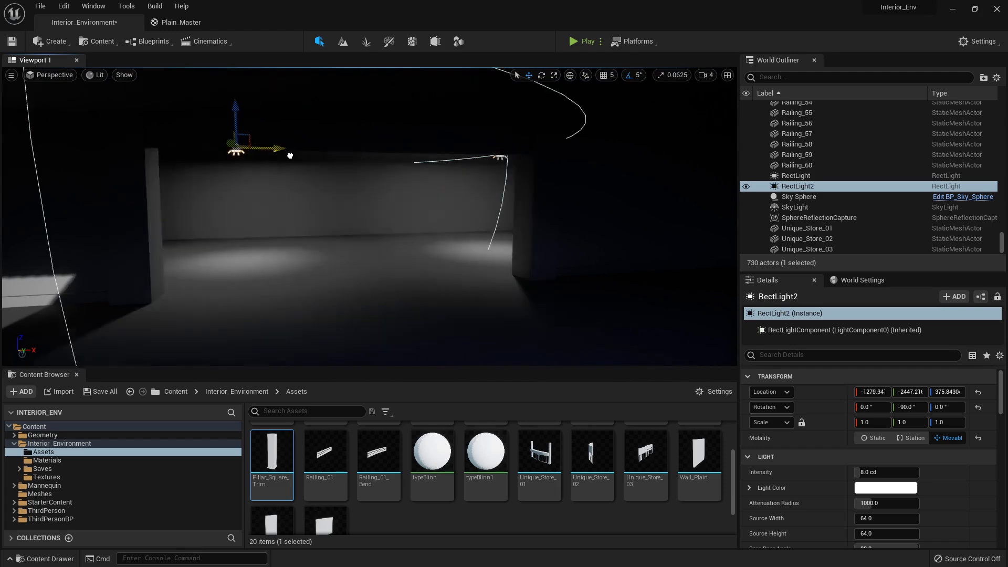
# Copy the Rect Light to the opposite dark ground-floor area at Y about 5402, and duplicate it there at X about -2859
pyautogui.moveTo(282, 156); pyautogui.dragTo(147, 226, button='right')
pyautogui.press('s')
pyautogui.moveTo(504, 238); pyautogui.dragTo(506, 225, button='right')
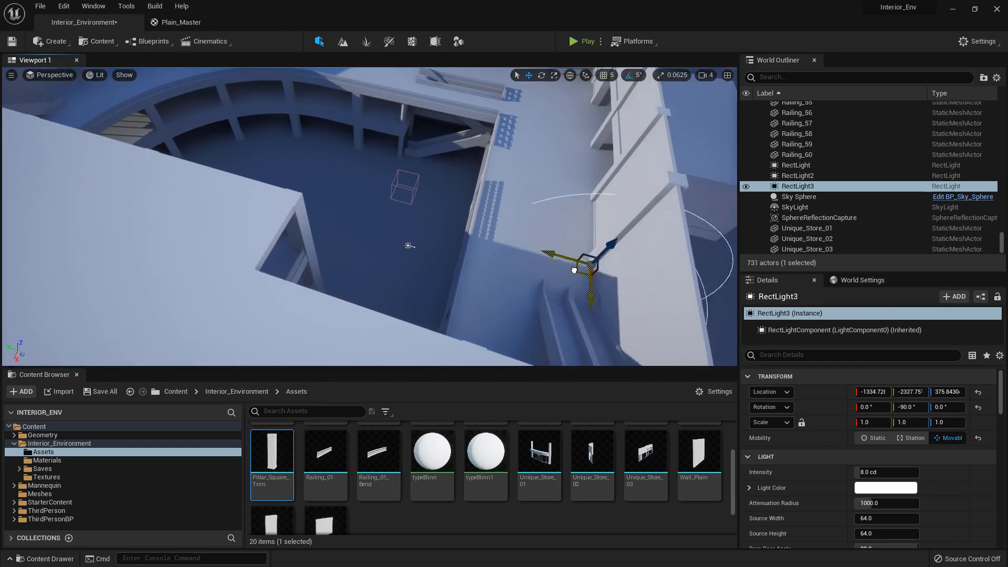
pyautogui.press('w')
pyautogui.moveTo(140, 121); pyautogui.dragTo(61, 67, button='right')
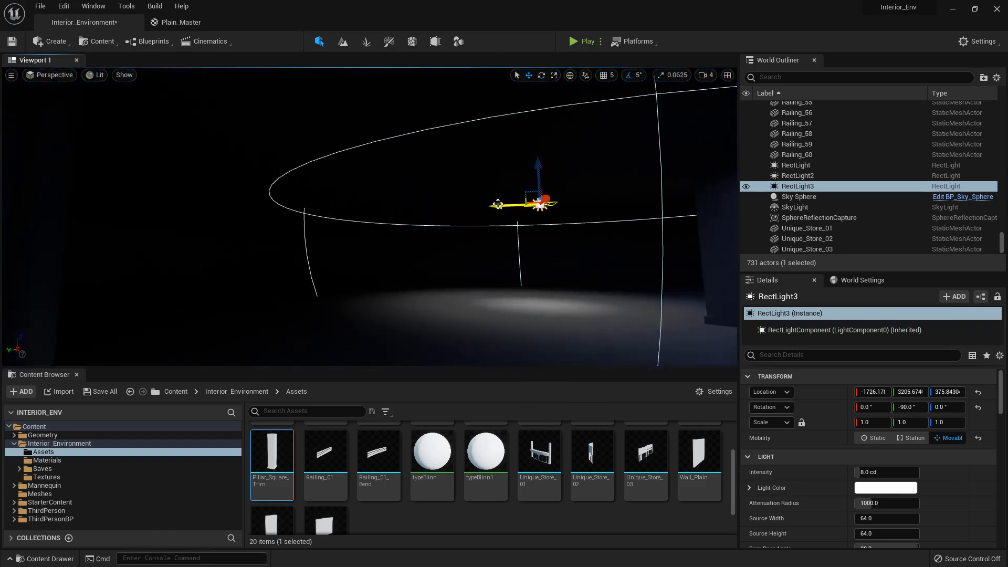
pyautogui.moveTo(498, 203); pyautogui.dragTo(57, 210)
pyautogui.press('f')
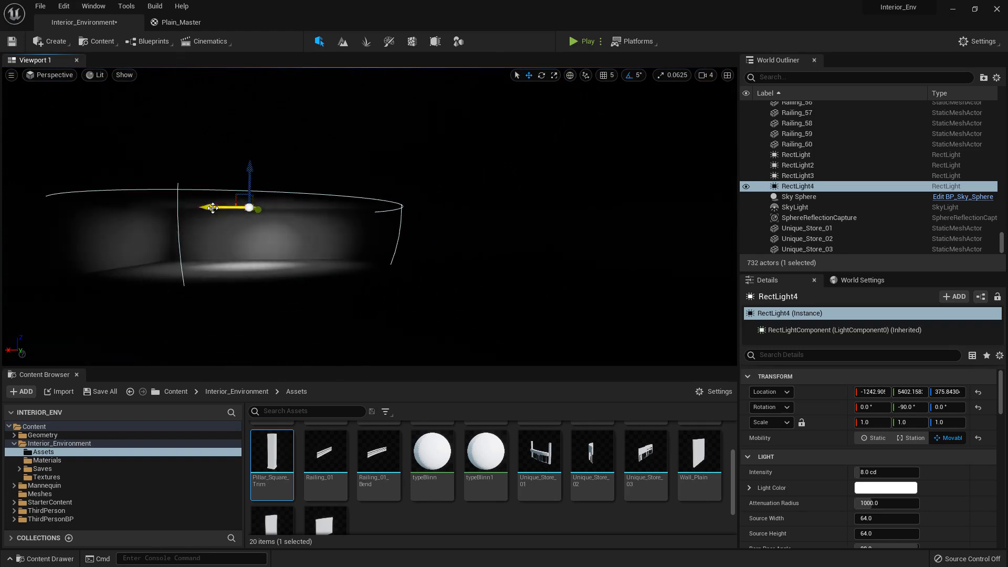
# Select both Rect Lights in this far ground-floor area and duplicate the pair along Y to about 3558
pyautogui.keyDown('ctrl'); pyautogui.click(249, 208); pyautogui.keyUp('ctrl')
pyautogui.moveTo(249, 208); pyautogui.dragTo(394, 209, button='right')
pyautogui.press('a')
pyautogui.press('w')
pyautogui.hotkey('ctrl', 'w')
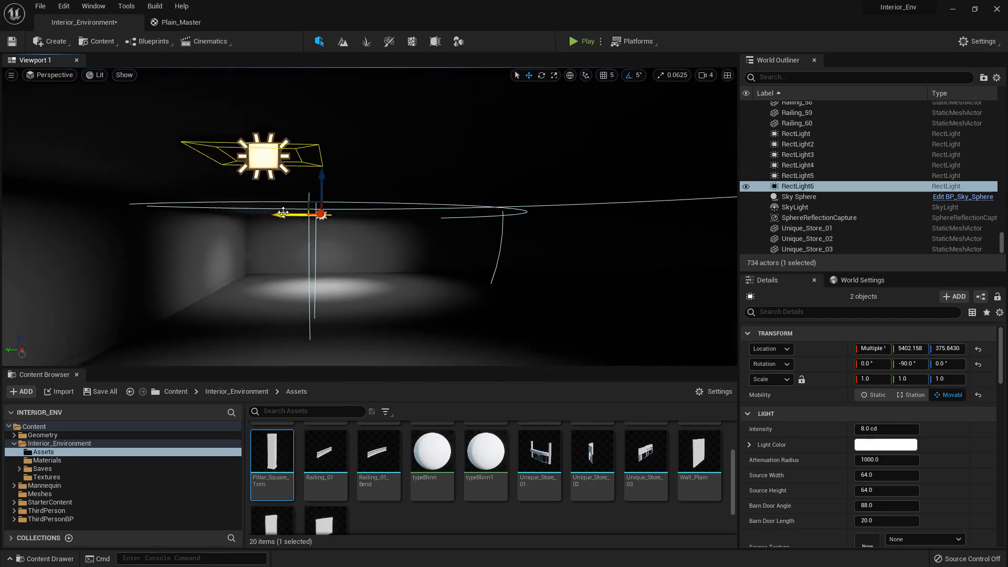
pyautogui.moveTo(283, 212); pyautogui.dragTo(635, 201)
pyautogui.press('d')
pyautogui.moveTo(635, 201)
pyautogui.mouseDown(button='right')
pyautogui.moveTo(682, 201)
pyautogui.moveTo(637, 200)
pyautogui.mouseUp(button='right')
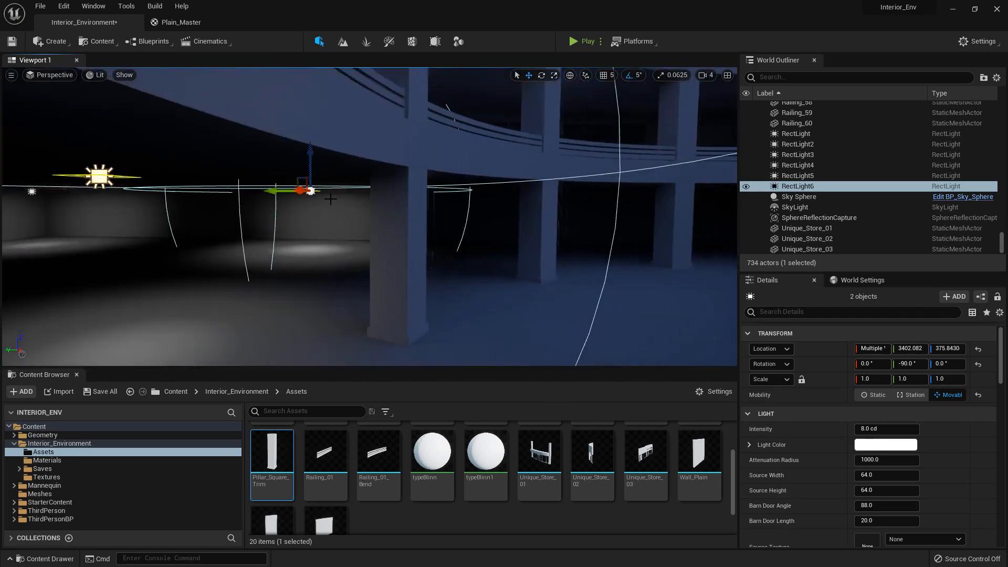
pyautogui.moveTo(283, 191); pyautogui.dragTo(258, 191)
# Examine the stairs, square pillars, curved walkways and upper-floor storefronts from several viewpoints around the interior
pyautogui.press('s')
pyautogui.moveTo(283, 192); pyautogui.dragTo(120, 128, button='right')
pyautogui.press('s')
pyautogui.moveTo(331, 124); pyautogui.dragTo(349, 153, button='right')
pyautogui.press('w')
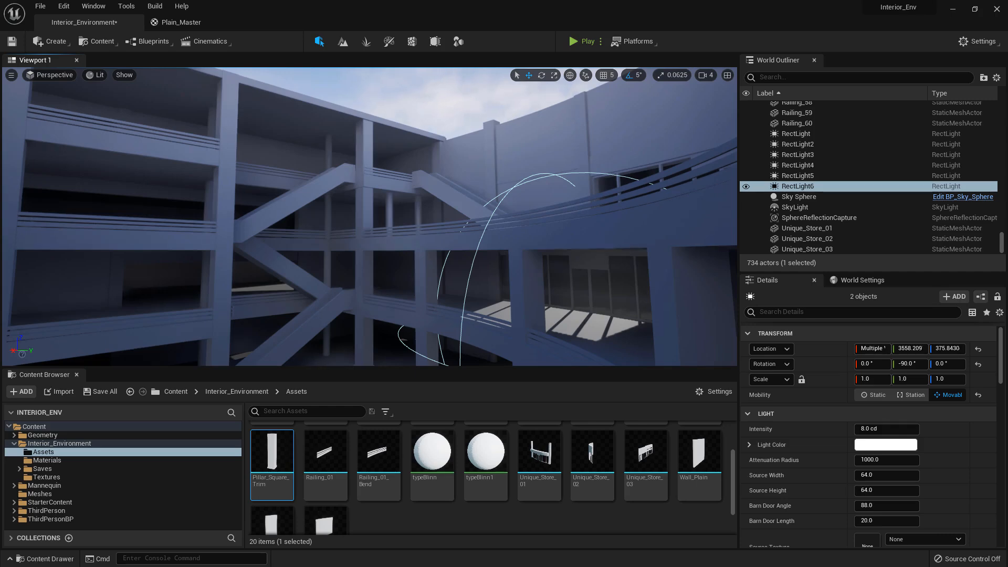
pyautogui.click(366, 316)
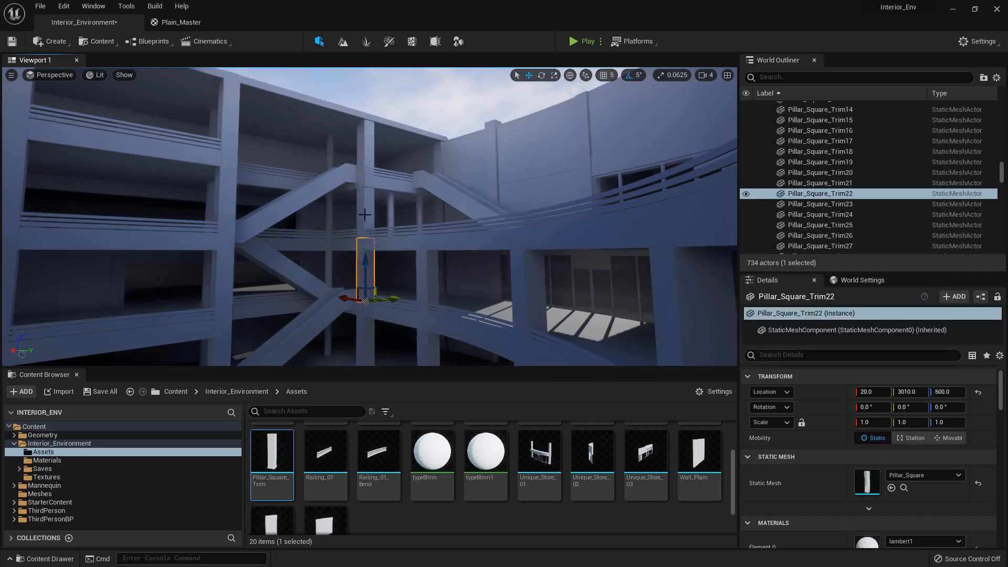
pyautogui.click(367, 154)
pyautogui.moveTo(367, 154); pyautogui.dragTo(544, 148, button='right')
pyautogui.click(561, 151)
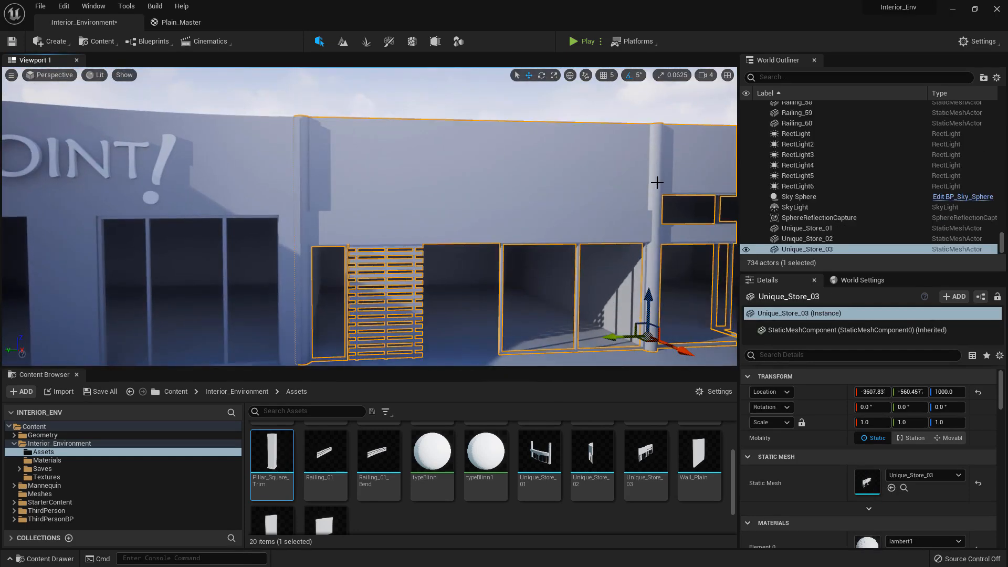
pyautogui.moveTo(659, 206); pyautogui.dragTo(420, 179, button='right')
pyautogui.moveTo(354, 301); pyautogui.dragTo(352, 314, button='right')
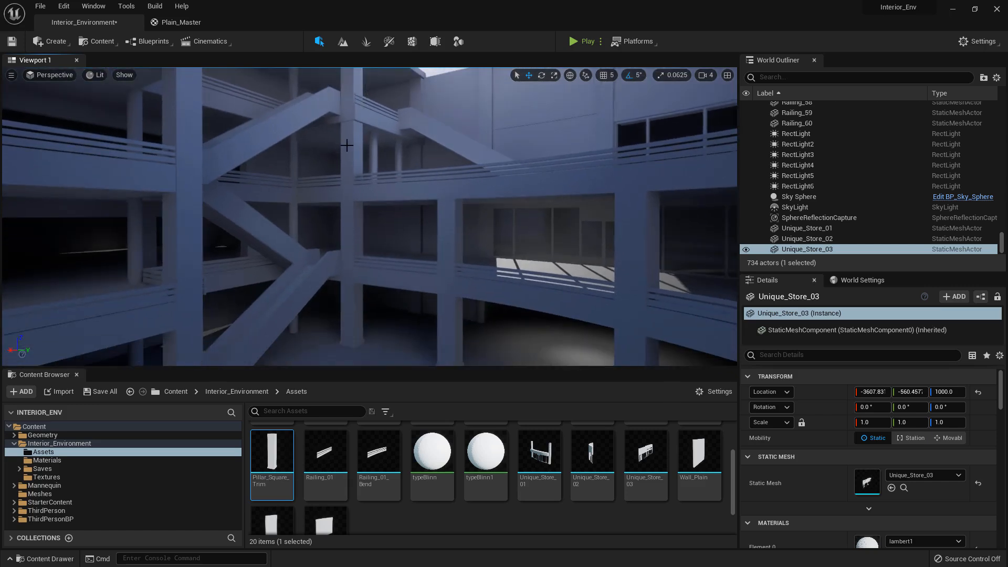
pyautogui.moveTo(350, 110); pyautogui.dragTo(210, 105, button='right')
pyautogui.moveTo(368, 210); pyautogui.dragTo(372, 259, button='right')
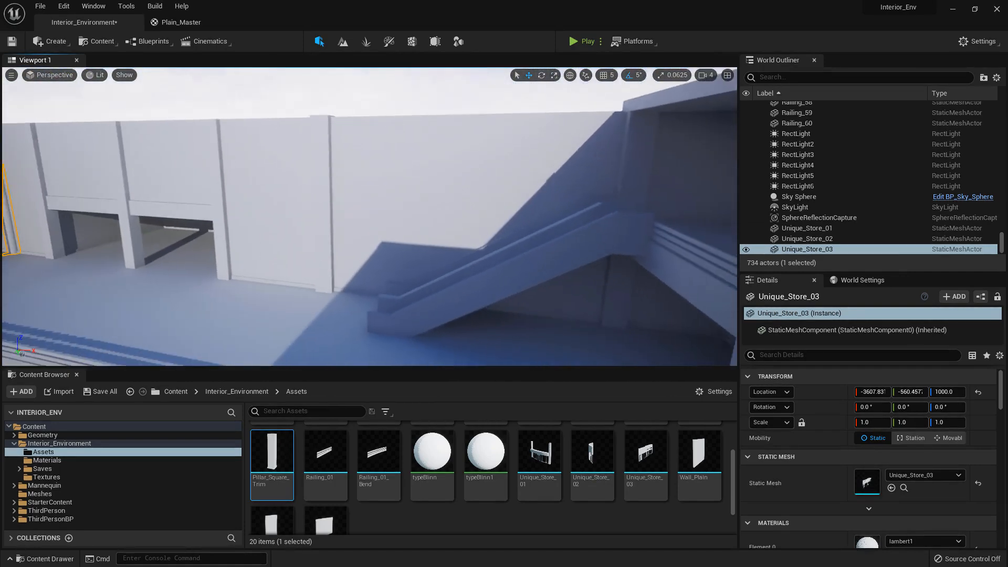
pyautogui.moveTo(370, 216); pyautogui.dragTo(199, 223, button='right')
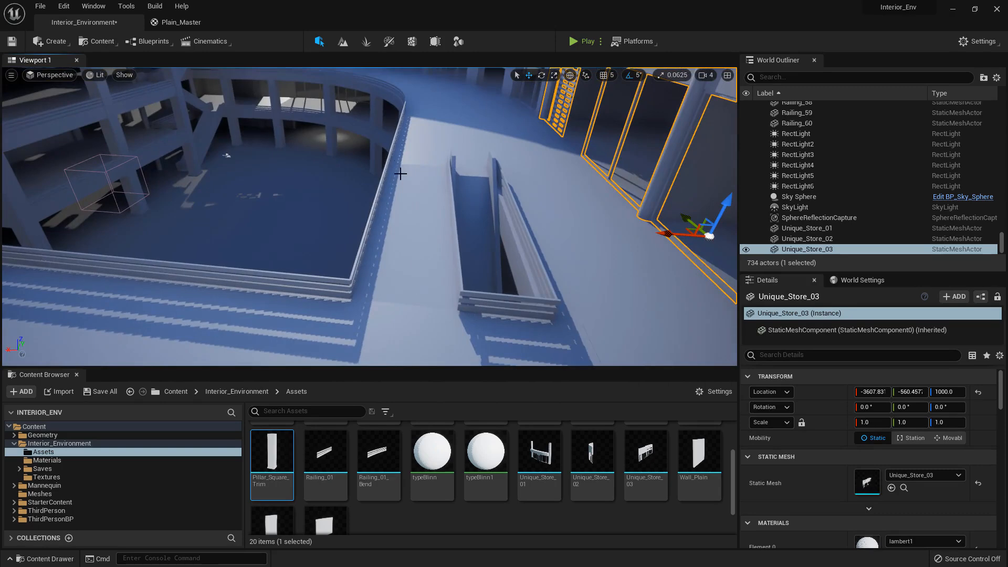
pyautogui.moveTo(400, 173); pyautogui.dragTo(399, 137, button='right')
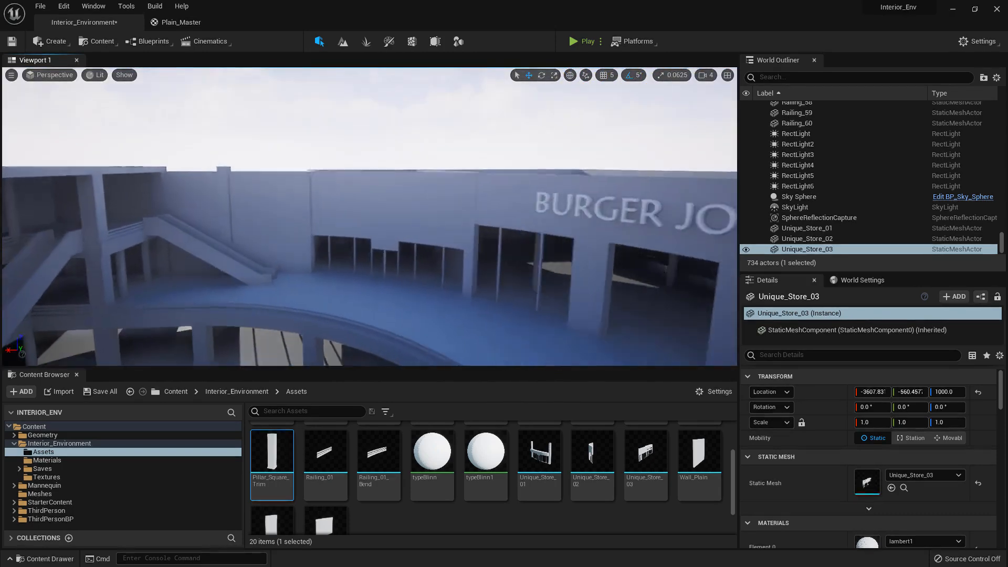
# Save all modified content of the level
pyautogui.moveTo(369, 216); pyautogui.dragTo(394, 247, button='right')
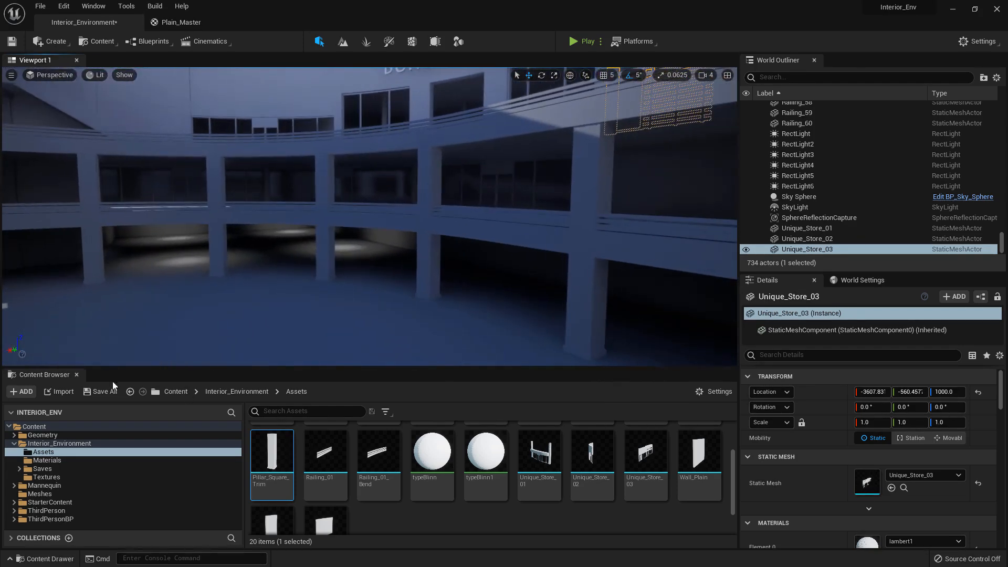
pyautogui.click(101, 392)
pyautogui.click(568, 404)
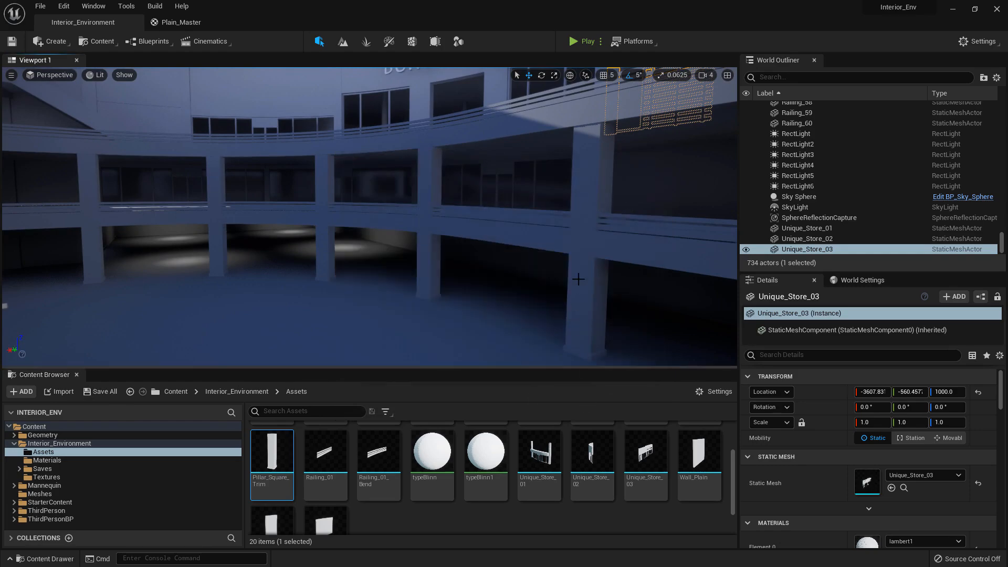
# Examine the whole building from above and the upper wall panels next to the SOAP store
pyautogui.moveTo(539, 240); pyautogui.dragTo(459, 317, button='right')
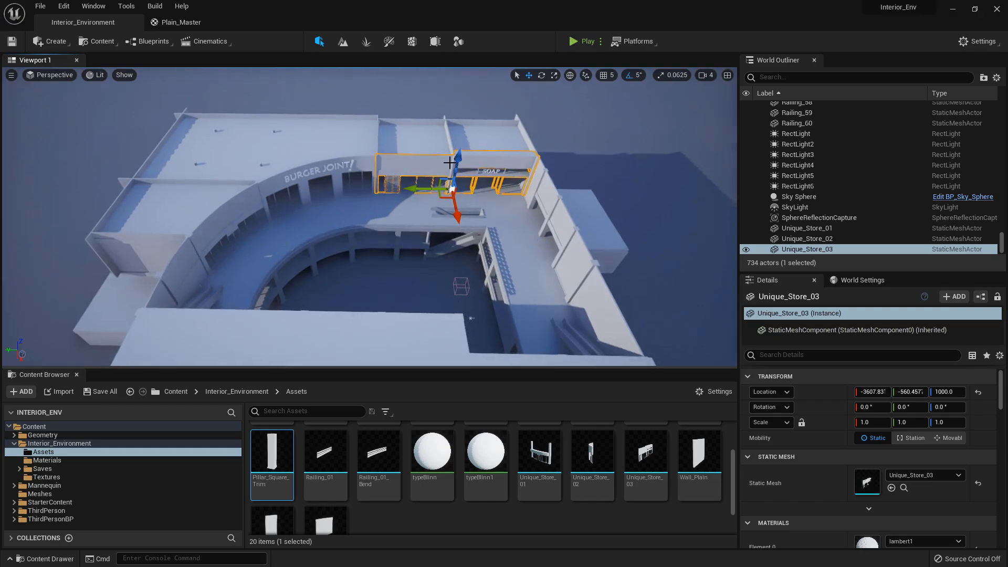
pyautogui.moveTo(449, 163); pyautogui.dragTo(485, 278, button='right')
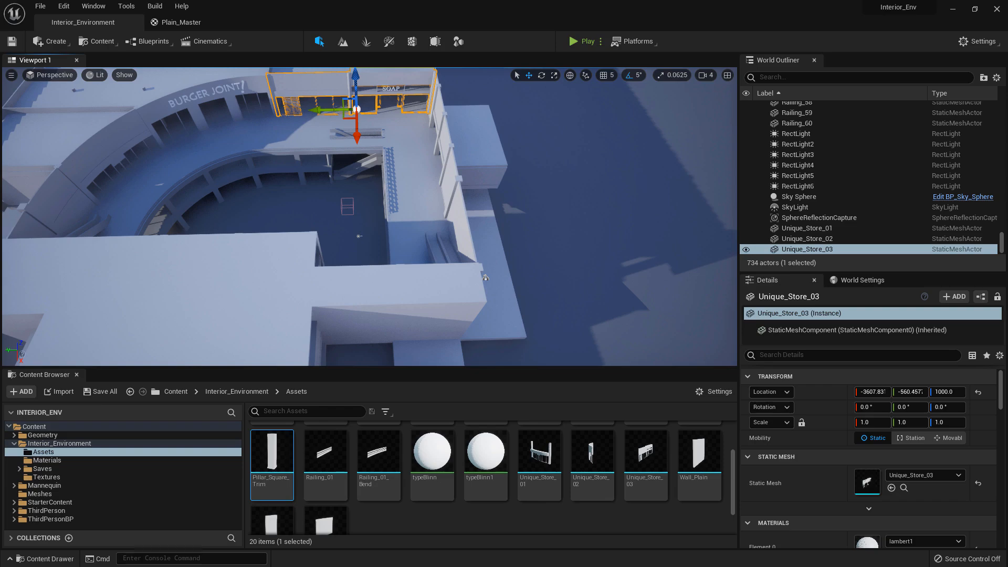
pyautogui.moveTo(433, 166); pyautogui.dragTo(423, 188, button='right')
pyautogui.press('w')
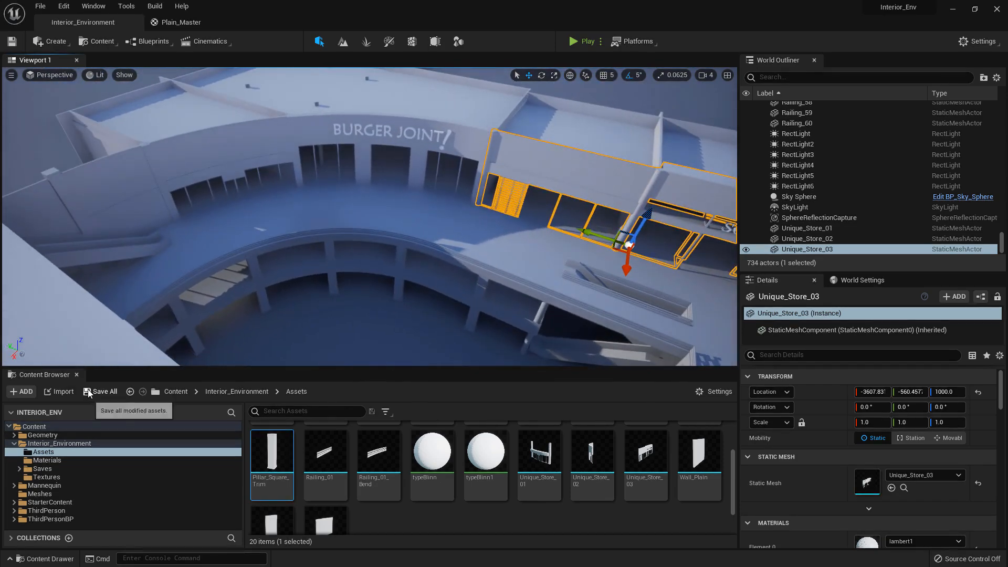
pyautogui.press('f')
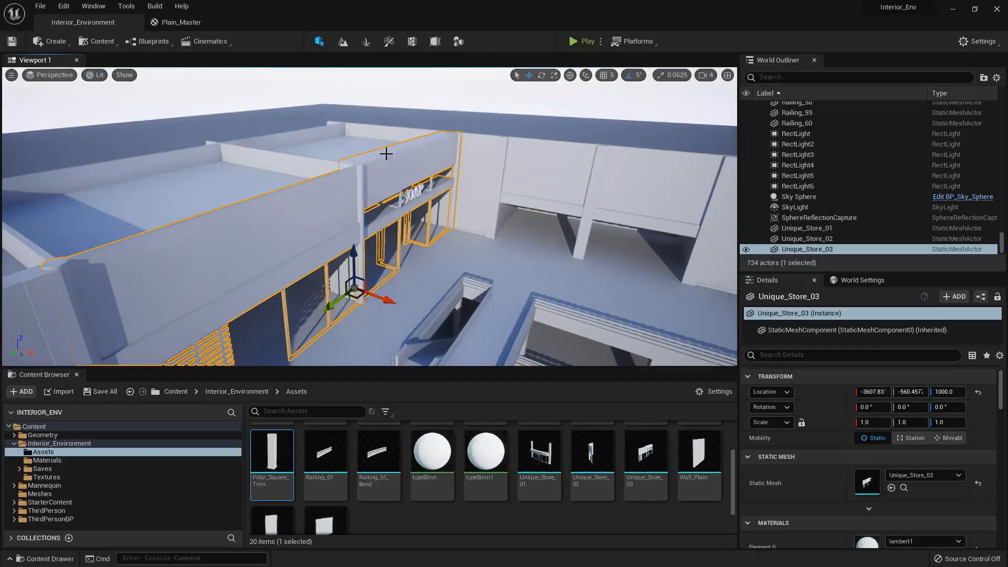
pyautogui.moveTo(376, 182); pyautogui.dragTo(294, 144, button='right')
pyautogui.keyDown('ctrl'); pyautogui.click(283, 141); pyautogui.keyUp('ctrl')
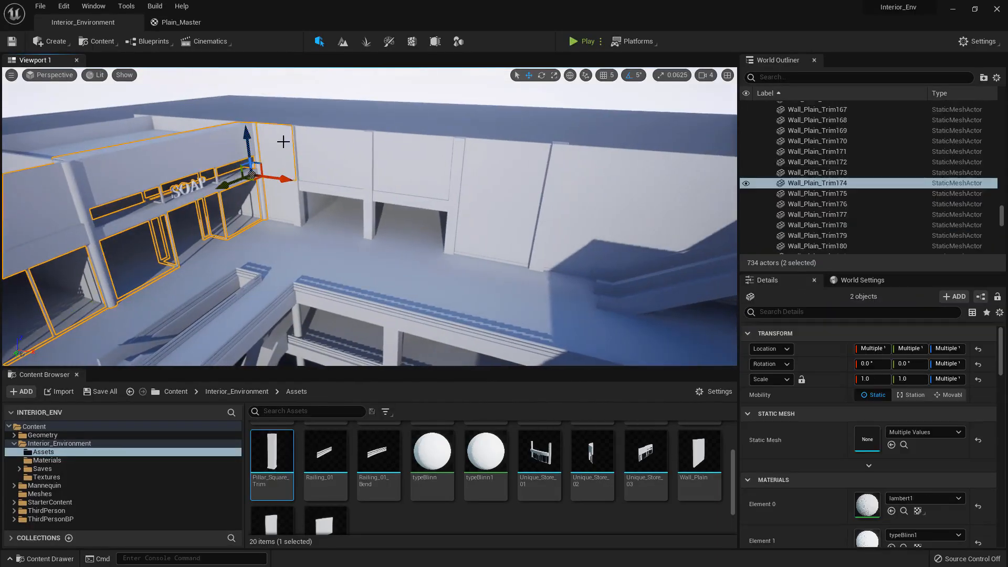
pyautogui.keyDown('ctrl'); pyautogui.click(318, 145); pyautogui.keyUp('ctrl')
pyautogui.press('f')
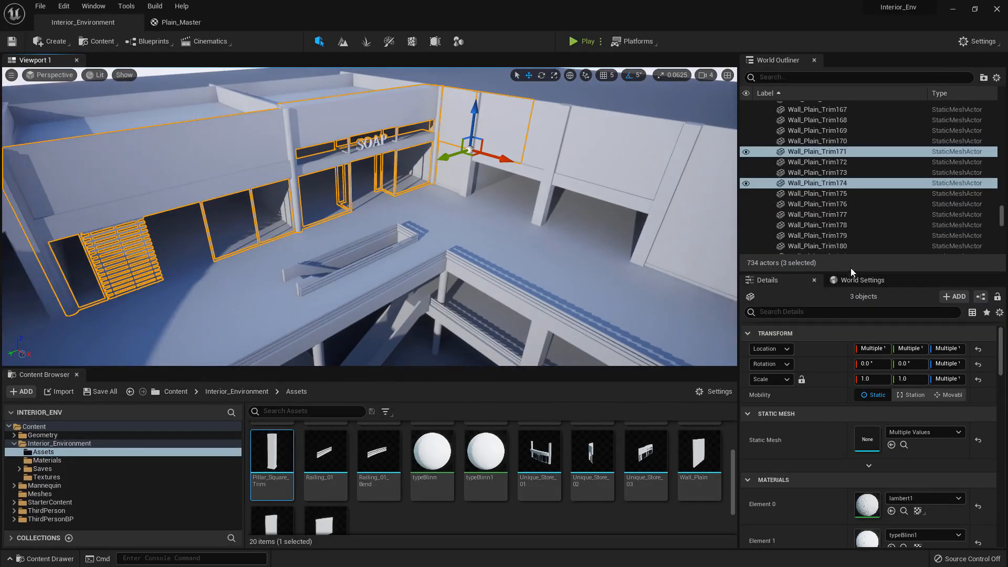
# Enlarge the World Outliner and move the Box, Ceiling_Block_Thin, Circular_Pillar and Combined mesh actors into the Assets folder
pyautogui.moveTo(851, 269); pyautogui.dragTo(853, 420)
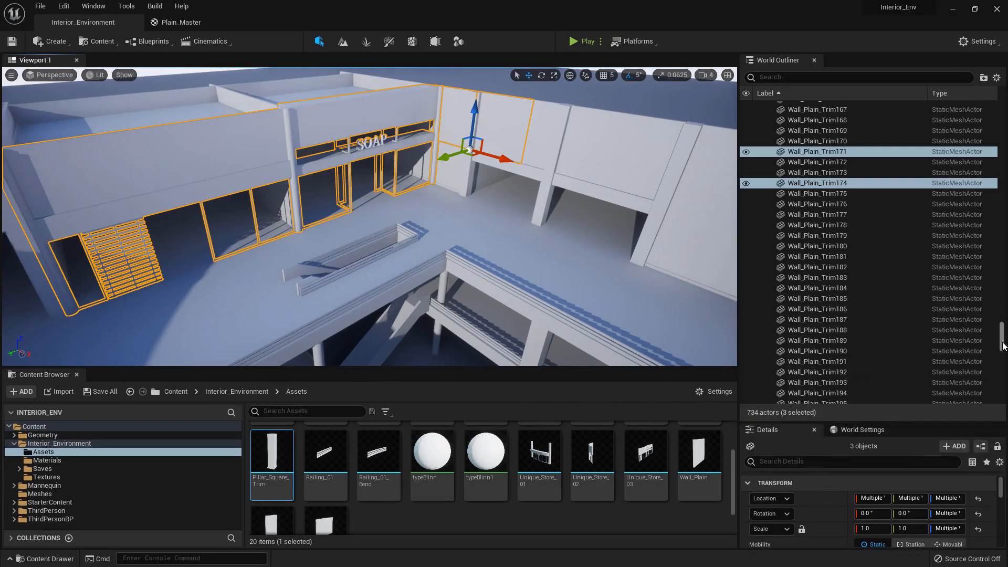
pyautogui.moveTo(1001, 346); pyautogui.dragTo(1001, 126)
pyautogui.click(766, 116)
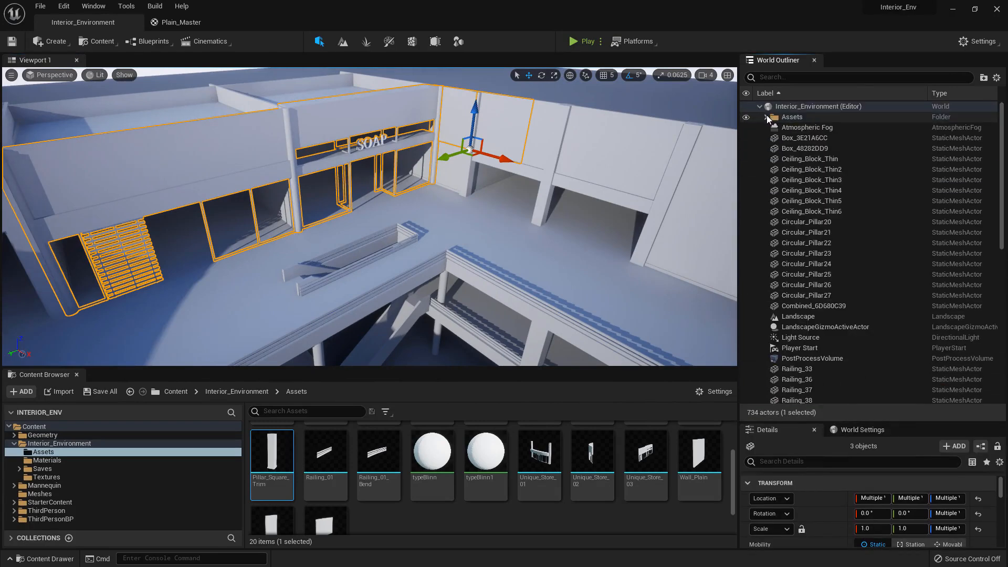
pyautogui.click(798, 137)
pyautogui.keyDown('shift'); pyautogui.click(813, 306); pyautogui.keyUp('shift')
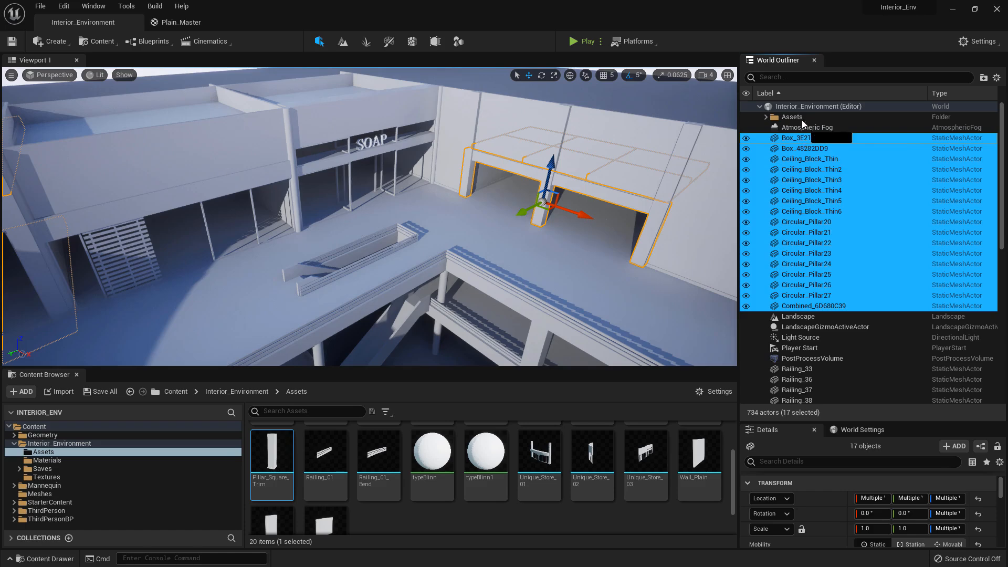
pyautogui.moveTo(798, 138); pyautogui.dragTo(792, 116)
# Select the loose railing actors from Railing_33 through Railing_60 and move them into the Assets folder
pyautogui.click(797, 190)
pyautogui.scroll(-6, 800, 267)
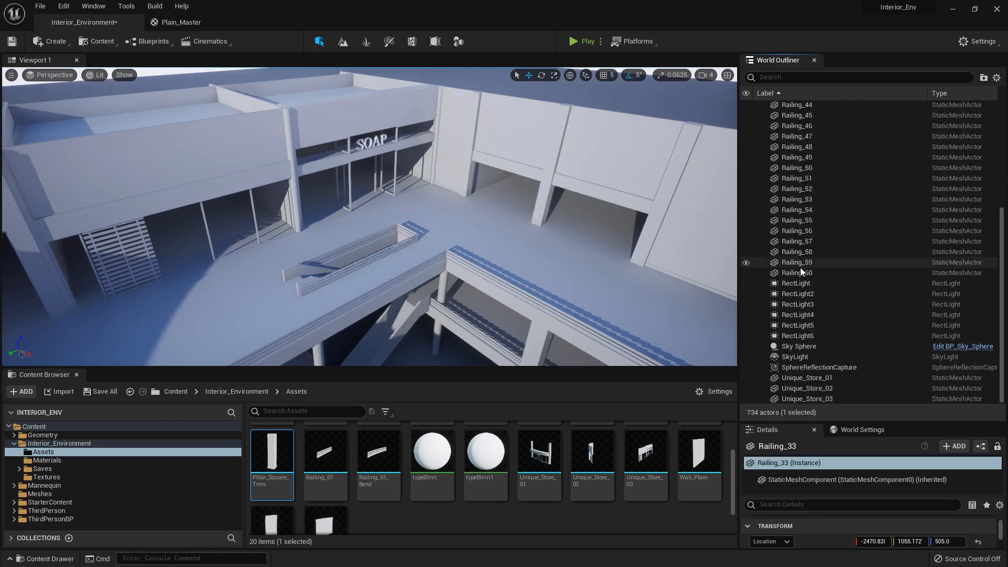
pyautogui.keyDown('shift'); pyautogui.click(793, 274); pyautogui.keyUp('shift')
pyautogui.scroll(5, 808, 239)
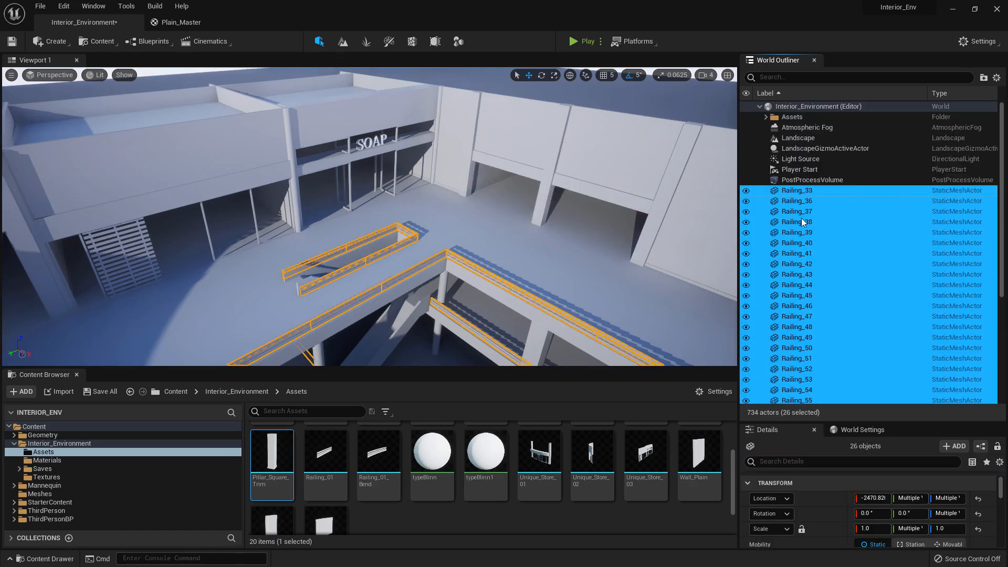
pyautogui.moveTo(801, 218); pyautogui.dragTo(811, 114)
# Move Unique_Store_01, Unique_Store_02 and Unique_Store_03 into the Assets folder of the outliner
pyautogui.click(802, 285)
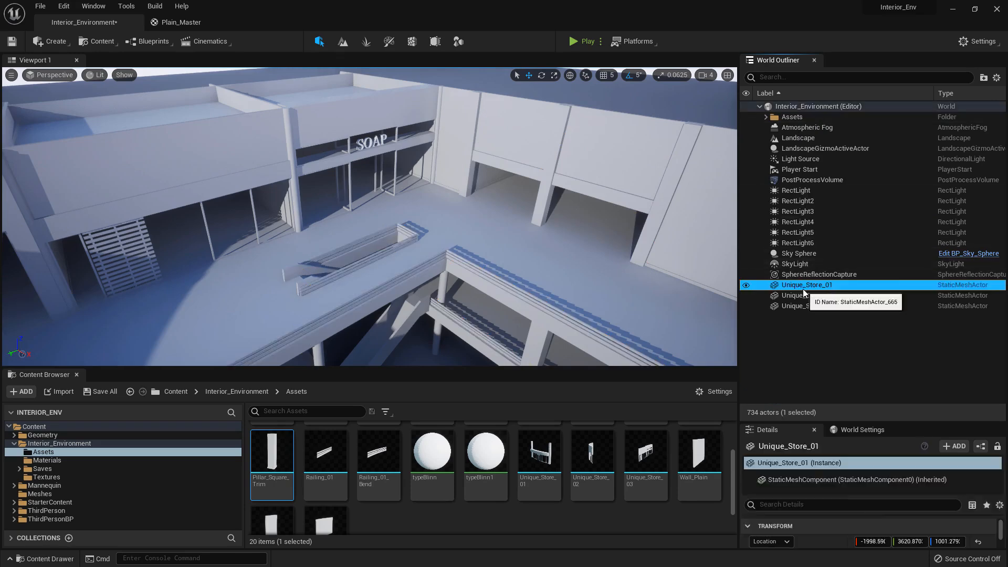
pyautogui.keyDown('shift'); pyautogui.click(801, 305); pyautogui.keyUp('shift')
pyautogui.moveTo(800, 293); pyautogui.dragTo(799, 117)
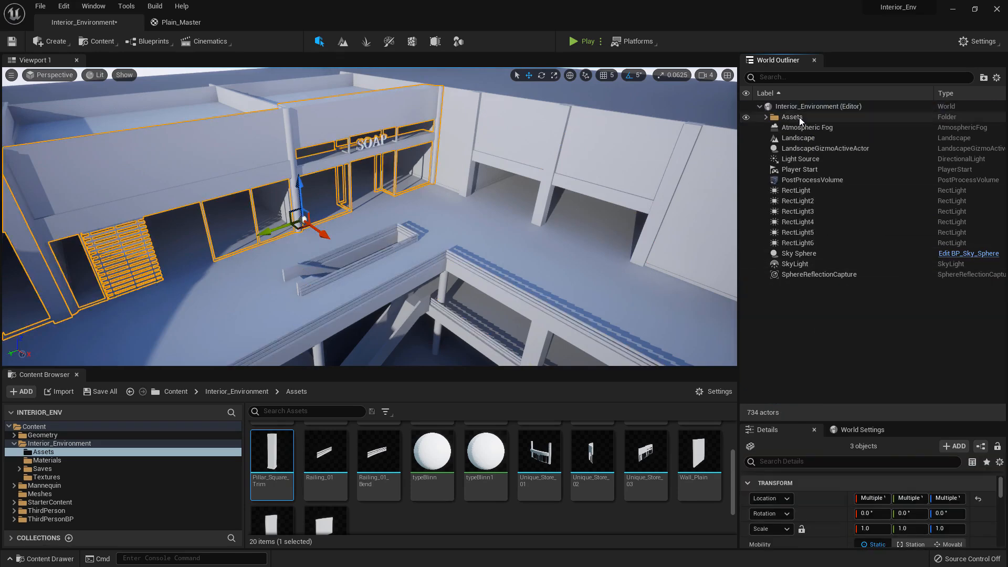
# Select all immediate children of the Assets folder in the outliner
pyautogui.click(799, 117)
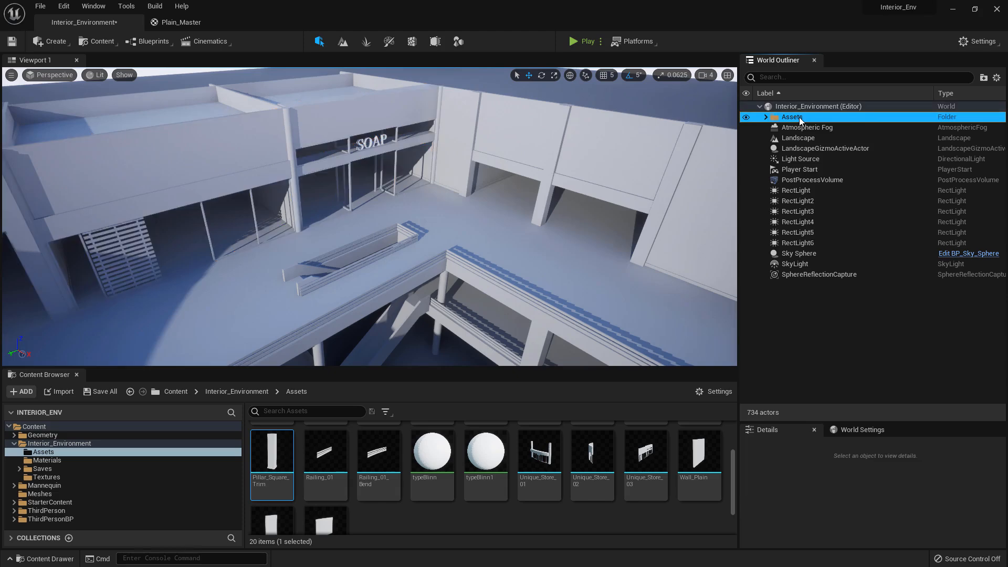
pyautogui.rightClick(799, 118)
pyautogui.moveTo(833, 160)
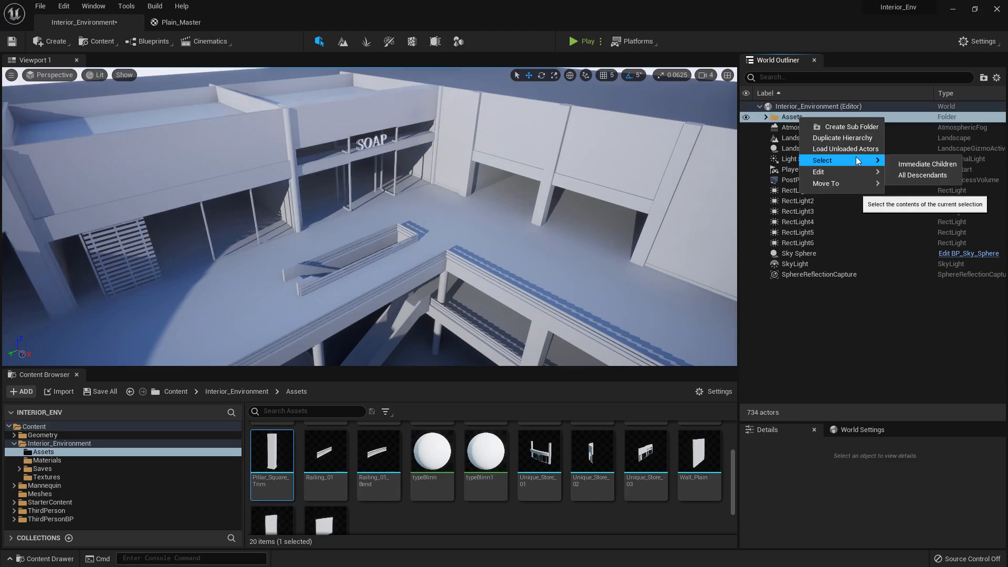
pyautogui.click(930, 165)
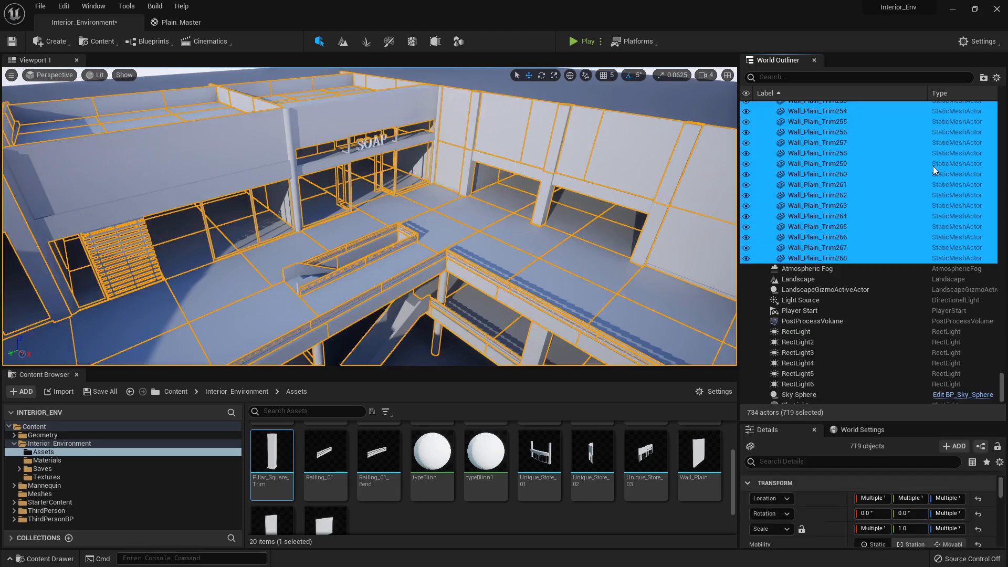
# Save all modified content with the outliner's Assets folder organised and its actors selected
pyautogui.moveTo(512, 199); pyautogui.dragTo(326, 206, button='right')
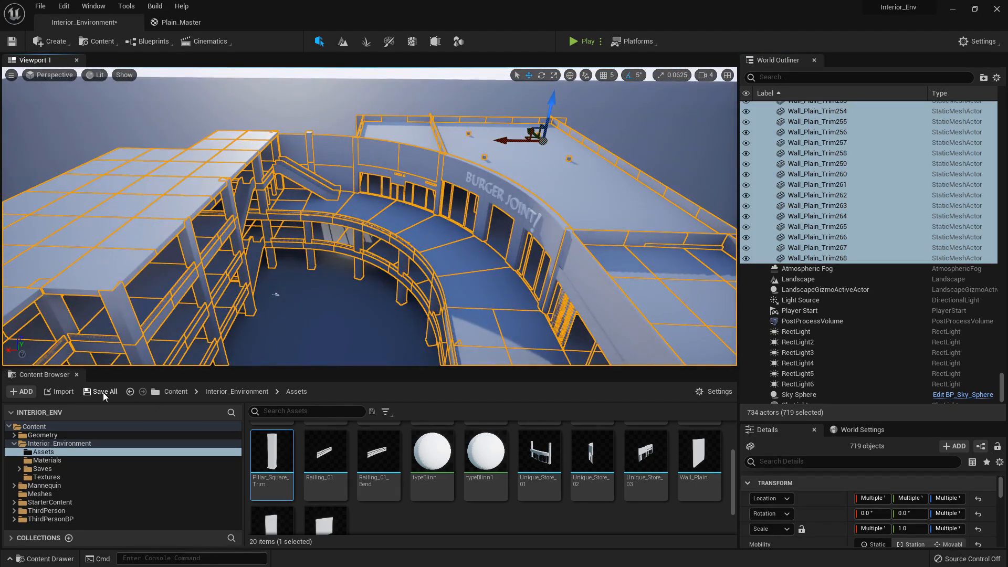
pyautogui.click(104, 395)
pyautogui.click(569, 405)
# Convert the selected Assets actors into one static mesh named Full_Blockout, saved in the Meshes folder
pyautogui.moveTo(525, 315); pyautogui.dragTo(545, 320, button='right')
pyautogui.rightClick(862, 163)
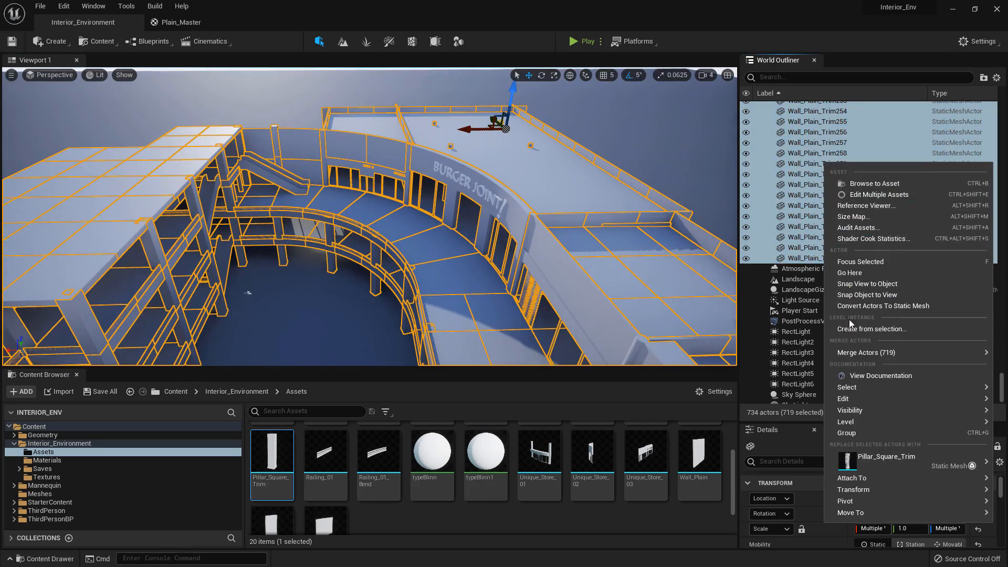
pyautogui.click(879, 306)
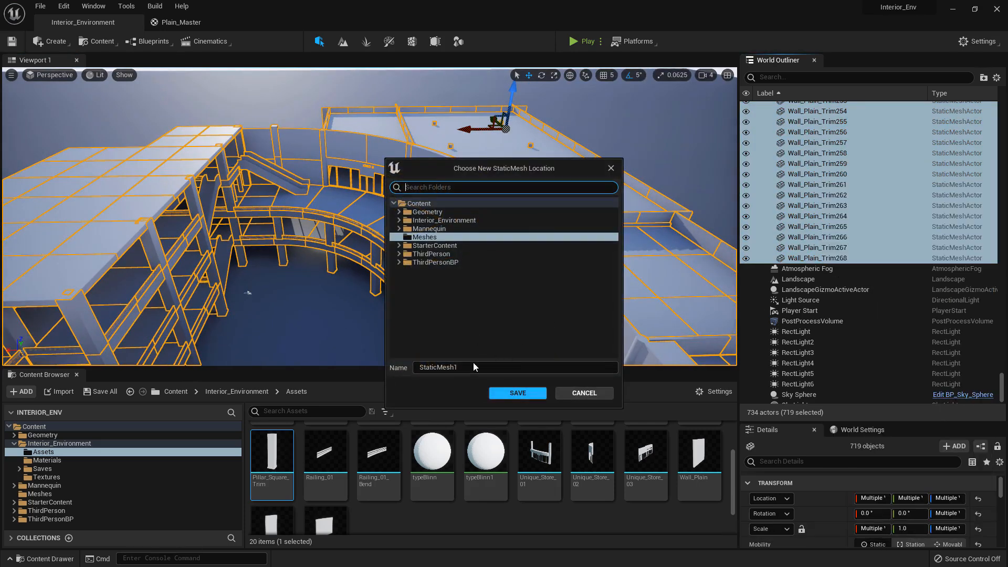
pyautogui.click(474, 367)
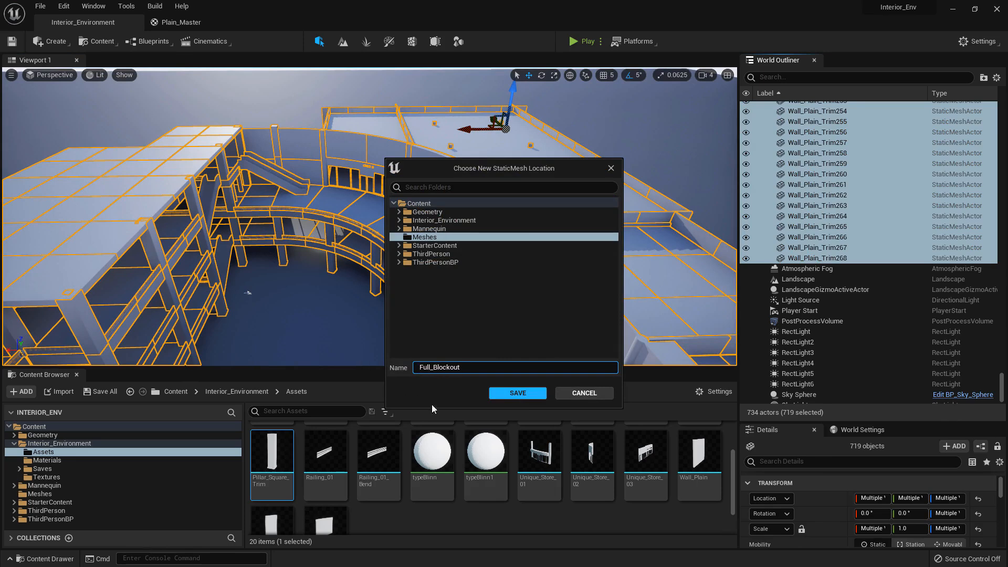
pyautogui.click(517, 393)
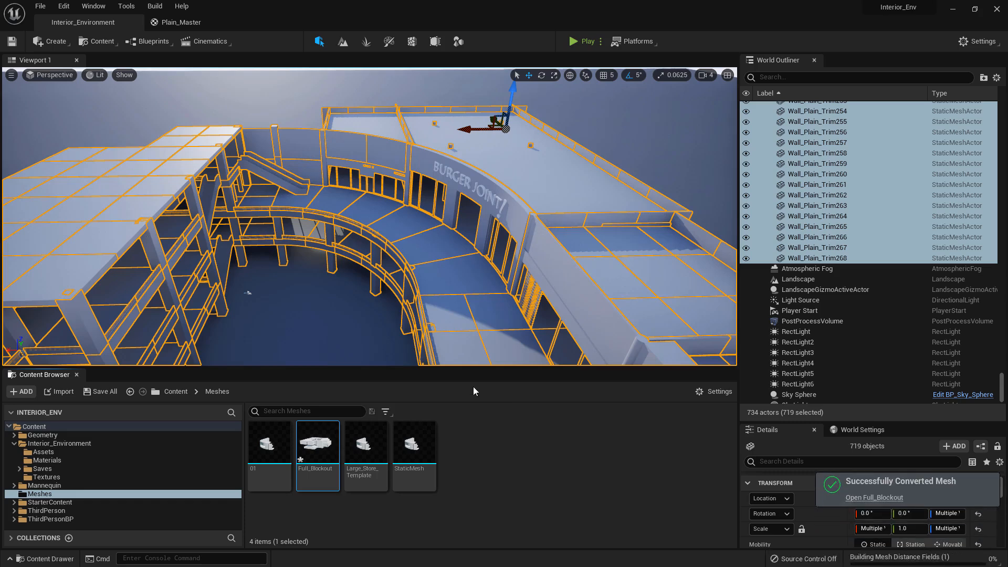
# Export the Full_Blockout mesh as Full_Blockout.FBX to the From_Unreal folder with FBX 2013 compatibility and the other default export options
pyautogui.rightClick(316, 435)
pyautogui.moveTo(407, 281)
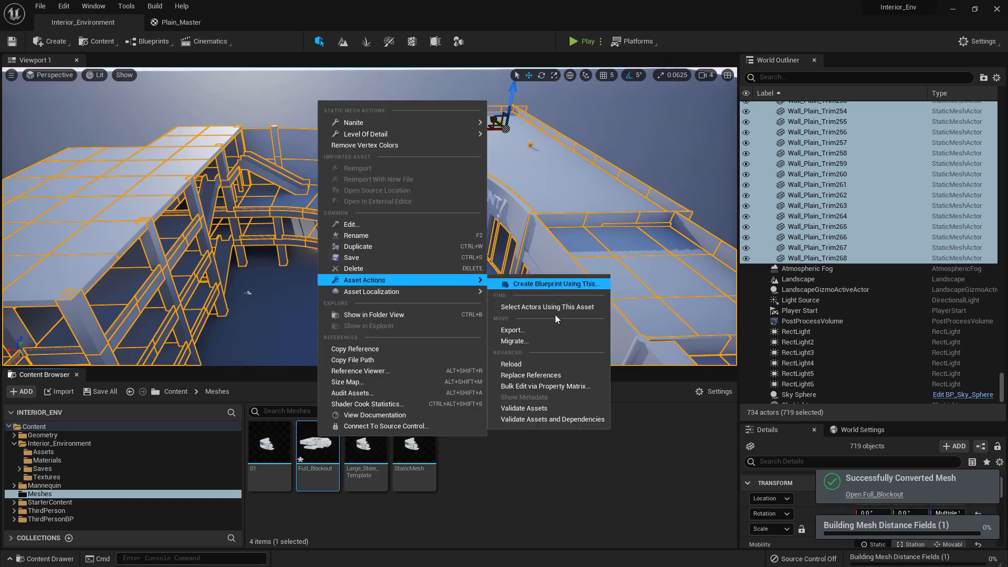
pyautogui.click(534, 329)
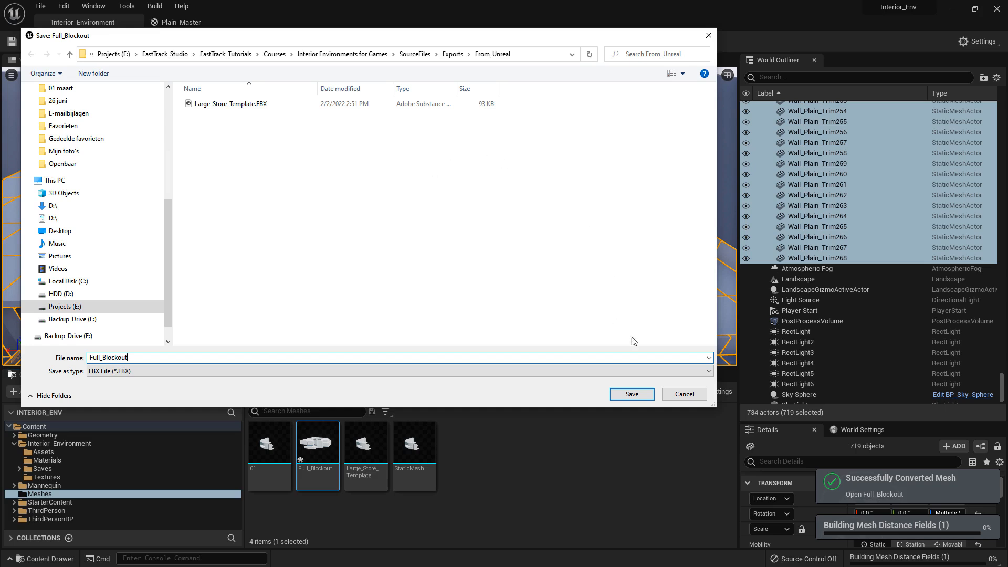
pyautogui.click(632, 394)
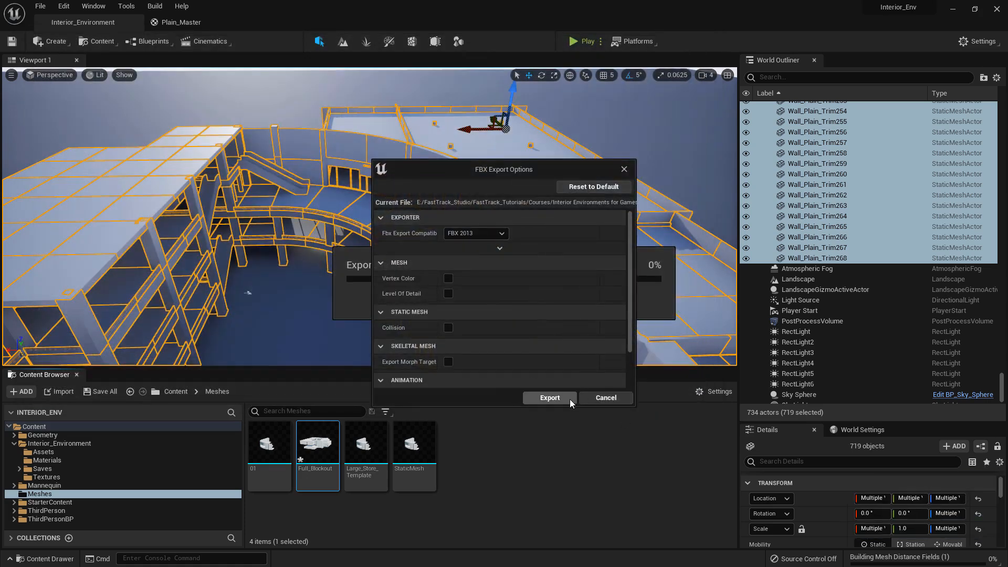
pyautogui.click(569, 398)
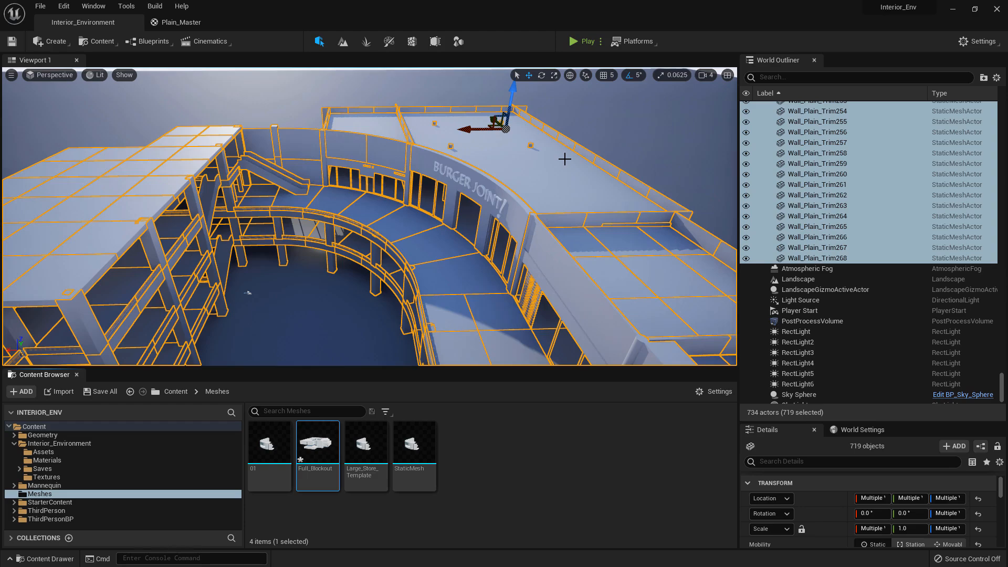
# Examine the roofs, outer walls and open centre of the blockout from above and from several sides
pyautogui.moveTo(608, 123); pyautogui.dragTo(462, 129, button='right')
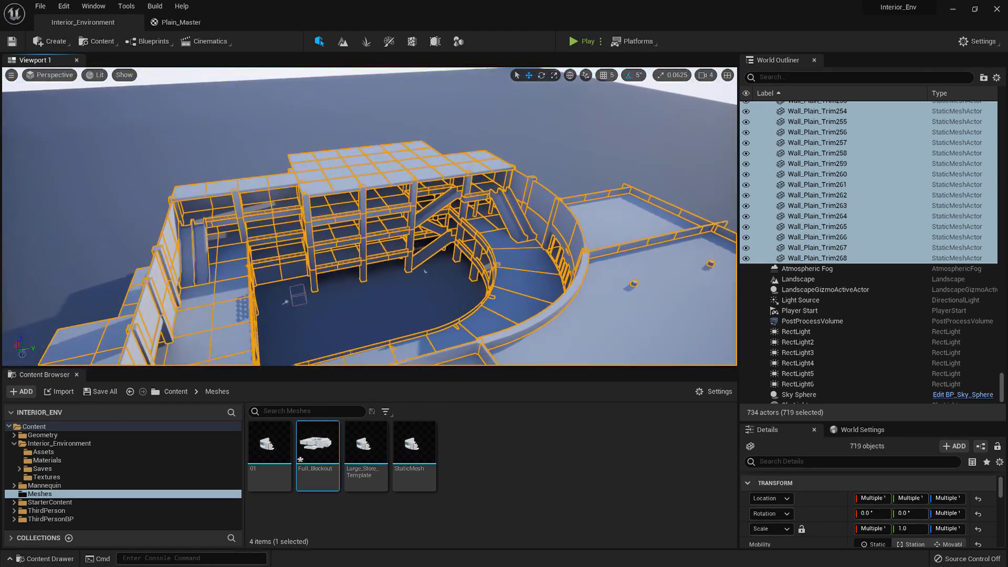
pyautogui.click(607, 122)
pyautogui.moveTo(608, 123); pyautogui.dragTo(226, 132, button='right')
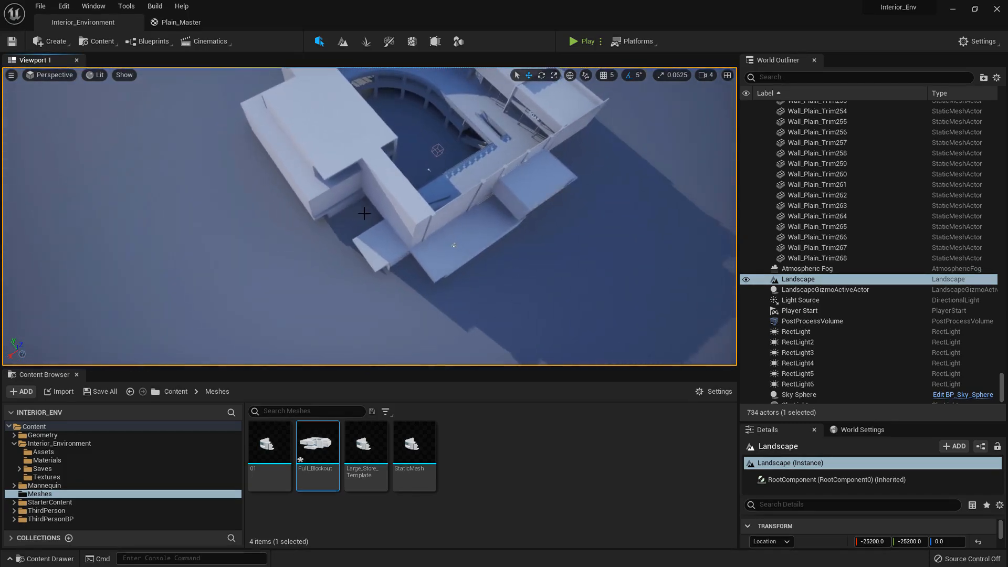
pyautogui.moveTo(463, 290); pyautogui.dragTo(242, 286, button='right')
pyautogui.moveTo(364, 286)
pyautogui.mouseDown(button='right')
pyautogui.moveTo(315, 273)
pyautogui.moveTo(364, 286)
pyautogui.mouseUp(button='right')
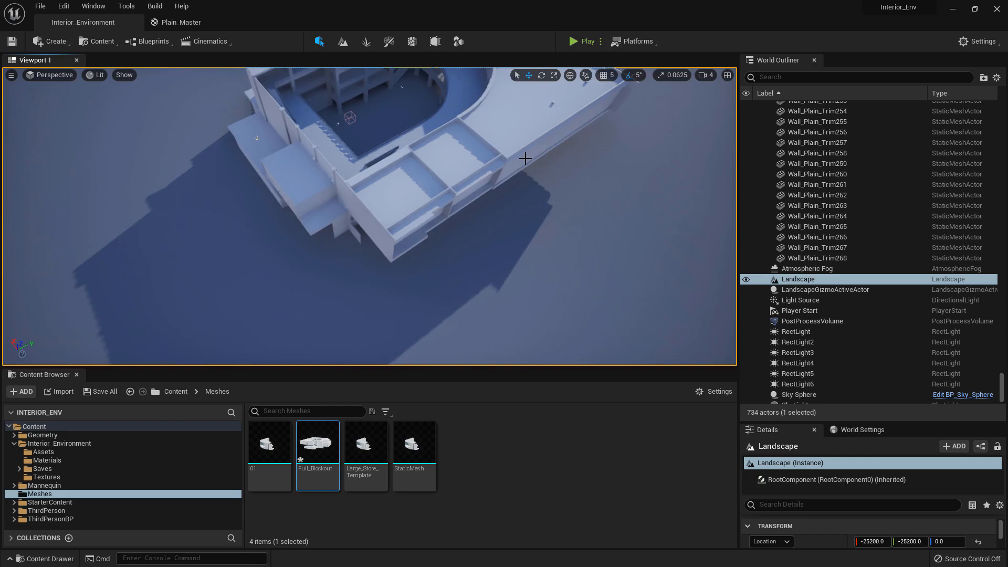
pyautogui.moveTo(525, 158); pyautogui.dragTo(567, 133, button='right')
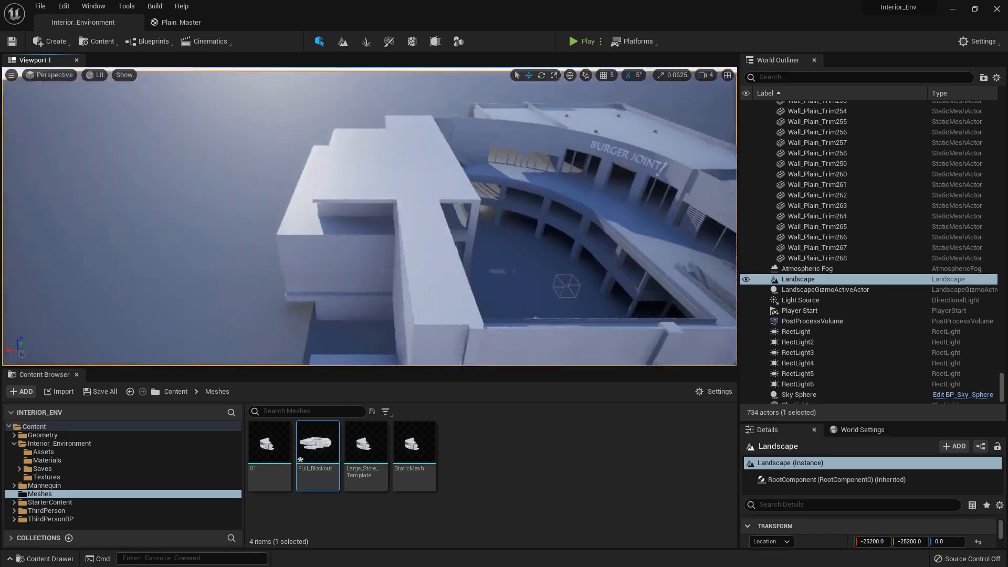
pyautogui.moveTo(184, 73); pyautogui.dragTo(272, 97, button='right')
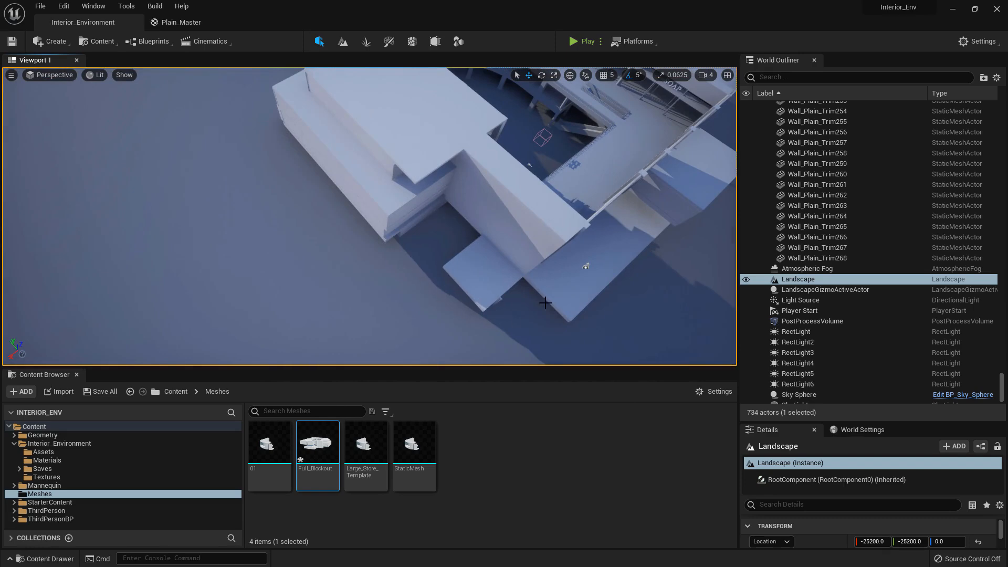
pyautogui.moveTo(545, 303); pyautogui.dragTo(422, 262, button='right')
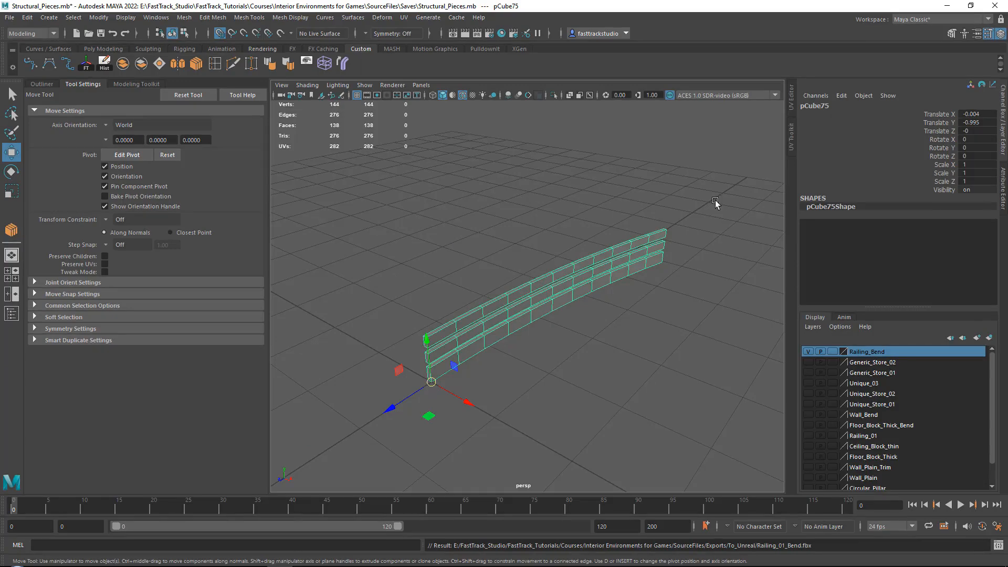
# Switch to Maya, add the bent railing mesh to the hidden Railing_Bend layer and save the scene
pyautogui.click(525, 271)
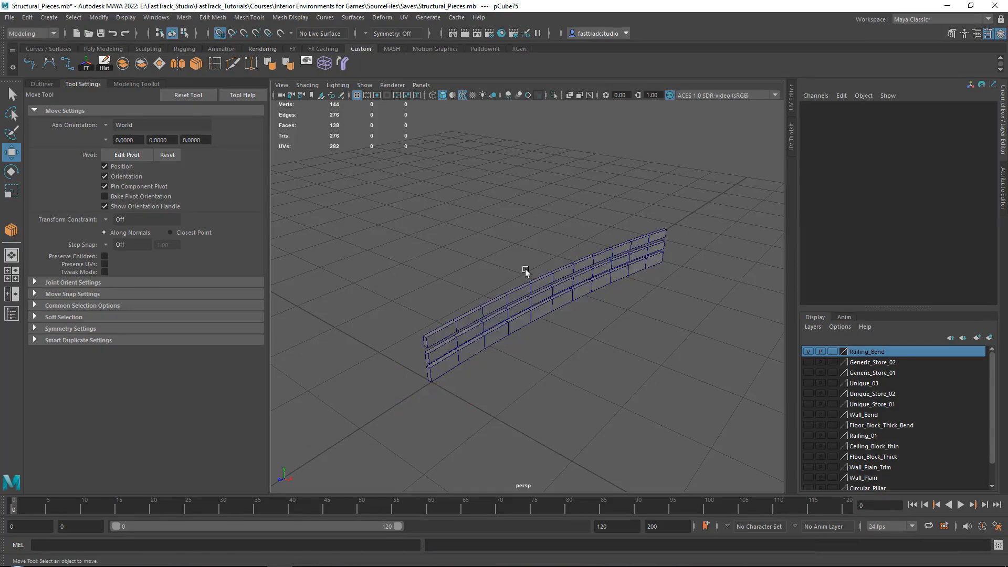
pyautogui.moveTo(472, 225); pyautogui.dragTo(590, 305)
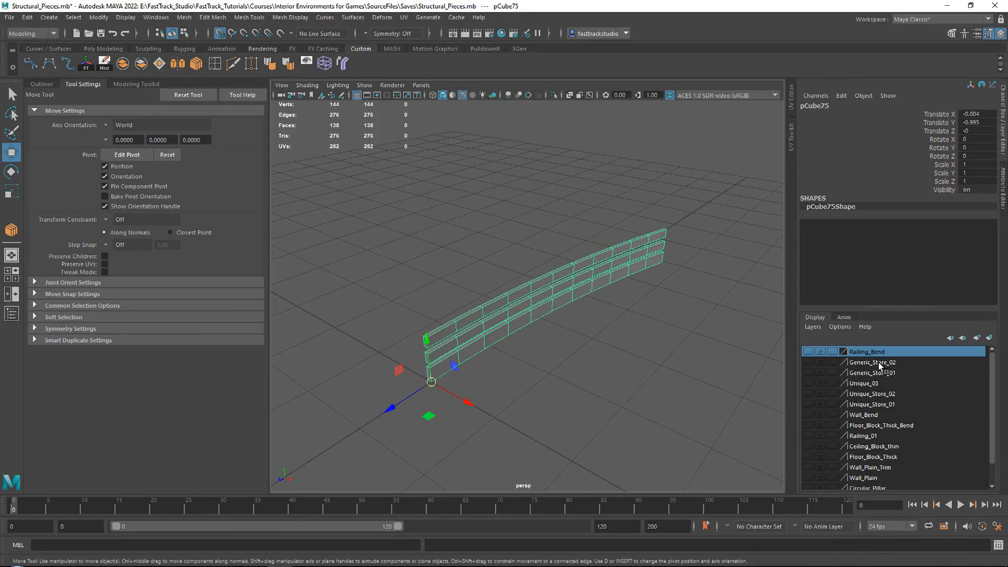
pyautogui.rightClick(879, 359)
pyautogui.click(900, 374)
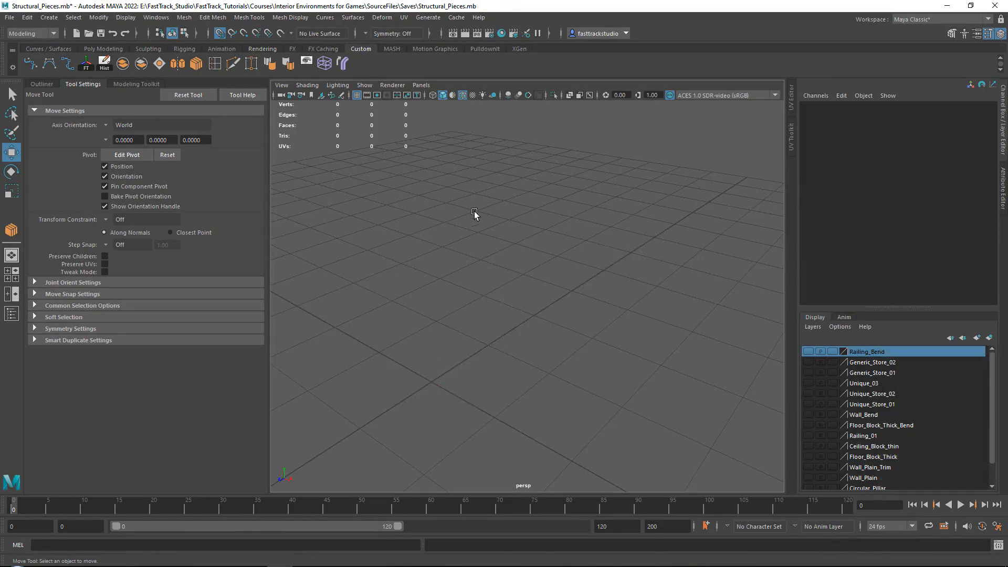
pyautogui.keyDown('alt'); pyautogui.moveTo(558, 292); pyautogui.dragTo(530, 276); pyautogui.keyUp('alt')
pyautogui.hotkey('ctrl', 's')
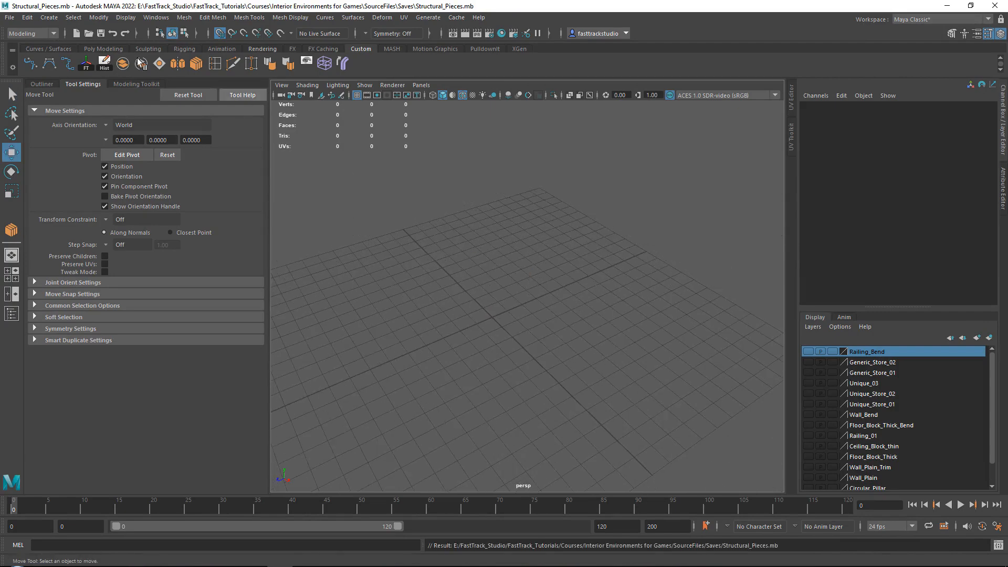
# Import Full_Blockout.FBX from the From_Unreal folder into the scene
pyautogui.click(9, 17)
pyautogui.click(48, 134)
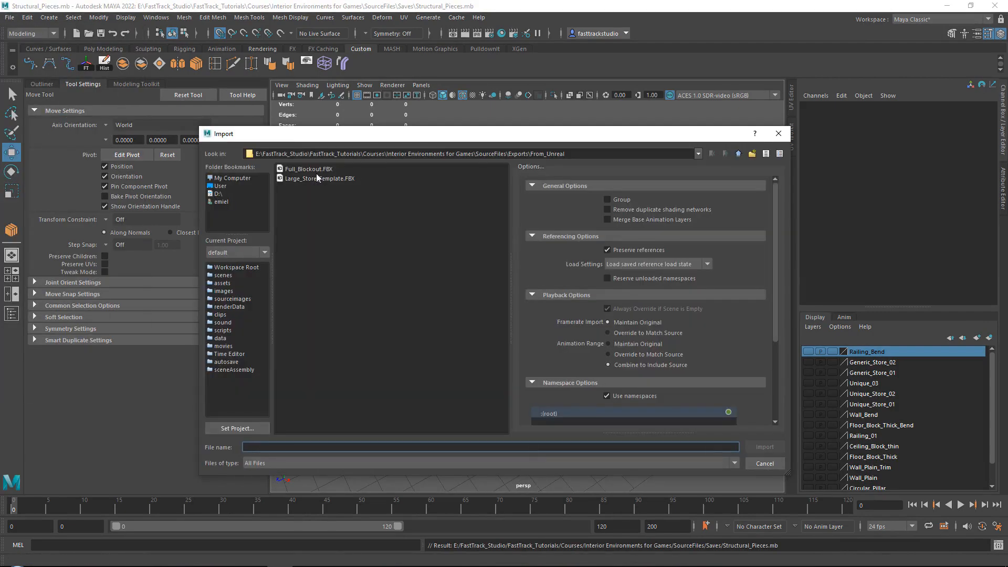
pyautogui.click(316, 170)
pyautogui.click(767, 449)
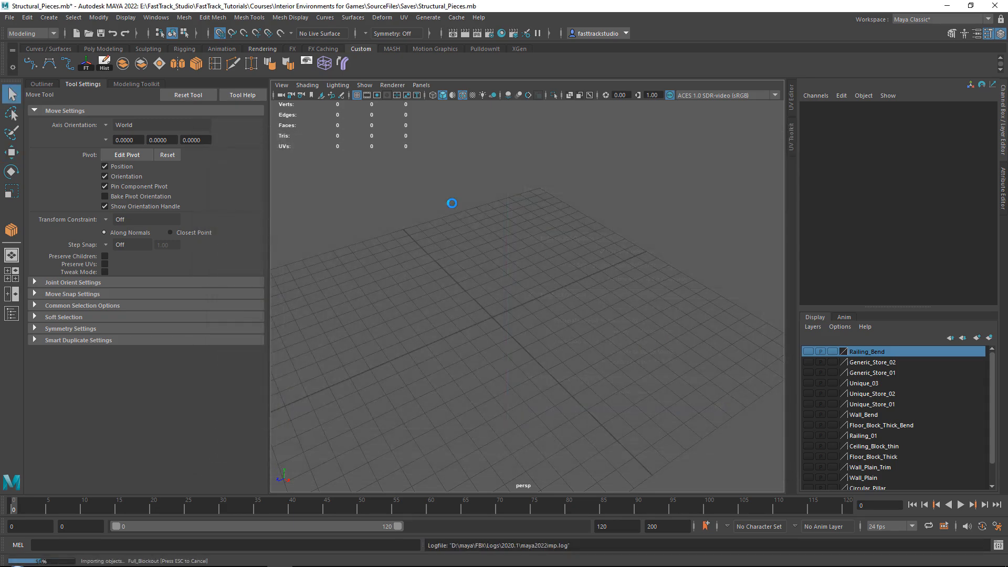
# Scale the imported Full_Blockout mesh to 0.01 in X, Y and Z and frame it in the viewport
pyautogui.click(519, 300)
pyautogui.press('f')
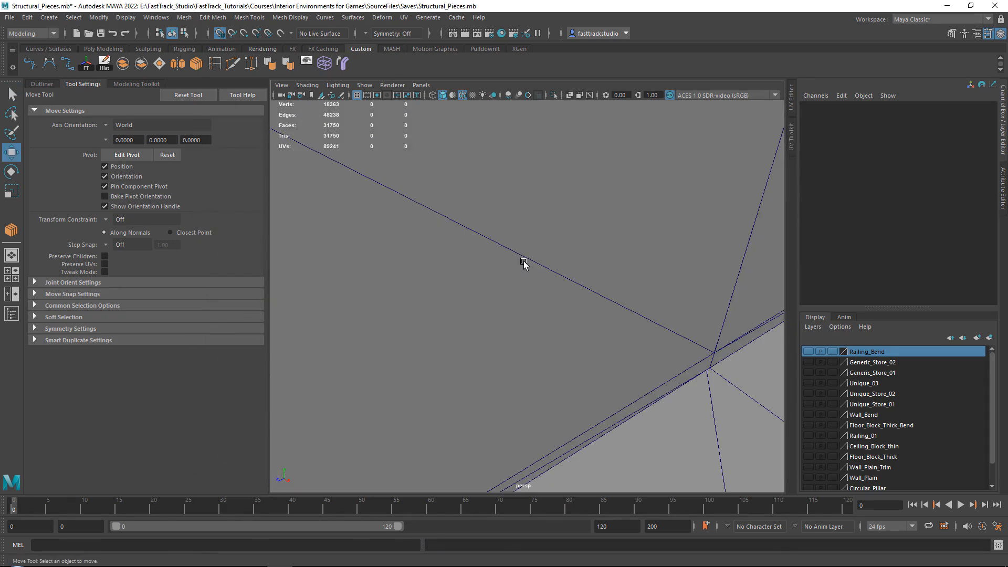
pyautogui.moveTo(982, 169); pyautogui.dragTo(975, 184)
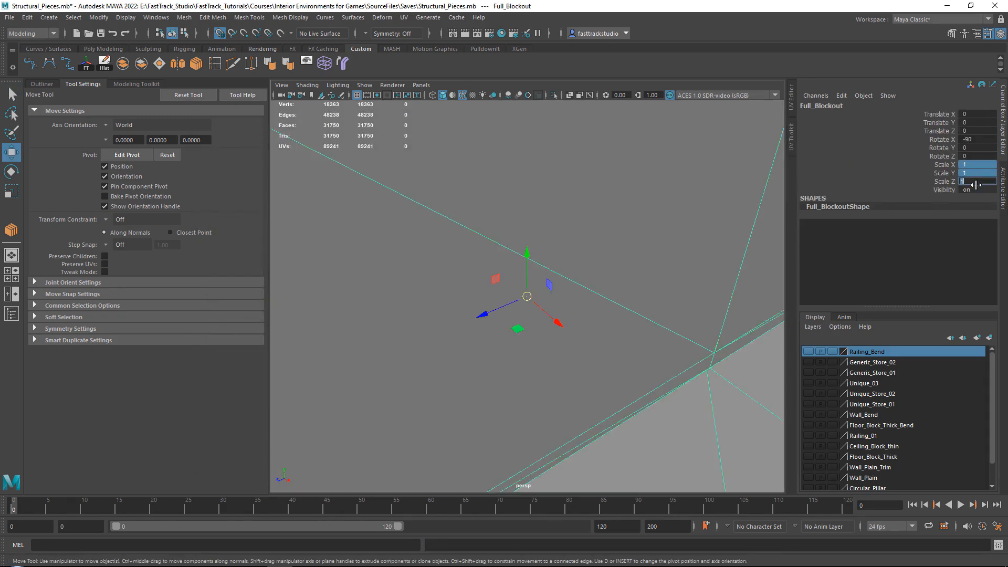
pyautogui.write('0.01')
pyautogui.press('Return')
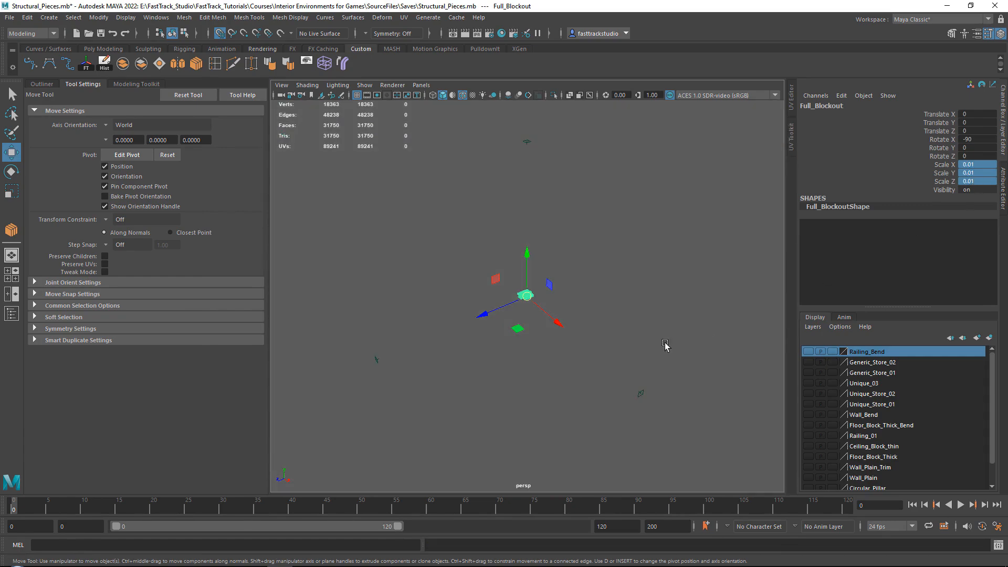
pyautogui.press('f')
pyautogui.keyDown('alt'); pyautogui.moveTo(581, 310); pyautogui.dragTo(614, 312); pyautogui.keyUp('alt')
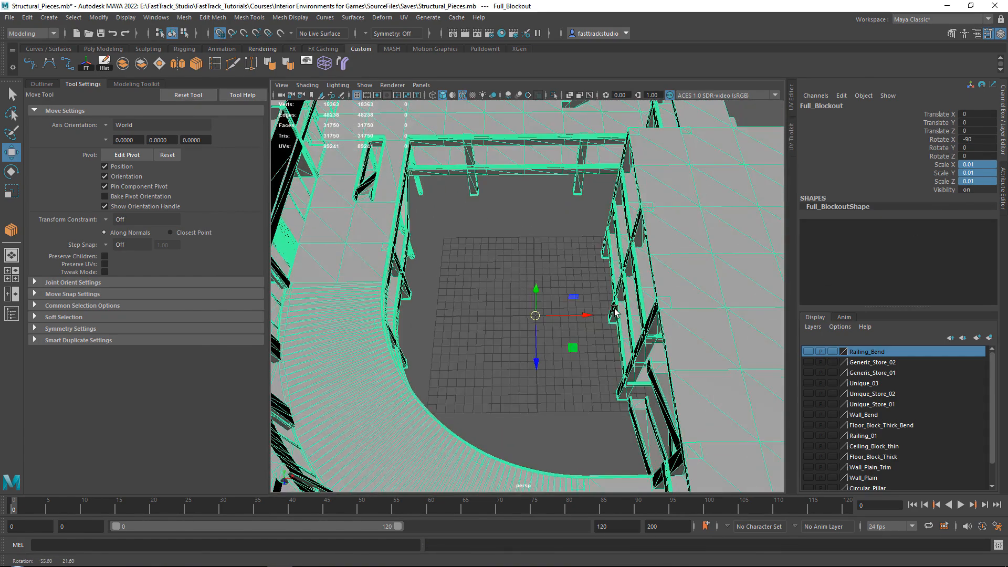
# Create a polygon cube at the origin inside the blockout's open courtyard, undoing the trial move across the grid
pyautogui.click(521, 273)
pyautogui.scroll(-3, 520, 273)
pyautogui.keyDown('alt'); pyautogui.moveTo(520, 272); pyautogui.dragTo(478, 299); pyautogui.keyUp('alt')
pyautogui.scroll(2, 546, 297)
pyautogui.click(546, 296)
pyautogui.click(569, 303)
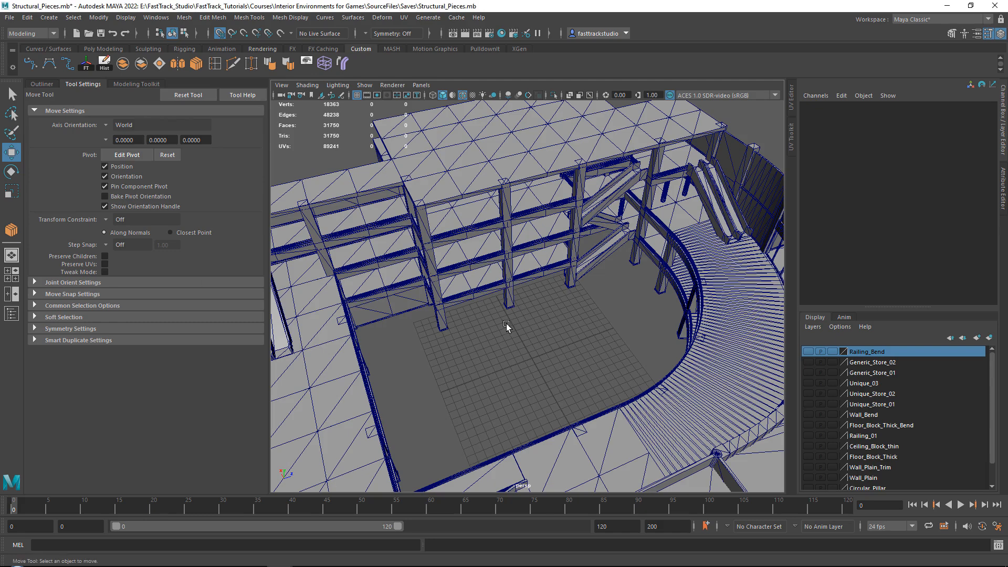
pyautogui.keyDown('shift'); pyautogui.moveTo(508, 327); pyautogui.dragTo(506, 352, button='right'); pyautogui.keyUp('shift')
pyautogui.keyDown('alt'); pyautogui.moveTo(567, 349); pyautogui.dragTo(549, 313); pyautogui.keyUp('alt')
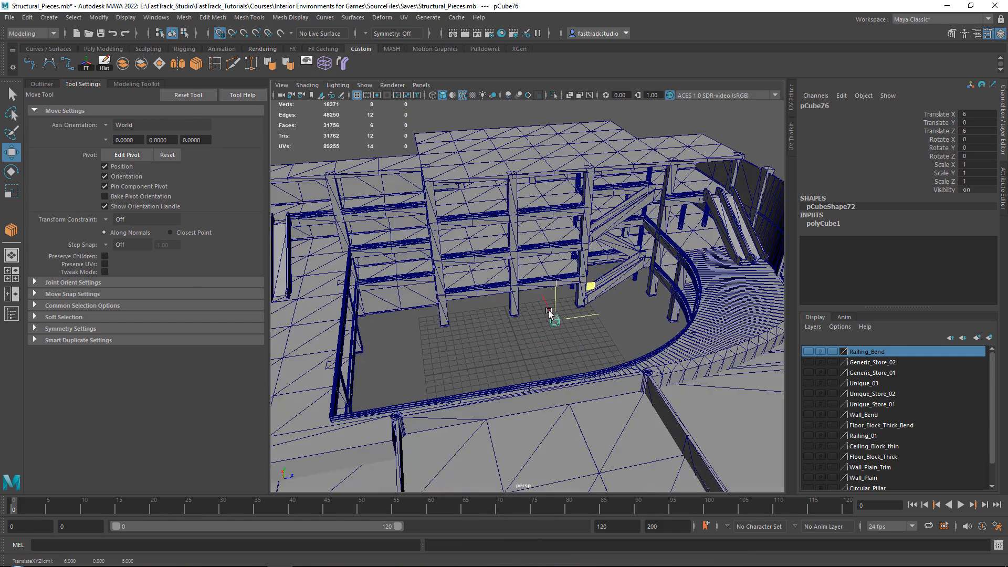
pyautogui.hotkey('ctrl', 'z')
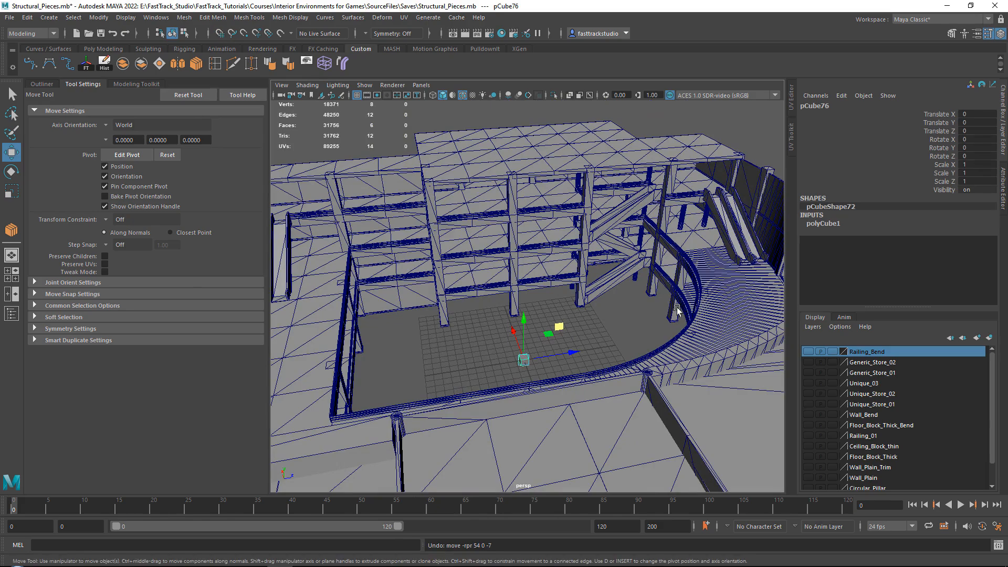
# Move the cube up beside the upper part of a courtyard pillar, at about X 8.6, Y 19.8, Z -9.1
pyautogui.moveTo(557, 327); pyautogui.dragTo(463, 160)
pyautogui.scroll(4, 386, 196)
pyautogui.keyDown('alt'); pyautogui.moveTo(386, 195); pyautogui.dragTo(480, 216); pyautogui.keyUp('alt')
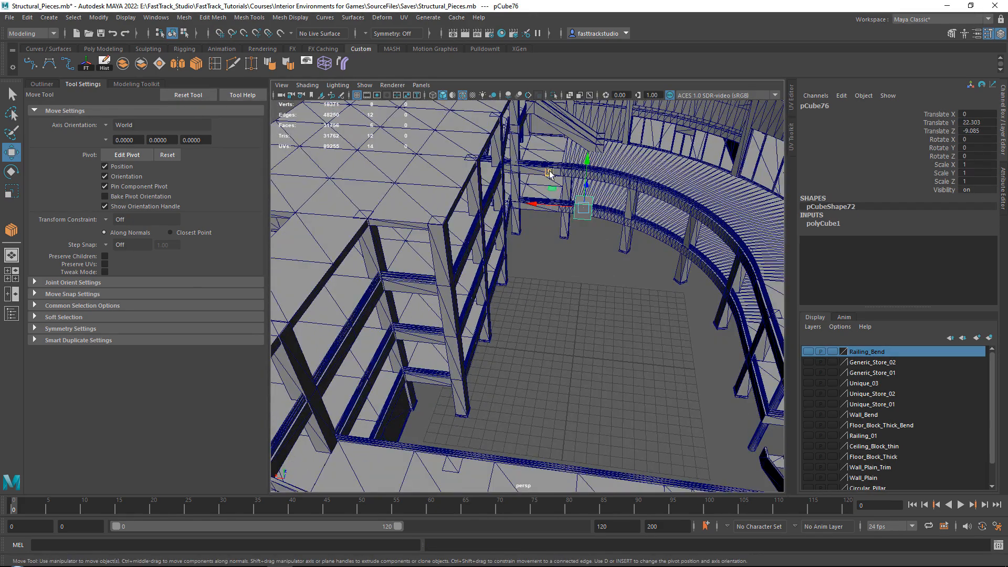
pyautogui.moveTo(548, 172); pyautogui.dragTo(475, 326)
# Thin the cube into a beam by scaling it to about 0.283 in Y and 0.183 in Z
pyautogui.press('f')
pyautogui.press('r')
pyautogui.moveTo(562, 295); pyautogui.dragTo(560, 293)
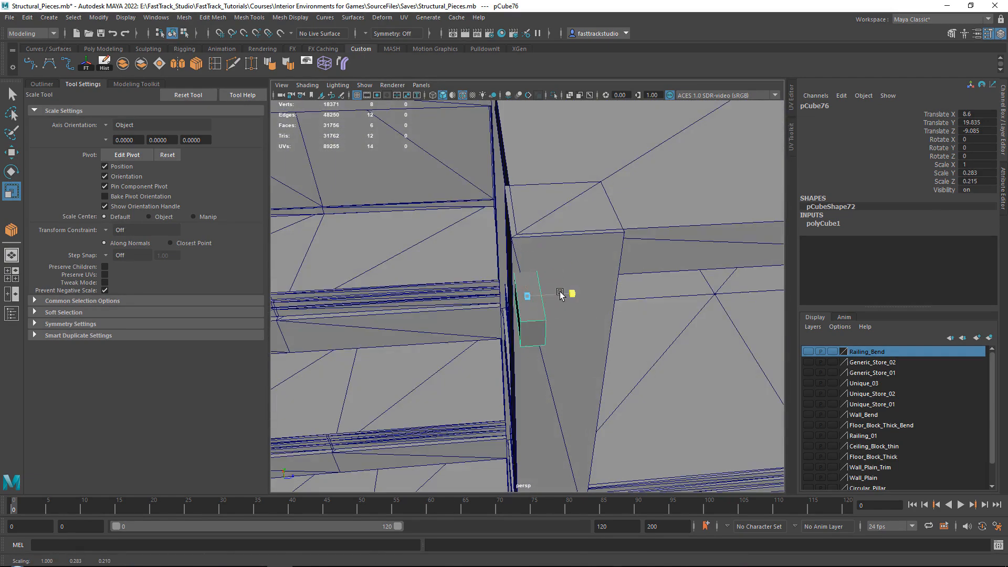
# Study the reference images of overgrown glass roofs, focusing on their steel beams and diagonal trusses
pyautogui.moveTo(347, 208); pyautogui.dragTo(346, 192, button='right')
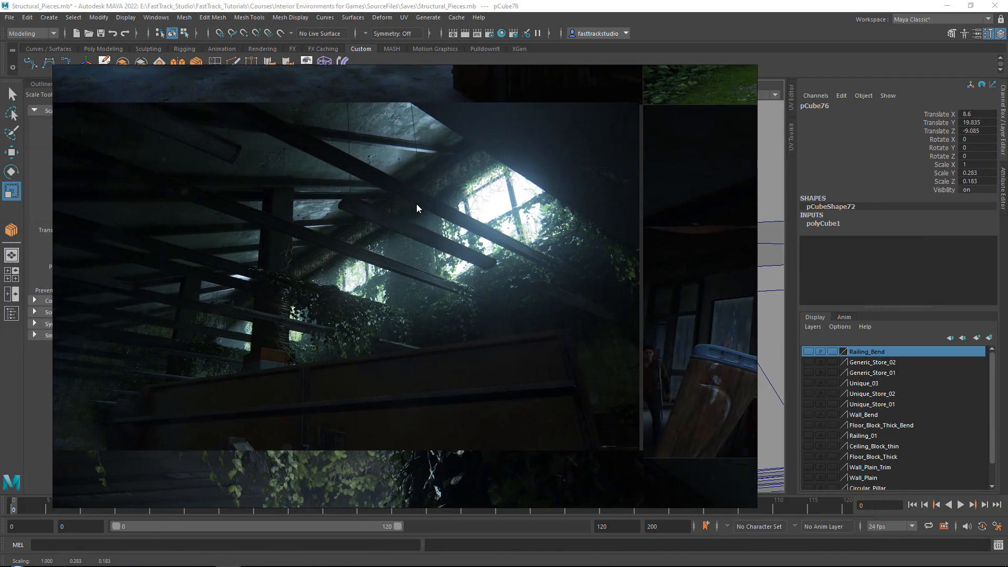
pyautogui.scroll(-10, 451, 210)
pyautogui.moveTo(340, 228); pyautogui.dragTo(381, 267, button='middle')
pyautogui.scroll(6, 368, 199)
pyautogui.scroll(6, 351, 181)
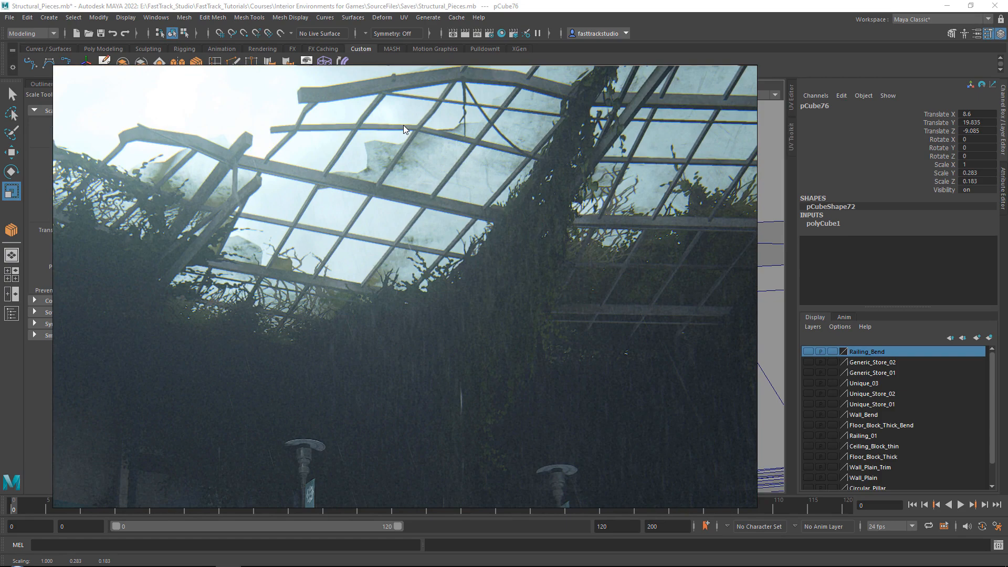
pyautogui.scroll(-3, 412, 149)
pyautogui.moveTo(405, 159); pyautogui.dragTo(376, 123, button='middle')
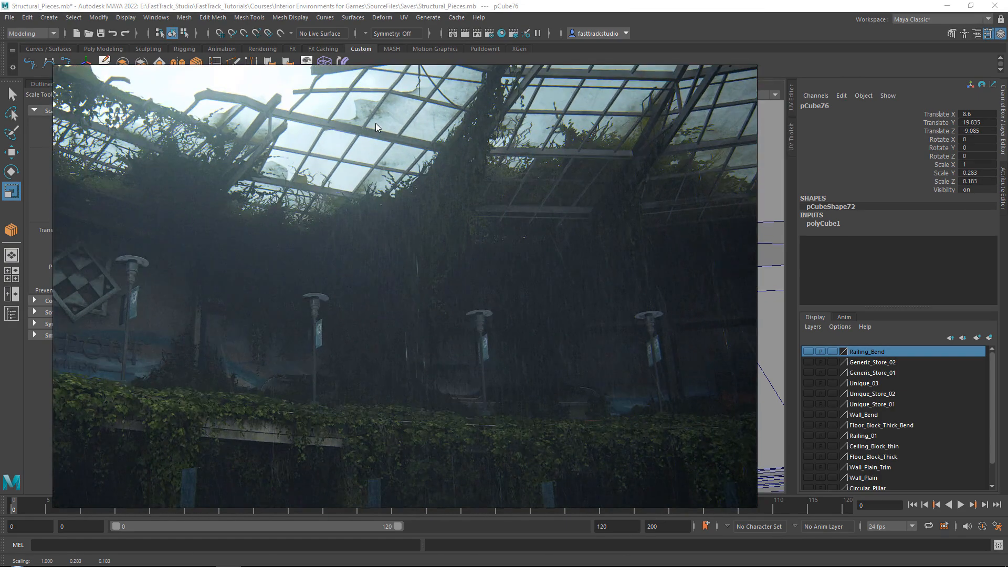
pyautogui.scroll(-7, 442, 163)
pyautogui.moveTo(469, 247); pyautogui.dragTo(469, 212, button='middle')
pyautogui.scroll(5, 354, 247)
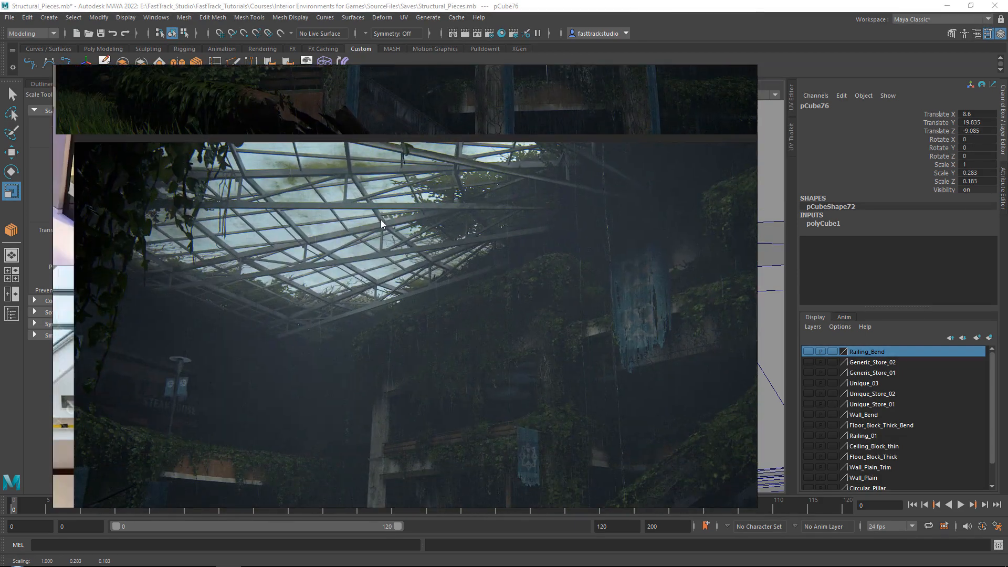
pyautogui.scroll(2, 395, 258)
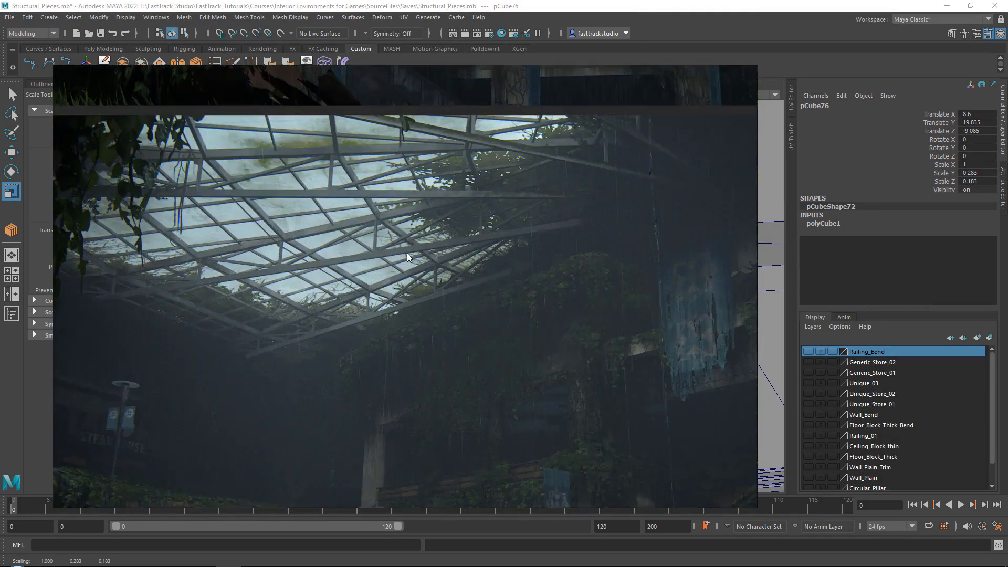
pyautogui.moveTo(408, 253); pyautogui.dragTo(372, 64, button='middle')
pyautogui.scroll(-2, 368, 147)
pyautogui.moveTo(369, 147); pyautogui.dragTo(367, 233, button='middle')
pyautogui.moveTo(341, 175); pyautogui.dragTo(352, 241, button='middle')
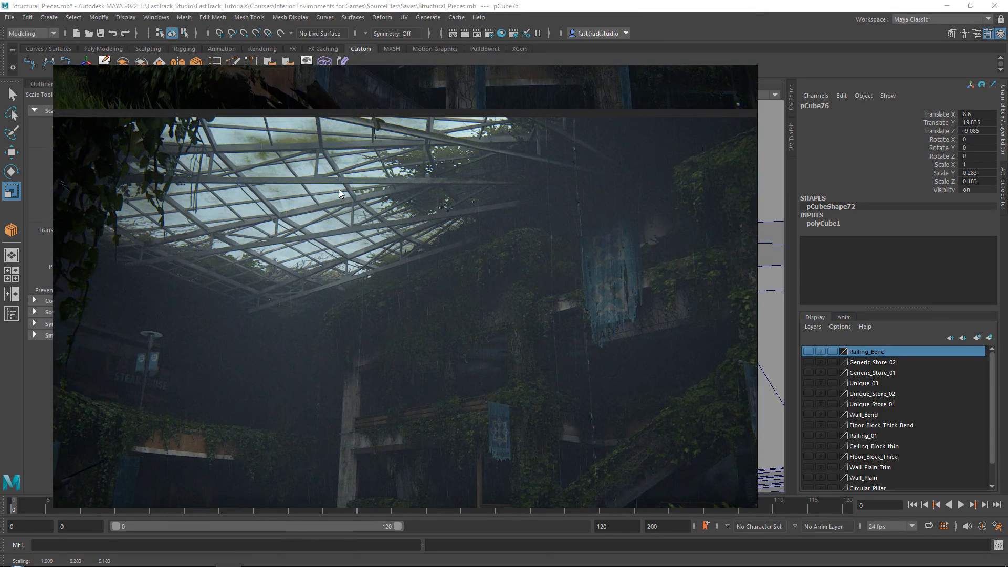
pyautogui.scroll(2, 349, 193)
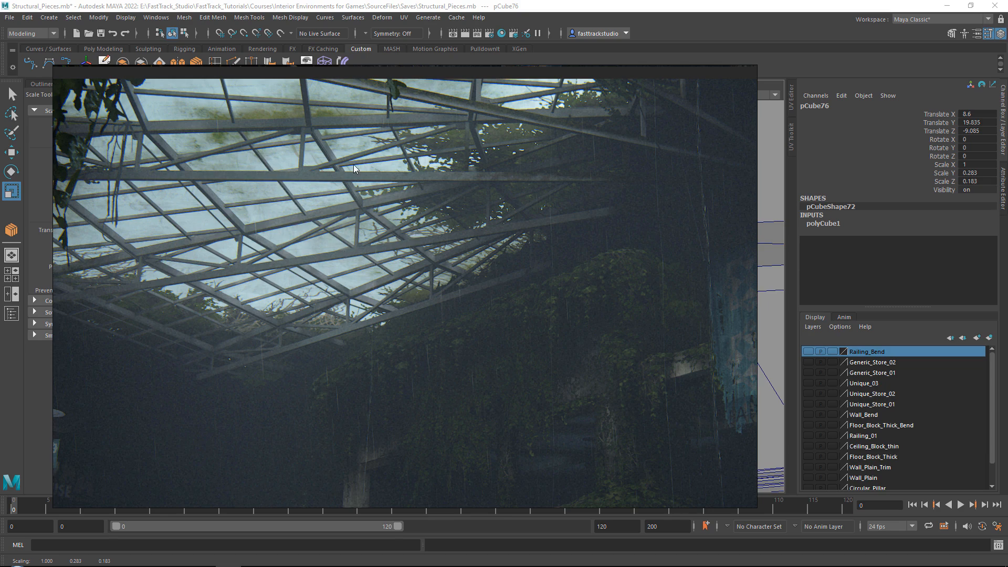
# Seat the beam at the courtyard pillar's top, at about X 8.323, Y 20.186, Z -9.109, with Y scale about 0.298
pyautogui.scroll(-1, 353, 165)
pyautogui.moveTo(354, 165); pyautogui.dragTo(1007, 226, button='right')
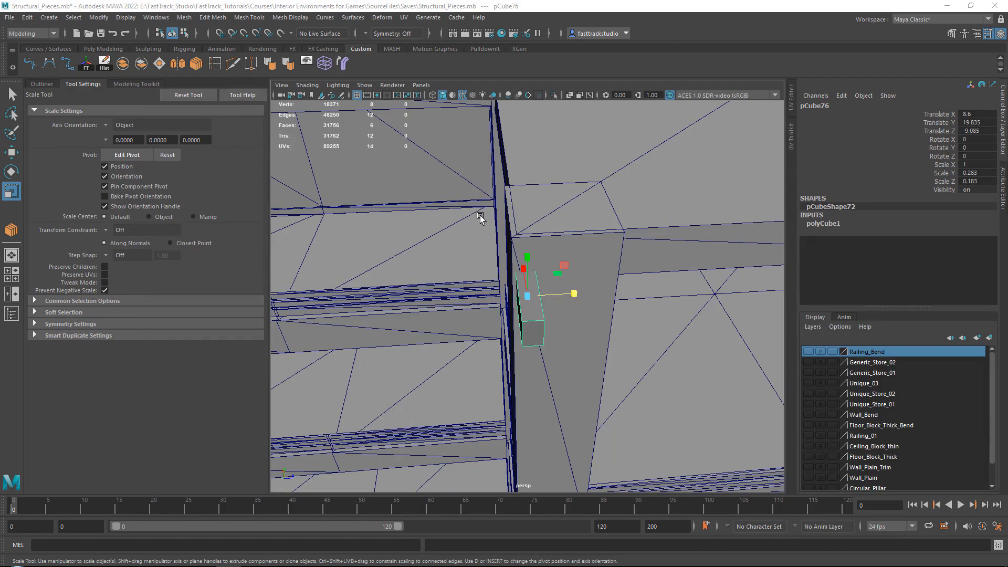
pyautogui.keyDown('alt'); pyautogui.moveTo(634, 261); pyautogui.dragTo(722, 212); pyautogui.keyUp('alt')
pyautogui.press('w')
pyautogui.moveTo(527, 253); pyautogui.dragTo(526, 223)
pyautogui.press('r')
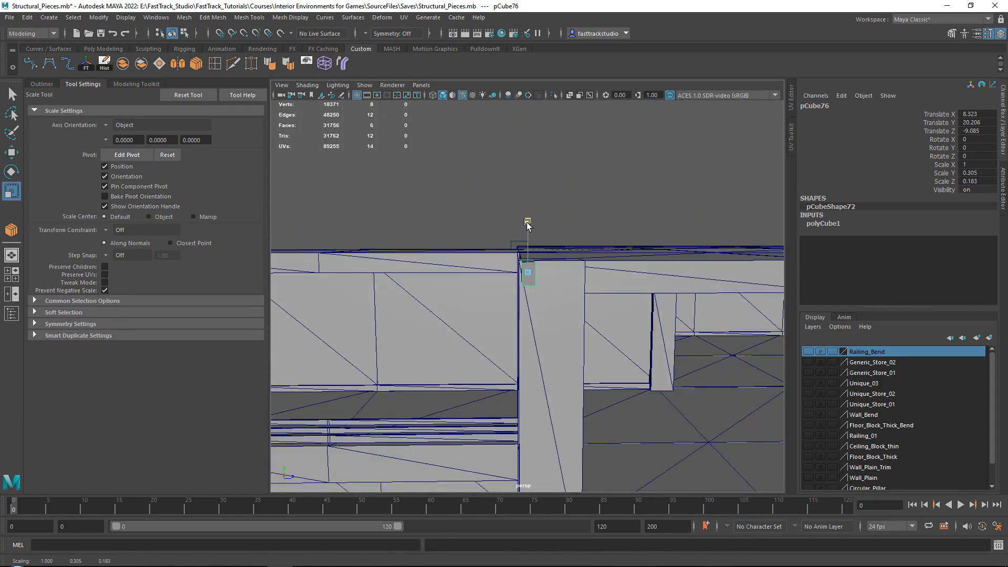
pyautogui.press('w')
pyautogui.keyDown('alt'); pyautogui.moveTo(562, 259); pyautogui.dragTo(560, 213); pyautogui.keyUp('alt')
pyautogui.moveTo(622, 180); pyautogui.dragTo(577, 178, button='right')
# Stretch the beam across the open courtyard by moving the vertices of one end toward the opposite wall
pyautogui.moveTo(571, 203); pyautogui.dragTo(666, 323)
pyautogui.keyDown('alt'); pyautogui.moveTo(666, 319); pyautogui.dragTo(623, 282, button='right'); pyautogui.keyUp('alt')
pyautogui.keyDown('alt'); pyautogui.moveTo(623, 281); pyautogui.dragTo(619, 324); pyautogui.keyUp('alt')
pyautogui.keyDown('alt'); pyautogui.moveTo(619, 323); pyautogui.dragTo(549, 309, button='right'); pyautogui.keyUp('alt')
pyautogui.keyDown('alt'); pyautogui.moveTo(549, 308); pyautogui.dragTo(400, 305, button='middle'); pyautogui.keyUp('alt')
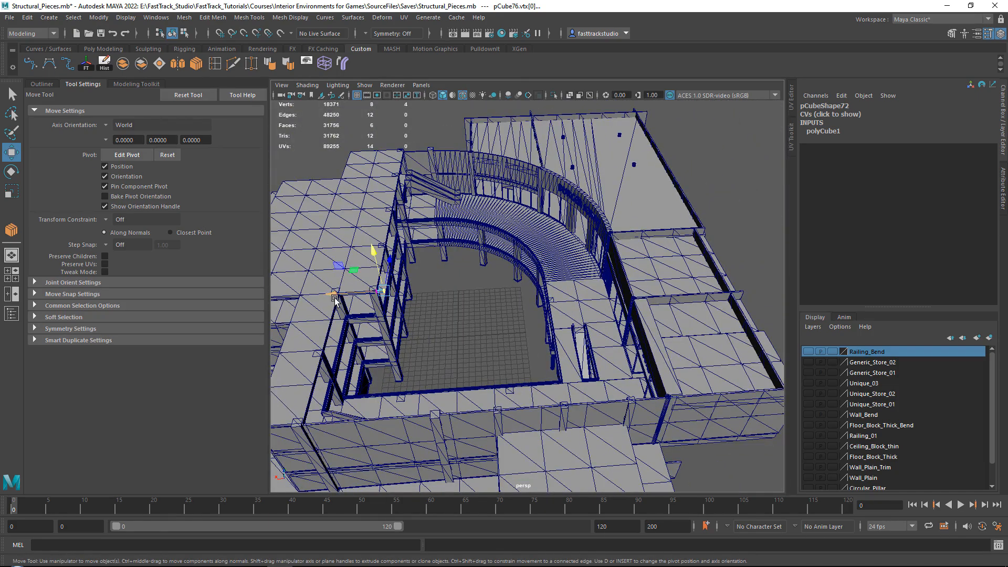
pyautogui.moveTo(335, 299); pyautogui.dragTo(555, 257)
pyautogui.press('f')
pyautogui.scroll(-4, 573, 275)
pyautogui.moveTo(480, 298); pyautogui.dragTo(591, 303)
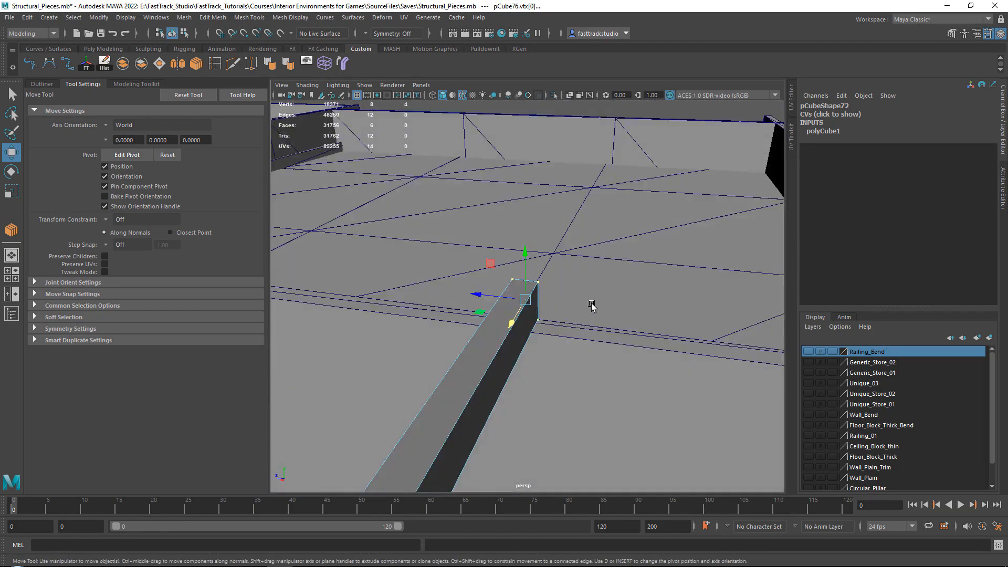
pyautogui.scroll(-6, 603, 307)
pyautogui.keyDown('alt'); pyautogui.moveTo(614, 310); pyautogui.dragTo(715, 272, button='middle'); pyautogui.keyUp('alt')
pyautogui.keyDown('alt'); pyautogui.moveTo(643, 261); pyautogui.dragTo(586, 248); pyautogui.keyUp('alt')
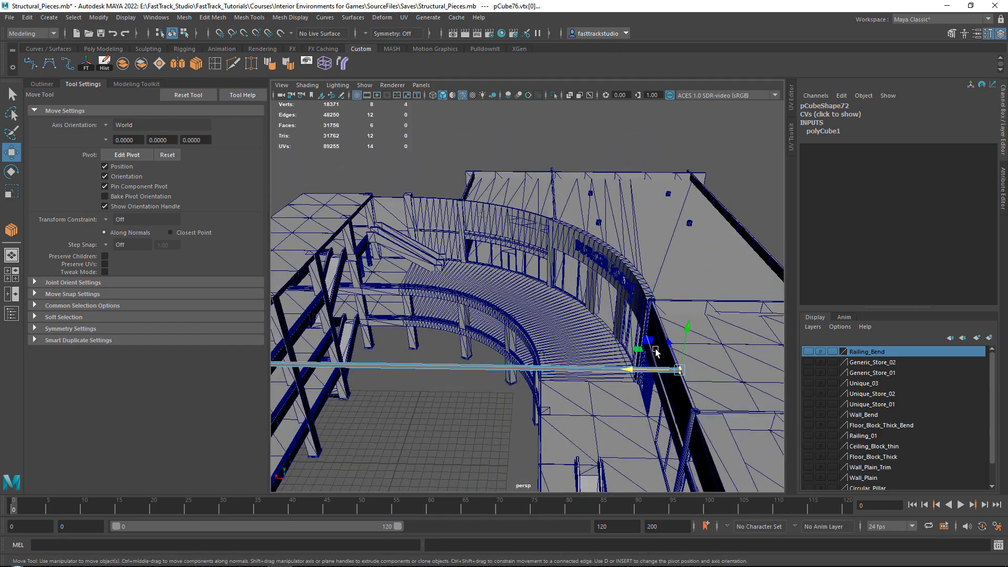
# Adjust the beam's far end vertices so it meets the wall at the end of the curved storefront
pyautogui.moveTo(417, 371); pyautogui.dragTo(419, 372, button='right')
pyautogui.scroll(3, 655, 302)
pyautogui.keyDown('alt'); pyautogui.moveTo(653, 326); pyautogui.dragTo(547, 304, button='middle'); pyautogui.keyUp('alt')
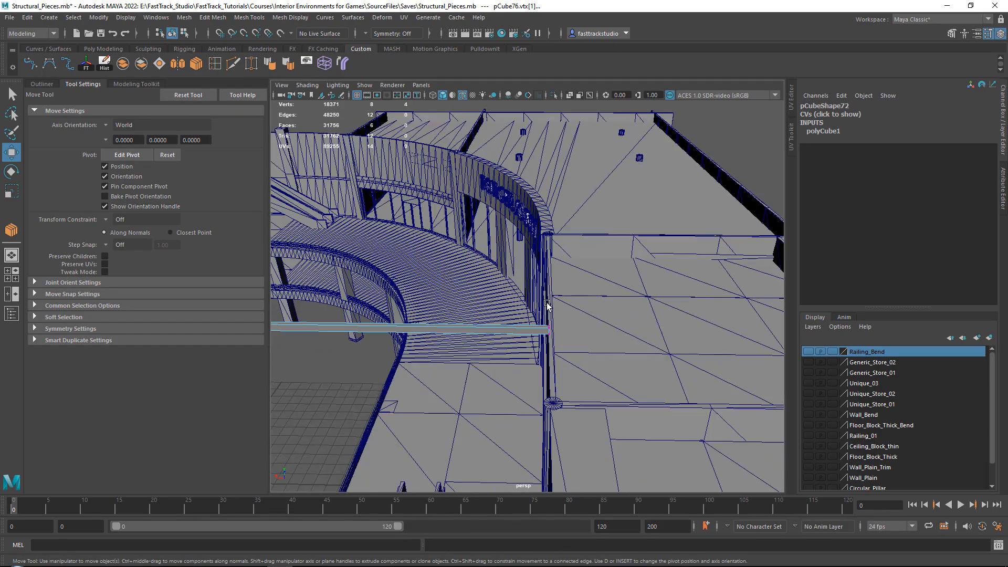
pyautogui.scroll(2, 561, 336)
pyautogui.moveTo(566, 356); pyautogui.dragTo(567, 358)
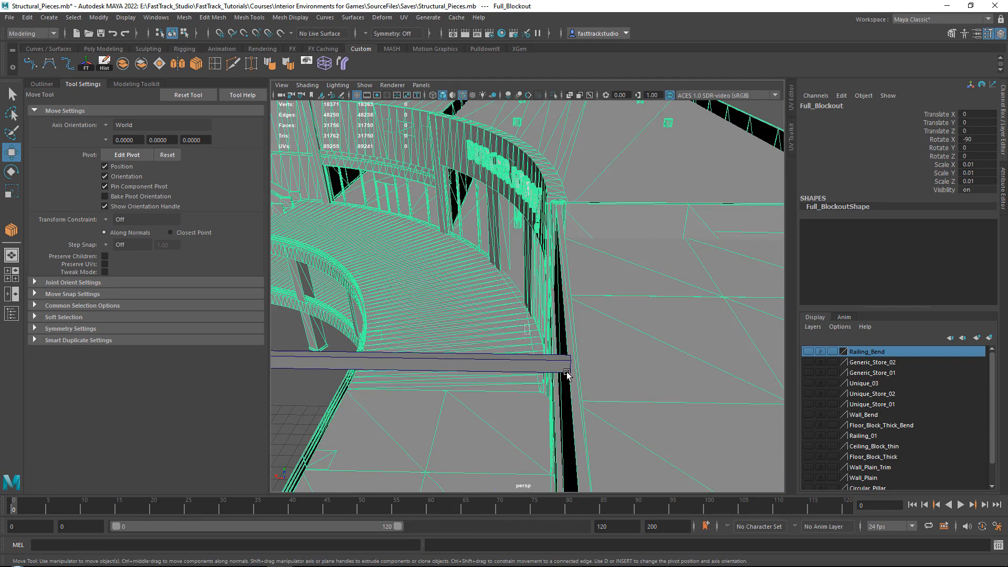
pyautogui.click(559, 366)
pyautogui.moveTo(559, 367); pyautogui.dragTo(510, 288, button='right')
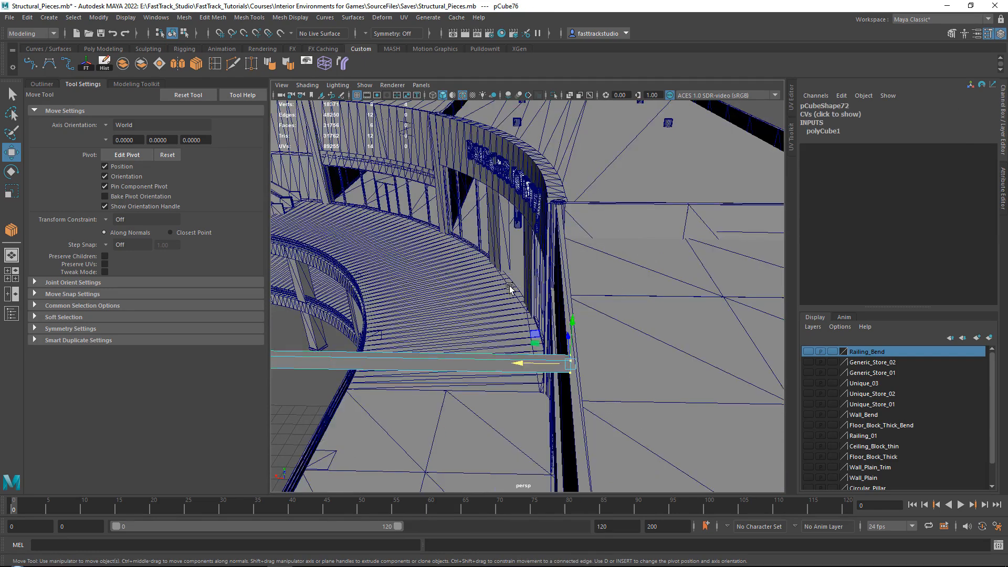
pyautogui.moveTo(526, 371); pyautogui.dragTo(571, 369)
pyautogui.moveTo(504, 266); pyautogui.dragTo(546, 254, button='right')
pyautogui.scroll(-5, 512, 266)
pyautogui.keyDown('alt'); pyautogui.moveTo(512, 267); pyautogui.dragTo(410, 236, button='middle'); pyautogui.keyUp('alt')
# Compare the glass-roof reference with the blockout, examining how the beam spans the courtyard from several angles
pyautogui.hotkey('alt', 'Tab')
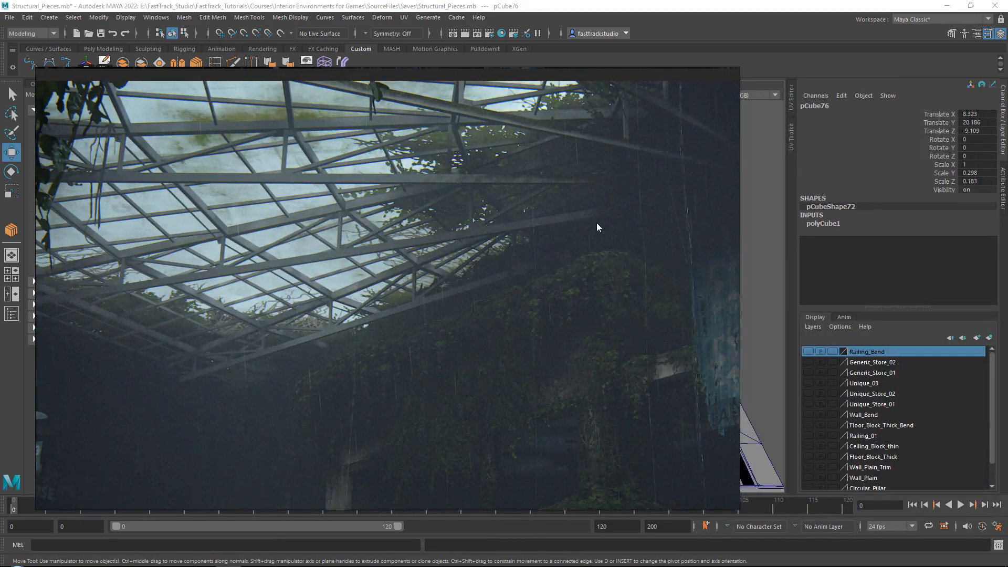
pyautogui.moveTo(295, 229); pyautogui.dragTo(1007, 231, button='right')
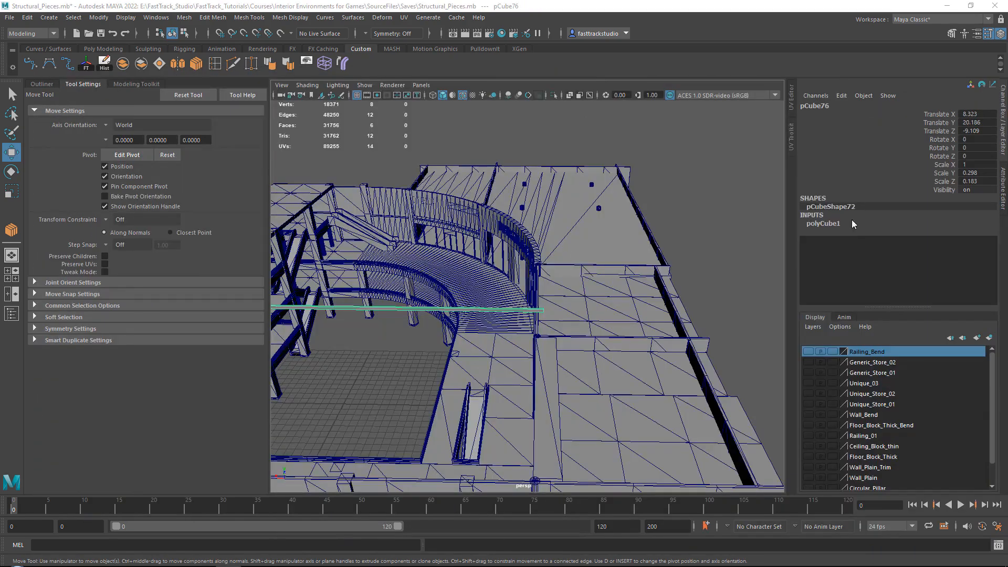
pyautogui.keyDown('alt'); pyautogui.moveTo(346, 273); pyautogui.dragTo(491, 294, button='middle'); pyautogui.keyUp('alt')
pyautogui.scroll(3, 492, 321)
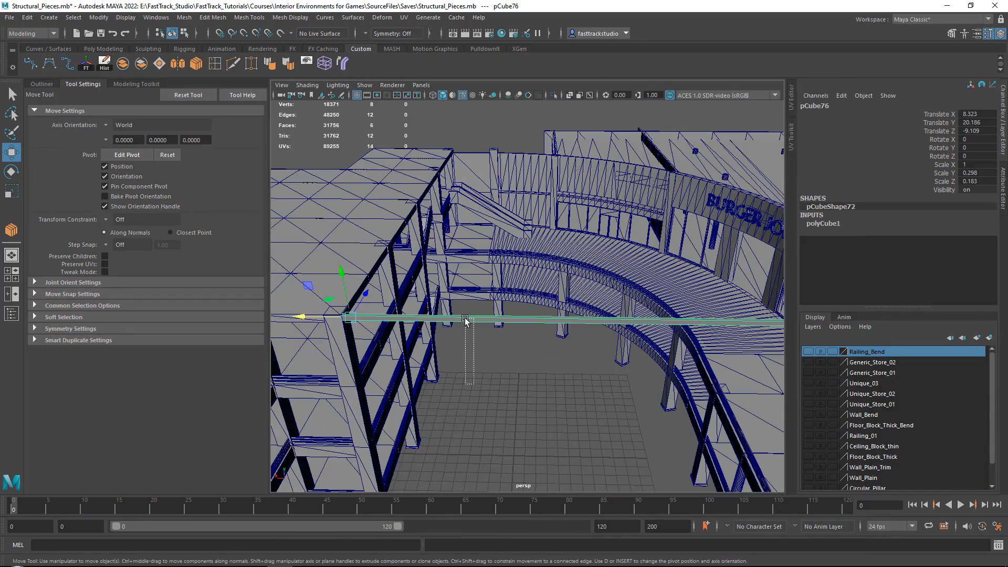
pyautogui.keyDown('alt'); pyautogui.moveTo(465, 320); pyautogui.dragTo(622, 332); pyautogui.keyUp('alt')
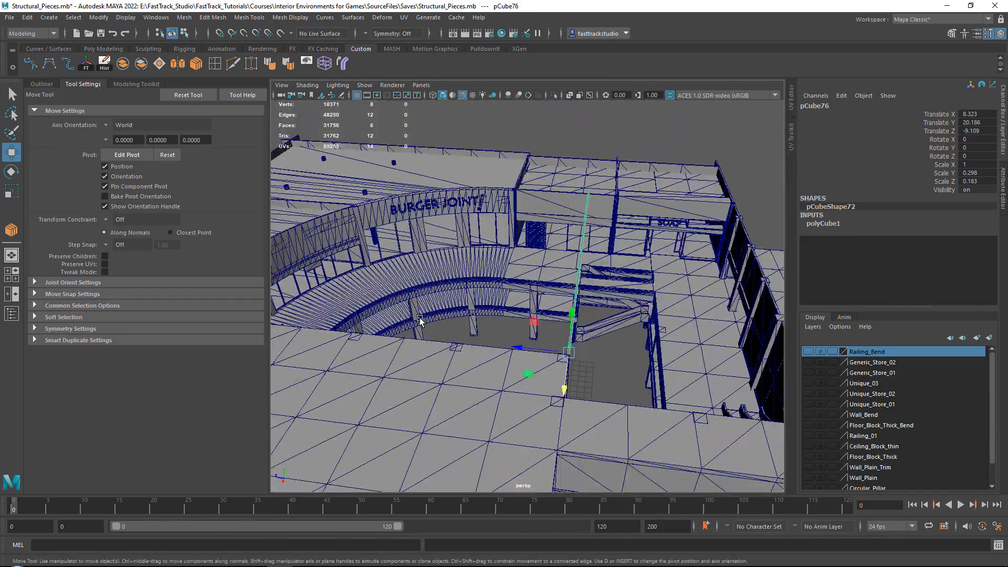
pyautogui.keyDown('alt'); pyautogui.moveTo(420, 320); pyautogui.dragTo(526, 246); pyautogui.keyUp('alt')
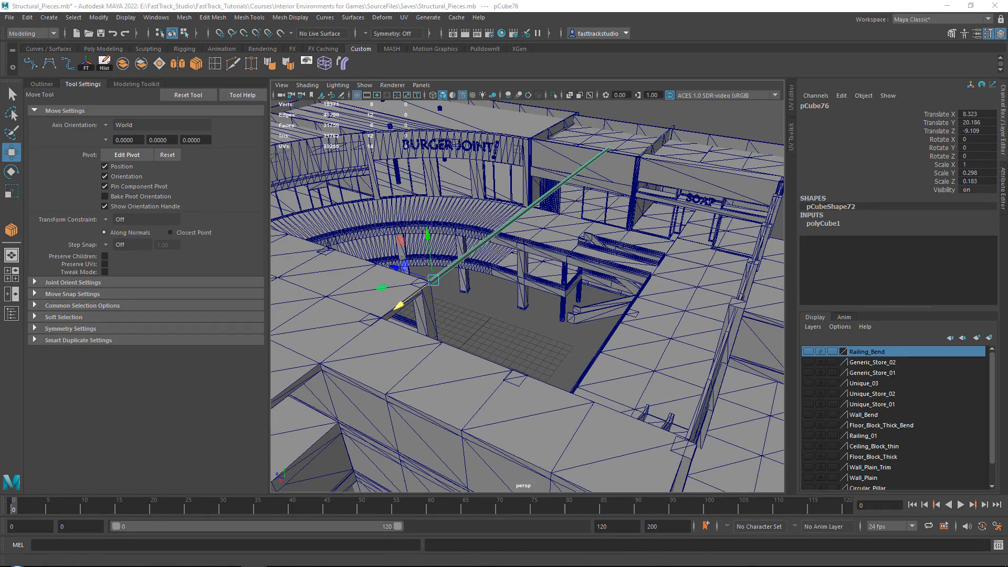
pyautogui.keyDown('alt'); pyautogui.moveTo(556, 280); pyautogui.dragTo(456, 261, button='middle'); pyautogui.keyUp('alt')
pyautogui.keyDown('alt'); pyautogui.moveTo(457, 261); pyautogui.dragTo(616, 134); pyautogui.keyUp('alt')
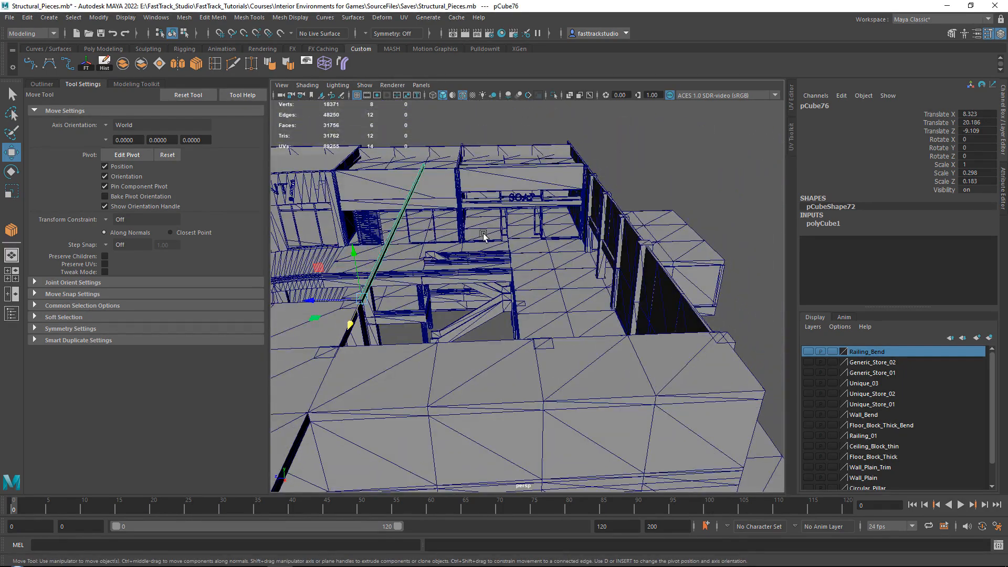
# Duplicate the courtyard beam onto the outer side wall at Z -29.082, and clone that copy upward to Y 24.733
pyautogui.keyDown('alt'); pyautogui.moveTo(482, 236); pyautogui.dragTo(292, 311, button='middle'); pyautogui.keyUp('alt')
pyautogui.keyDown('shift'); pyautogui.moveTo(284, 298); pyautogui.dragTo(425, 287); pyautogui.keyUp('shift')
pyautogui.keyDown('alt'); pyautogui.moveTo(532, 281); pyautogui.dragTo(277, 285); pyautogui.keyUp('alt')
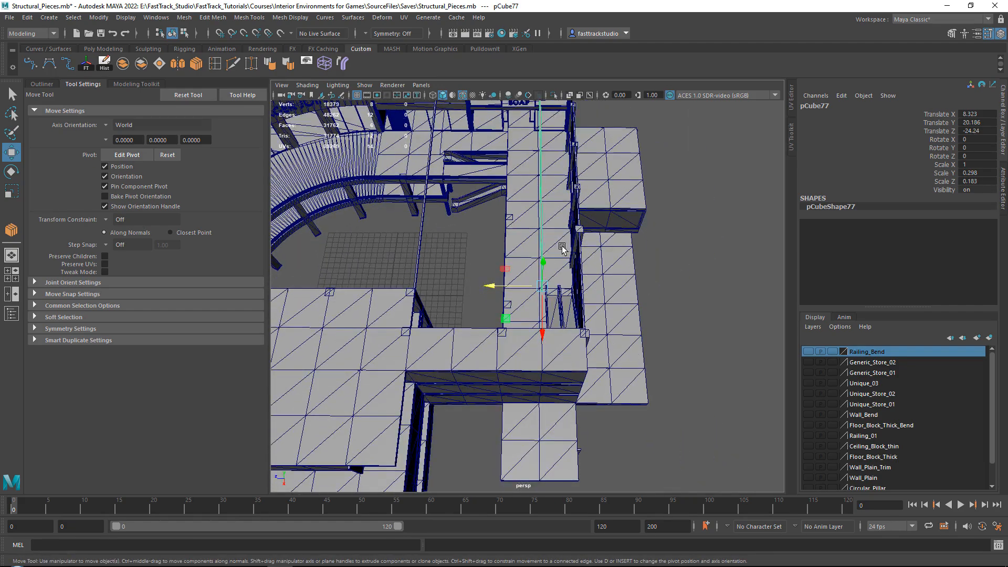
pyautogui.keyDown('alt'); pyautogui.moveTo(580, 226); pyautogui.dragTo(555, 295, button='middle'); pyautogui.keyUp('alt')
pyautogui.keyDown('alt'); pyautogui.moveTo(555, 295); pyautogui.dragTo(517, 269); pyautogui.keyUp('alt')
pyautogui.moveTo(467, 294); pyautogui.dragTo(571, 257)
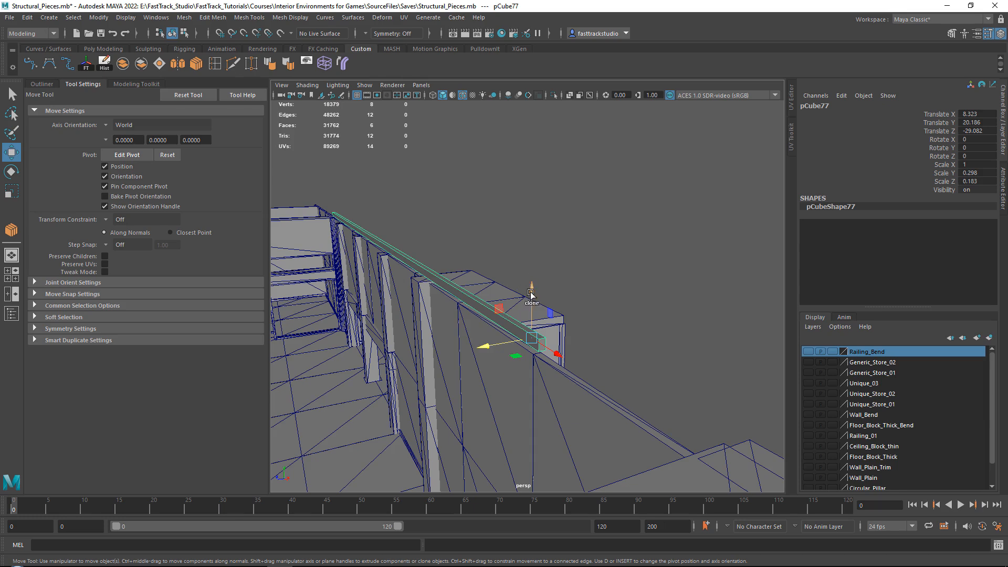
pyautogui.keyDown('shift'); pyautogui.moveTo(531, 294); pyautogui.dragTo(531, 90); pyautogui.keyUp('shift')
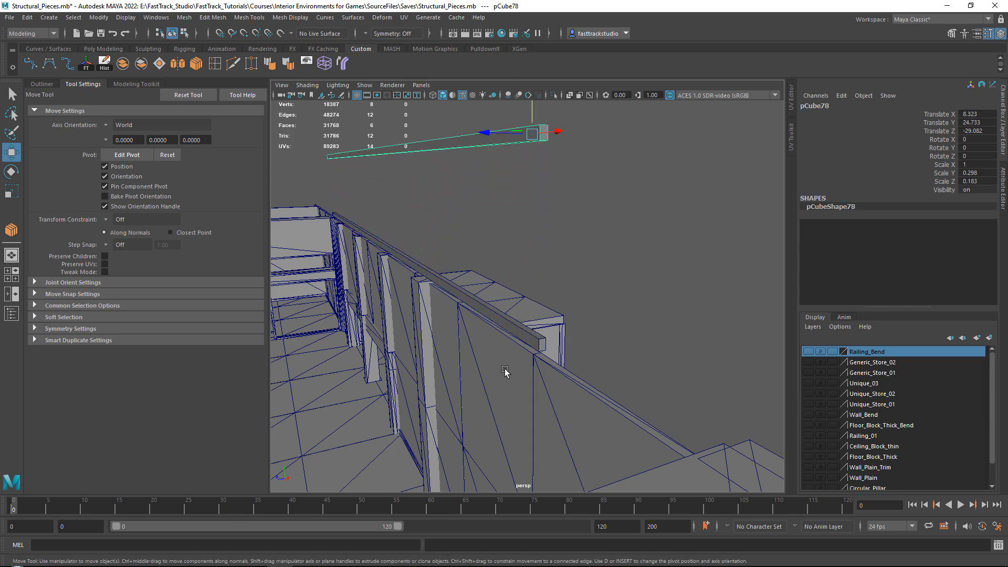
# Select the courtyard beam and the wall-top beam together and lower both to Y 20.042
pyautogui.click(523, 327)
pyautogui.keyDown('alt'); pyautogui.moveTo(525, 327); pyautogui.dragTo(603, 299); pyautogui.keyUp('alt')
pyautogui.keyDown('alt'); pyautogui.moveTo(603, 299); pyautogui.dragTo(664, 263, button='right'); pyautogui.keyUp('alt')
pyautogui.keyDown('alt'); pyautogui.moveTo(663, 262); pyautogui.dragTo(567, 267, button='middle'); pyautogui.keyUp('alt')
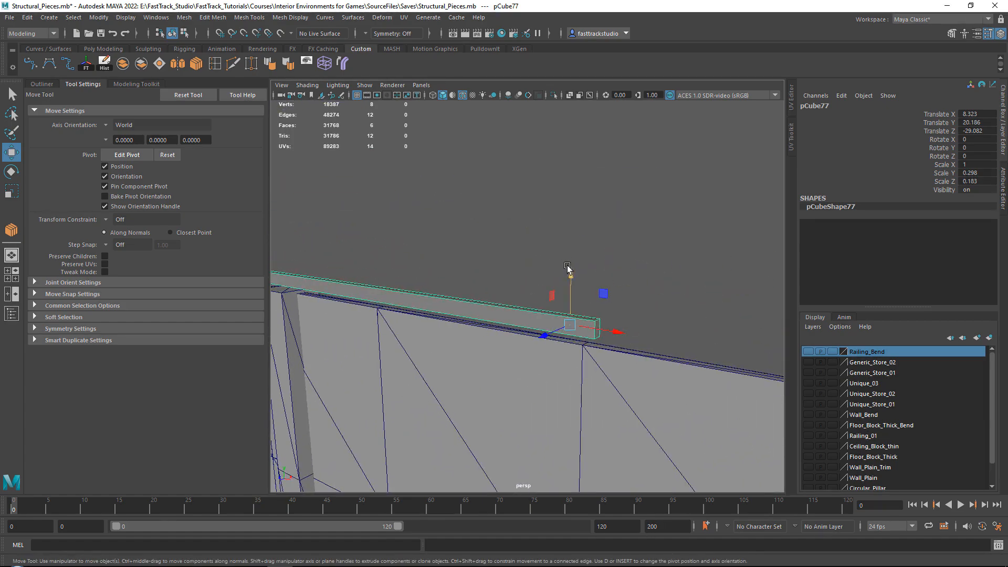
pyautogui.keyDown('alt'); pyautogui.moveTo(566, 267); pyautogui.dragTo(553, 293, button='right'); pyautogui.keyUp('alt')
pyautogui.keyDown('alt'); pyautogui.moveTo(553, 293); pyautogui.dragTo(692, 264, button='middle'); pyautogui.keyUp('alt')
pyautogui.keyDown('alt'); pyautogui.moveTo(693, 264); pyautogui.dragTo(420, 299); pyautogui.keyUp('alt')
pyautogui.keyDown('alt'); pyautogui.moveTo(420, 299); pyautogui.dragTo(458, 294, button='right'); pyautogui.keyUp('alt')
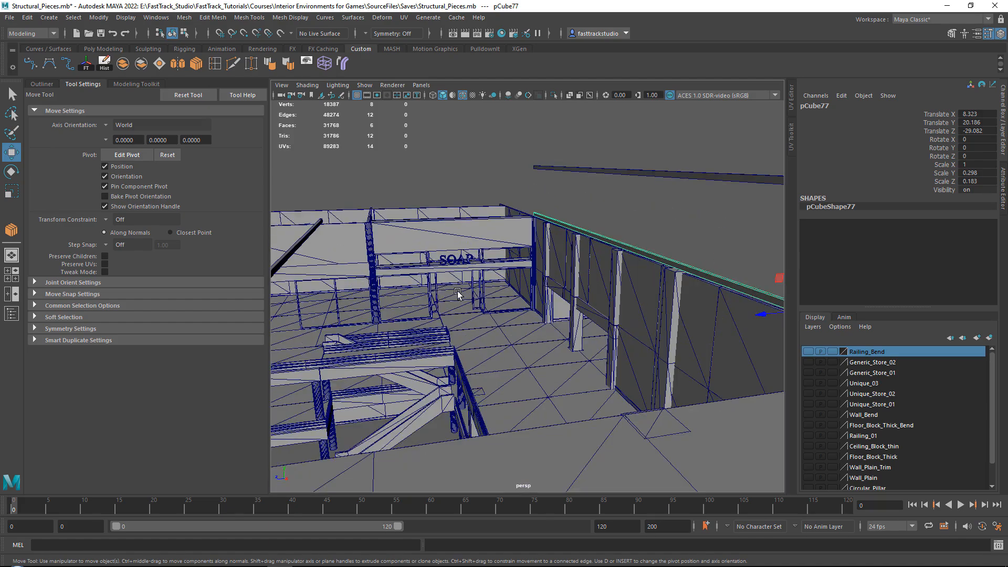
pyautogui.keyDown('shift'); pyautogui.click(280, 264); pyautogui.keyUp('shift')
pyautogui.keyDown('alt'); pyautogui.moveTo(284, 262); pyautogui.dragTo(383, 254); pyautogui.keyUp('alt')
pyautogui.moveTo(305, 227); pyautogui.dragTo(535, 273)
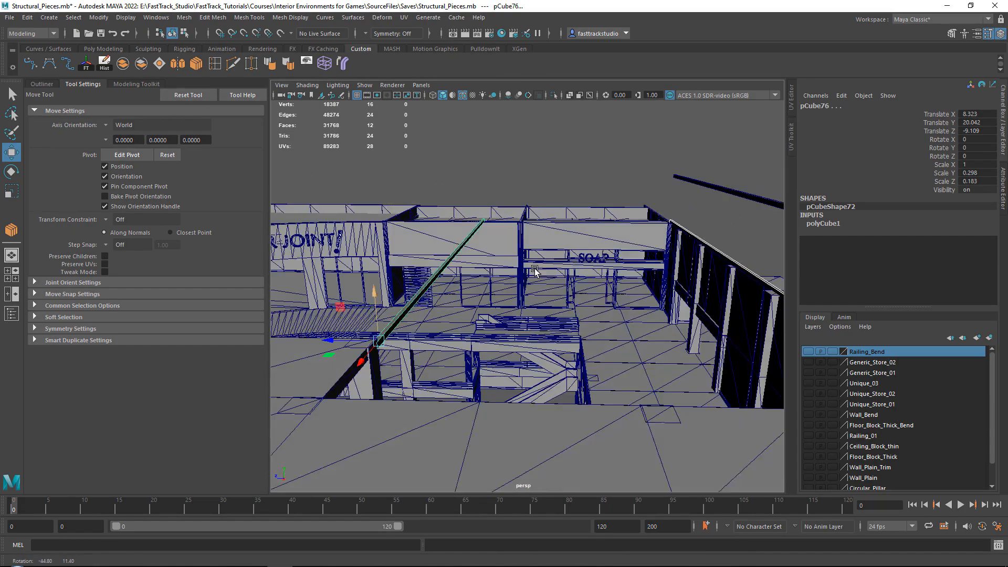
pyautogui.keyDown('alt'); pyautogui.moveTo(535, 273); pyautogui.dragTo(462, 276, button='middle'); pyautogui.keyUp('alt')
pyautogui.keyDown('alt'); pyautogui.moveTo(462, 275); pyautogui.dragTo(584, 283); pyautogui.keyUp('alt')
# Shift the wall-top beam slightly inward to Z -29.005
pyautogui.click(617, 276)
pyautogui.keyDown('alt'); pyautogui.moveTo(618, 276); pyautogui.dragTo(583, 272, button='middle'); pyautogui.keyUp('alt')
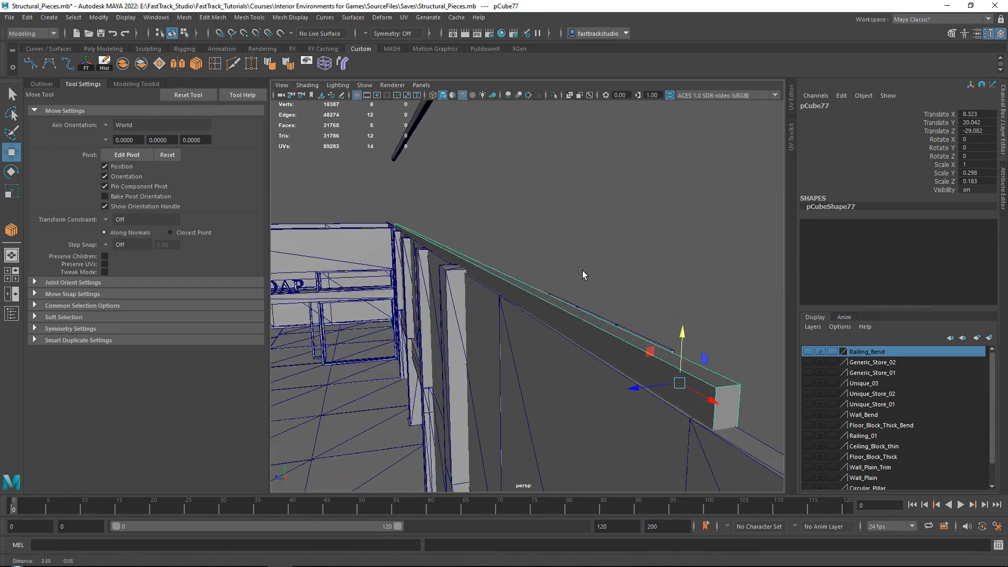
pyautogui.moveTo(638, 387); pyautogui.dragTo(634, 388)
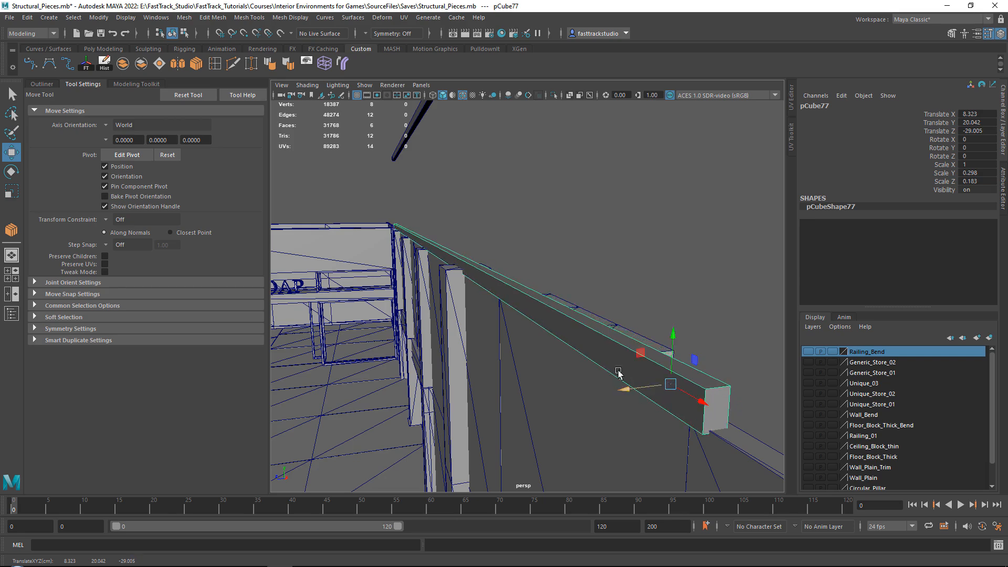
pyautogui.moveTo(607, 205); pyautogui.dragTo(603, 230, button='right')
pyautogui.keyDown('alt'); pyautogui.moveTo(603, 234); pyautogui.dragTo(634, 217); pyautogui.keyUp('alt')
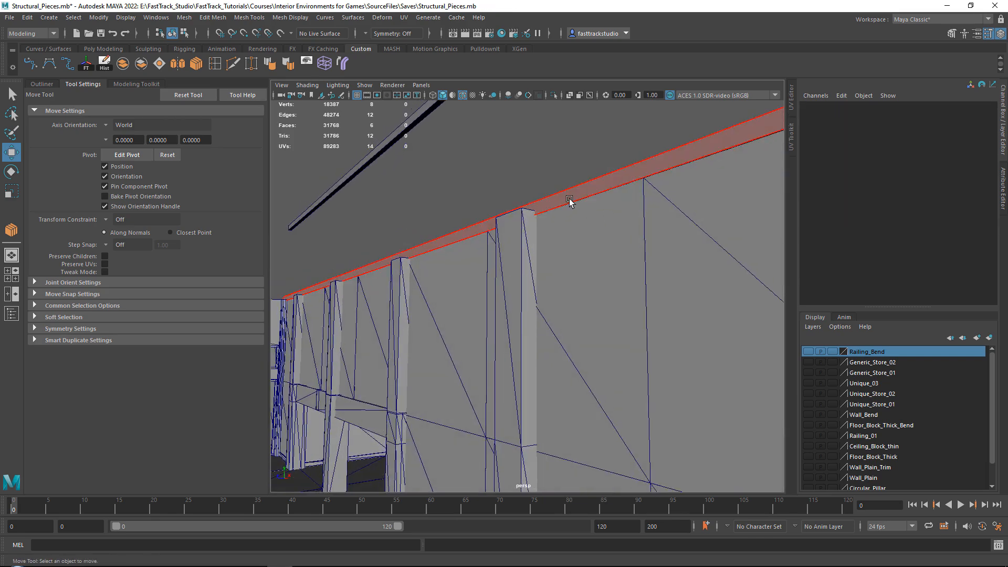
# Thicken the wall-top beam by adjusting its bottom face and its inner side face
pyautogui.click(571, 206)
pyautogui.moveTo(384, 226); pyautogui.dragTo(461, 224)
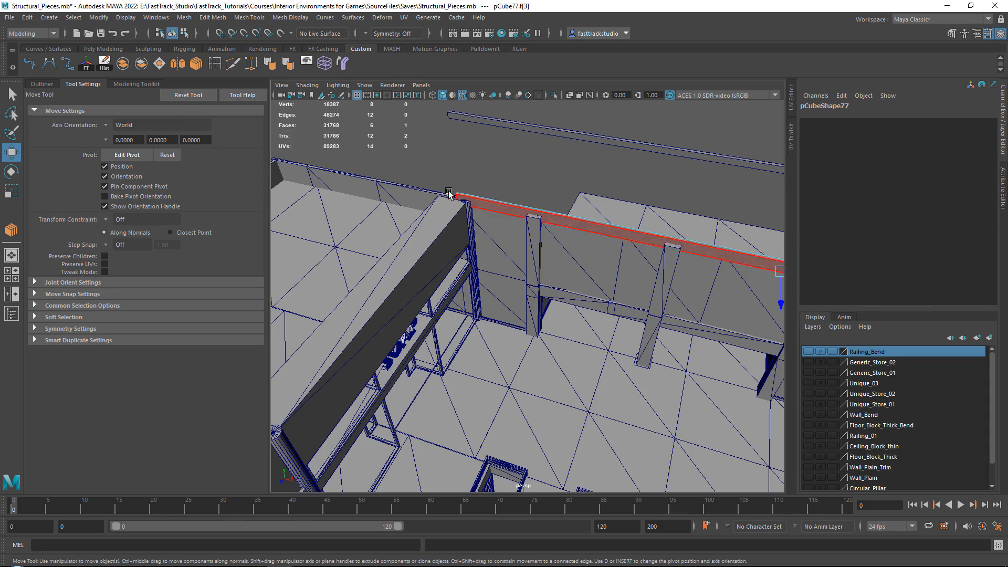
pyautogui.keyDown('alt'); pyautogui.moveTo(614, 223); pyautogui.dragTo(294, 231, button='middle'); pyautogui.keyUp('alt')
pyautogui.click(559, 325)
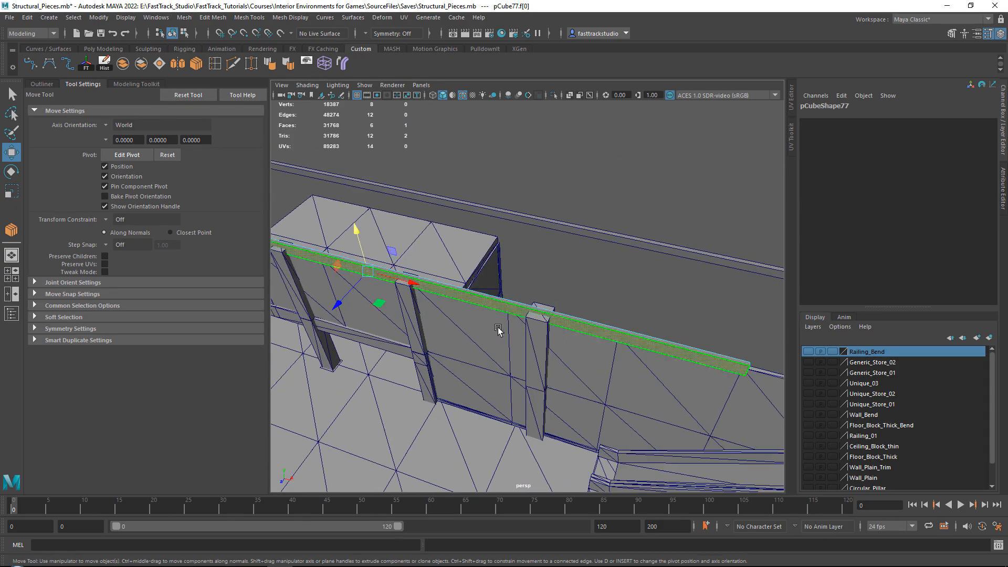
pyautogui.keyDown('alt'); pyautogui.moveTo(500, 330); pyautogui.dragTo(430, 274); pyautogui.keyUp('alt')
pyautogui.scroll(3, 427, 258)
pyautogui.moveTo(331, 208); pyautogui.dragTo(319, 207)
# Extend the wall-top beam's end face to the corner beside the stairs, at about X 14
pyautogui.keyDown('alt'); pyautogui.moveTo(422, 227); pyautogui.dragTo(633, 258); pyautogui.keyUp('alt')
pyautogui.scroll(-4, 493, 254)
pyautogui.keyDown('alt'); pyautogui.moveTo(633, 258); pyautogui.dragTo(477, 265, button='middle'); pyautogui.keyUp('alt')
pyautogui.scroll(4, 440, 285)
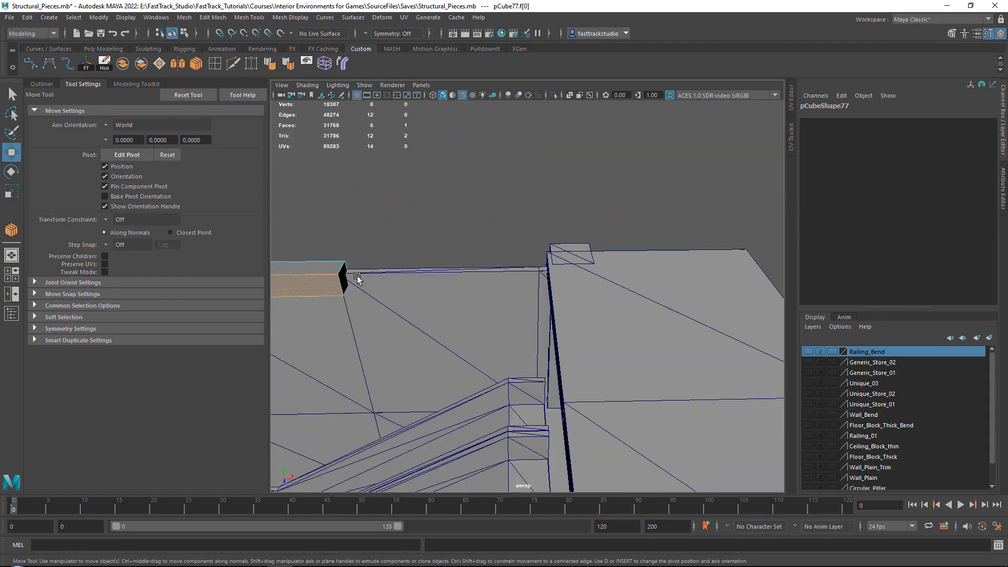
pyautogui.moveTo(394, 276); pyautogui.dragTo(593, 237)
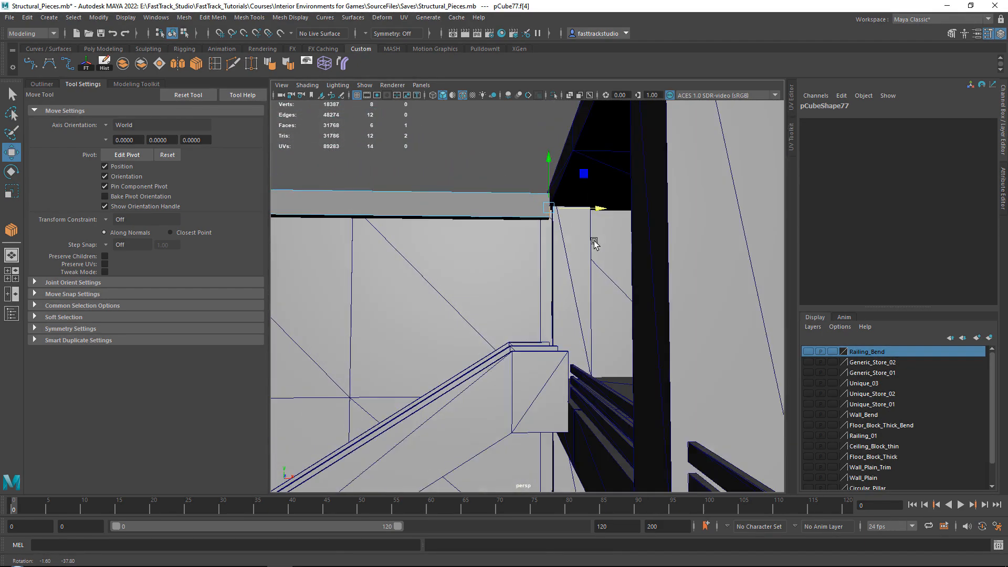
pyautogui.click(583, 212)
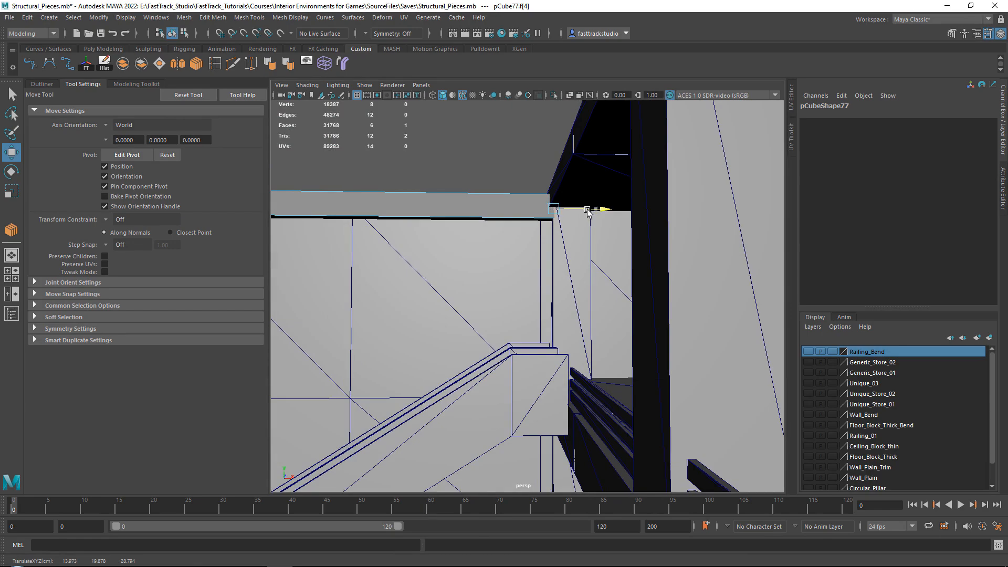
pyautogui.keyDown('alt'); pyautogui.moveTo(587, 211); pyautogui.dragTo(449, 254); pyautogui.keyUp('alt')
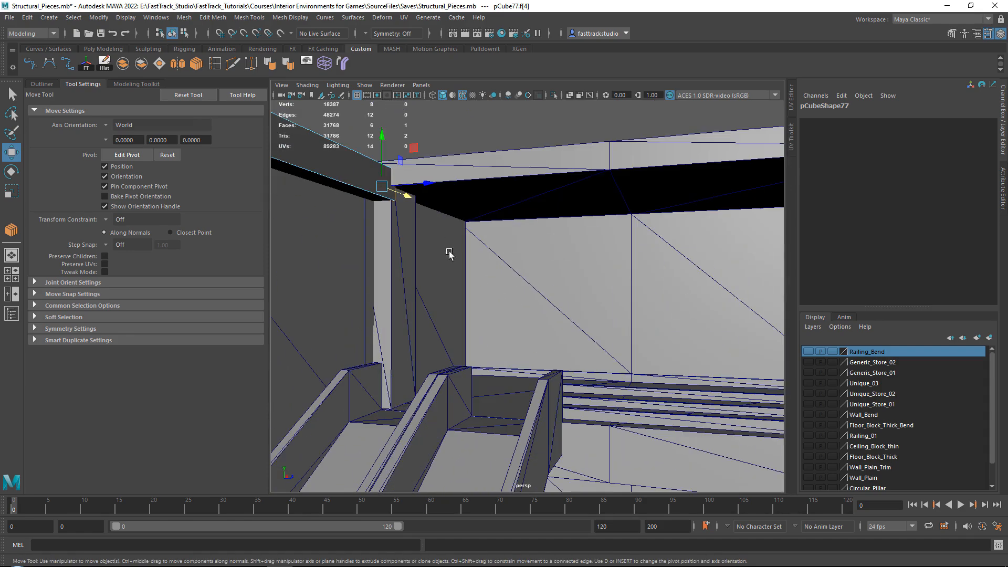
# Move the vertices at the wall-top beam's other end to the corner above the SOAP store, at about X -25.35
pyautogui.keyDown('alt'); pyautogui.moveTo(481, 193); pyautogui.dragTo(537, 234); pyautogui.keyUp('alt')
pyautogui.keyDown('alt'); pyautogui.moveTo(538, 234); pyautogui.dragTo(678, 224, button='middle'); pyautogui.keyUp('alt')
pyautogui.keyDown('alt'); pyautogui.moveTo(678, 225); pyautogui.dragTo(576, 221); pyautogui.keyUp('alt')
pyautogui.keyDown('alt'); pyautogui.moveTo(386, 184); pyautogui.dragTo(531, 200, button='middle'); pyautogui.keyUp('alt')
pyautogui.moveTo(529, 195); pyautogui.dragTo(480, 185, button='right')
pyautogui.moveTo(332, 170); pyautogui.dragTo(545, 317)
pyautogui.scroll(4, 411, 202)
pyautogui.keyDown('alt'); pyautogui.moveTo(411, 203); pyautogui.dragTo(433, 164); pyautogui.keyUp('alt')
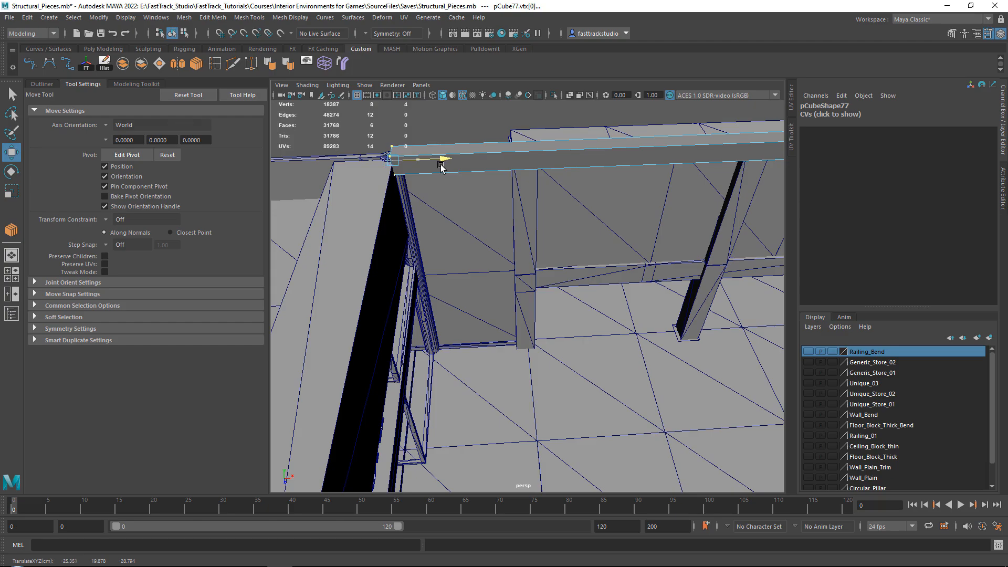
pyautogui.moveTo(474, 152); pyautogui.dragTo(495, 127, button='right')
pyautogui.click(495, 126)
# Set the floating upper beam's height to about Y 25.395, checking it against the roof reference images
pyautogui.scroll(-6, 548, 152)
pyautogui.keyDown('alt'); pyautogui.moveTo(549, 200); pyautogui.dragTo(352, 236, button='middle'); pyautogui.keyUp('alt')
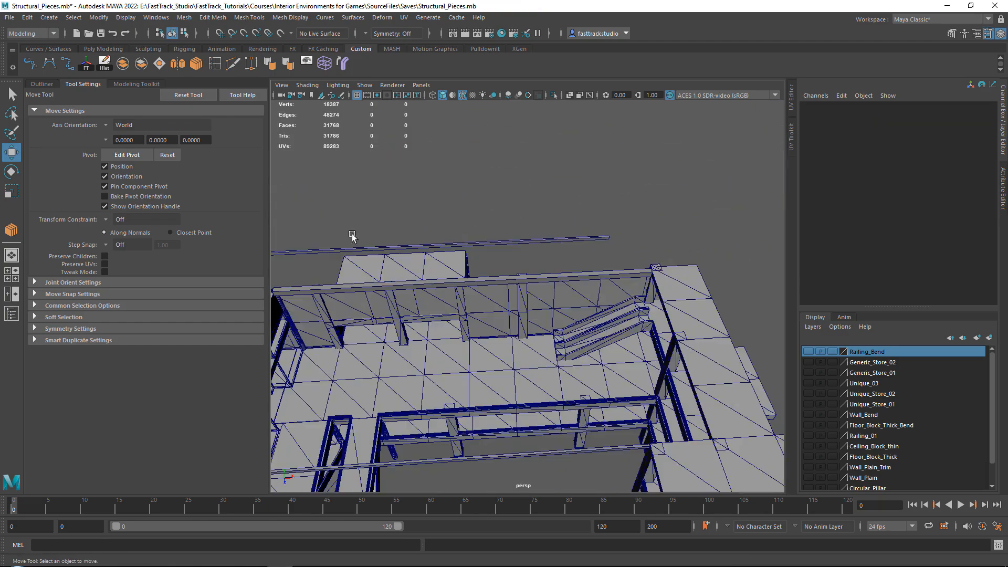
pyautogui.moveTo(572, 254); pyautogui.dragTo(572, 255)
pyautogui.keyDown('alt'); pyautogui.moveTo(556, 247); pyautogui.dragTo(487, 211); pyautogui.keyUp('alt')
pyautogui.keyDown('alt'); pyautogui.moveTo(669, 203); pyautogui.dragTo(586, 178); pyautogui.keyUp('alt')
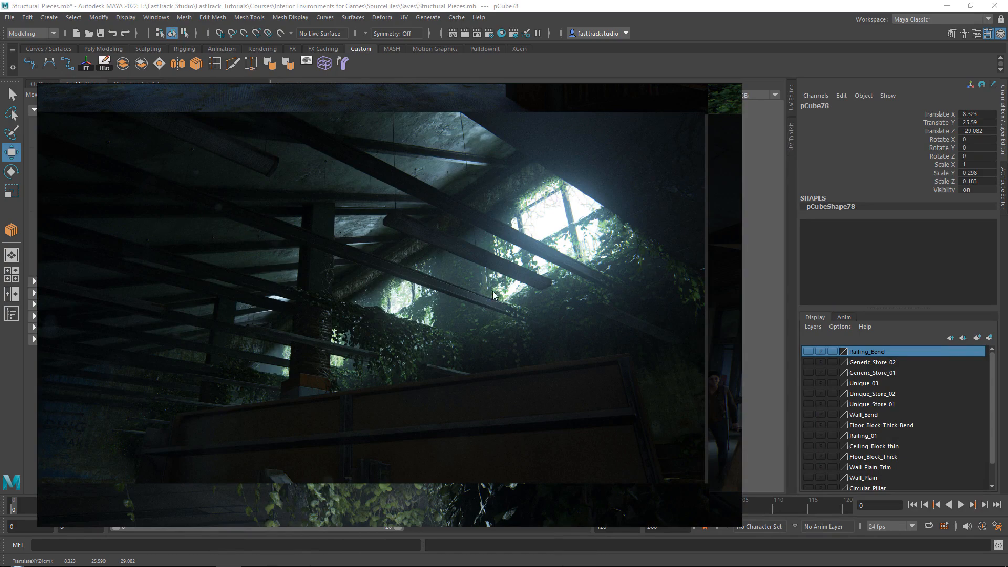
pyautogui.moveTo(244, 205); pyautogui.dragTo(1007, 223, button='right')
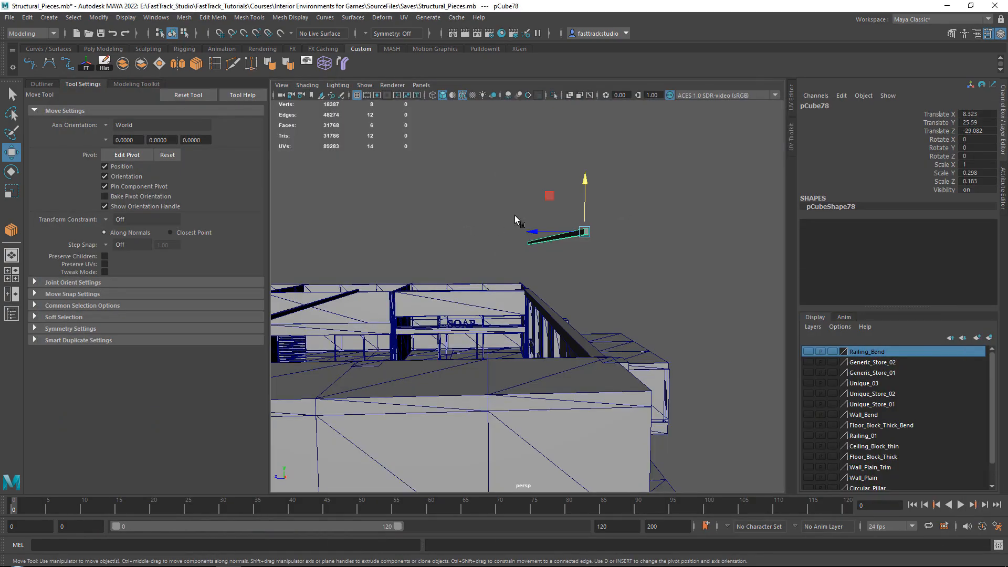
pyautogui.keyDown('alt'); pyautogui.moveTo(514, 215); pyautogui.dragTo(586, 201); pyautogui.keyUp('alt')
pyautogui.keyDown('alt'); pyautogui.moveTo(587, 202); pyautogui.dragTo(637, 251); pyautogui.keyUp('alt')
pyautogui.keyDown('alt'); pyautogui.moveTo(637, 252); pyautogui.dragTo(596, 155, button='middle'); pyautogui.keyUp('alt')
pyautogui.keyDown('alt'); pyautogui.moveTo(596, 156); pyautogui.dragTo(500, 249); pyautogui.keyUp('alt')
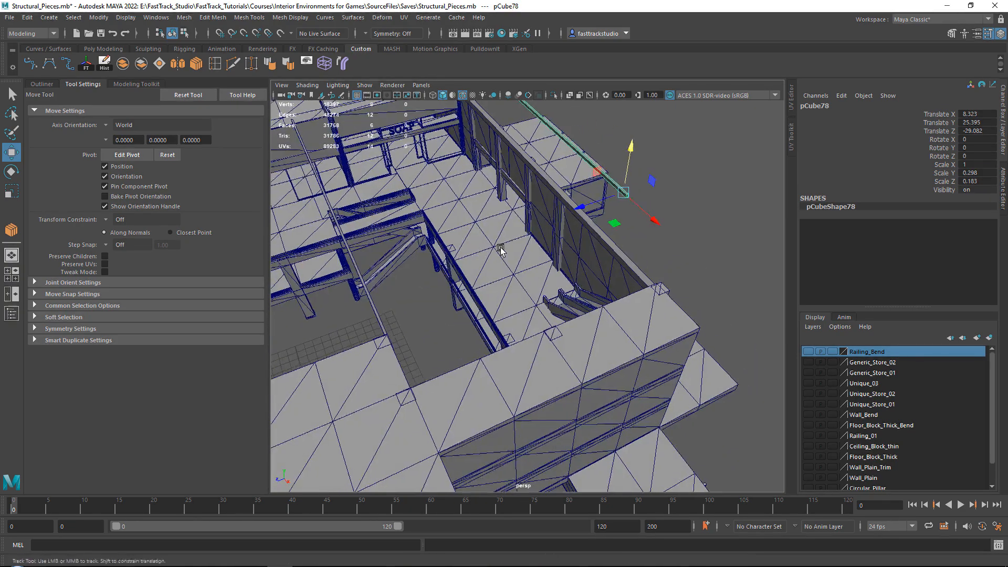
# Duplicate the wall-top beam beside the courtyard opening and rotate the copy to -90 degrees around Y
pyautogui.keyDown('alt'); pyautogui.moveTo(500, 249); pyautogui.dragTo(535, 247, button='middle'); pyautogui.keyUp('alt')
pyautogui.click(479, 302)
pyautogui.keyDown('alt'); pyautogui.moveTo(514, 299); pyautogui.dragTo(526, 262); pyautogui.keyUp('alt')
pyautogui.keyDown('alt'); pyautogui.moveTo(514, 250); pyautogui.dragTo(511, 289, button='middle'); pyautogui.keyUp('alt')
pyautogui.keyDown('alt'); pyautogui.moveTo(510, 288); pyautogui.dragTo(535, 323); pyautogui.keyUp('alt')
pyautogui.press('e')
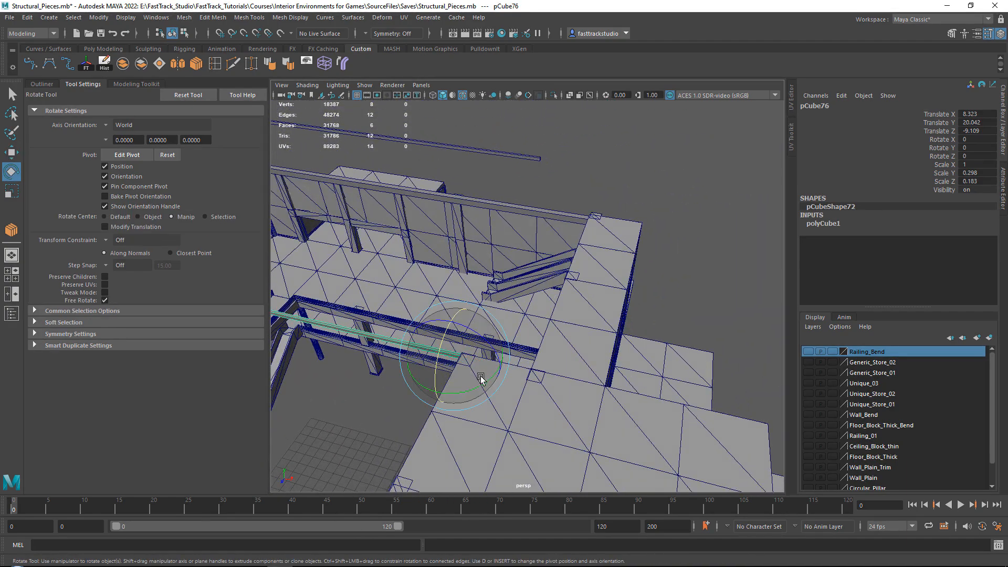
pyautogui.keyDown('shift'); pyautogui.moveTo(479, 389); pyautogui.dragTo(413, 406); pyautogui.keyUp('shift')
pyautogui.press('w')
# Position the rotated beam at the wall corner, at about X 13.259 and Z -9.63
pyautogui.scroll(5, 442, 369)
pyautogui.keyDown('alt'); pyautogui.moveTo(441, 369); pyautogui.dragTo(436, 322); pyautogui.keyUp('alt')
pyautogui.keyDown('alt'); pyautogui.moveTo(442, 274); pyautogui.dragTo(480, 317); pyautogui.keyUp('alt')
pyautogui.moveTo(480, 317); pyautogui.dragTo(569, 277, button='middle')
pyautogui.keyDown('alt'); pyautogui.moveTo(569, 277); pyautogui.dragTo(591, 240); pyautogui.keyUp('alt')
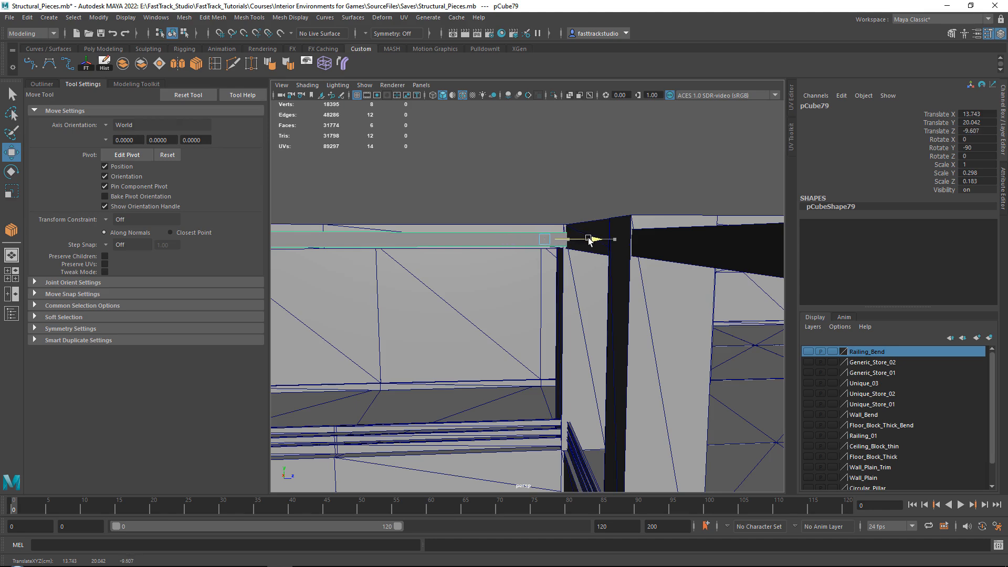
pyautogui.keyDown('alt'); pyautogui.moveTo(588, 240); pyautogui.dragTo(572, 269); pyautogui.keyUp('alt')
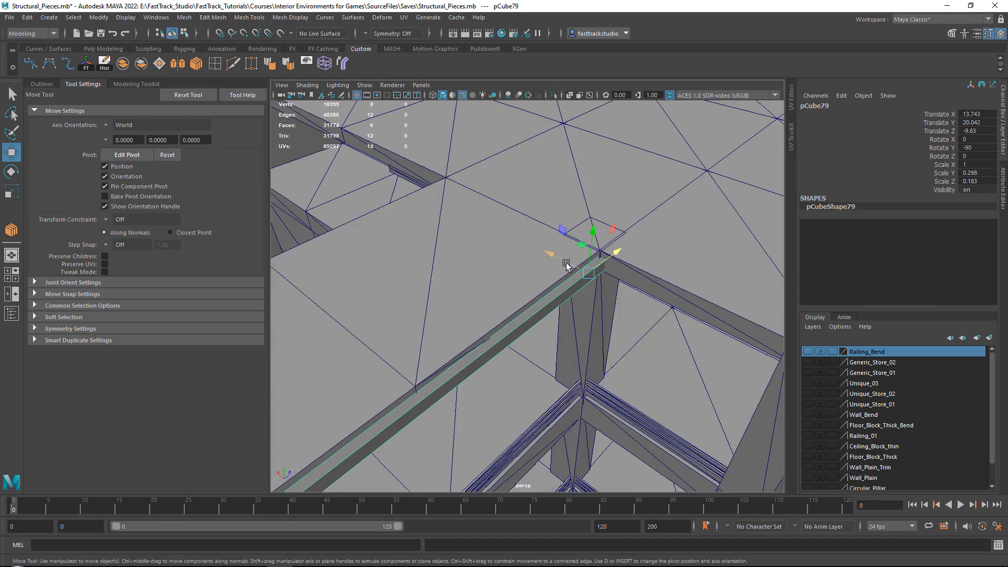
pyautogui.moveTo(565, 264); pyautogui.dragTo(580, 269, button='middle')
pyautogui.keyDown('alt'); pyautogui.moveTo(580, 269); pyautogui.dragTo(515, 197); pyautogui.keyUp('alt')
pyautogui.moveTo(592, 366); pyautogui.dragTo(583, 363)
pyautogui.keyDown('alt'); pyautogui.moveTo(583, 363); pyautogui.dragTo(439, 230); pyautogui.keyUp('alt')
# Shorten the rotated beam by moving its far end vertices to the wall corner beside the stairs, at about Z -28.8
pyautogui.moveTo(561, 157); pyautogui.dragTo(489, 156, button='right')
pyautogui.keyDown('alt'); pyautogui.moveTo(491, 160); pyautogui.dragTo(540, 205); pyautogui.keyUp('alt')
pyautogui.keyDown('alt'); pyautogui.moveTo(540, 205); pyautogui.dragTo(446, 197, button='right'); pyautogui.keyUp('alt')
pyautogui.moveTo(358, 187); pyautogui.dragTo(580, 319)
pyautogui.keyDown('alt'); pyautogui.moveTo(531, 250); pyautogui.dragTo(450, 287, button='middle'); pyautogui.keyUp('alt')
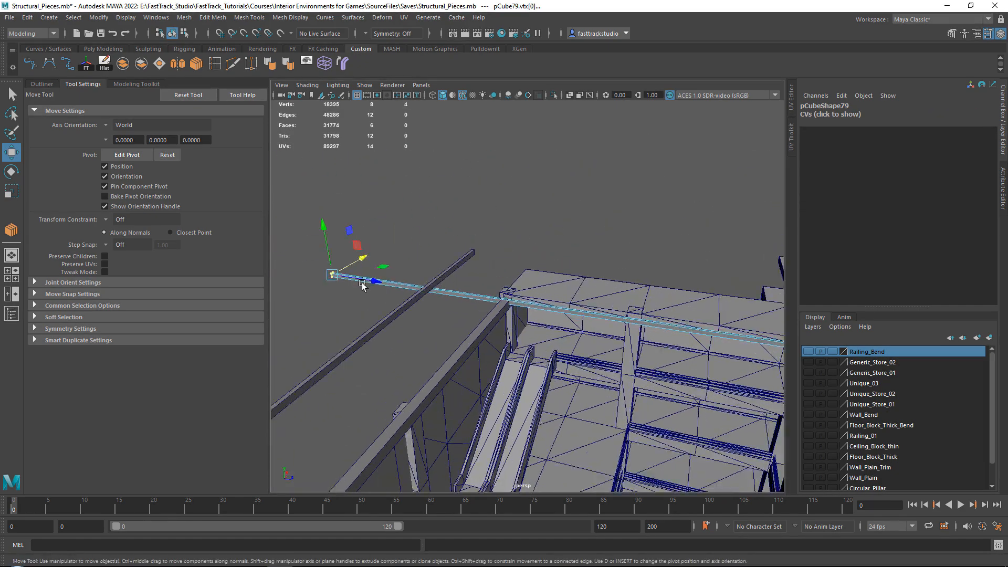
pyautogui.moveTo(362, 285); pyautogui.dragTo(525, 294)
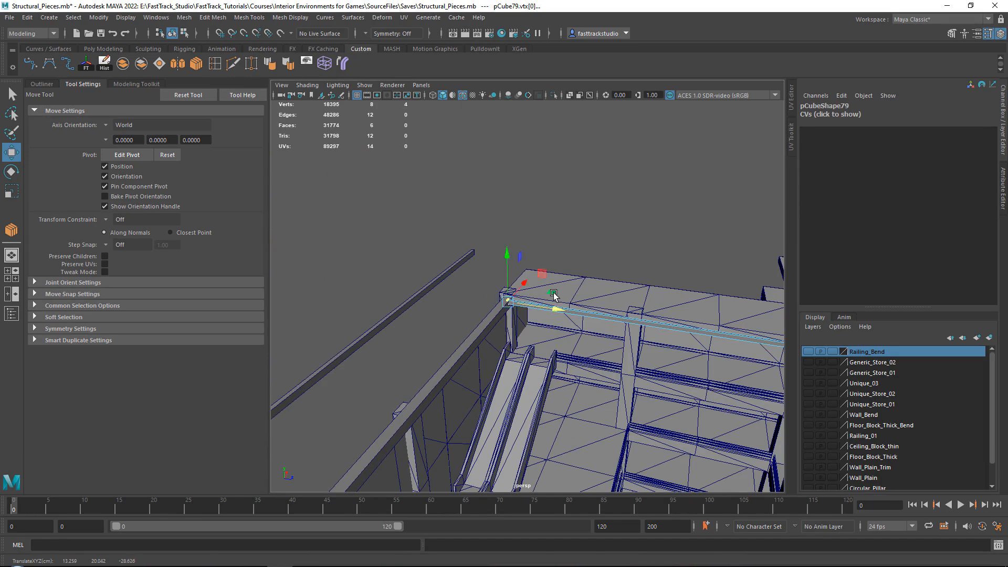
pyautogui.keyDown('alt'); pyautogui.moveTo(553, 295); pyautogui.dragTo(530, 299, button='right'); pyautogui.keyUp('alt')
pyautogui.keyDown('alt'); pyautogui.moveTo(530, 300); pyautogui.dragTo(540, 257); pyautogui.keyUp('alt')
pyautogui.keyDown('alt'); pyautogui.moveTo(539, 257); pyautogui.dragTo(533, 294, button='middle'); pyautogui.keyUp('alt')
# Check the roof reference images and lower the rotated beam to about Y 20.014
pyautogui.moveTo(563, 201); pyautogui.dragTo(604, 180, button='right')
pyautogui.keyDown('alt'); pyautogui.moveTo(604, 207); pyautogui.dragTo(377, 183, button='middle'); pyautogui.keyUp('alt')
pyautogui.keyDown('alt'); pyautogui.moveTo(567, 231); pyautogui.dragTo(462, 241, button='middle'); pyautogui.keyUp('alt')
pyautogui.keyDown('alt'); pyautogui.moveTo(612, 248); pyautogui.dragTo(563, 322); pyautogui.keyUp('alt')
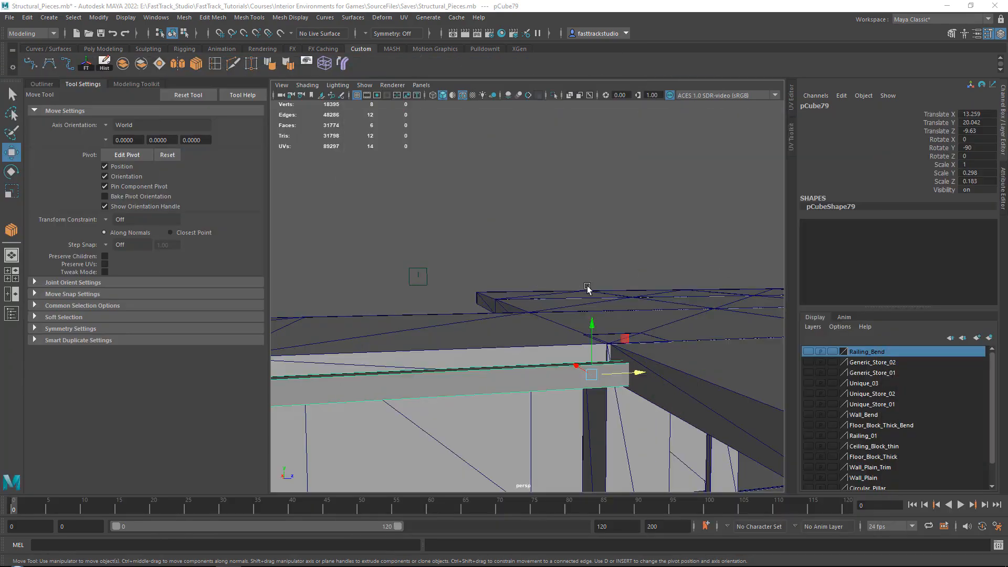
pyautogui.keyDown('alt'); pyautogui.moveTo(587, 288); pyautogui.dragTo(571, 240); pyautogui.keyUp('alt')
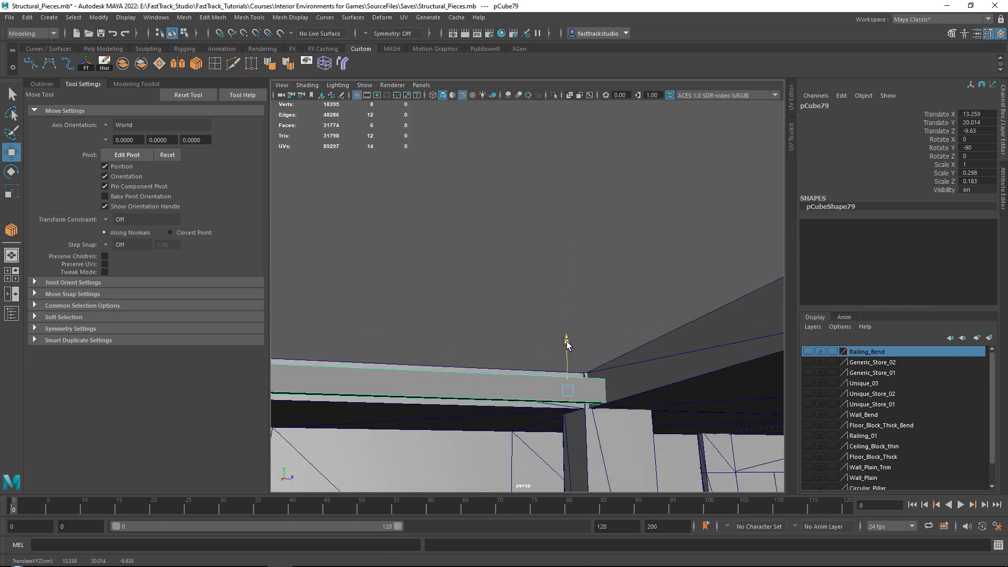
# Duplicate the rotated beam and place the copy directly above it at about Y 20.315
pyautogui.moveTo(567, 343)
pyautogui.keyDown('shift'); pyautogui.mouseDown()
pyautogui.moveTo(564, 313)
pyautogui.moveTo(600, 359)
pyautogui.moveTo(594, 349)
pyautogui.mouseUp(); pyautogui.keyUp('shift')
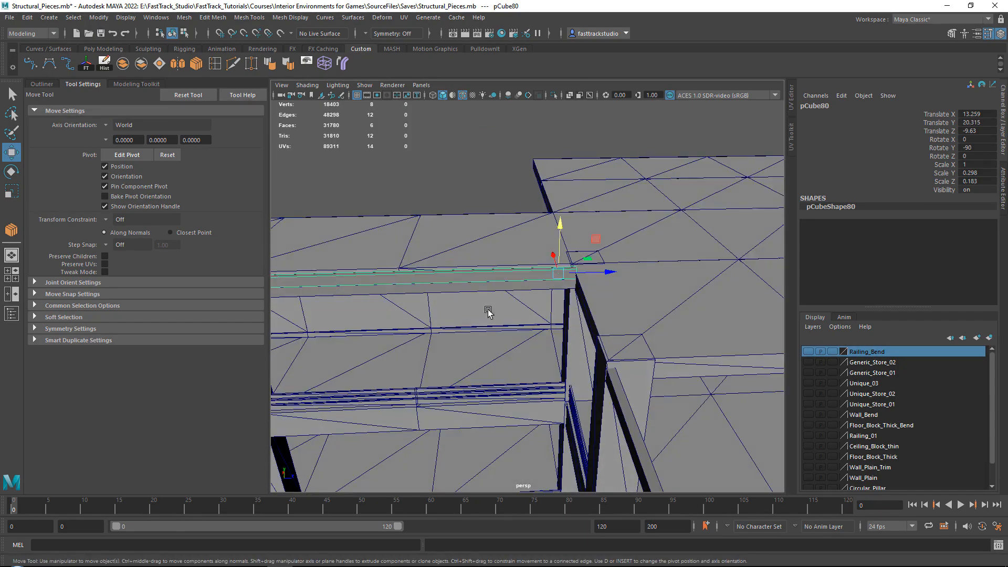
pyautogui.keyDown('alt'); pyautogui.moveTo(487, 309); pyautogui.dragTo(584, 318, button='middle'); pyautogui.keyUp('alt')
pyautogui.keyDown('alt'); pyautogui.moveTo(585, 318); pyautogui.dragTo(535, 292); pyautogui.keyUp('alt')
pyautogui.keyDown('alt'); pyautogui.moveTo(535, 292); pyautogui.dragTo(551, 294, button='middle'); pyautogui.keyUp('alt')
pyautogui.keyDown('alt'); pyautogui.moveTo(552, 294); pyautogui.dragTo(588, 298); pyautogui.keyUp('alt')
pyautogui.click(588, 298)
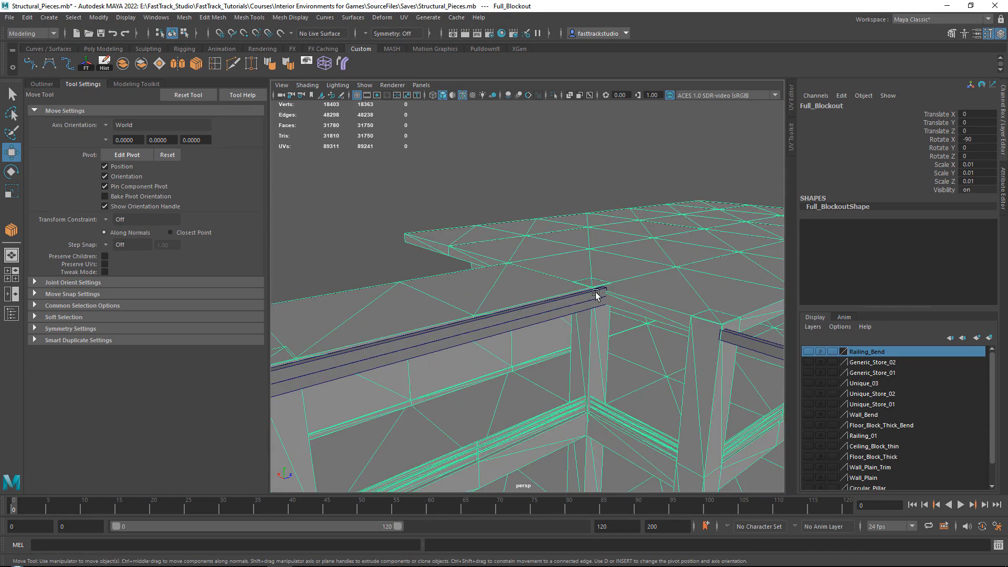
pyautogui.click(596, 295)
# Raise the upper copy's far end vertices to the floating beam's height so the copy slopes upward
pyautogui.keyDown('alt'); pyautogui.moveTo(595, 286); pyautogui.dragTo(491, 248); pyautogui.keyUp('alt')
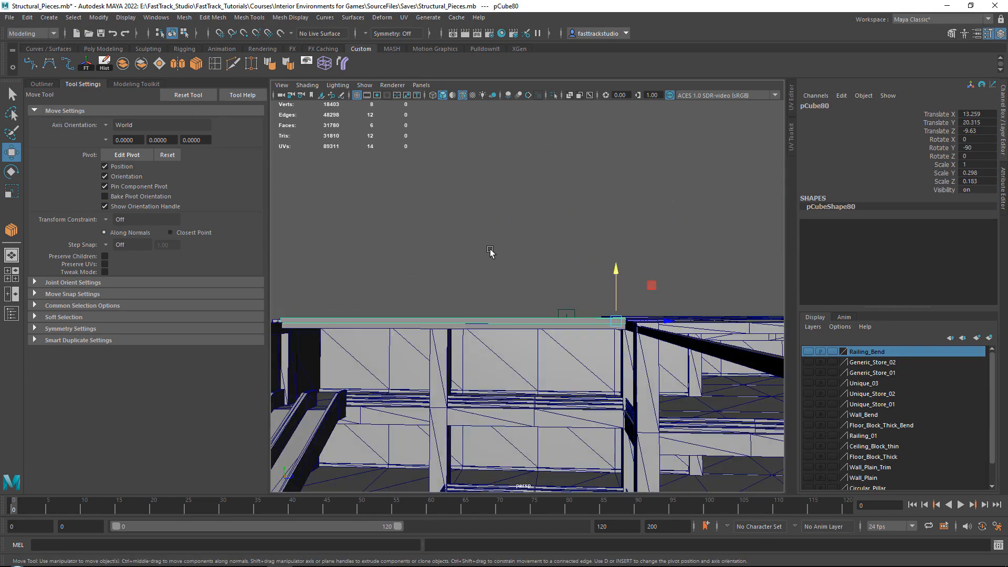
pyautogui.moveTo(491, 248); pyautogui.dragTo(449, 266, button='right')
pyautogui.keyDown('alt'); pyautogui.moveTo(532, 272); pyautogui.dragTo(512, 280); pyautogui.keyUp('alt')
pyautogui.moveTo(574, 249); pyautogui.dragTo(622, 235, button='right')
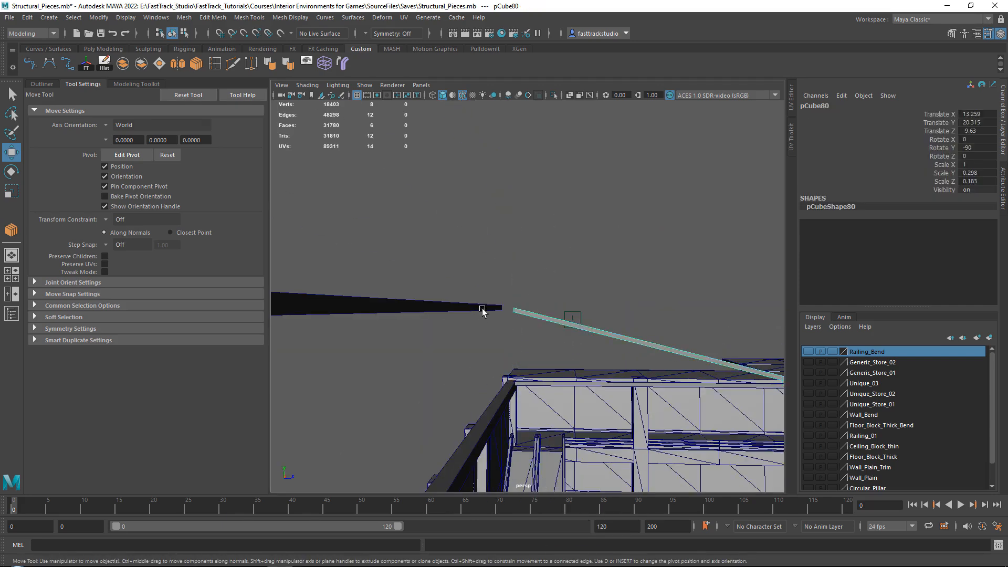
# Extend the floating beam's end vertices to line up with the sloped beam, at about X 13.5
pyautogui.click(533, 294)
pyautogui.scroll(-4, 534, 299)
pyautogui.click(503, 303)
pyautogui.keyDown('alt'); pyautogui.moveTo(504, 302); pyautogui.dragTo(583, 265); pyautogui.keyUp('alt')
pyautogui.moveTo(612, 236); pyautogui.dragTo(562, 234, button='right')
pyautogui.scroll(4, 540, 302)
pyautogui.moveTo(474, 263); pyautogui.dragTo(631, 292)
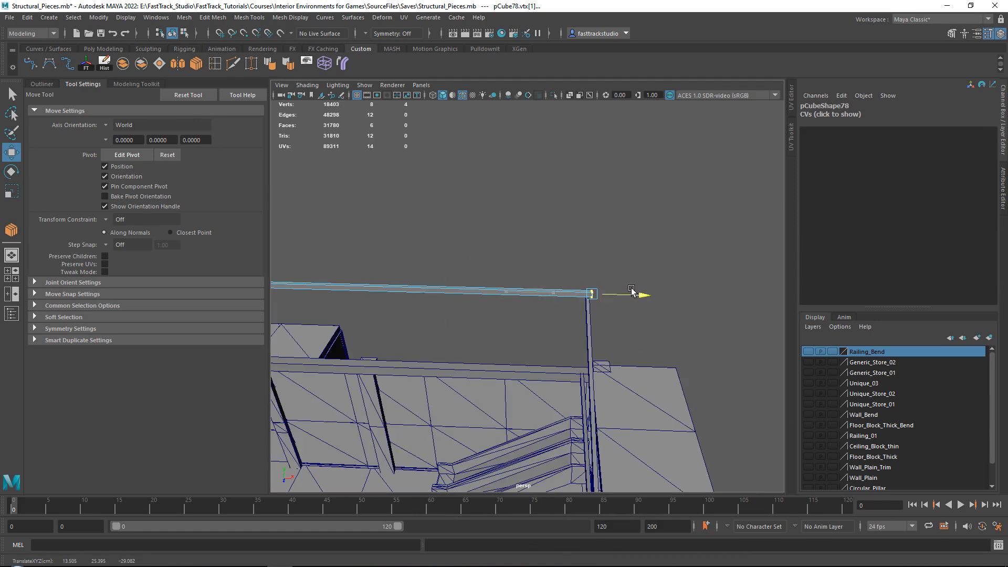
pyautogui.keyDown('alt'); pyautogui.moveTo(619, 285); pyautogui.dragTo(556, 259, button='middle'); pyautogui.keyUp('alt')
pyautogui.keyDown('alt'); pyautogui.moveTo(556, 258); pyautogui.dragTo(564, 282); pyautogui.keyUp('alt')
pyautogui.scroll(4, 563, 260)
pyautogui.keyDown('alt'); pyautogui.moveTo(562, 247); pyautogui.dragTo(579, 258); pyautogui.keyUp('alt')
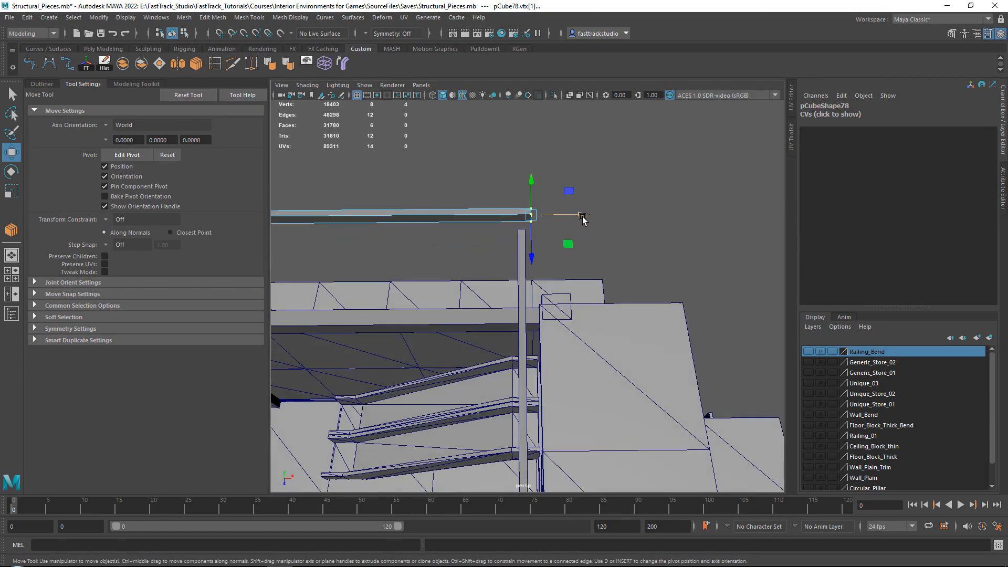
pyautogui.moveTo(582, 216); pyautogui.dragTo(578, 212)
pyautogui.moveTo(499, 173); pyautogui.dragTo(546, 158, button='right')
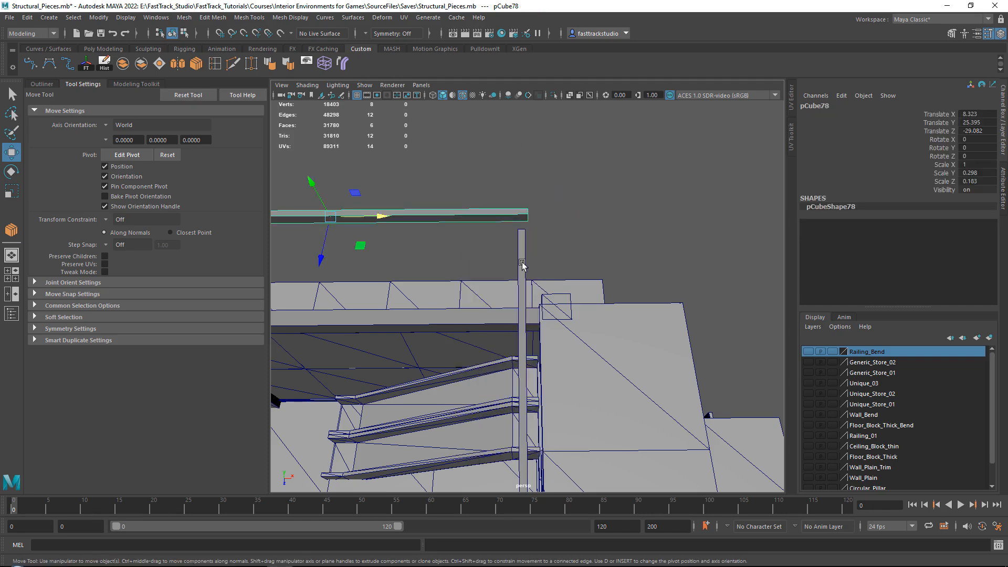
# Move the sloped beam's raised end vertices so they meet the end of the floating beam
pyautogui.click(522, 270)
pyautogui.moveTo(612, 211); pyautogui.dragTo(565, 210, button='right')
pyautogui.moveTo(564, 252); pyautogui.dragTo(466, 197)
pyautogui.keyDown('alt'); pyautogui.moveTo(451, 265); pyautogui.dragTo(577, 186); pyautogui.keyUp('alt')
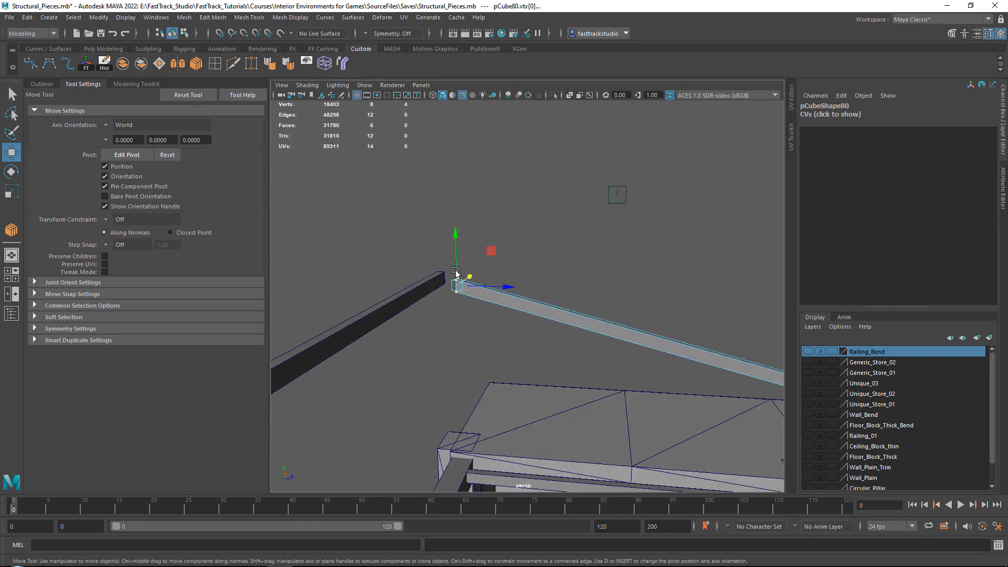
pyautogui.scroll(4, 479, 278)
pyautogui.moveTo(447, 244); pyautogui.dragTo(355, 253)
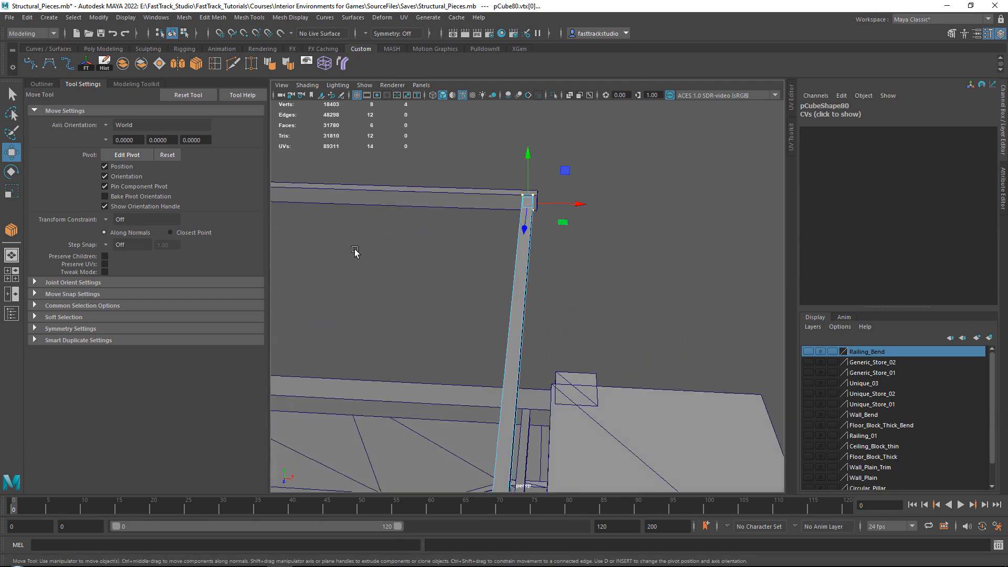
# Select the sloped beam together with the flat beam below it and shift both to about X 13.744
pyautogui.moveTo(481, 165); pyautogui.dragTo(531, 140, button='right')
pyautogui.click(502, 193)
pyautogui.moveTo(515, 140); pyautogui.dragTo(525, 328)
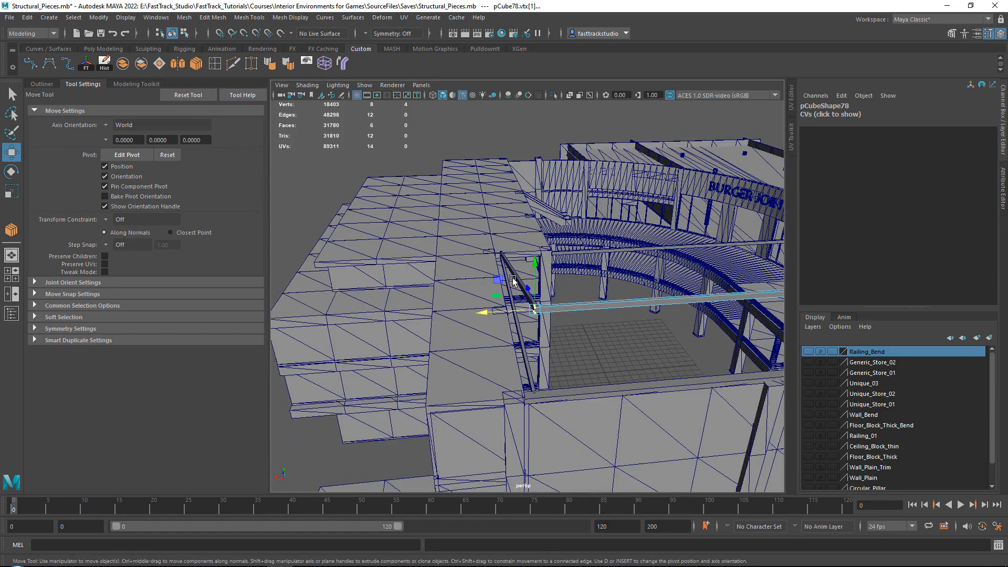
pyautogui.keyDown('alt'); pyautogui.moveTo(510, 273); pyautogui.dragTo(513, 313); pyautogui.keyUp('alt')
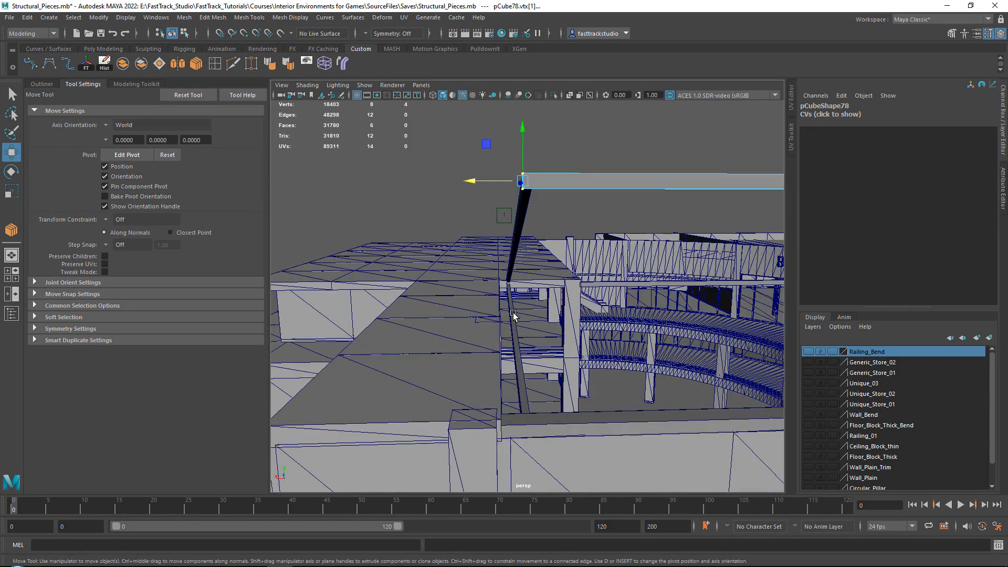
pyautogui.moveTo(565, 175); pyautogui.dragTo(581, 159, button='right')
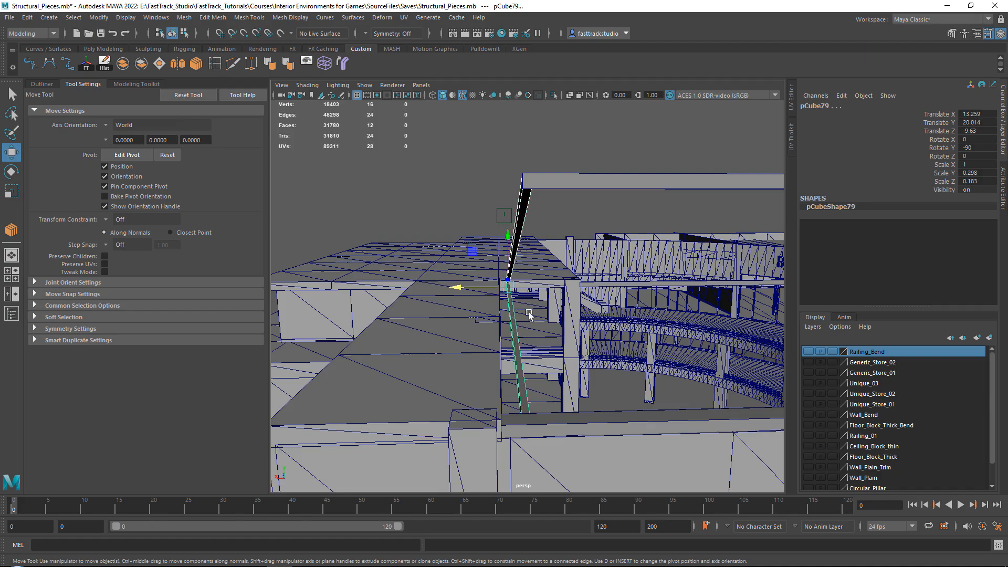
pyautogui.keyDown('alt'); pyautogui.moveTo(529, 315); pyautogui.dragTo(617, 193); pyautogui.keyUp('alt')
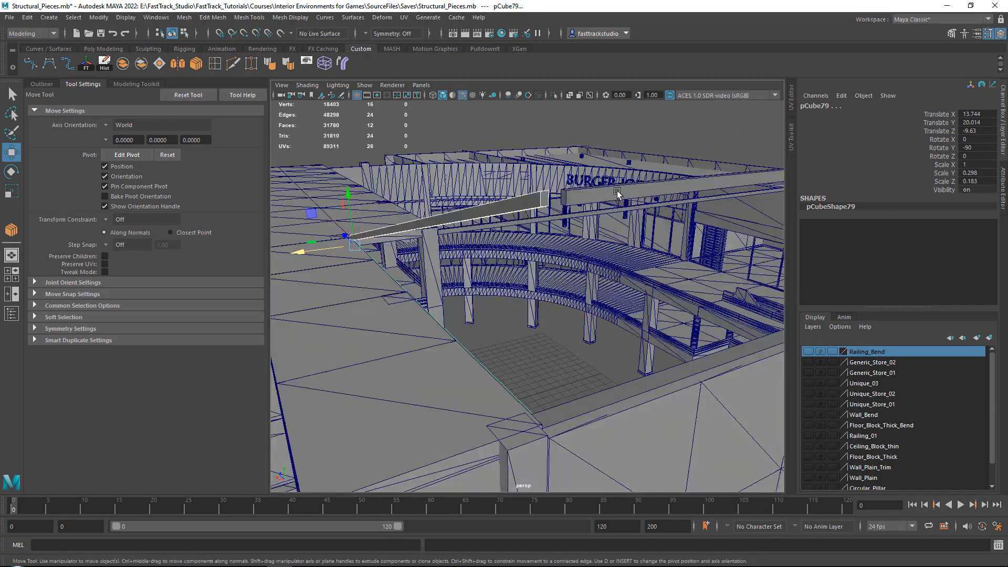
# Extend the floating beam's end vertices to the shifted sloped beam, at about X 13.834
pyautogui.click(585, 193)
pyautogui.moveTo(654, 135); pyautogui.dragTo(582, 137, button='right')
pyautogui.keyDown('alt'); pyautogui.moveTo(588, 229); pyautogui.dragTo(544, 244); pyautogui.keyUp('alt')
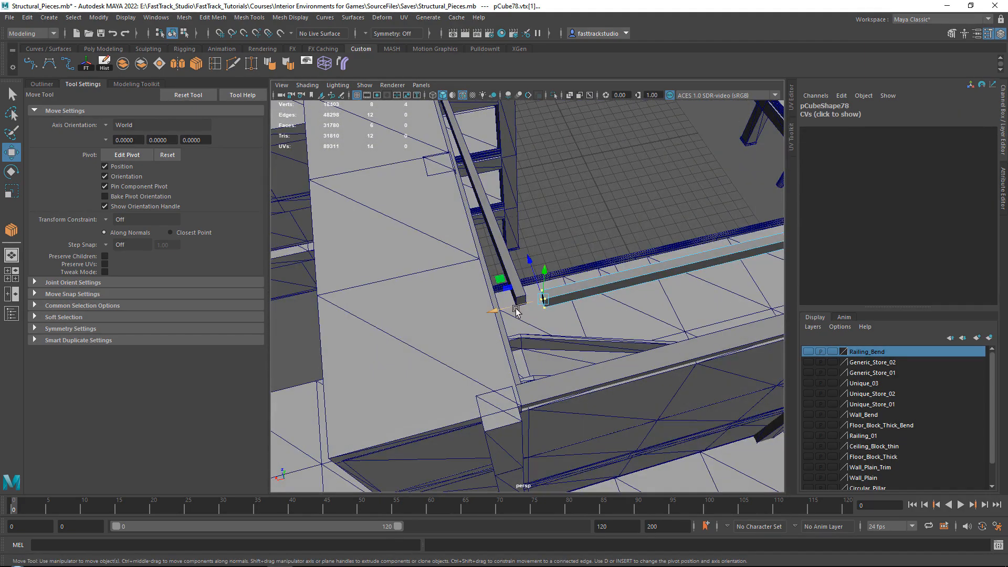
pyautogui.moveTo(516, 311); pyautogui.dragTo(500, 311)
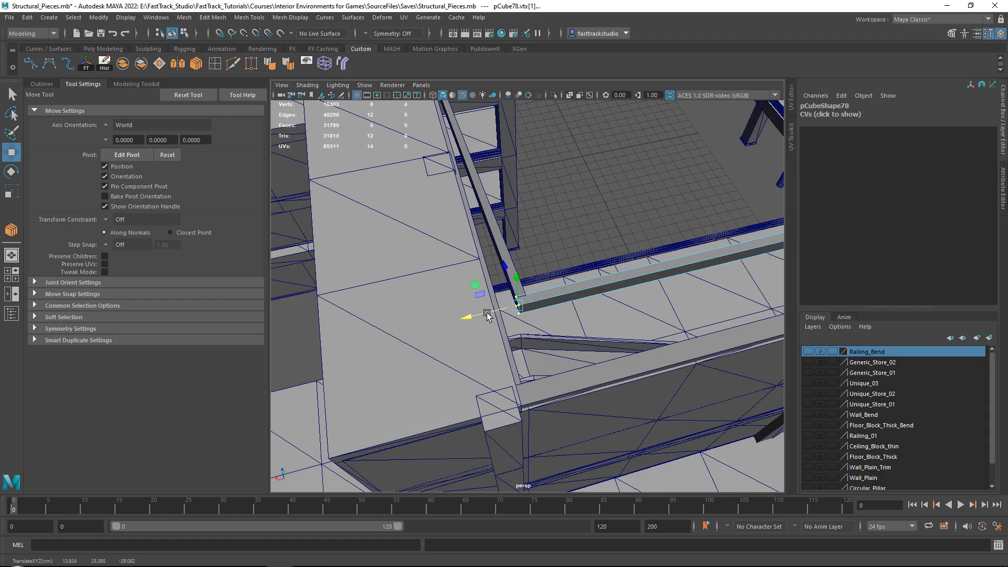
pyautogui.keyDown('alt'); pyautogui.moveTo(550, 284); pyautogui.dragTo(632, 212); pyautogui.keyUp('alt')
pyautogui.moveTo(657, 126); pyautogui.dragTo(687, 113, button='right')
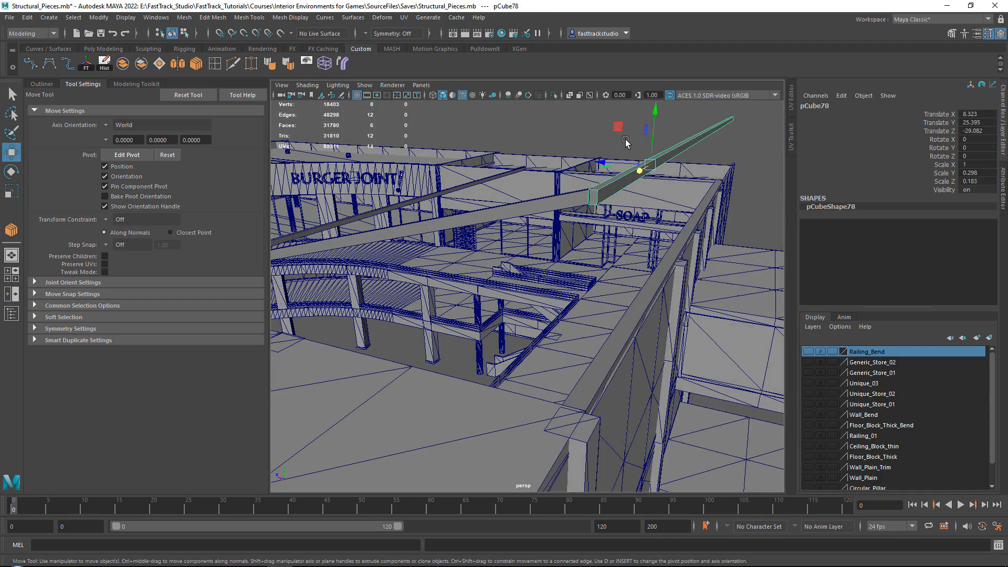
pyautogui.click(625, 144)
pyautogui.click(600, 187)
pyautogui.keyDown('alt'); pyautogui.moveTo(600, 187); pyautogui.dragTo(490, 241); pyautogui.keyUp('alt')
pyautogui.click(531, 245)
pyautogui.scroll(-1, 533, 246)
pyautogui.keyDown('alt'); pyautogui.moveTo(489, 241); pyautogui.dragTo(445, 247, button='middle'); pyautogui.keyUp('alt')
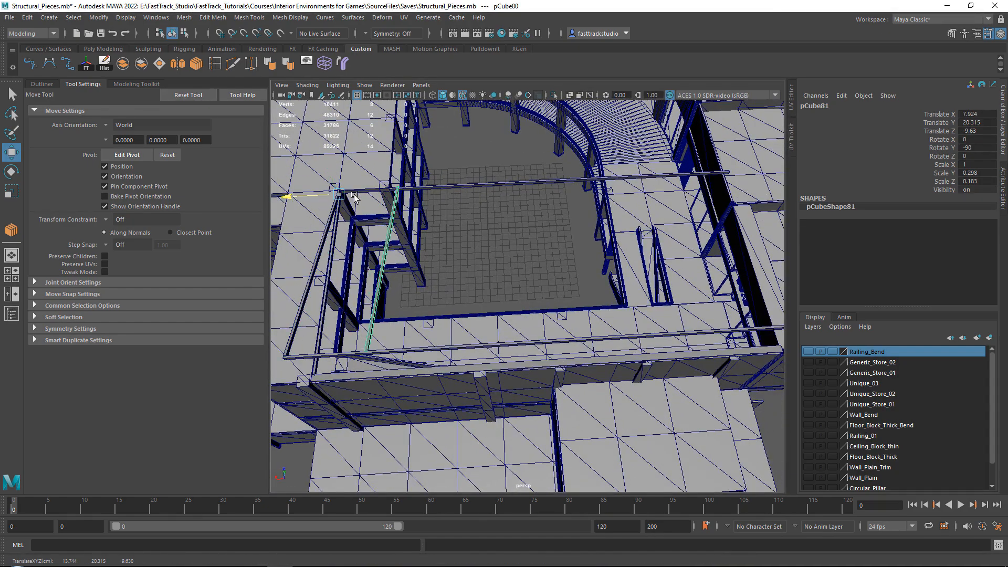
pyautogui.press('Delete')
# Duplicate the sloped and flat beams together and move the copied pair to about X 6.182
pyautogui.click(311, 279)
pyautogui.keyDown('alt'); pyautogui.moveTo(336, 278); pyautogui.dragTo(564, 227, button='middle'); pyautogui.keyUp('alt')
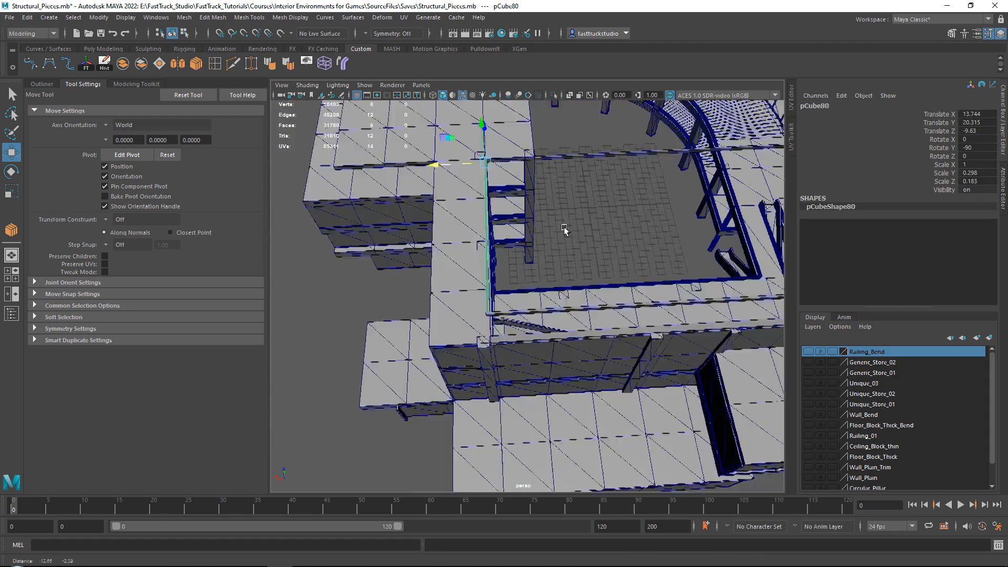
pyautogui.scroll(3, 564, 228)
pyautogui.moveTo(564, 227)
pyautogui.keyDown('alt'); pyautogui.mouseDown()
pyautogui.moveTo(491, 246)
pyautogui.moveTo(499, 238)
pyautogui.moveTo(491, 255)
pyautogui.mouseUp(); pyautogui.keyUp('alt')
pyautogui.keyDown('shift'); pyautogui.click(517, 271); pyautogui.keyUp('shift')
pyautogui.scroll(-4, 540, 265)
pyautogui.keyDown('shift'); pyautogui.moveTo(364, 206); pyautogui.dragTo(441, 207); pyautogui.keyUp('shift')
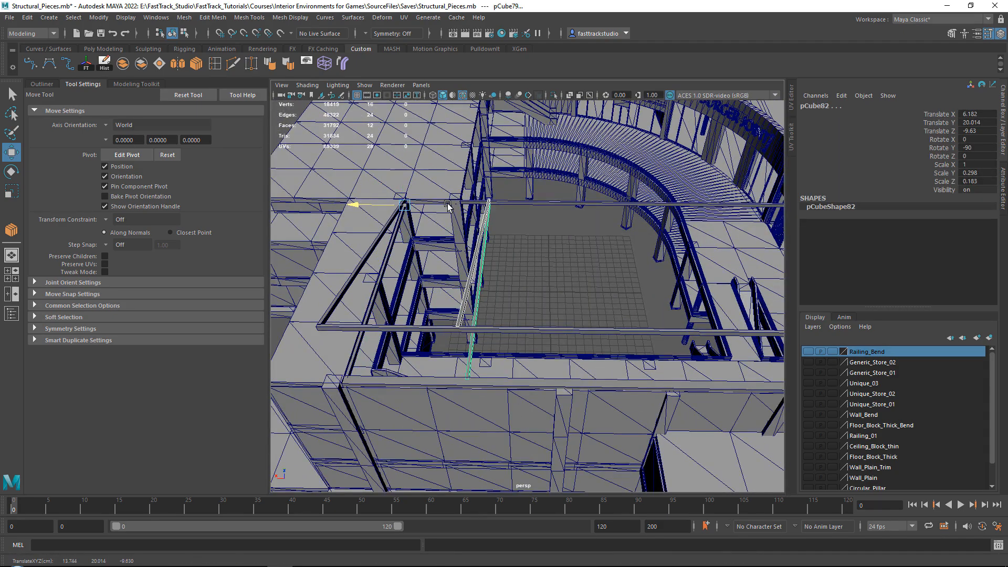
# Repeat the offset duplication of the beam pair across the courtyard opening, reaching about X -16.505
pyautogui.scroll(-4, 563, 220)
pyautogui.keyDown('alt'); pyautogui.moveTo(563, 220); pyautogui.dragTo(571, 263); pyautogui.keyUp('alt')
pyautogui.hotkey('shift', 'd')
pyautogui.hotkey('shift', 'd')
pyautogui.hotkey('shift', 'd')
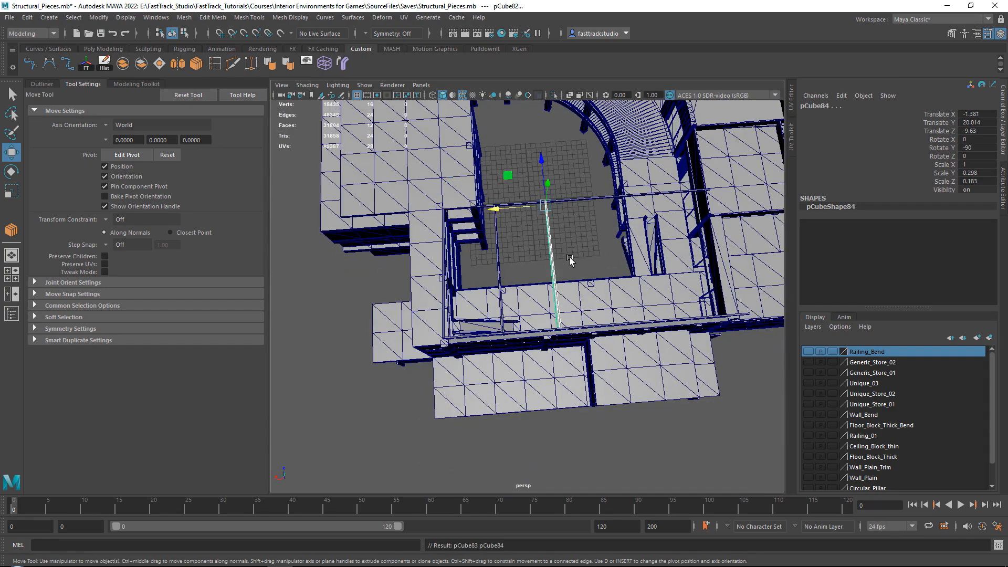
pyautogui.keyDown('alt'); pyautogui.moveTo(650, 205); pyautogui.dragTo(450, 234, button='middle'); pyautogui.keyUp('alt')
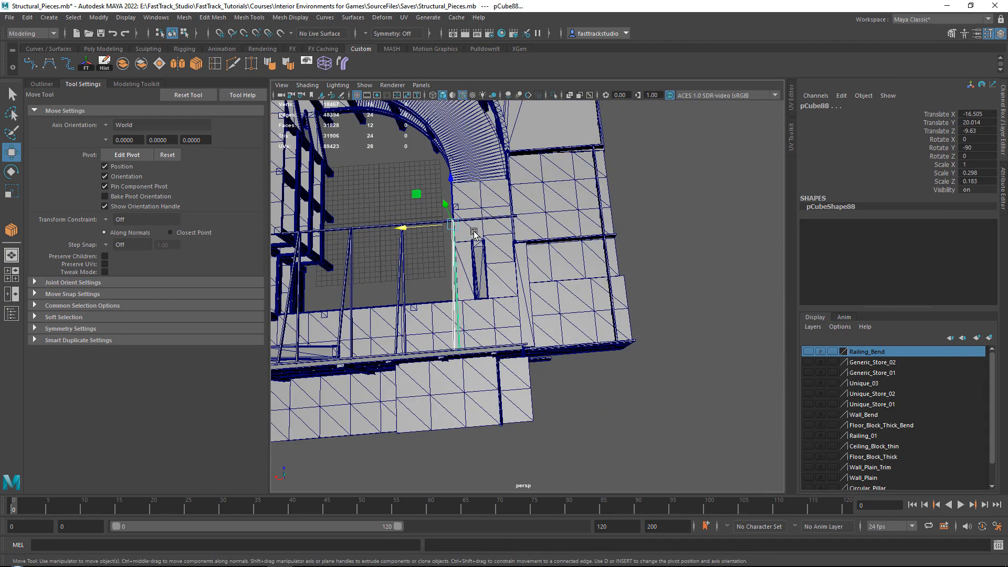
# Place the last duplicated beam pair against the far wall, at about X -25.221
pyautogui.scroll(4, 490, 236)
pyautogui.keyDown('alt'); pyautogui.moveTo(508, 239); pyautogui.dragTo(491, 210); pyautogui.keyUp('alt')
pyautogui.scroll(2, 471, 239)
pyautogui.scroll(1, 497, 208)
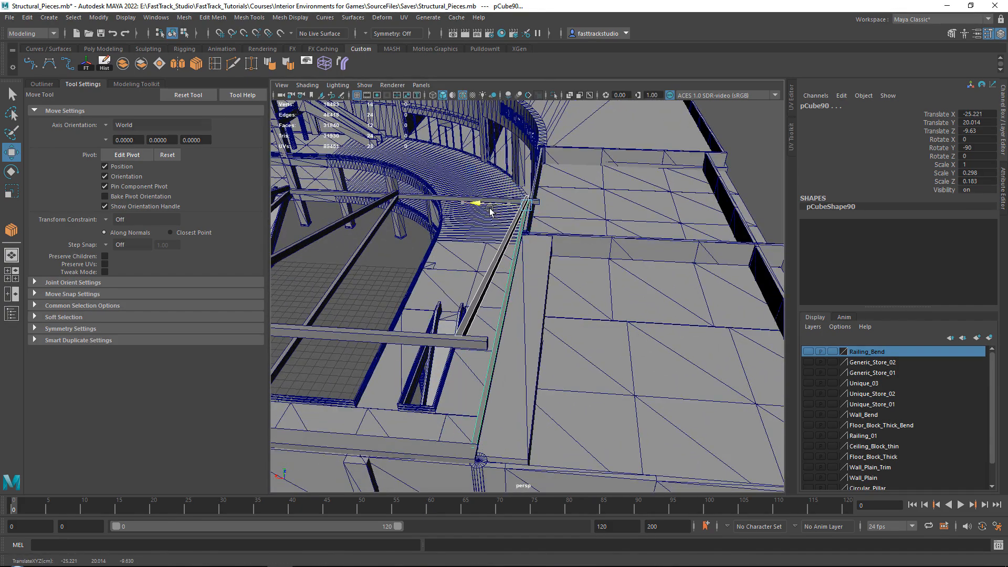
# Even out the beam spacing by nudging the neighbouring pairs toward the far wall, the middle one to about X -9.631
pyautogui.keyDown('alt'); pyautogui.moveTo(461, 232); pyautogui.dragTo(514, 233, button='middle'); pyautogui.keyUp('alt')
pyautogui.keyDown('alt'); pyautogui.moveTo(514, 233); pyautogui.dragTo(469, 247); pyautogui.keyUp('alt')
pyautogui.moveTo(521, 229); pyautogui.dragTo(554, 278)
pyautogui.moveTo(584, 171); pyautogui.dragTo(591, 172)
pyautogui.keyDown('alt'); pyautogui.moveTo(554, 202); pyautogui.dragTo(713, 271, button='middle'); pyautogui.keyUp('alt')
pyautogui.moveTo(540, 233); pyautogui.dragTo(573, 263)
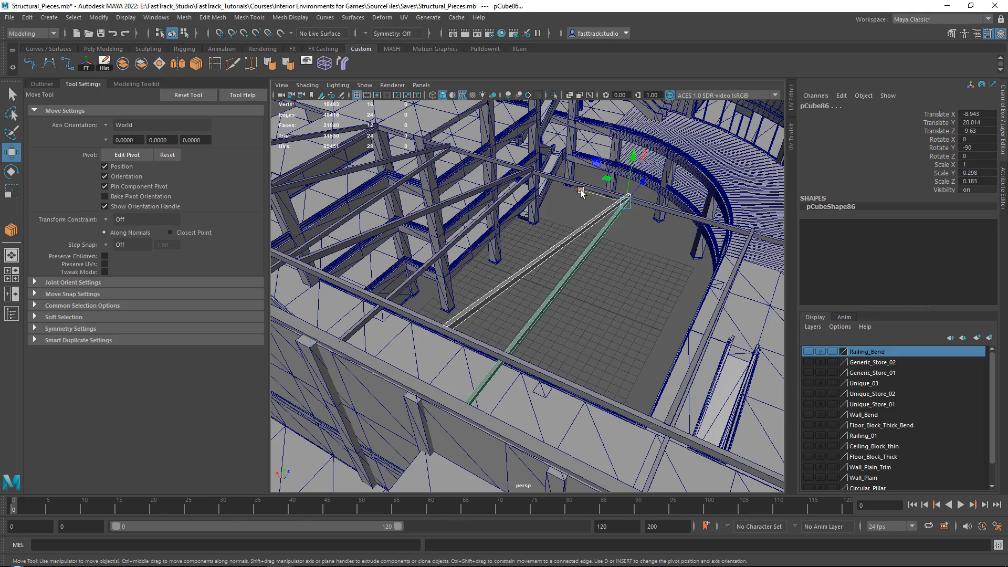
pyautogui.moveTo(580, 192); pyautogui.dragTo(590, 194)
# Shift the next beam pair toward the far wall, to about X -1.639, to balance the spacing
pyautogui.keyDown('alt'); pyautogui.moveTo(506, 197); pyautogui.dragTo(604, 222); pyautogui.keyUp('alt')
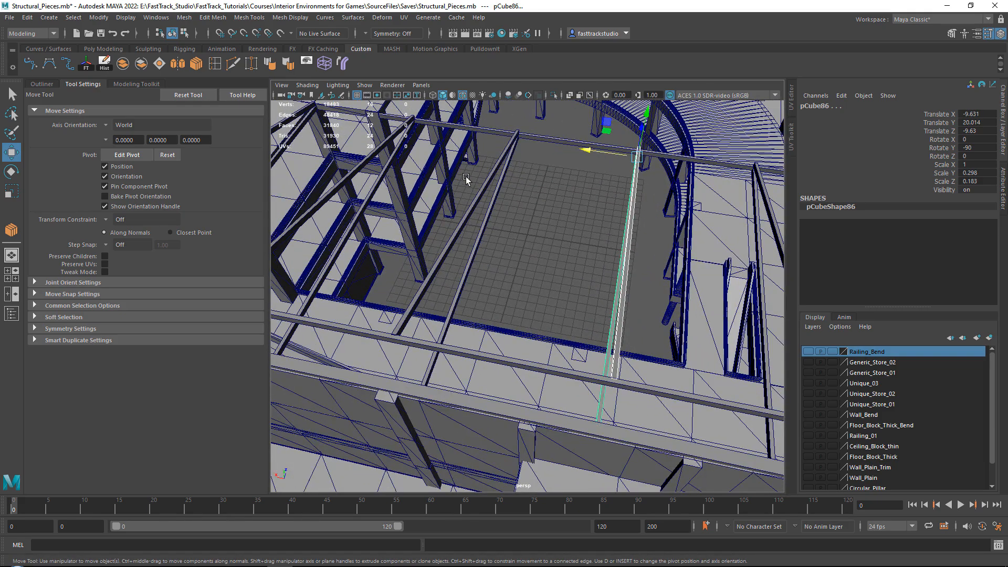
pyautogui.moveTo(465, 178); pyautogui.dragTo(517, 207)
pyautogui.moveTo(488, 138); pyautogui.dragTo(493, 139)
pyautogui.scroll(-4, 493, 141)
pyautogui.keyDown('alt'); pyautogui.moveTo(582, 223); pyautogui.dragTo(469, 209, button='middle'); pyautogui.keyUp('alt')
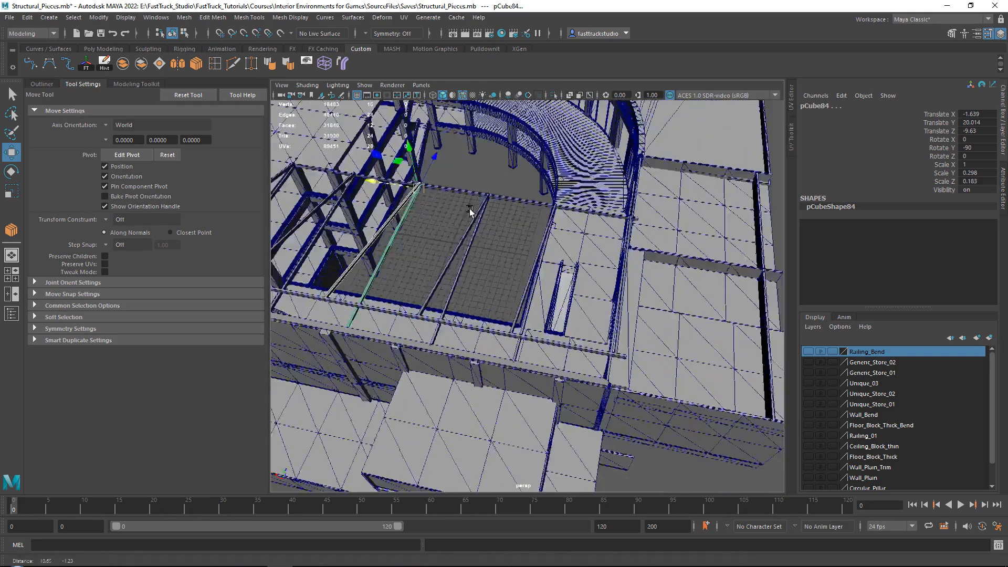
# Align the floating beam's far end vertices with the last sloped beam and clear the selection
pyautogui.scroll(6, 538, 294)
pyautogui.keyDown('alt'); pyautogui.moveTo(538, 295); pyautogui.dragTo(535, 274, button='middle'); pyautogui.keyUp('alt')
pyautogui.scroll(-3, 535, 273)
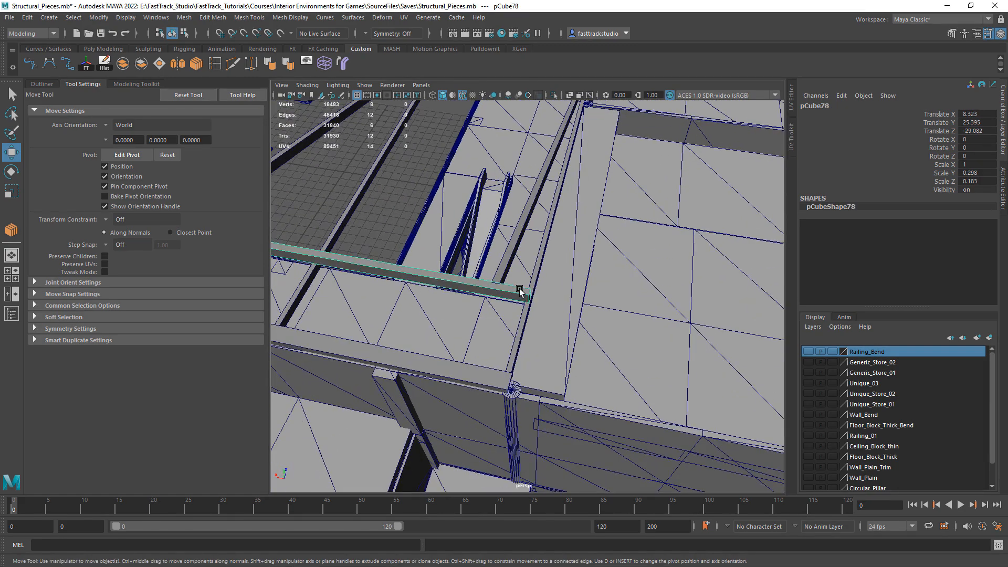
pyautogui.moveTo(518, 288); pyautogui.dragTo(463, 271, button='right')
pyautogui.moveTo(505, 268); pyautogui.dragTo(540, 326)
pyautogui.keyDown('alt'); pyautogui.moveTo(506, 292); pyautogui.dragTo(541, 316); pyautogui.keyUp('alt')
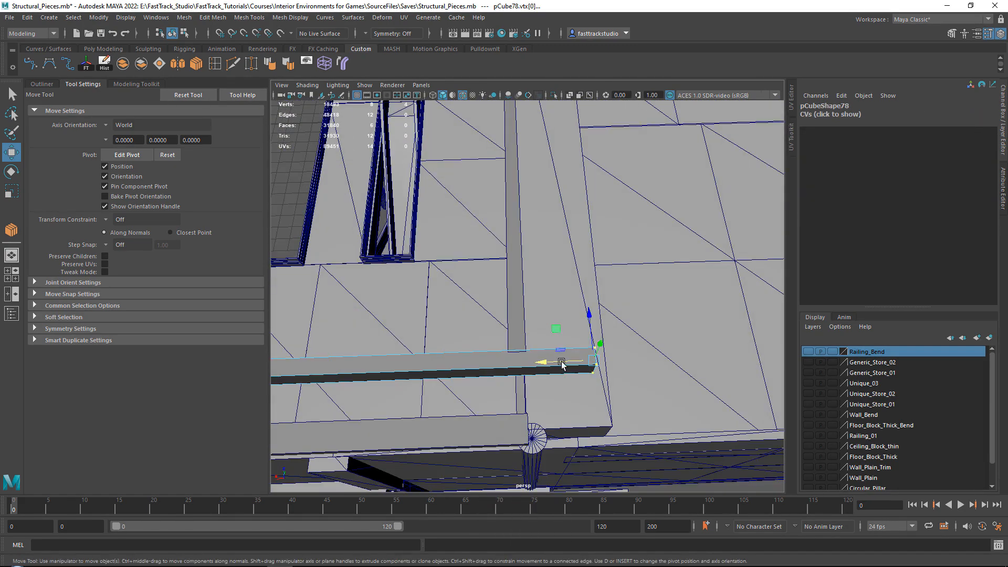
pyautogui.moveTo(540, 361); pyautogui.dragTo(563, 289)
pyautogui.scroll(-5, 509, 327)
pyautogui.moveTo(651, 185); pyautogui.dragTo(689, 168, button='right')
pyautogui.click(670, 179)
pyautogui.scroll(-4, 670, 179)
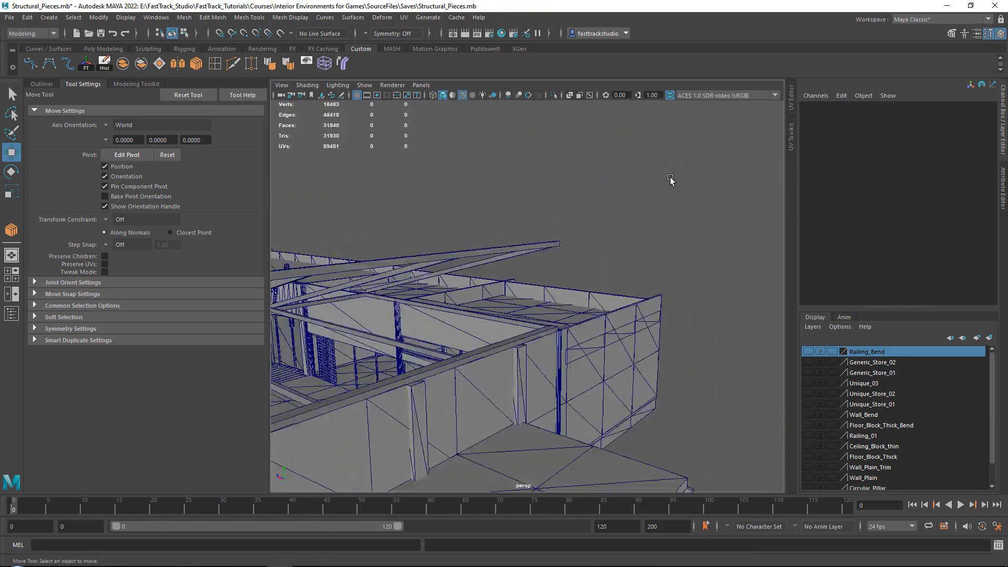
# Duplicate the six flat beams and shift the copies outward past the tall end of the sloped beams, to about Z -29.68
pyautogui.keyDown('alt'); pyautogui.moveTo(670, 178); pyautogui.dragTo(555, 271); pyautogui.keyUp('alt')
pyautogui.scroll(-4, 561, 286)
pyautogui.scroll(5, 486, 310)
pyautogui.keyDown('alt'); pyautogui.moveTo(485, 290); pyautogui.dragTo(534, 291, button='middle'); pyautogui.keyUp('alt')
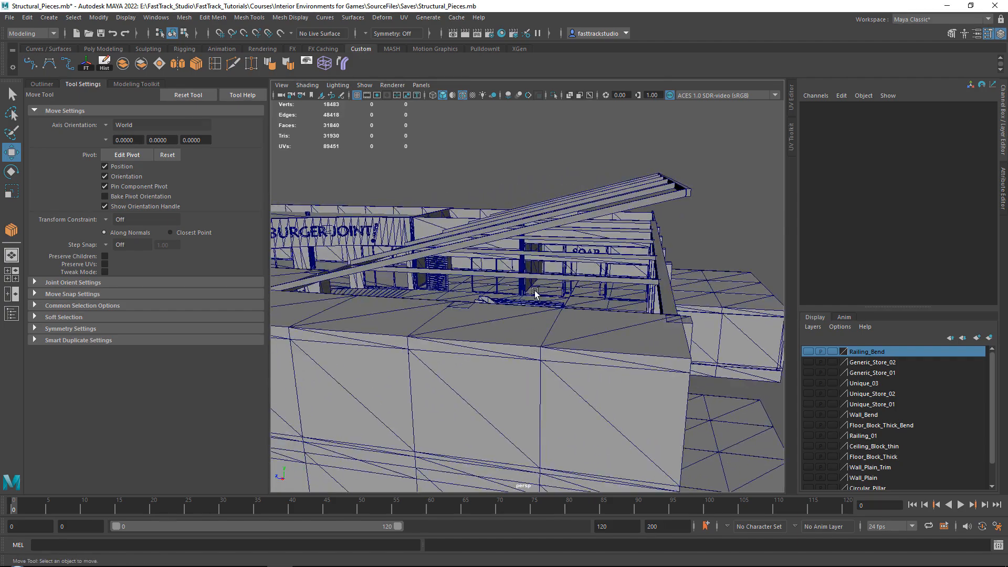
pyautogui.keyDown('alt'); pyautogui.moveTo(534, 292); pyautogui.dragTo(364, 284); pyautogui.keyUp('alt')
pyautogui.keyDown('alt'); pyautogui.moveTo(363, 284); pyautogui.dragTo(481, 284, button='middle'); pyautogui.keyUp('alt')
pyautogui.click(483, 297)
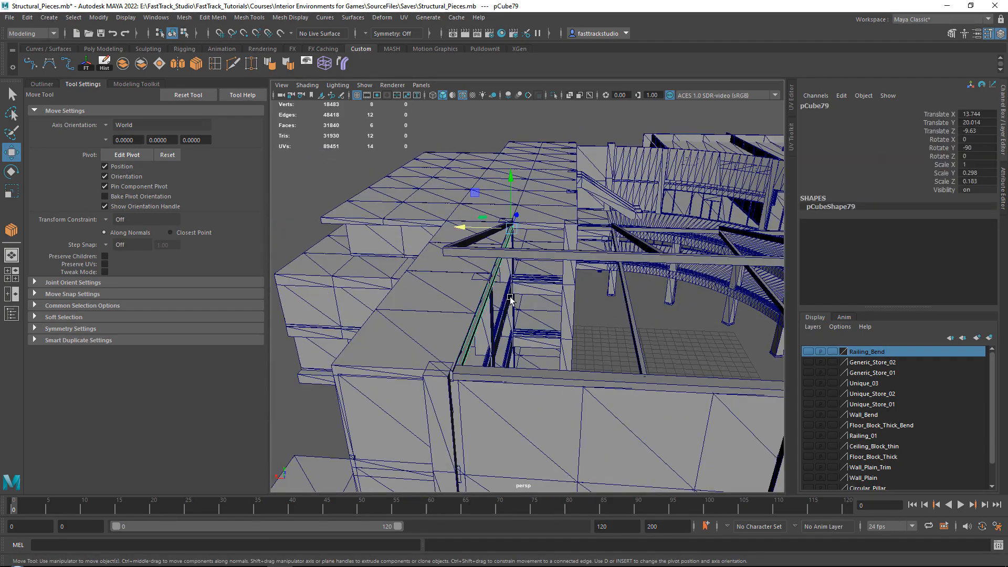
pyautogui.press('f')
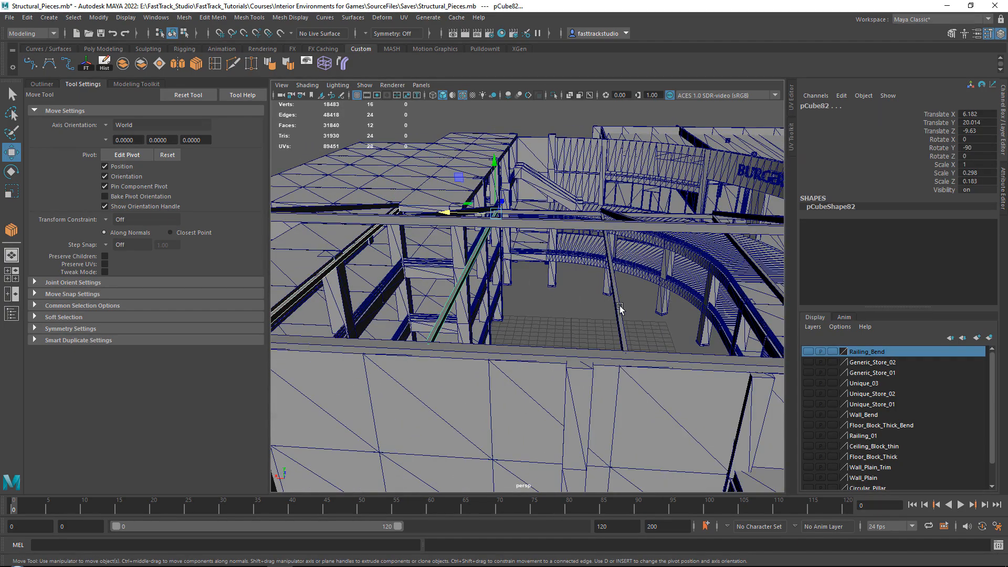
pyautogui.keyDown('shift'); pyautogui.click(619, 307); pyautogui.keyUp('shift')
pyautogui.keyDown('alt'); pyautogui.moveTo(645, 302); pyautogui.dragTo(476, 308, button='middle'); pyautogui.keyUp('alt')
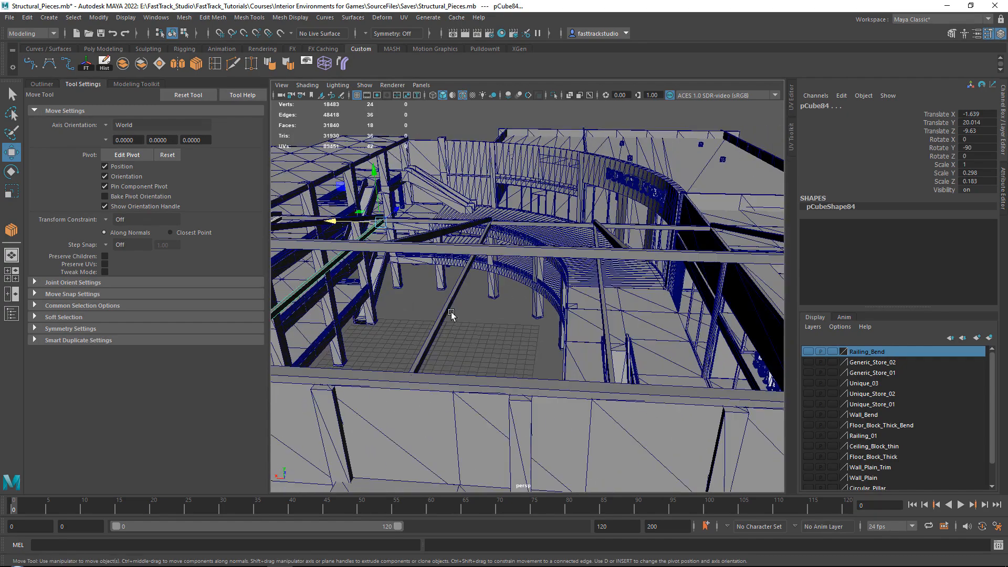
pyautogui.keyDown('shift'); pyautogui.click(606, 334); pyautogui.keyUp('shift')
pyautogui.keyDown('alt'); pyautogui.moveTo(615, 316); pyautogui.dragTo(478, 312, button='middle'); pyautogui.keyUp('alt')
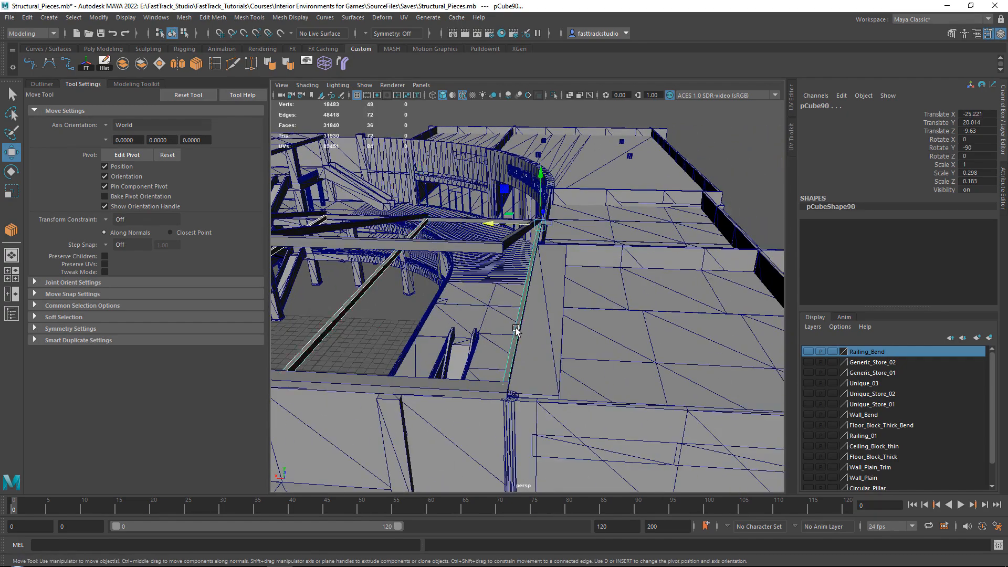
pyautogui.keyDown('alt'); pyautogui.moveTo(516, 330); pyautogui.dragTo(447, 300); pyautogui.keyUp('alt')
pyautogui.keyDown('alt'); pyautogui.moveTo(557, 289); pyautogui.dragTo(678, 299, button='middle'); pyautogui.keyUp('alt')
pyautogui.keyDown('shift'); pyautogui.moveTo(696, 319); pyautogui.dragTo(498, 307); pyautogui.keyUp('shift')
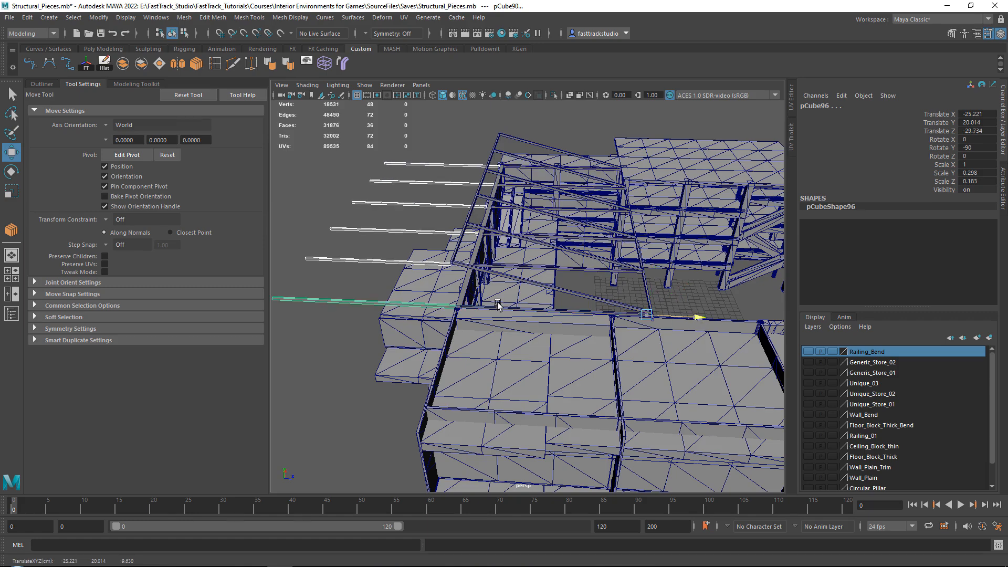
pyautogui.scroll(5, 476, 295)
pyautogui.keyDown('alt'); pyautogui.moveTo(476, 295); pyautogui.dragTo(581, 301, button='middle'); pyautogui.keyUp('alt')
# Rotate the six beam copies in snapped steps so they stand upright, at Rotate X 90 and Rotate Z -90
pyautogui.press('e')
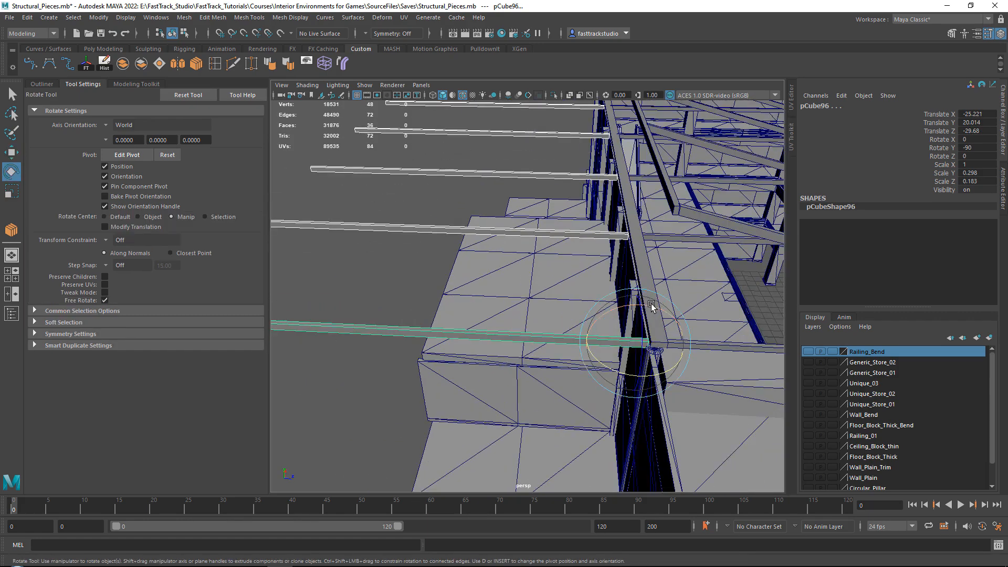
pyautogui.press('j')
pyautogui.moveTo(651, 303); pyautogui.dragTo(713, 329)
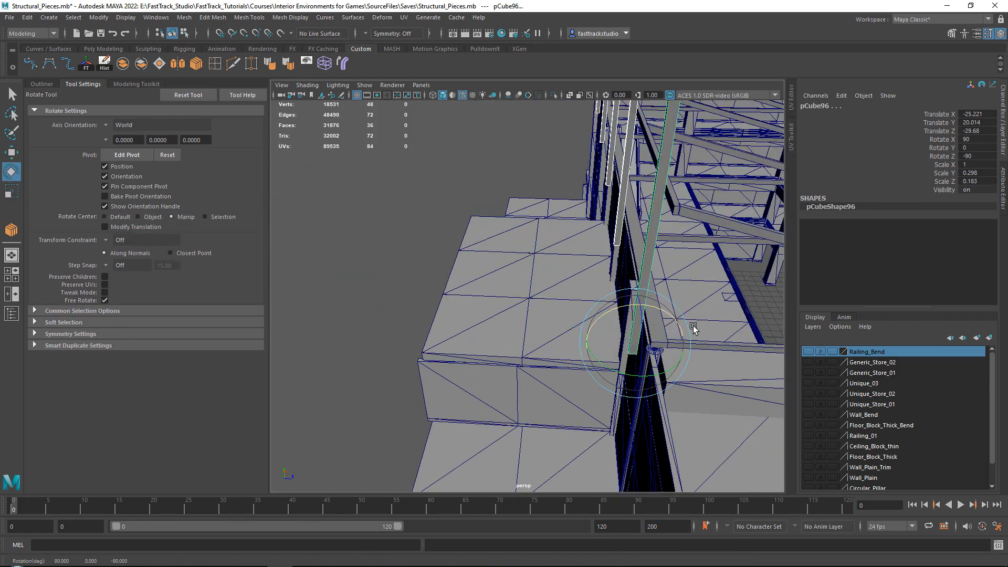
# Position the upright posts under the raised ends of the sloped beams, at about Y 20.629 and Z -28.953
pyautogui.press('w')
pyautogui.keyDown('alt'); pyautogui.moveTo(654, 329); pyautogui.dragTo(542, 331, button='middle'); pyautogui.keyUp('alt')
pyautogui.keyDown('alt'); pyautogui.moveTo(542, 331); pyautogui.dragTo(502, 263); pyautogui.keyUp('alt')
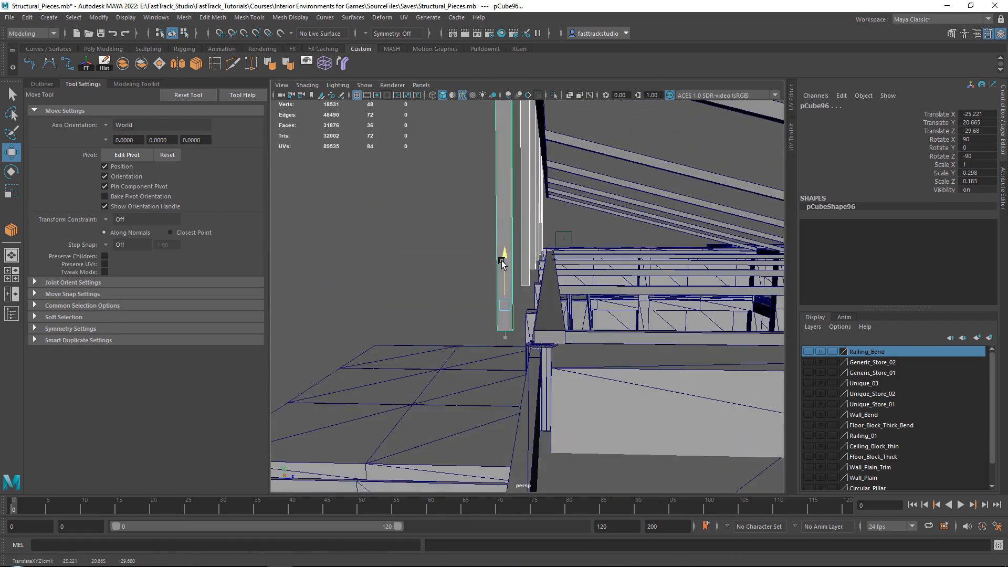
pyautogui.moveTo(561, 309); pyautogui.dragTo(542, 328)
pyautogui.scroll(-3, 549, 324)
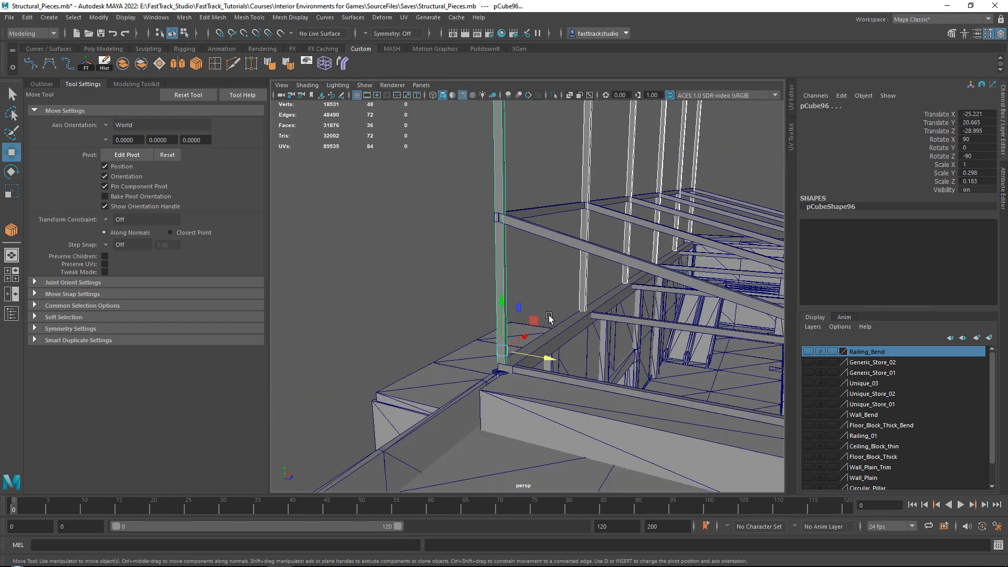
pyautogui.keyDown('alt'); pyautogui.moveTo(481, 324); pyautogui.dragTo(539, 347); pyautogui.keyUp('alt')
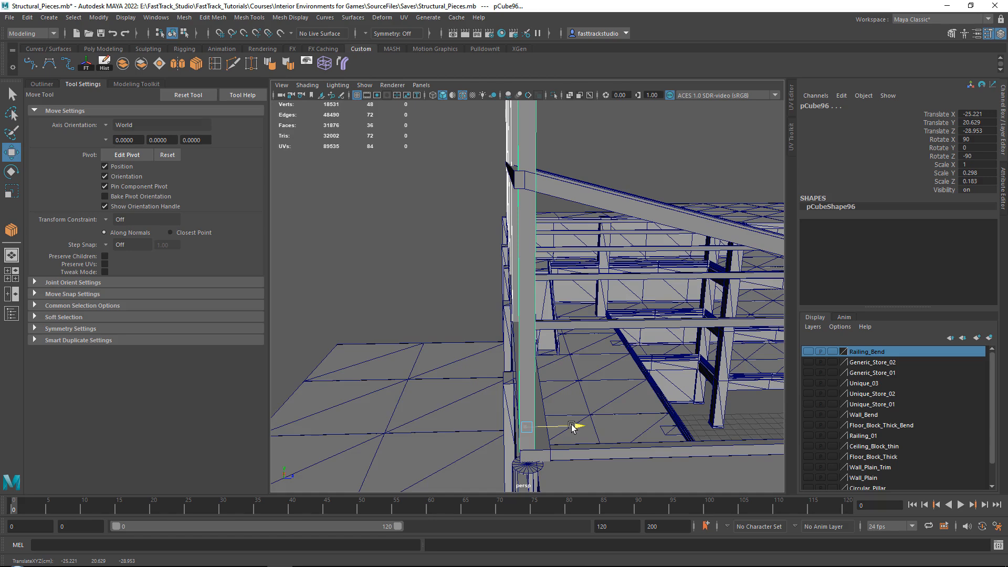
pyautogui.keyDown('alt'); pyautogui.moveTo(572, 426); pyautogui.dragTo(502, 299); pyautogui.keyUp('alt')
# Lower the posts' top vertices to meet the raised ends of the sloped beams, at about Y 25.457, and clear the selection
pyautogui.moveTo(459, 189); pyautogui.dragTo(404, 183, button='right')
pyautogui.scroll(-6, 456, 160)
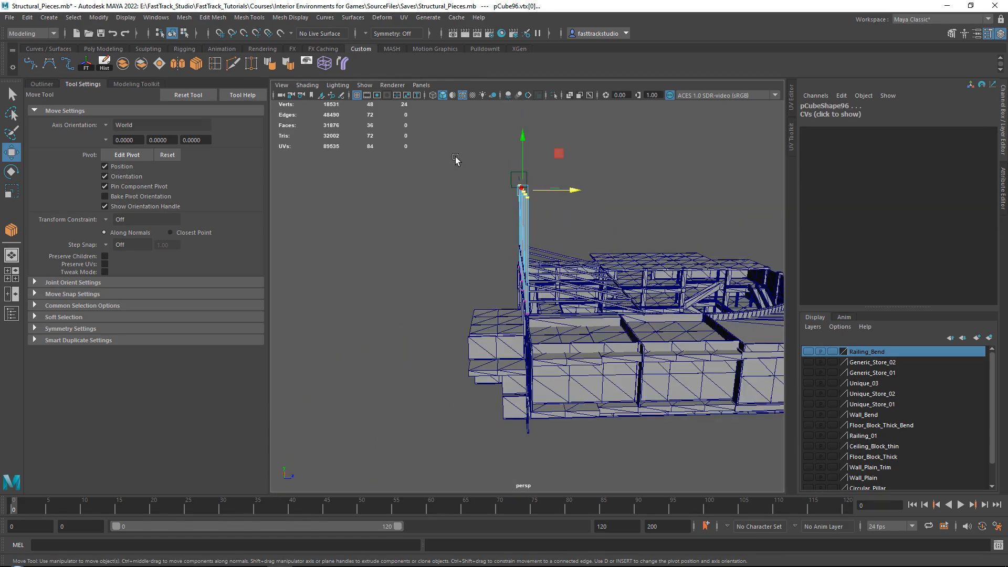
pyautogui.moveTo(448, 135); pyautogui.dragTo(523, 206)
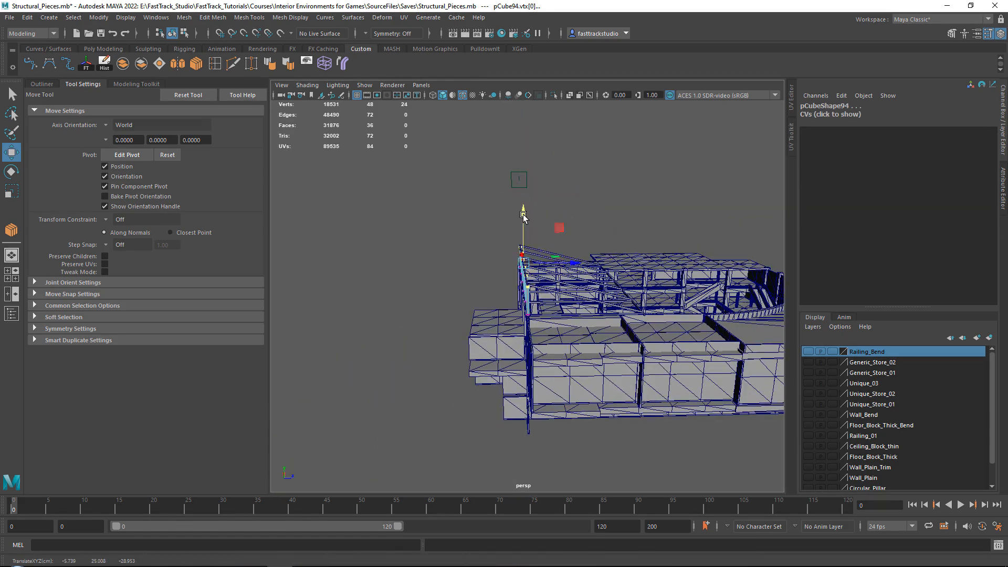
pyautogui.press('f')
pyautogui.moveTo(533, 262); pyautogui.dragTo(525, 248)
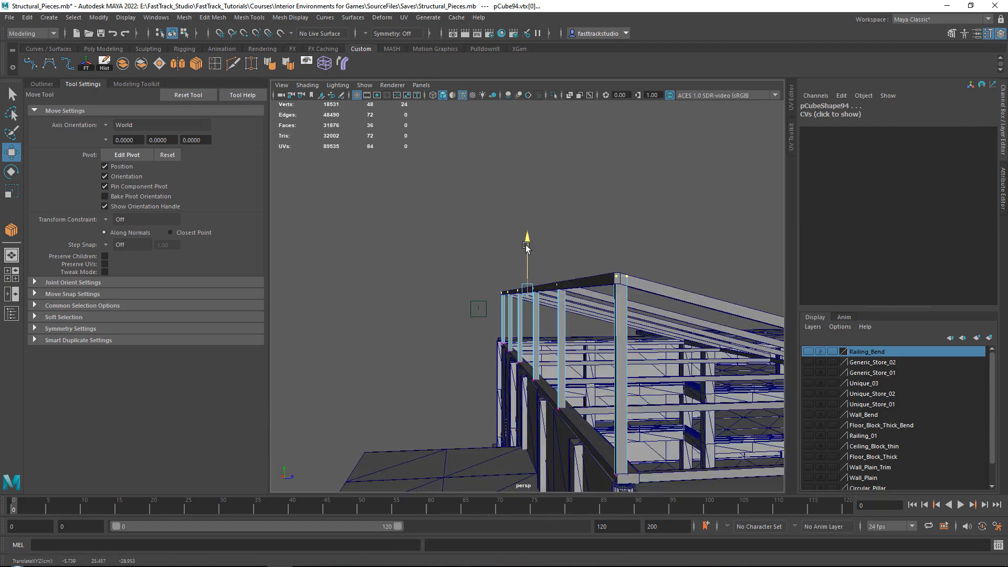
pyautogui.click(572, 192)
# Duplicate the long top beam down to mid-height across the posts, at about Y 22.688 and Z -28.982
pyautogui.moveTo(603, 175)
pyautogui.keyDown('alt'); pyautogui.mouseDown()
pyautogui.moveTo(578, 240)
pyautogui.moveTo(686, 252)
pyautogui.moveTo(671, 281)
pyautogui.moveTo(555, 291)
pyautogui.moveTo(569, 291)
pyautogui.moveTo(478, 221)
pyautogui.moveTo(593, 200)
pyautogui.moveTo(476, 198)
pyautogui.moveTo(456, 210)
pyautogui.moveTo(451, 241)
pyautogui.moveTo(492, 262)
pyautogui.mouseUp(); pyautogui.keyUp('alt')
pyautogui.click(485, 234)
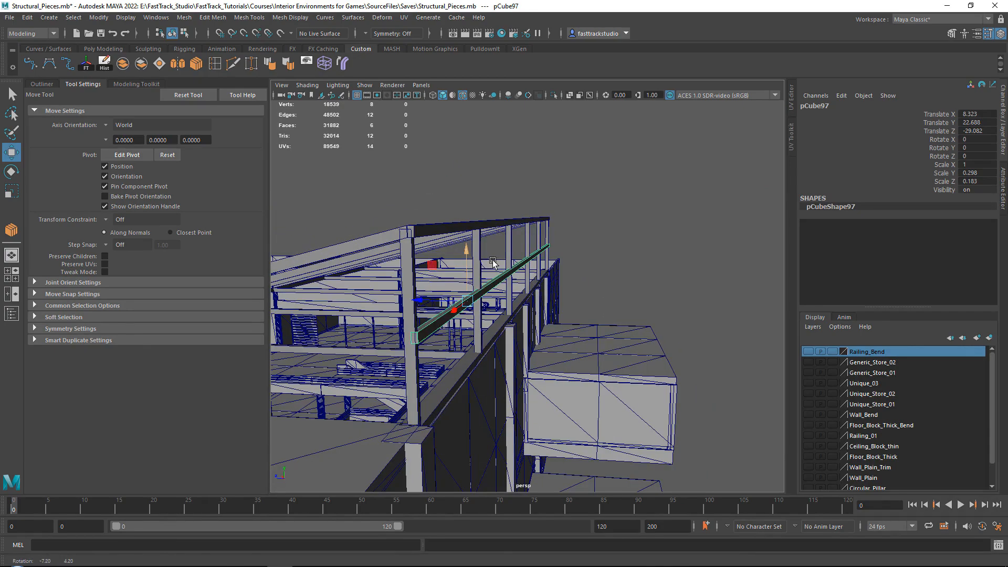
pyautogui.moveTo(436, 310)
pyautogui.mouseDown()
pyautogui.moveTo(429, 304)
pyautogui.moveTo(410, 327)
pyautogui.moveTo(590, 317)
pyautogui.mouseUp()
pyautogui.keyDown('alt'); pyautogui.moveTo(590, 317); pyautogui.dragTo(641, 327, button='middle'); pyautogui.keyUp('alt')
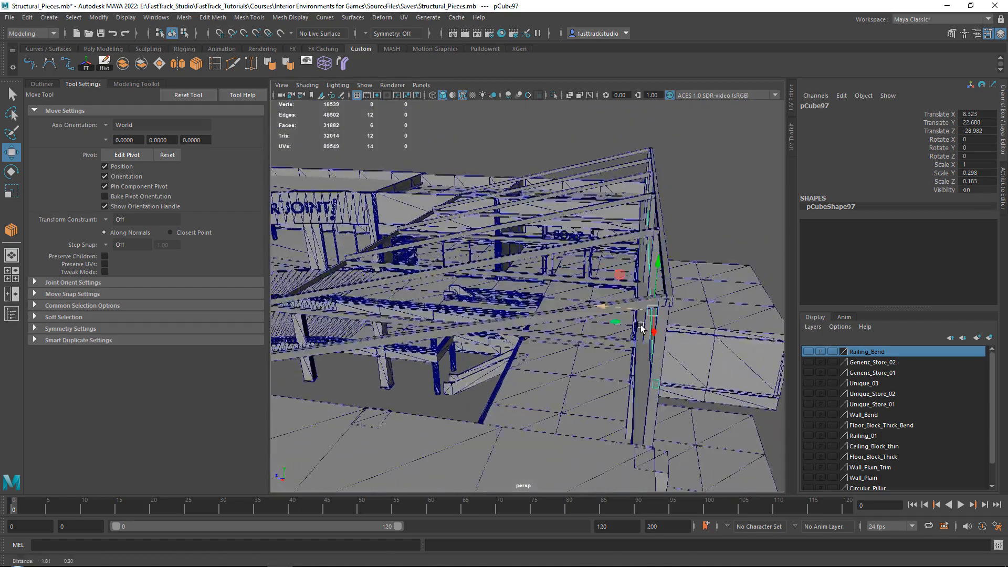
# Duplicate the long beam twice across the sloped beams at Rotate X -75, placing the lower copy at about Y 21.813, Z -15.063
pyautogui.moveTo(640, 326)
pyautogui.keyDown('alt'); pyautogui.mouseDown()
pyautogui.moveTo(652, 322)
pyautogui.moveTo(634, 286)
pyautogui.moveTo(518, 277)
pyautogui.moveTo(488, 244)
pyautogui.mouseUp(); pyautogui.keyUp('alt')
pyautogui.press('e')
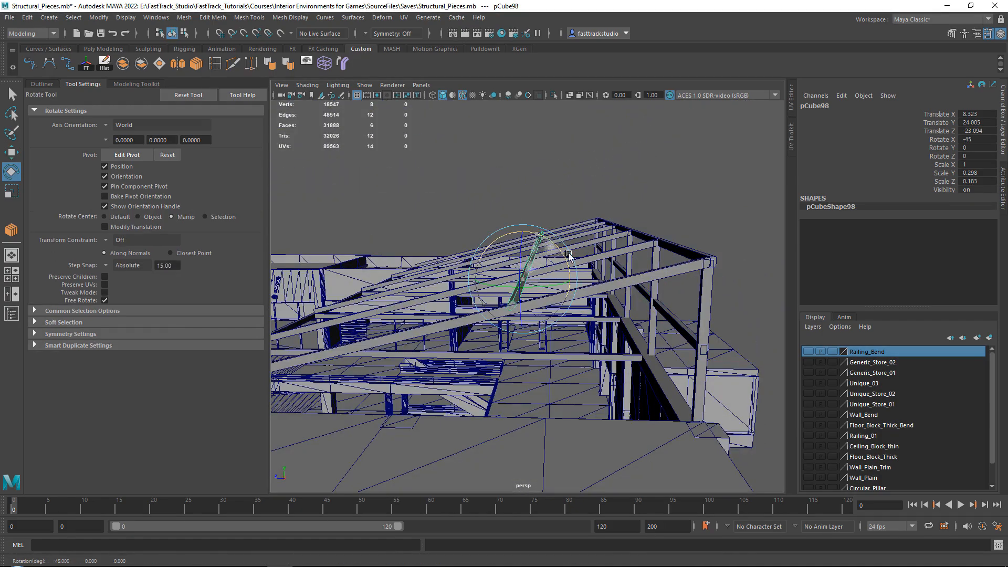
pyautogui.scroll(4, 583, 266)
pyautogui.press('w')
pyautogui.moveTo(483, 232); pyautogui.dragTo(621, 250)
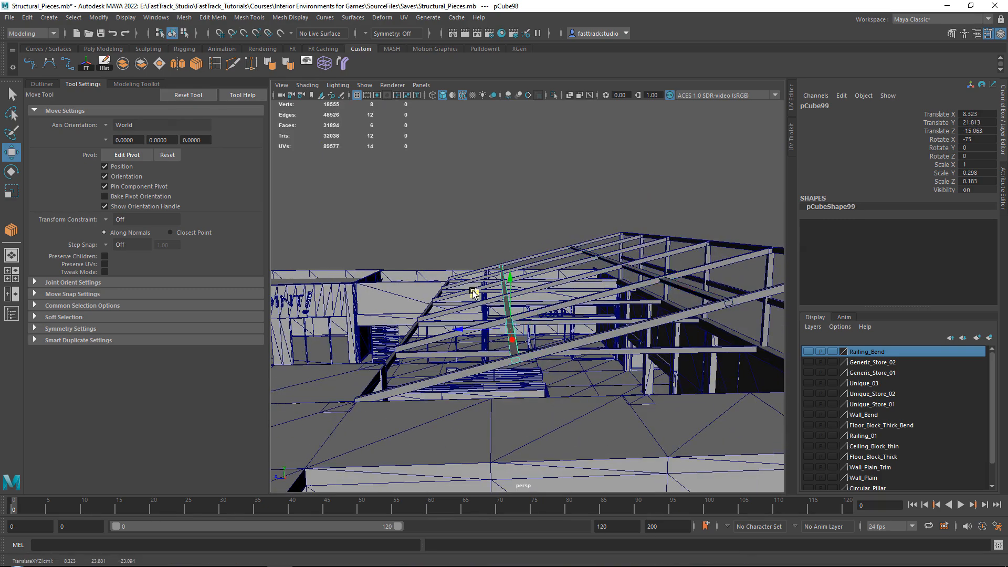
# Nudge both cross beams into the sloped beams, the upper one to about Y 23.847, Z -23.032, and clear the selection
pyautogui.keyDown('alt'); pyautogui.moveTo(473, 293); pyautogui.dragTo(608, 256); pyautogui.keyUp('alt')
pyautogui.keyDown('shift'); pyautogui.click(642, 302); pyautogui.keyUp('shift')
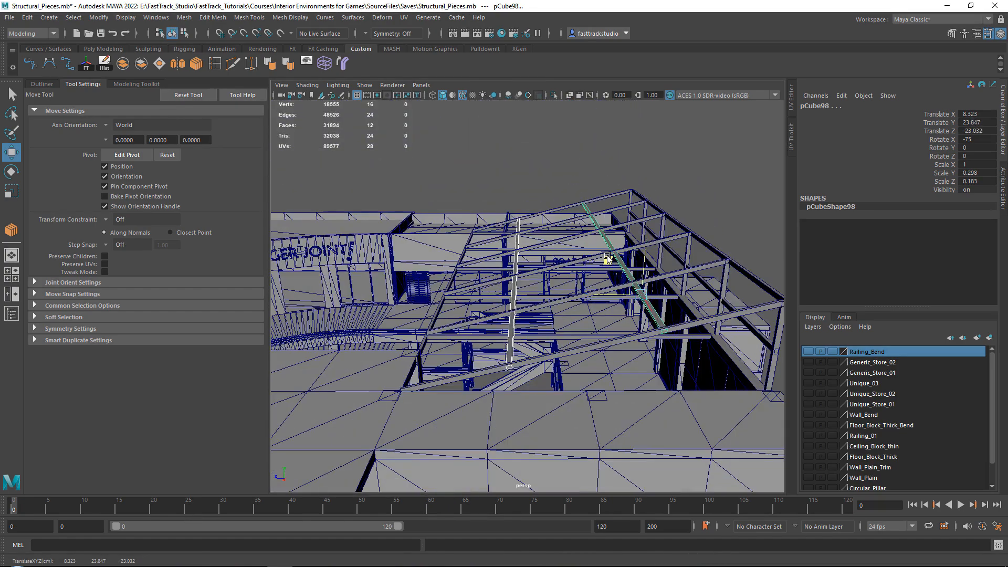
pyautogui.click(554, 196)
# Inspect the roof frame from several sides, checking where the sloped beams' lower ends meet the long beam
pyautogui.keyDown('alt'); pyautogui.moveTo(554, 197); pyautogui.dragTo(682, 232); pyautogui.keyUp('alt')
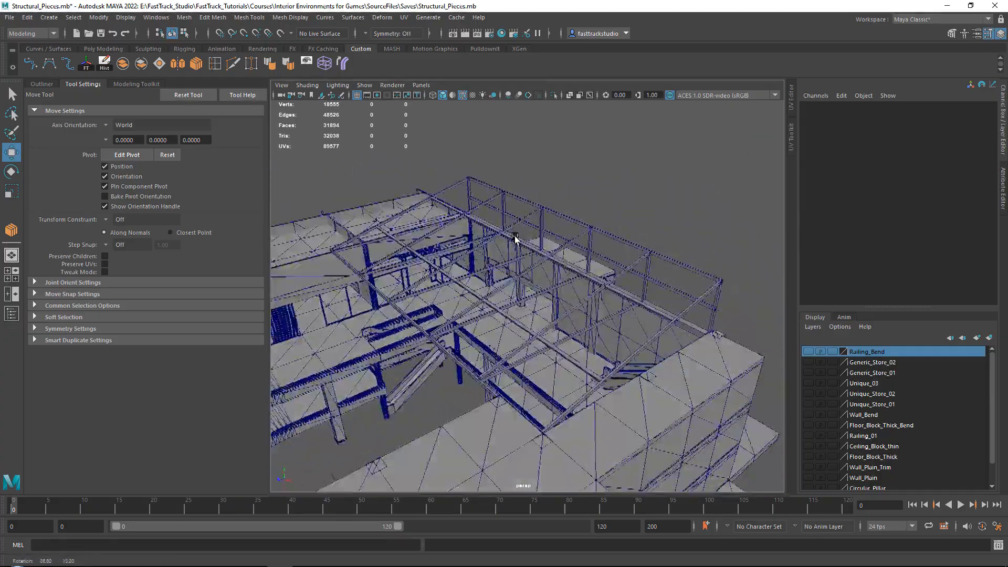
pyautogui.keyDown('alt'); pyautogui.moveTo(523, 301); pyautogui.dragTo(415, 306); pyautogui.keyUp('alt')
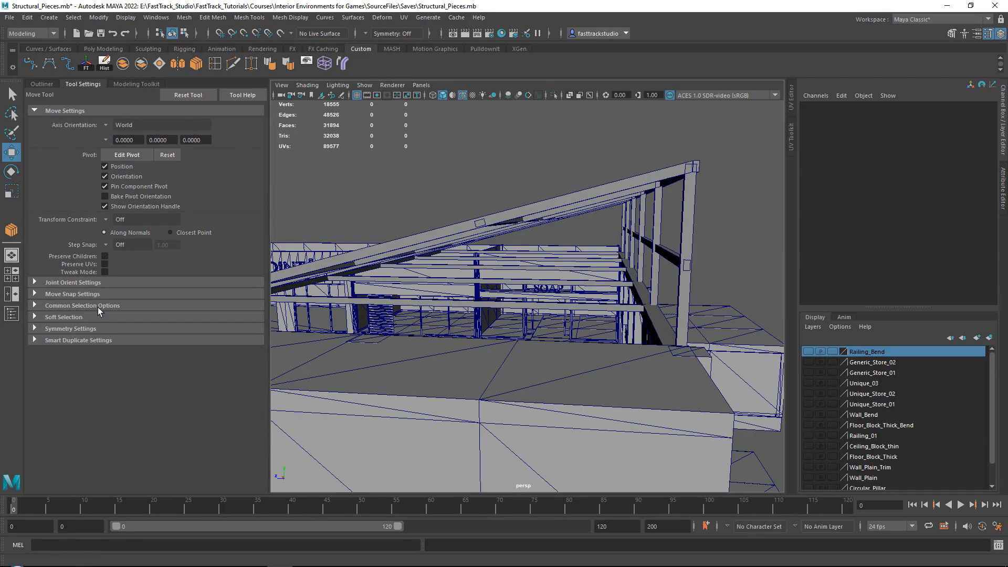
pyautogui.keyDown('alt'); pyautogui.moveTo(542, 247); pyautogui.dragTo(628, 274); pyautogui.keyUp('alt')
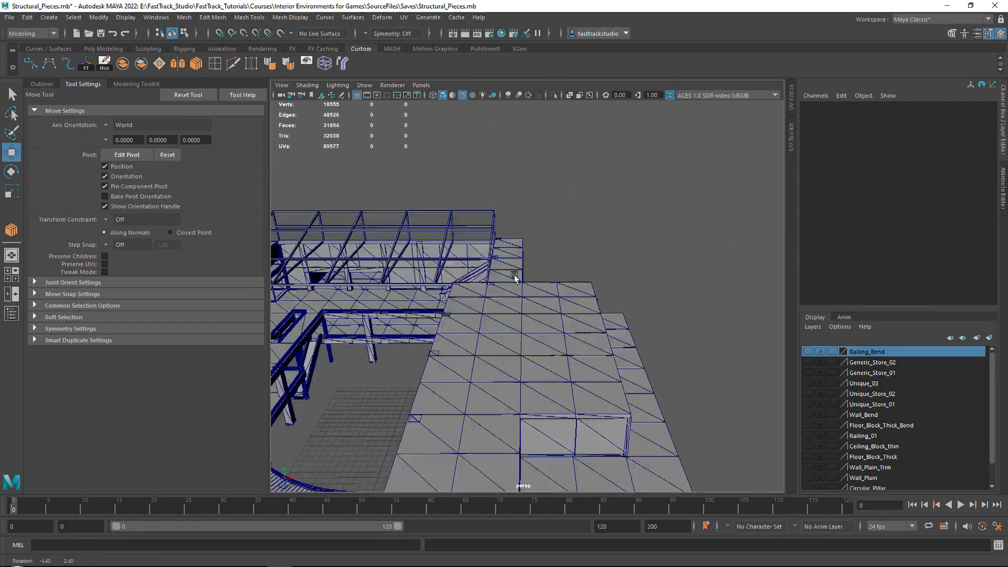
pyautogui.scroll(5, 585, 293)
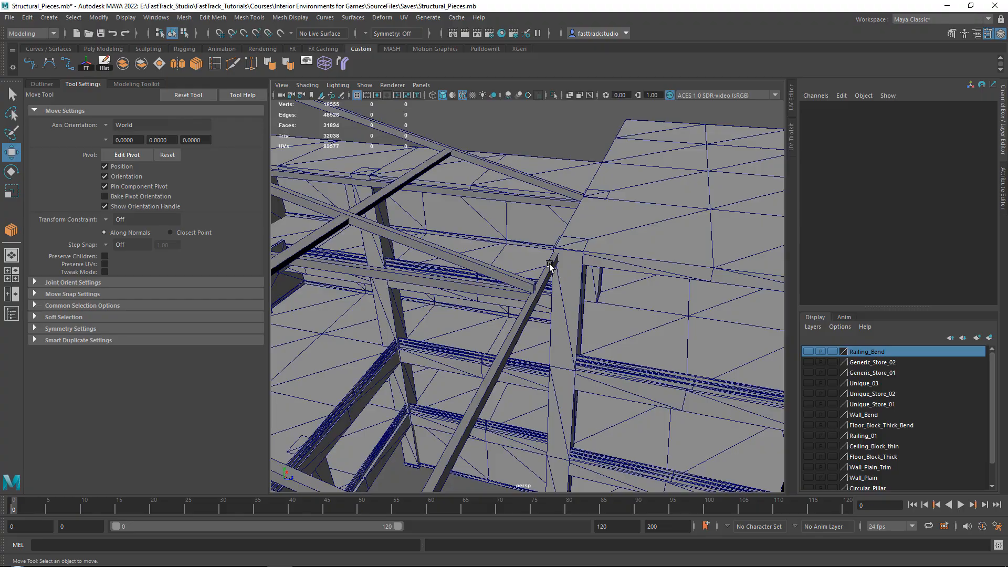
pyautogui.click(549, 266)
pyautogui.scroll(-5, 549, 265)
pyautogui.keyDown('alt'); pyautogui.moveTo(549, 266); pyautogui.dragTo(647, 263); pyautogui.keyUp('alt')
pyautogui.keyDown('alt'); pyautogui.moveTo(451, 353); pyautogui.dragTo(459, 347, button='middle'); pyautogui.keyUp('alt')
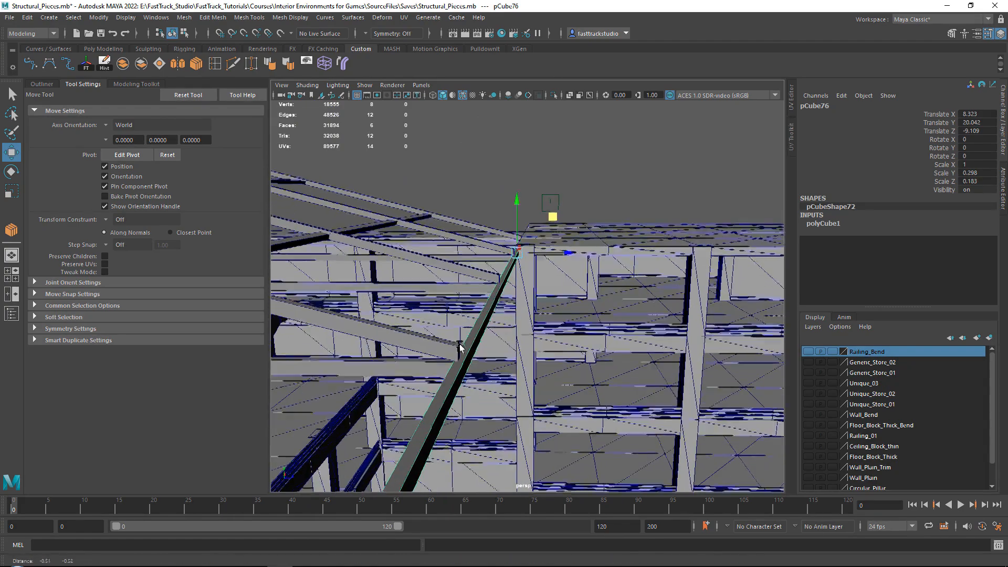
# Lower the bottom-end vertices of all six sloped beams onto the long beam, to about Y 19.991, and clear the selection
pyautogui.click(460, 346)
pyautogui.keyDown('shift'); pyautogui.moveTo(505, 252); pyautogui.dragTo(507, 241); pyautogui.keyUp('shift')
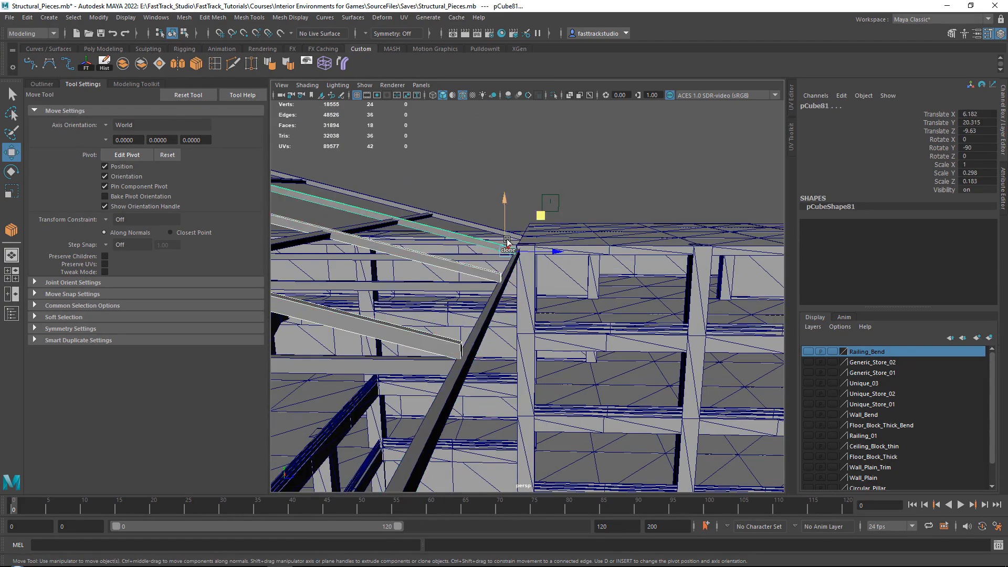
pyautogui.keyDown('shift'); pyautogui.click(493, 230); pyautogui.keyUp('shift')
pyautogui.scroll(-3, 494, 229)
pyautogui.keyDown('alt'); pyautogui.moveTo(484, 302); pyautogui.dragTo(497, 274, button='middle'); pyautogui.keyUp('alt')
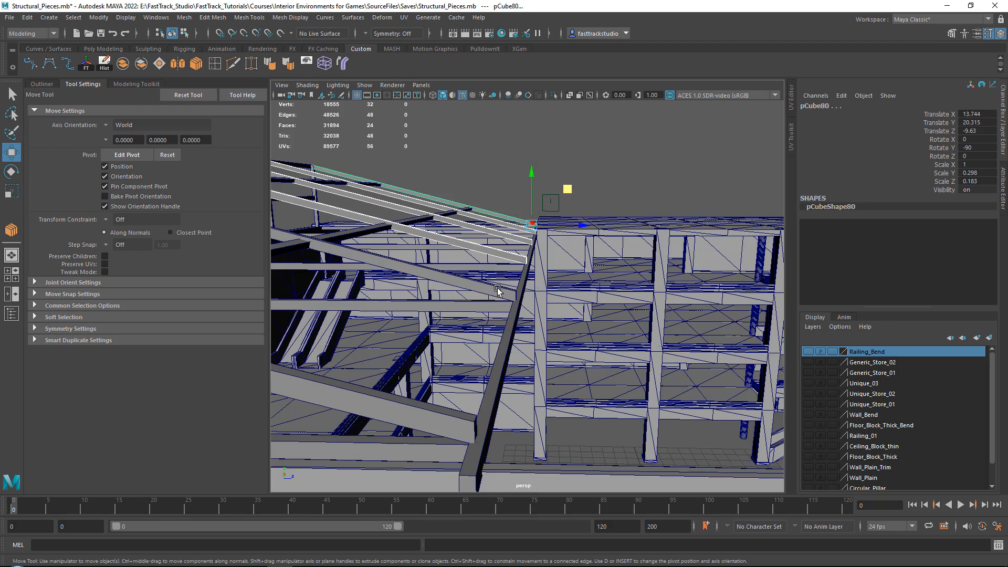
pyautogui.keyDown('shift'); pyautogui.click(497, 290); pyautogui.keyUp('shift')
pyautogui.keyDown('shift'); pyautogui.click(443, 411); pyautogui.keyUp('shift')
pyautogui.scroll(-3, 482, 370)
pyautogui.moveTo(606, 175); pyautogui.dragTo(555, 168, button='right')
pyautogui.moveTo(506, 413); pyautogui.dragTo(505, 412)
pyautogui.scroll(5, 522, 198)
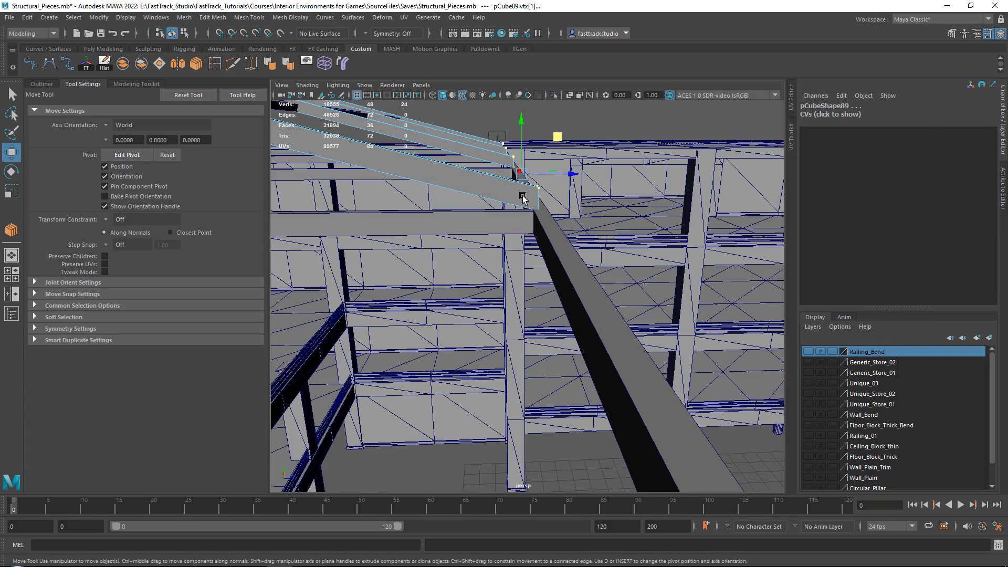
pyautogui.moveTo(525, 137); pyautogui.dragTo(522, 148)
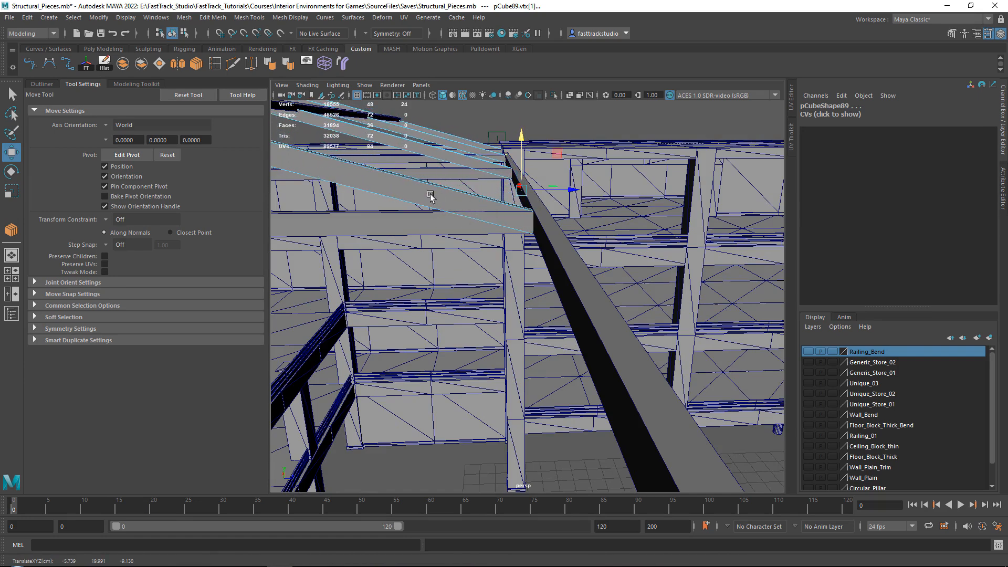
pyautogui.moveTo(430, 194); pyautogui.dragTo(468, 175, button='right')
pyautogui.click(515, 117)
# Select the long beam running along the lower ends of the sloped beams
pyautogui.scroll(-4, 527, 172)
pyautogui.keyDown('alt'); pyautogui.moveTo(604, 172); pyautogui.dragTo(530, 223); pyautogui.keyUp('alt')
pyautogui.moveTo(571, 333); pyautogui.dragTo(618, 254, button='right')
pyautogui.click(594, 316)
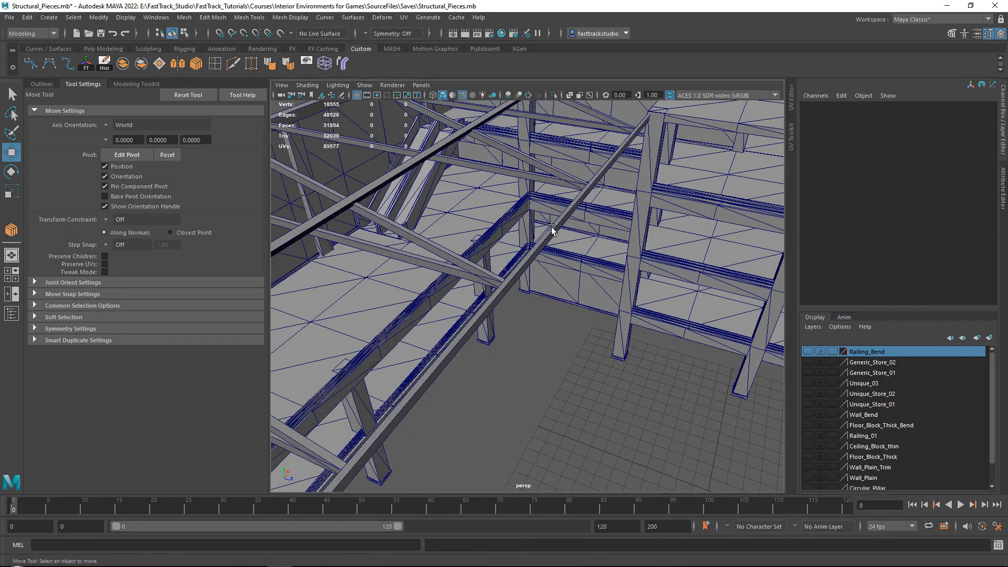
pyautogui.click(551, 229)
pyautogui.moveTo(551, 229)
pyautogui.keyDown('alt'); pyautogui.mouseDown()
pyautogui.moveTo(619, 264)
pyautogui.moveTo(571, 229)
pyautogui.moveTo(540, 231)
pyautogui.mouseUp(); pyautogui.keyUp('alt')
# Bring up the reference image board and examine the glass-roof beam lattice in the dark, overgrown mall image
pyautogui.moveTo(1005, 218); pyautogui.dragTo(238, 181, button='right')
pyautogui.scroll(-5, 403, 213)
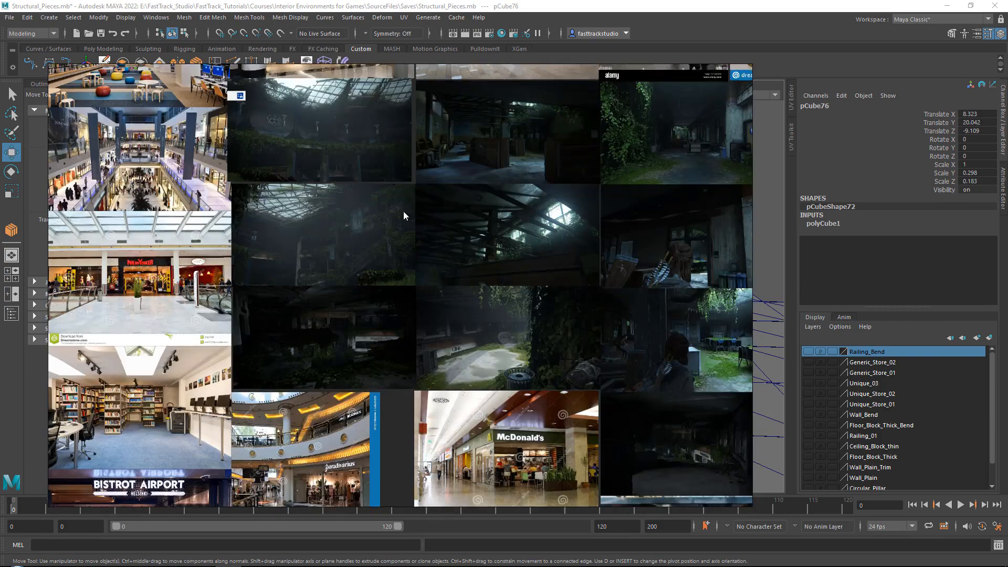
pyautogui.moveTo(332, 117); pyautogui.dragTo(488, 211, button='middle')
pyautogui.scroll(6, 515, 194)
pyautogui.scroll(-4, 582, 199)
pyautogui.moveTo(537, 315); pyautogui.dragTo(472, 137, button='middle')
pyautogui.moveTo(389, 178); pyautogui.dragTo(342, 176, button='middle')
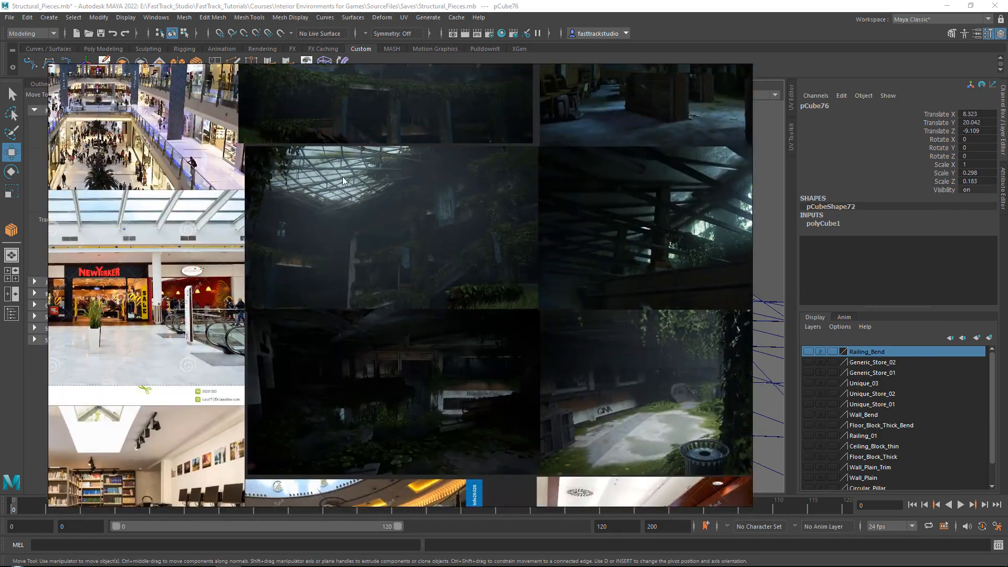
pyautogui.scroll(4, 342, 176)
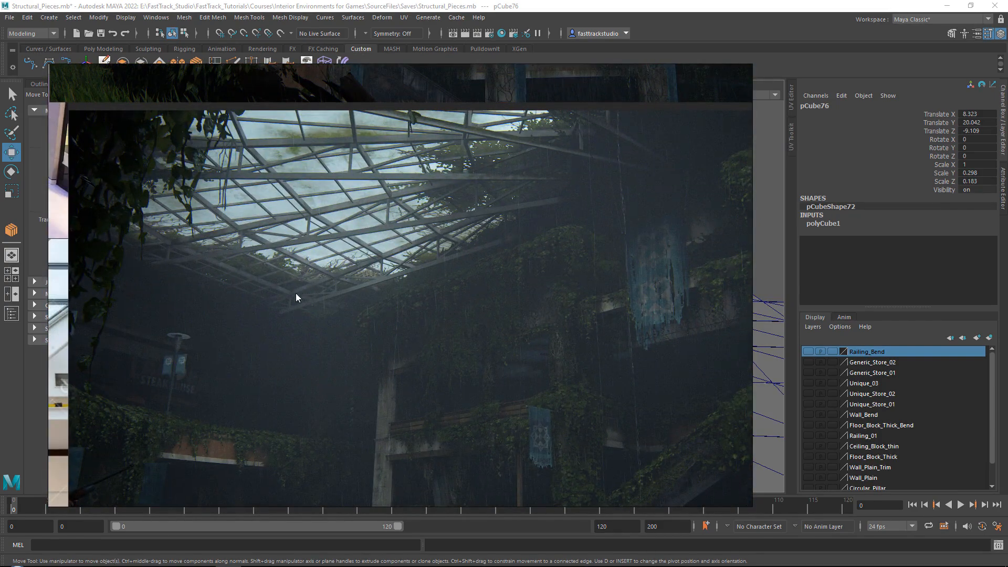
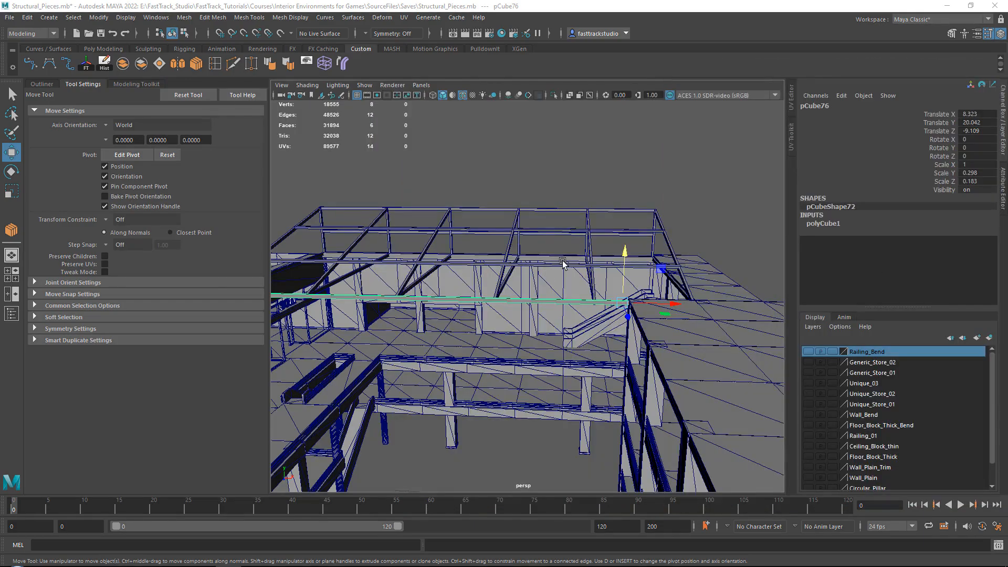
# Duplicate the selected long beam straight down, placing the copy at about Y 18.8
pyautogui.keyDown('alt'); pyautogui.moveTo(562, 264); pyautogui.dragTo(702, 266); pyautogui.keyUp('alt')
pyautogui.keyDown('alt'); pyautogui.moveTo(702, 266); pyautogui.dragTo(515, 258, button='middle'); pyautogui.keyUp('alt')
pyautogui.keyDown('alt'); pyautogui.moveTo(515, 258); pyautogui.dragTo(564, 296, button='right'); pyautogui.keyUp('alt')
pyautogui.keyDown('alt'); pyautogui.moveTo(564, 296); pyautogui.dragTo(599, 252); pyautogui.keyUp('alt')
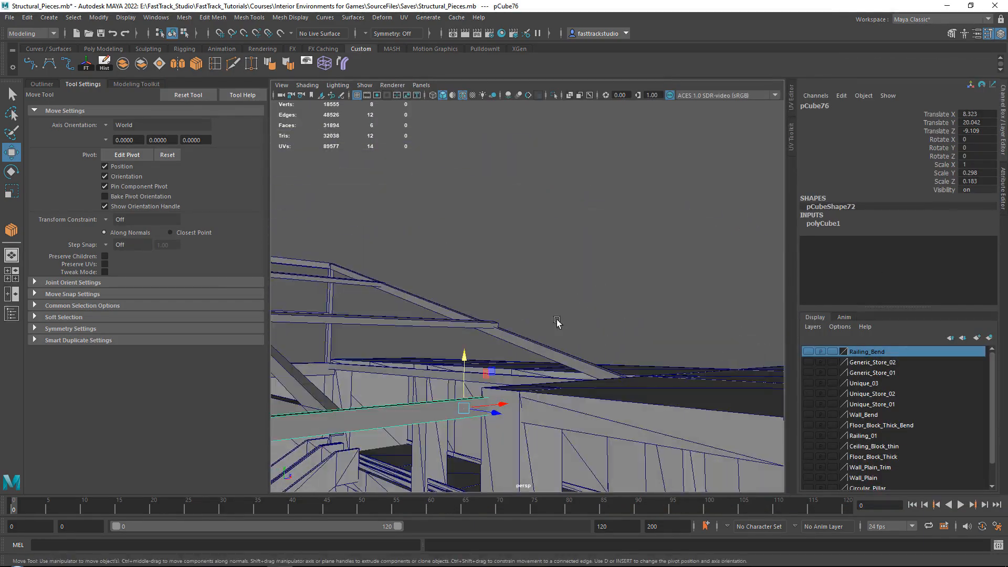
pyautogui.keyDown('alt'); pyautogui.moveTo(472, 338); pyautogui.dragTo(479, 275, button='middle'); pyautogui.keyUp('alt')
pyautogui.keyDown('alt'); pyautogui.moveTo(479, 274); pyautogui.dragTo(672, 174); pyautogui.keyUp('alt')
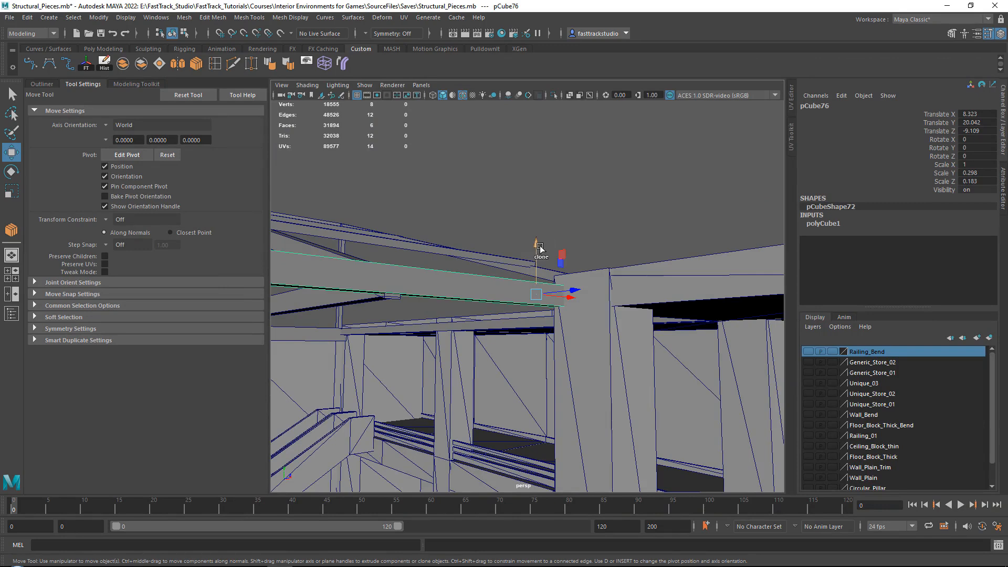
pyautogui.keyDown('alt'); pyautogui.moveTo(538, 247); pyautogui.dragTo(527, 286); pyautogui.keyUp('alt')
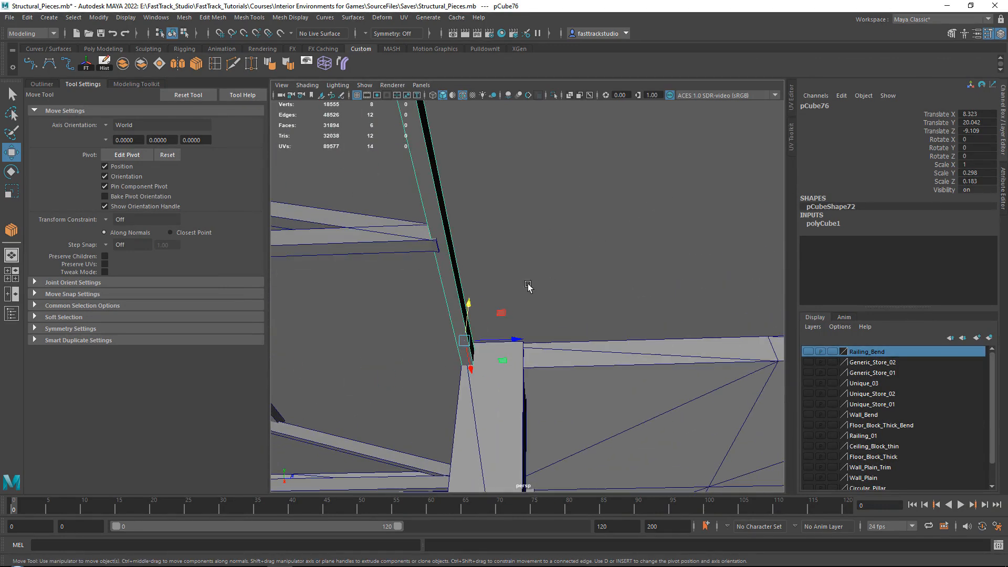
pyautogui.keyDown('shift'); pyautogui.moveTo(472, 306); pyautogui.dragTo(465, 373); pyautogui.keyUp('shift')
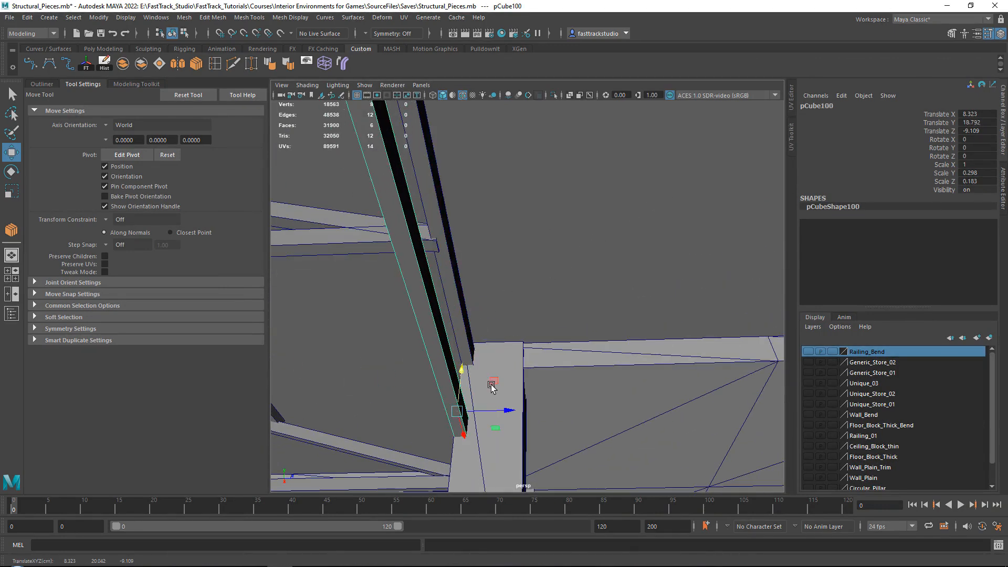
# Scale the lower beam copy thinner, to about 0.245 in Y and 0.123 in Z
pyautogui.press('r')
pyautogui.moveTo(506, 410); pyautogui.dragTo(489, 408)
pyautogui.keyDown('alt'); pyautogui.moveTo(533, 341); pyautogui.dragTo(603, 249); pyautogui.keyUp('alt')
pyautogui.press('w')
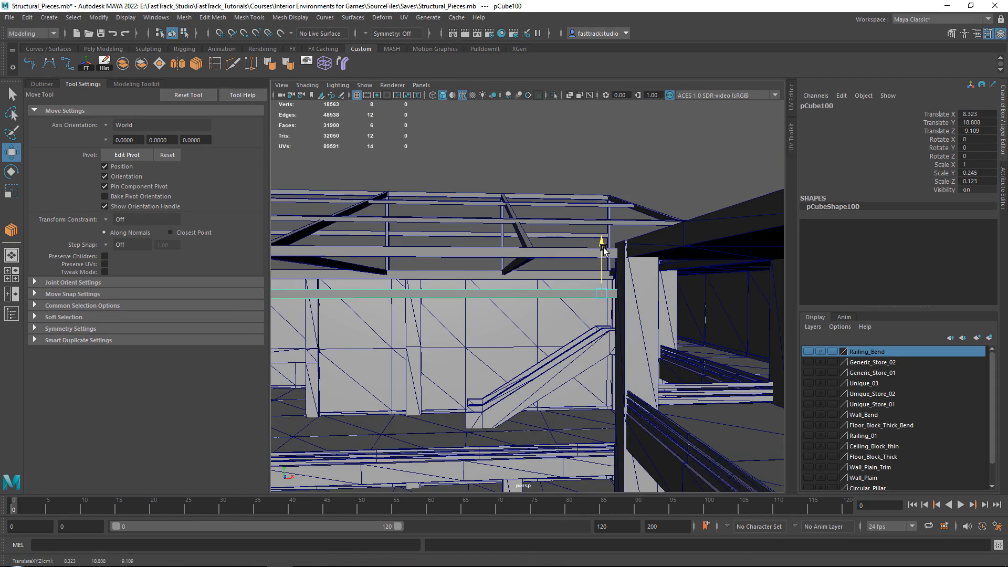
# Inspect both ends of the lower beam against the supporting walls, selecting the vertices at its far end
pyautogui.scroll(-3, 547, 278)
pyautogui.keyDown('alt'); pyautogui.moveTo(547, 278); pyautogui.dragTo(675, 281, button='middle'); pyautogui.keyUp('alt')
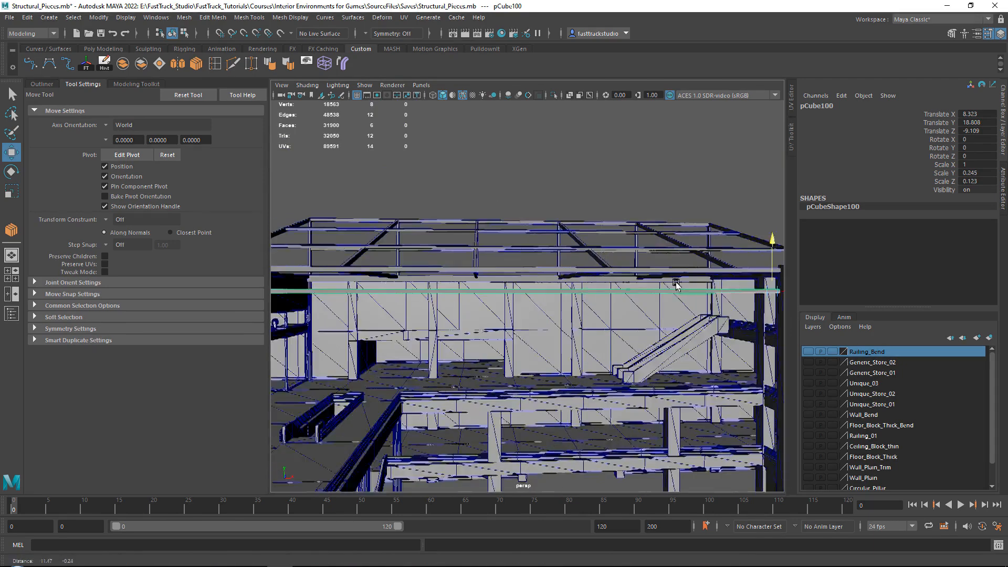
pyautogui.keyDown('alt'); pyautogui.moveTo(675, 281); pyautogui.dragTo(632, 229); pyautogui.keyUp('alt')
pyautogui.scroll(3, 632, 230)
pyautogui.moveTo(472, 176); pyautogui.dragTo(431, 177, button='right')
pyautogui.moveTo(410, 273); pyautogui.dragTo(468, 351)
pyautogui.keyDown('alt'); pyautogui.moveTo(362, 183); pyautogui.dragTo(307, 230); pyautogui.keyUp('alt')
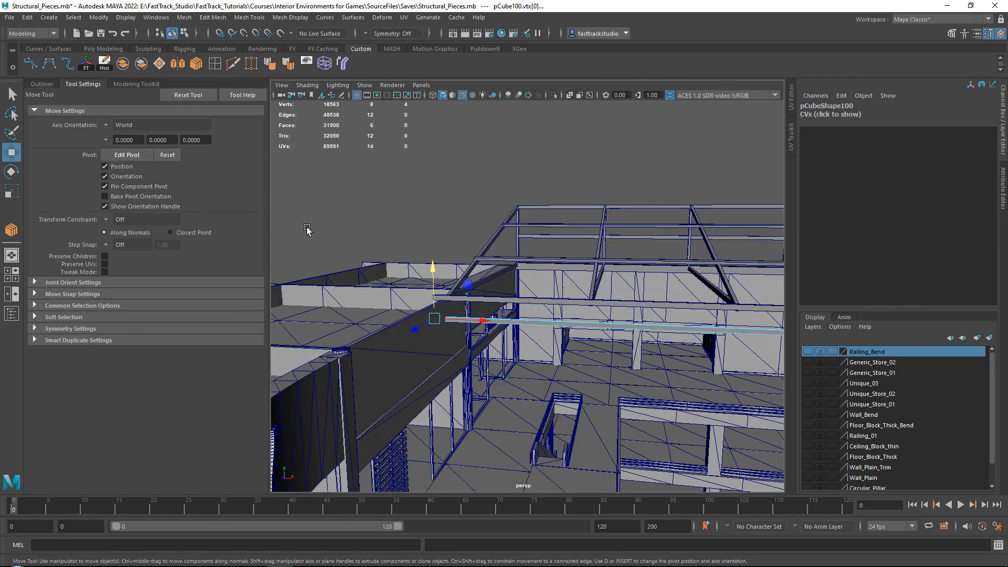
pyautogui.scroll(4, 421, 286)
pyautogui.keyDown('alt'); pyautogui.moveTo(319, 349); pyautogui.dragTo(411, 315, button='middle'); pyautogui.keyUp('alt')
pyautogui.moveTo(379, 281); pyautogui.dragTo(429, 232)
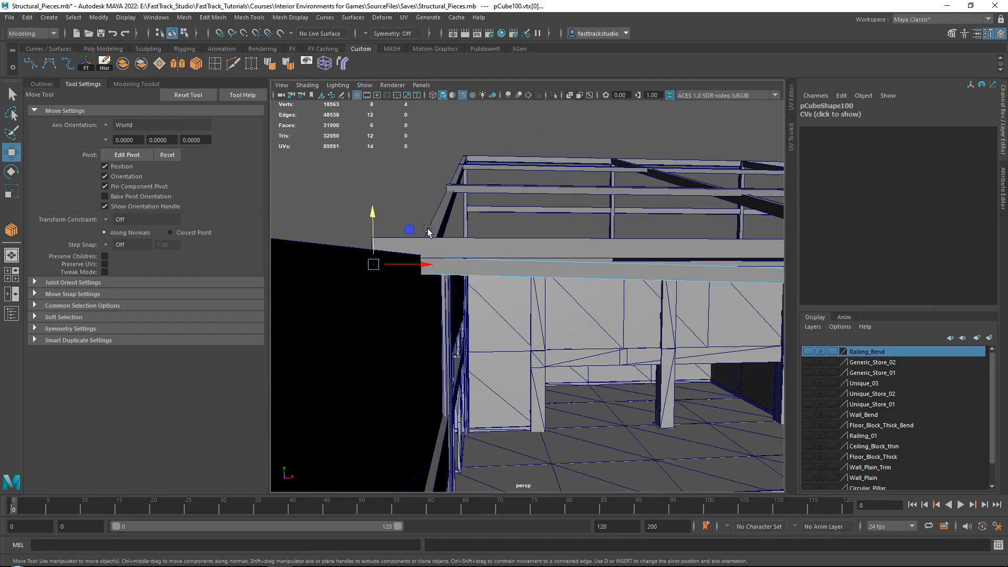
pyautogui.scroll(-3, 429, 232)
pyautogui.keyDown('alt'); pyautogui.moveTo(430, 231); pyautogui.dragTo(309, 249, button='middle'); pyautogui.keyUp('alt')
pyautogui.keyDown('alt'); pyautogui.moveTo(525, 244); pyautogui.dragTo(326, 245, button='middle'); pyautogui.keyUp('alt')
pyautogui.keyDown('alt'); pyautogui.moveTo(588, 243); pyautogui.dragTo(538, 222, button='middle'); pyautogui.keyUp('alt')
pyautogui.moveTo(659, 164); pyautogui.dragTo(692, 137, button='right')
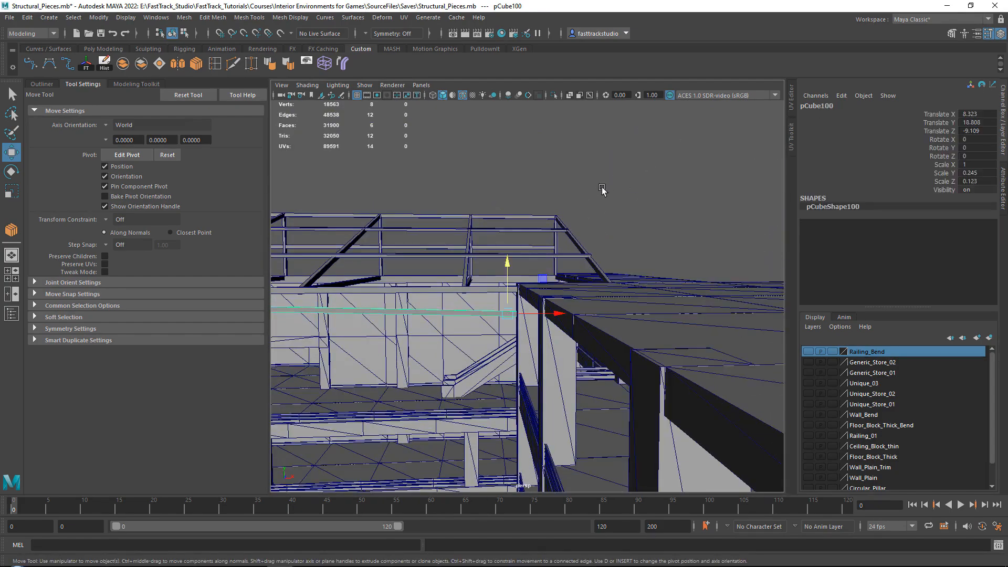
pyautogui.click(683, 168)
pyautogui.keyDown('alt'); pyautogui.moveTo(456, 274); pyautogui.dragTo(562, 277); pyautogui.keyUp('alt')
pyautogui.click(451, 276)
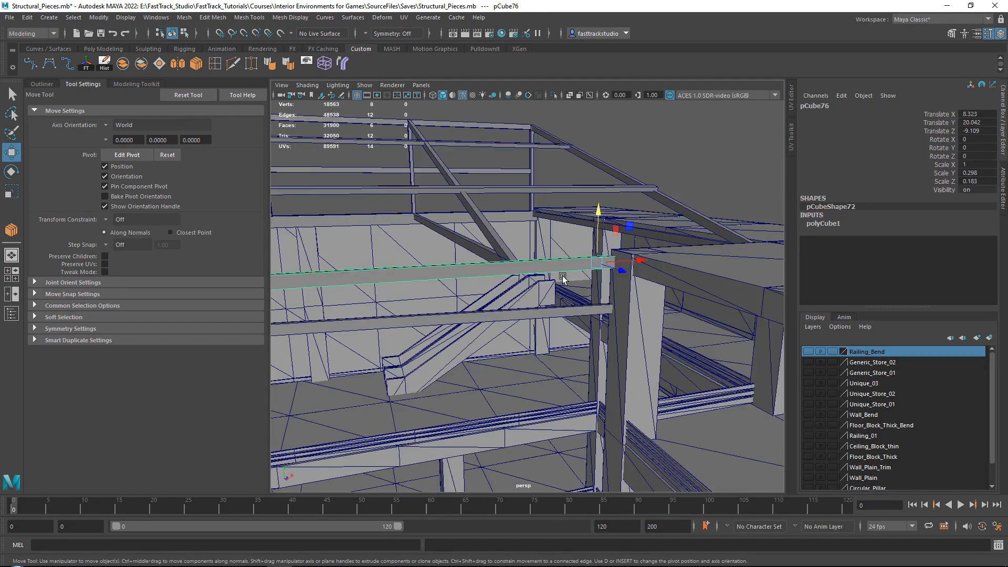
pyautogui.scroll(-3, 562, 276)
pyautogui.moveTo(708, 166); pyautogui.dragTo(704, 135, button='right')
pyautogui.moveTo(435, 213); pyautogui.dragTo(487, 362)
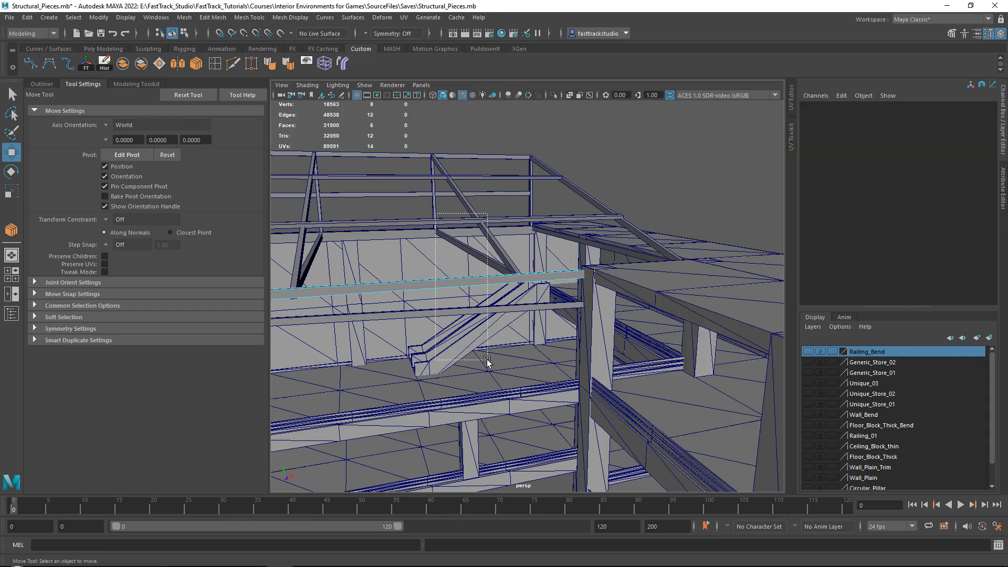
pyautogui.moveTo(487, 360); pyautogui.dragTo(488, 361)
pyautogui.moveTo(663, 171); pyautogui.dragTo(696, 147, button='right')
# Select the lower beam's four lengthwise edges and connect them with 5 segments
pyautogui.click(536, 310)
pyautogui.moveTo(486, 258); pyautogui.dragTo(536, 341)
pyautogui.keyDown('alt'); pyautogui.moveTo(536, 325); pyautogui.dragTo(475, 346); pyautogui.keyUp('alt')
pyautogui.keyDown('alt'); pyautogui.moveTo(475, 347); pyautogui.dragTo(583, 296, button='middle'); pyautogui.keyUp('alt')
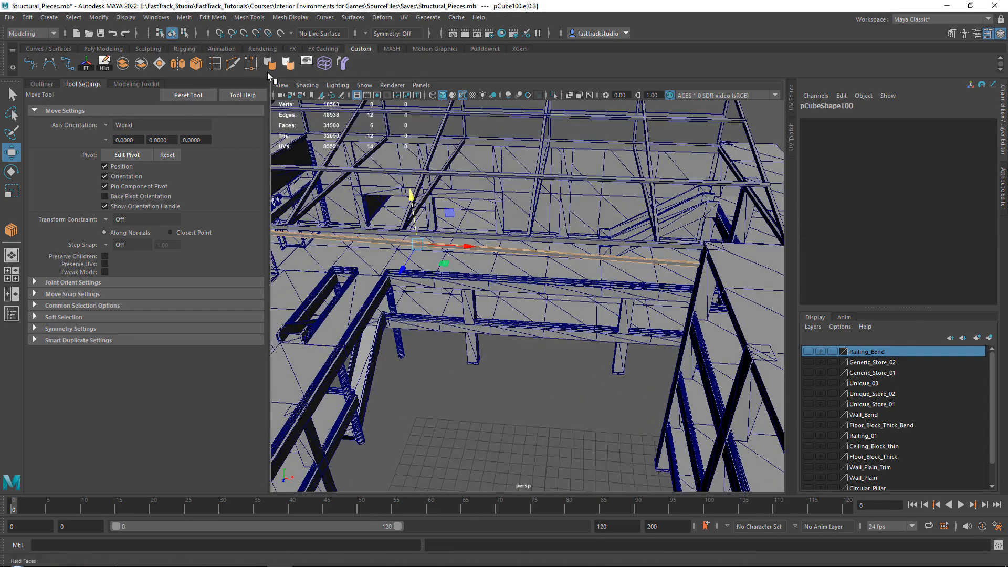
pyautogui.click(196, 67)
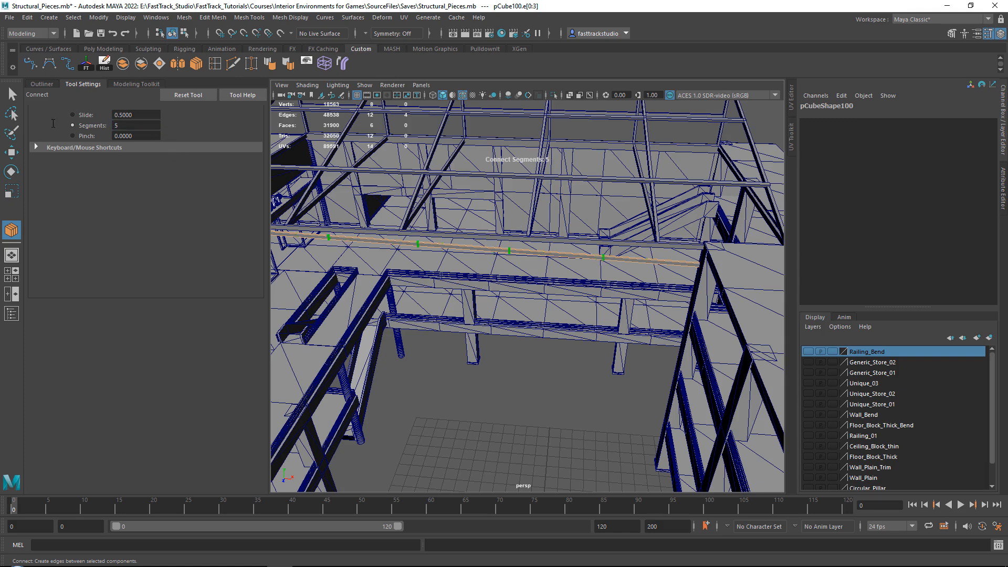
pyautogui.press('w')
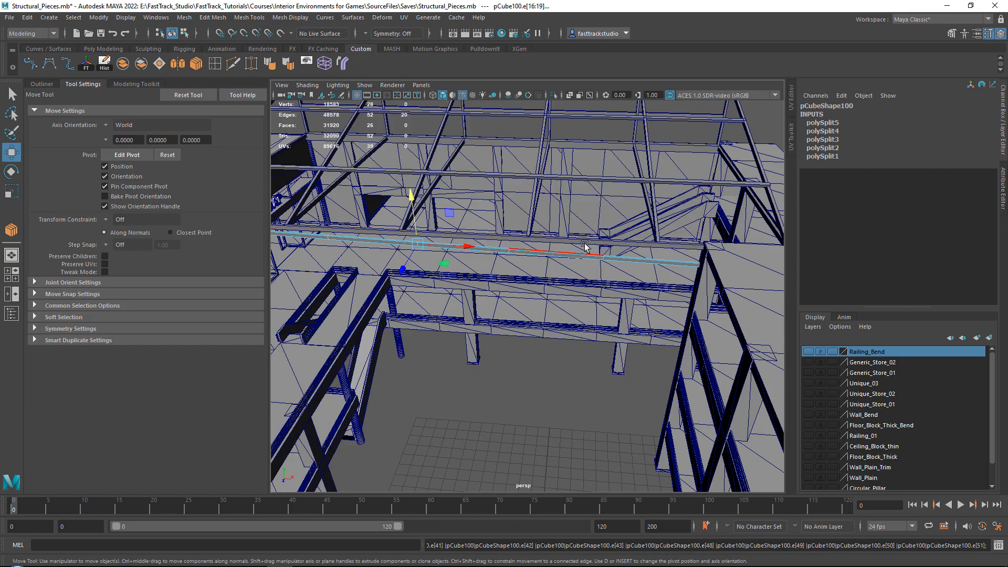
# Bevel the five new edge loops on the lower beam with a fraction of 0.02
pyautogui.keyDown('alt'); pyautogui.moveTo(629, 243); pyautogui.dragTo(596, 257); pyautogui.keyUp('alt')
pyautogui.keyDown('alt'); pyautogui.moveTo(596, 257); pyautogui.dragTo(713, 282, button='right'); pyautogui.keyUp('alt')
pyautogui.keyDown('alt'); pyautogui.moveTo(712, 282); pyautogui.dragTo(525, 296); pyautogui.keyUp('alt')
pyautogui.keyDown('alt'); pyautogui.moveTo(515, 297); pyautogui.dragTo(420, 294, button='right'); pyautogui.keyUp('alt')
pyautogui.keyDown('alt'); pyautogui.moveTo(420, 294); pyautogui.dragTo(735, 341); pyautogui.keyUp('alt')
pyautogui.keyDown('alt'); pyautogui.moveTo(417, 286); pyautogui.dragTo(682, 289, button='middle'); pyautogui.keyUp('alt')
pyautogui.keyDown('alt'); pyautogui.moveTo(446, 265); pyautogui.dragTo(682, 270, button='middle'); pyautogui.keyUp('alt')
pyautogui.keyDown('alt'); pyautogui.moveTo(683, 270); pyautogui.dragTo(556, 281); pyautogui.keyUp('alt')
pyautogui.keyDown('alt'); pyautogui.moveTo(656, 286); pyautogui.dragTo(479, 310, button='middle'); pyautogui.keyUp('alt')
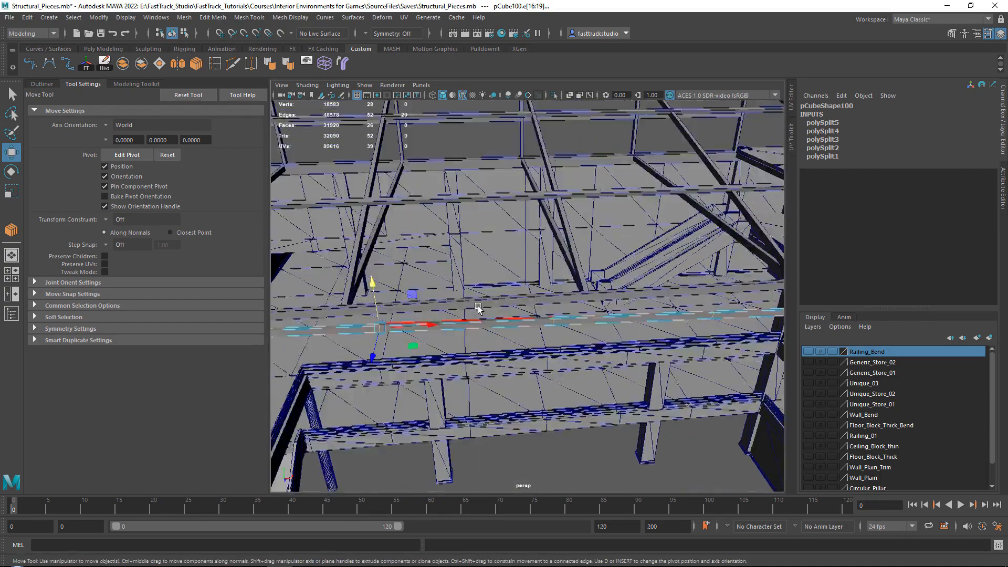
pyautogui.keyDown('alt'); pyautogui.moveTo(480, 311); pyautogui.dragTo(556, 279, button='right'); pyautogui.keyUp('alt')
pyautogui.hotkey('ctrl', 'b')
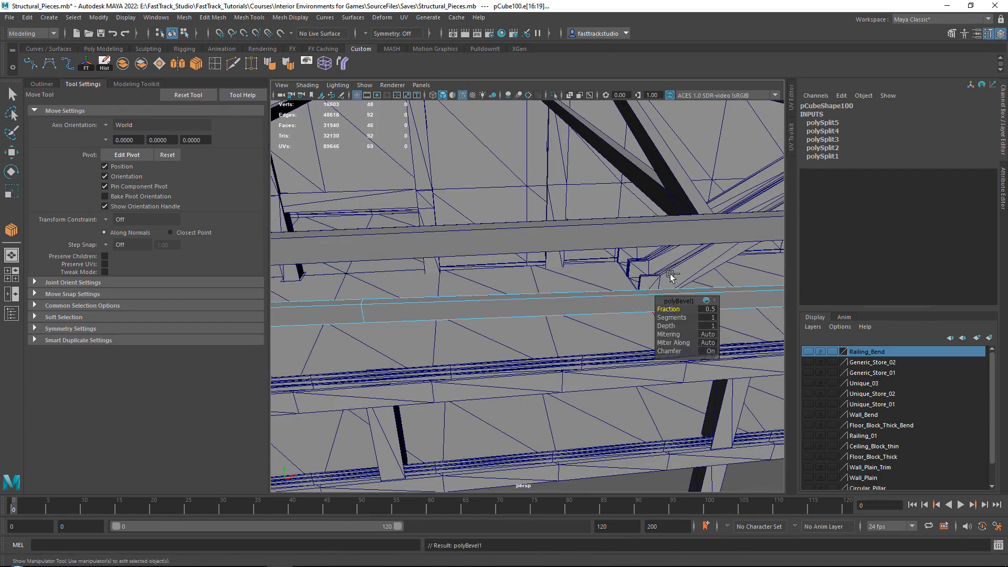
pyautogui.click(709, 308)
pyautogui.write('0')
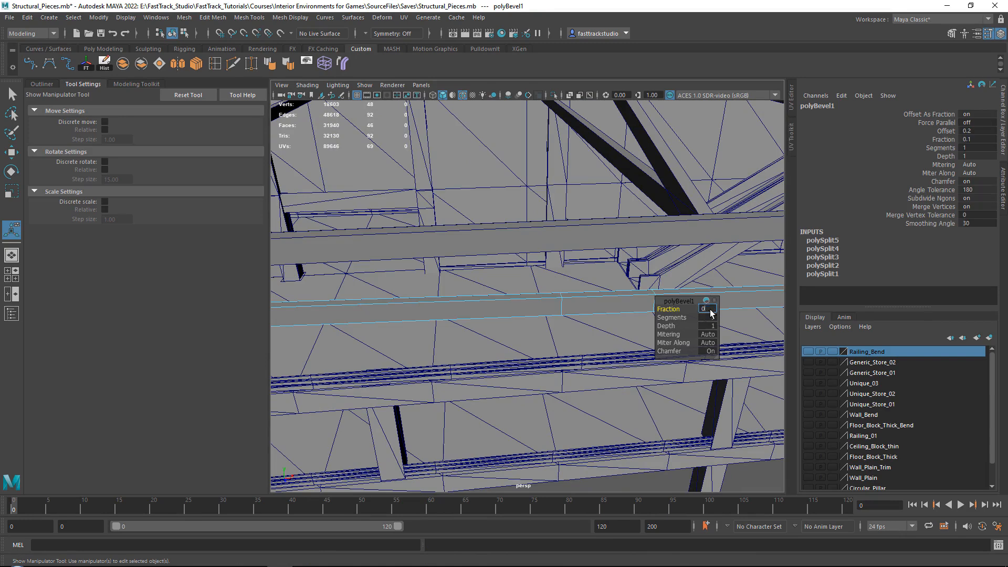
pyautogui.write('.05')
pyautogui.press('Return')
pyautogui.write('.02')
pyautogui.press('Return')
pyautogui.press('w')
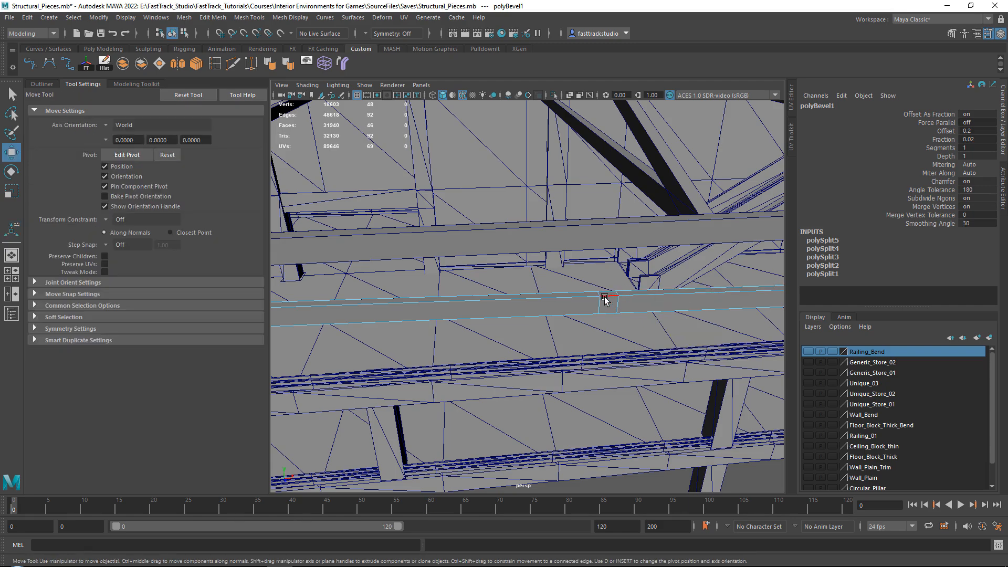
# Select the small top face of each of the five narrow beveled sections along the lower beam
pyautogui.moveTo(603, 294); pyautogui.dragTo(603, 295, button='right')
pyautogui.click(607, 293)
pyautogui.keyDown('alt'); pyautogui.moveTo(663, 285); pyautogui.dragTo(438, 316, button='middle'); pyautogui.keyUp('alt')
pyautogui.keyDown('alt'); pyautogui.moveTo(452, 317); pyautogui.dragTo(384, 310, button='right'); pyautogui.keyUp('alt')
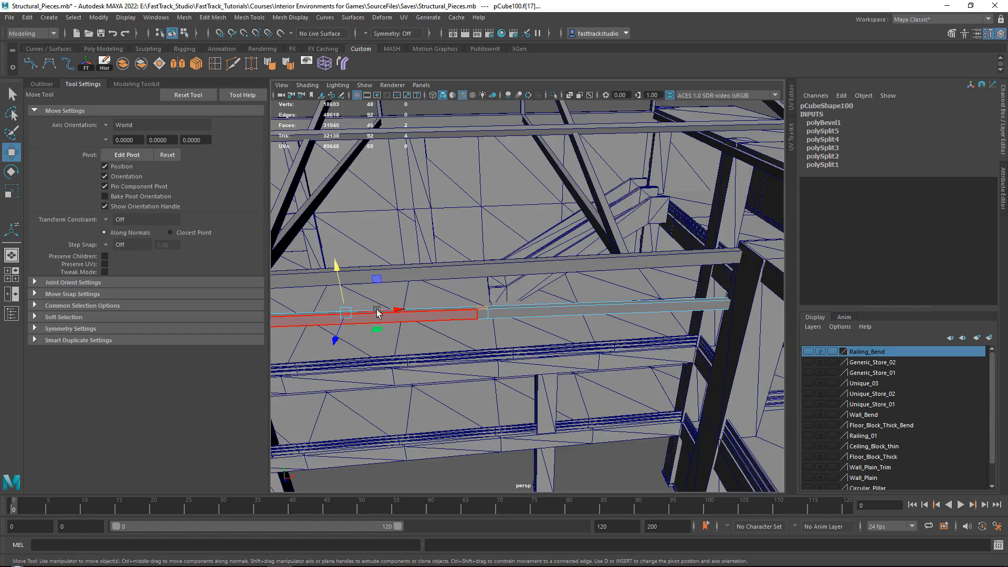
pyautogui.keyDown('alt'); pyautogui.moveTo(385, 310); pyautogui.dragTo(569, 312, button='middle'); pyautogui.keyUp('alt')
pyautogui.keyDown('alt'); pyautogui.moveTo(338, 317); pyautogui.dragTo(531, 315, button='middle'); pyautogui.keyUp('alt')
pyautogui.keyDown('alt'); pyautogui.moveTo(530, 315); pyautogui.dragTo(576, 318, button='right'); pyautogui.keyUp('alt')
pyautogui.keyDown('shift'); pyautogui.click(414, 328); pyautogui.keyUp('shift')
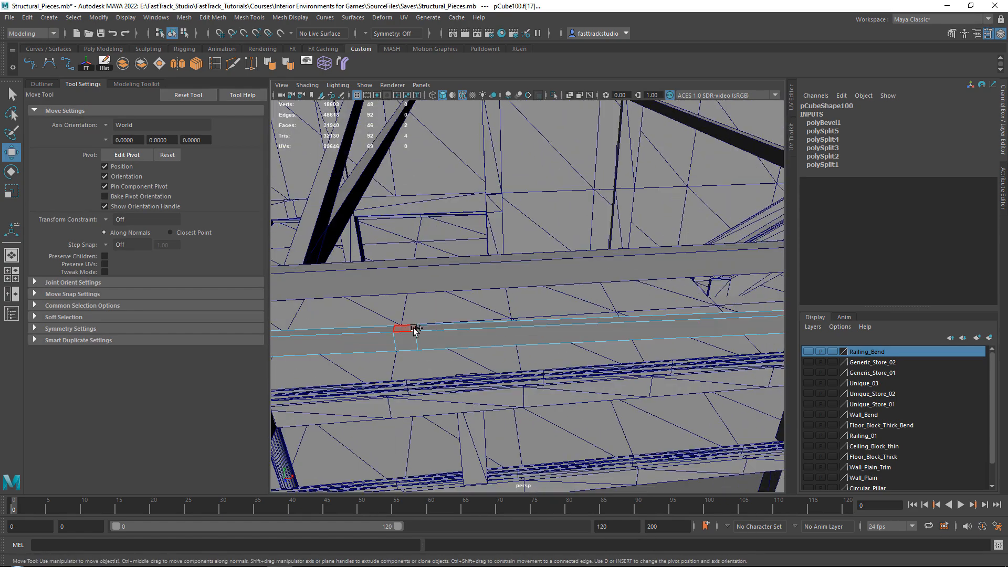
pyautogui.scroll(-4, 414, 330)
pyautogui.keyDown('alt'); pyautogui.moveTo(415, 330); pyautogui.dragTo(507, 338, button='middle'); pyautogui.keyUp('alt')
pyautogui.keyDown('alt'); pyautogui.moveTo(507, 337); pyautogui.dragTo(547, 318, button='right'); pyautogui.keyUp('alt')
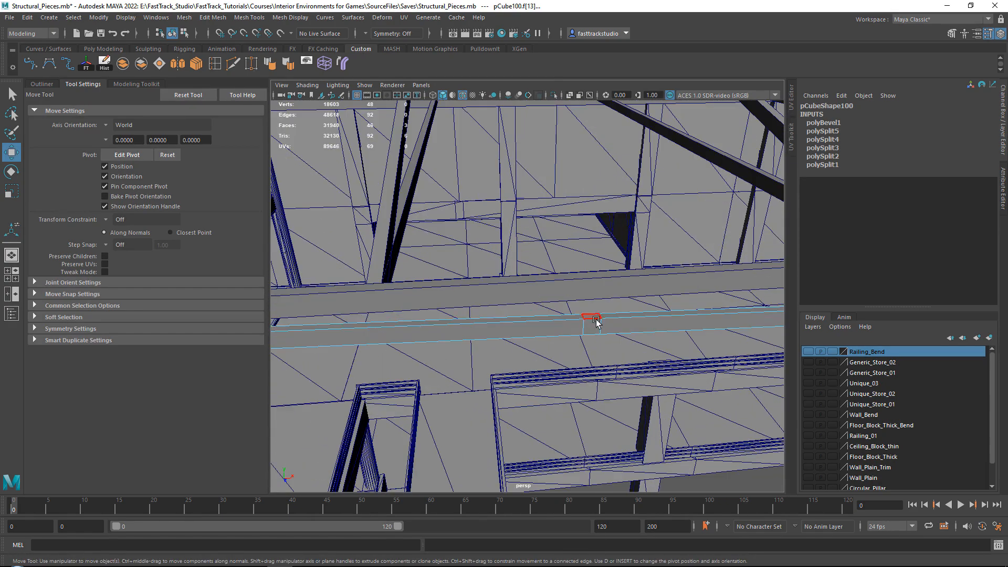
pyautogui.keyDown('shift'); pyautogui.click(595, 318); pyautogui.keyUp('shift')
pyautogui.scroll(-4, 596, 318)
pyautogui.keyDown('alt'); pyautogui.moveTo(418, 326); pyautogui.dragTo(632, 306, button='middle'); pyautogui.keyUp('alt')
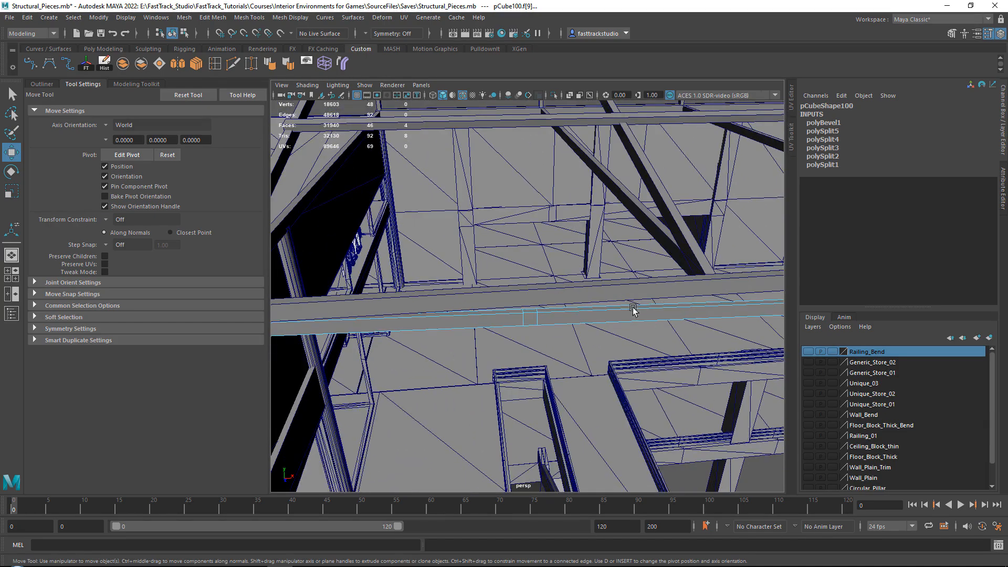
pyautogui.scroll(4, 528, 313)
pyautogui.keyDown('shift'); pyautogui.click(534, 325); pyautogui.keyUp('shift')
pyautogui.scroll(-5, 534, 324)
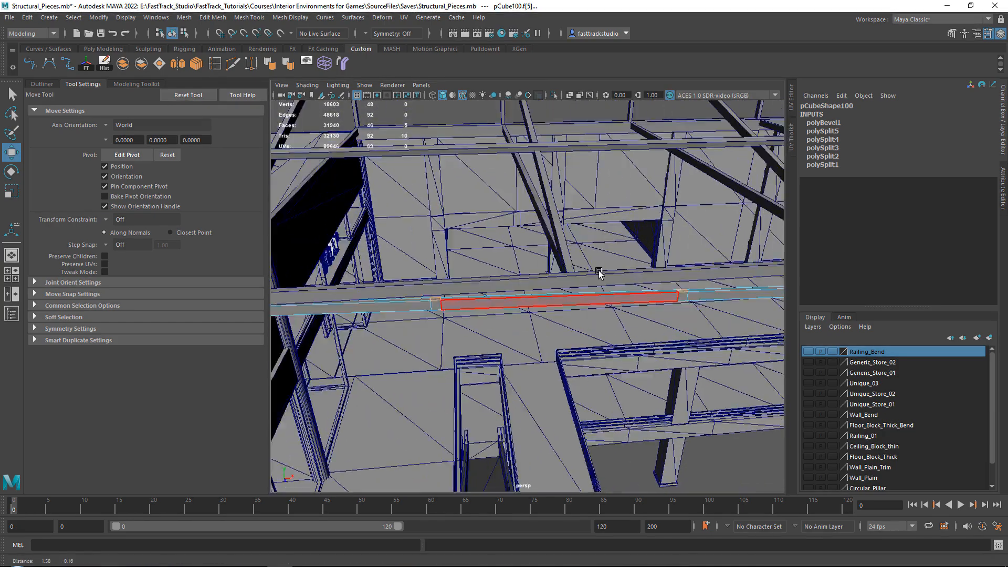
pyautogui.keyDown('alt'); pyautogui.moveTo(599, 274); pyautogui.dragTo(540, 286); pyautogui.keyUp('alt')
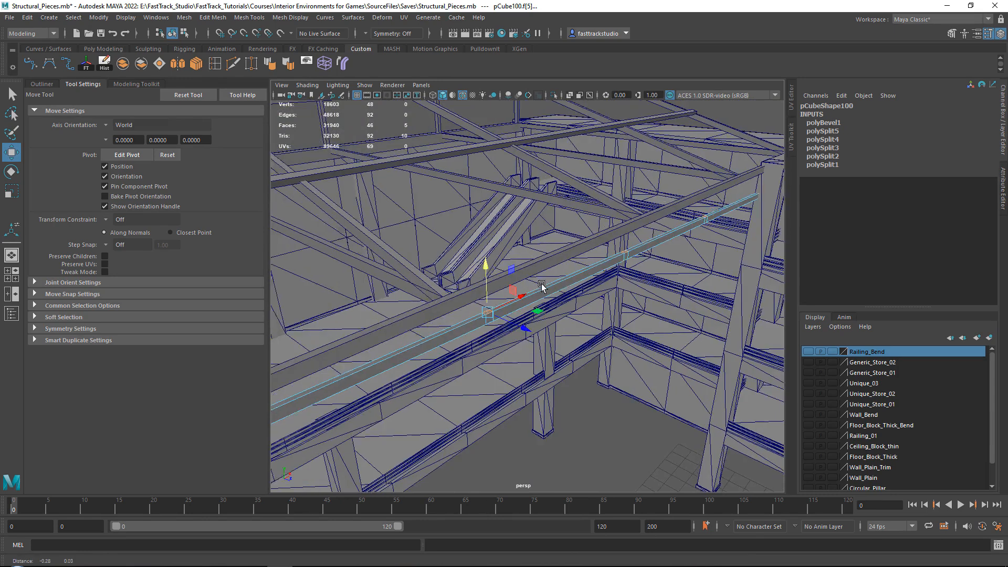
# Check the mall roof reference image and extrude the five selected faces upward into posts reaching the upper long beam
pyautogui.keyDown('alt'); pyautogui.moveTo(540, 286); pyautogui.dragTo(567, 290, button='middle'); pyautogui.keyUp('alt')
pyautogui.hotkey('alt', 'Tab')
pyautogui.moveTo(640, 263); pyautogui.dragTo(492, 222, button='right')
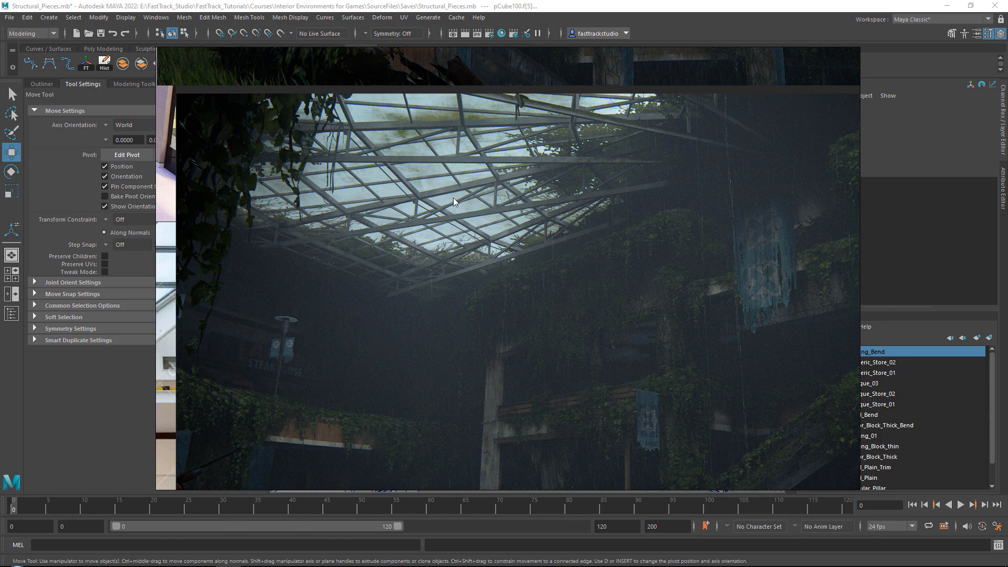
pyautogui.hotkey('alt', 'Tab')
pyautogui.keyDown('alt'); pyautogui.moveTo(553, 310); pyautogui.dragTo(536, 241); pyautogui.keyUp('alt')
pyautogui.scroll(4, 497, 305)
pyautogui.scroll(4, 497, 305)
pyautogui.scroll(-5, 478, 305)
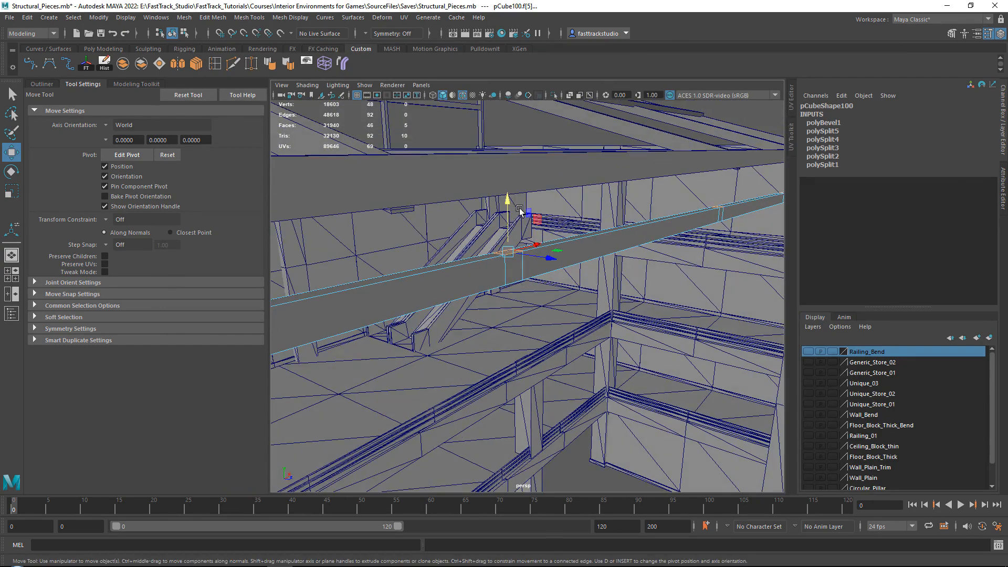
pyautogui.keyDown('shift'); pyautogui.moveTo(509, 196); pyautogui.dragTo(623, 174); pyautogui.keyUp('shift')
pyautogui.scroll(-5, 512, 112)
pyautogui.keyDown('alt'); pyautogui.moveTo(623, 173); pyautogui.dragTo(437, 176, button='middle'); pyautogui.keyUp('alt')
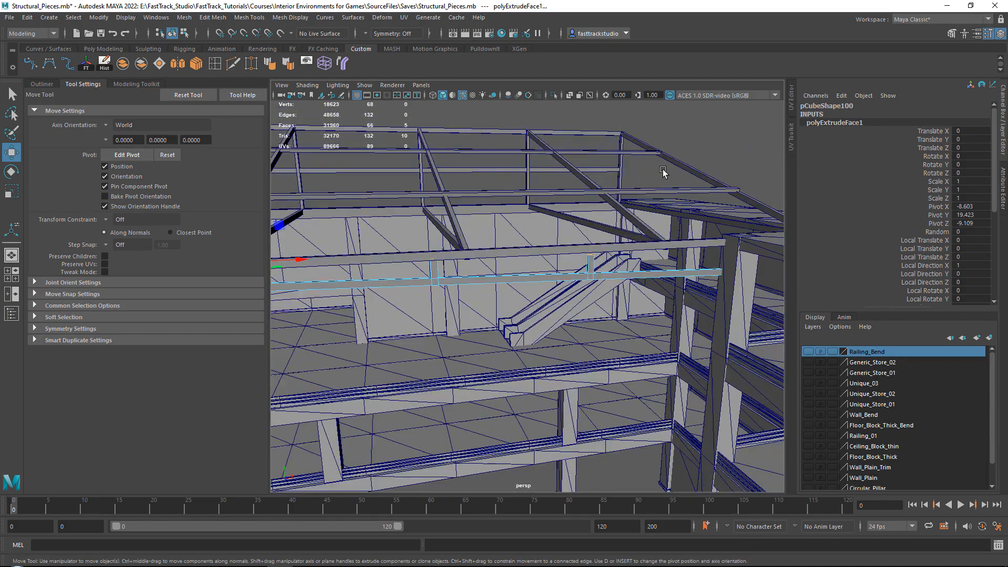
# Adjust the height of the individual posts' top vertices so the posts end within the upper long beam
pyautogui.keyDown('alt'); pyautogui.moveTo(662, 171); pyautogui.dragTo(745, 146); pyautogui.keyUp('alt')
pyautogui.moveTo(745, 146); pyautogui.dragTo(662, 142, button='right')
pyautogui.scroll(5, 597, 201)
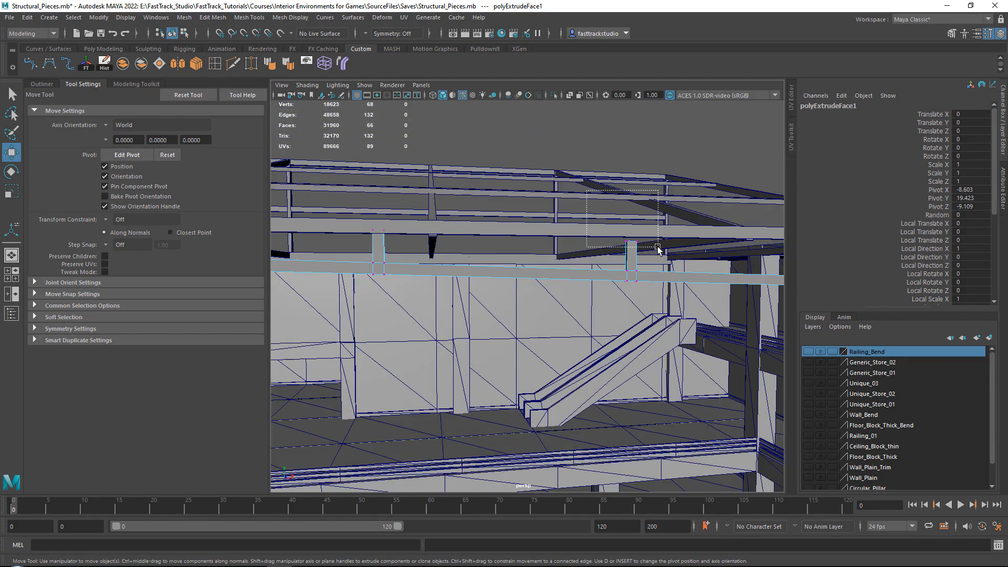
pyautogui.moveTo(658, 247); pyautogui.dragTo(659, 247)
pyautogui.keyDown('alt'); pyautogui.moveTo(469, 203); pyautogui.dragTo(517, 210, button='middle'); pyautogui.keyUp('alt')
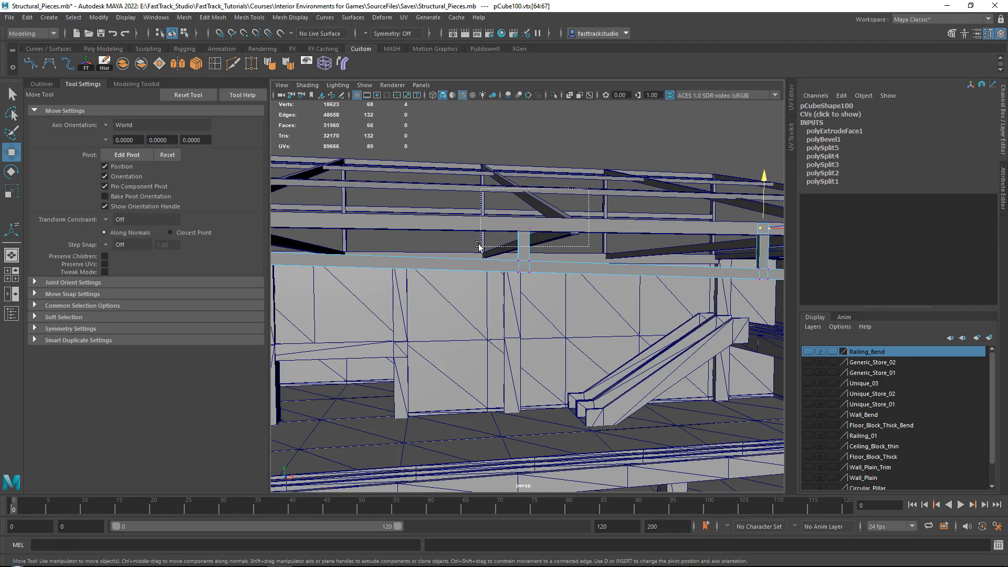
pyautogui.keyDown('alt'); pyautogui.moveTo(524, 186); pyautogui.dragTo(580, 189); pyautogui.keyUp('alt')
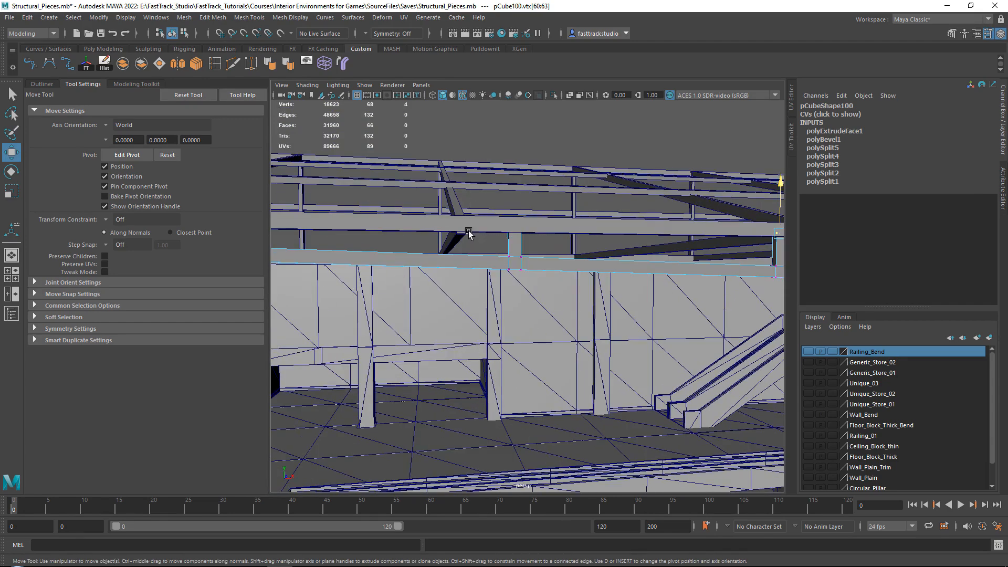
pyautogui.moveTo(468, 232); pyautogui.dragTo(531, 210)
pyautogui.moveTo(513, 189); pyautogui.dragTo(704, 200)
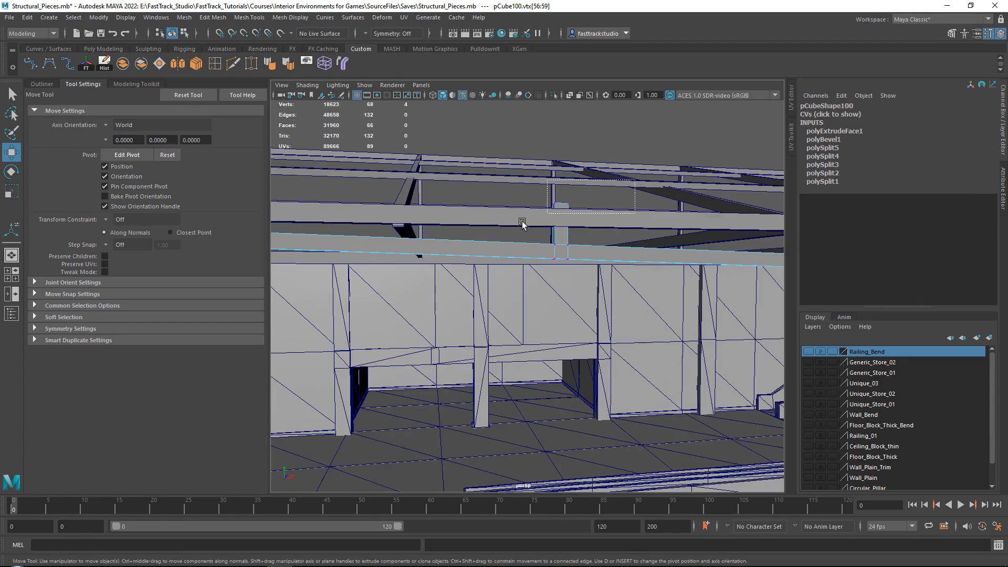
pyautogui.moveTo(559, 171); pyautogui.dragTo(560, 195)
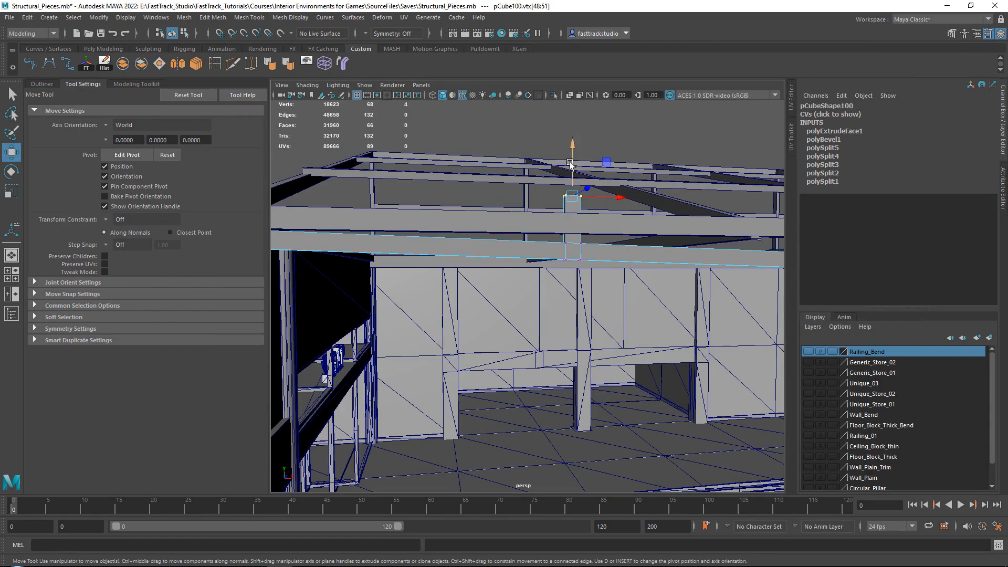
pyautogui.moveTo(570, 164); pyautogui.dragTo(571, 191)
# Select the upper long beam together with the lower beam and its posts, and combine them into one mesh
pyautogui.moveTo(629, 140); pyautogui.dragTo(669, 132, button='right')
pyautogui.keyDown('alt'); pyautogui.moveTo(669, 141); pyautogui.dragTo(666, 342); pyautogui.keyUp('alt')
pyautogui.keyDown('shift'); pyautogui.click(461, 312); pyautogui.keyUp('shift')
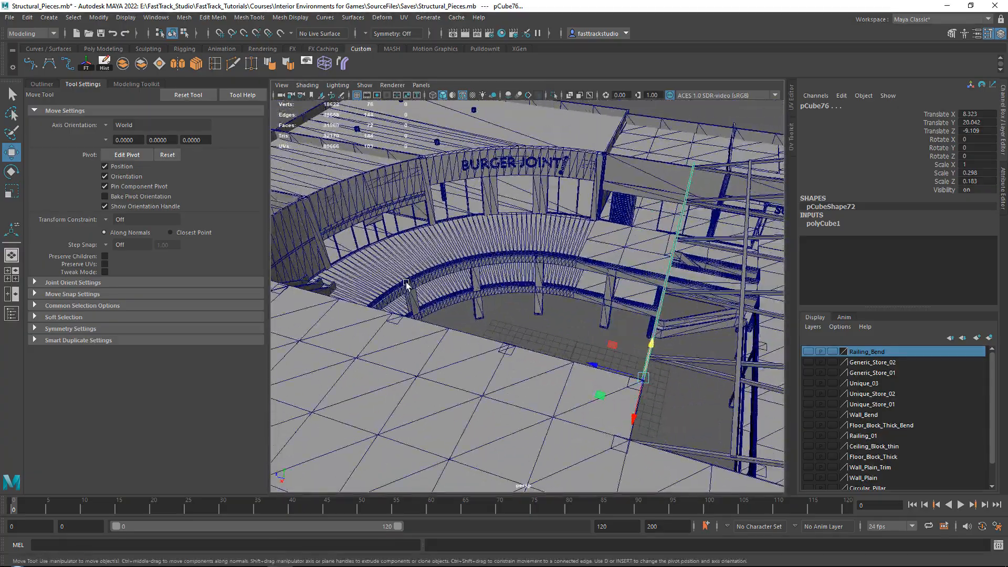
pyautogui.keyDown('alt'); pyautogui.moveTo(540, 304); pyautogui.dragTo(672, 297); pyautogui.keyUp('alt')
pyautogui.keyDown('alt'); pyautogui.moveTo(673, 297); pyautogui.dragTo(529, 293, button='middle'); pyautogui.keyUp('alt')
pyautogui.keyDown('alt'); pyautogui.moveTo(528, 292); pyautogui.dragTo(451, 262); pyautogui.keyUp('alt')
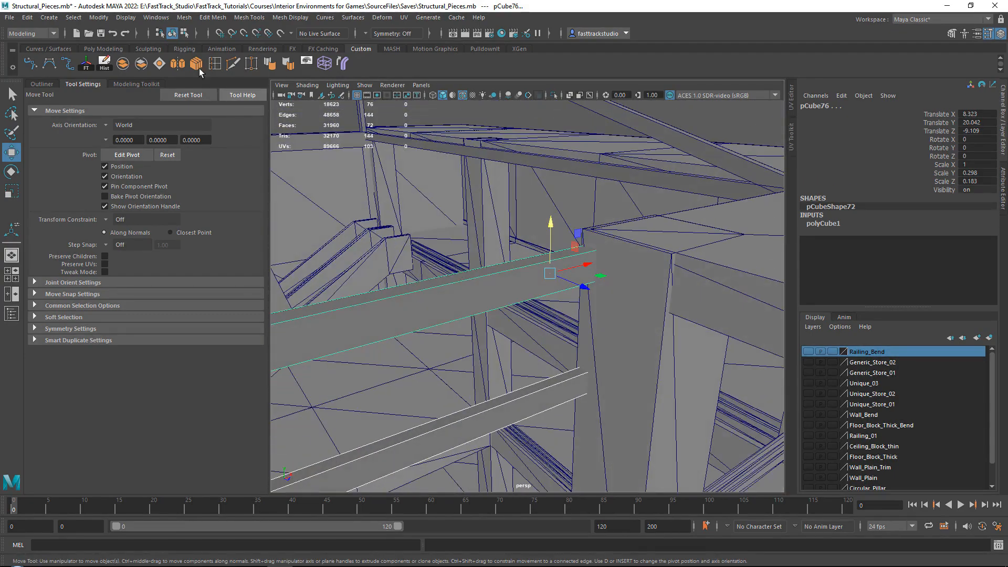
pyautogui.click(122, 65)
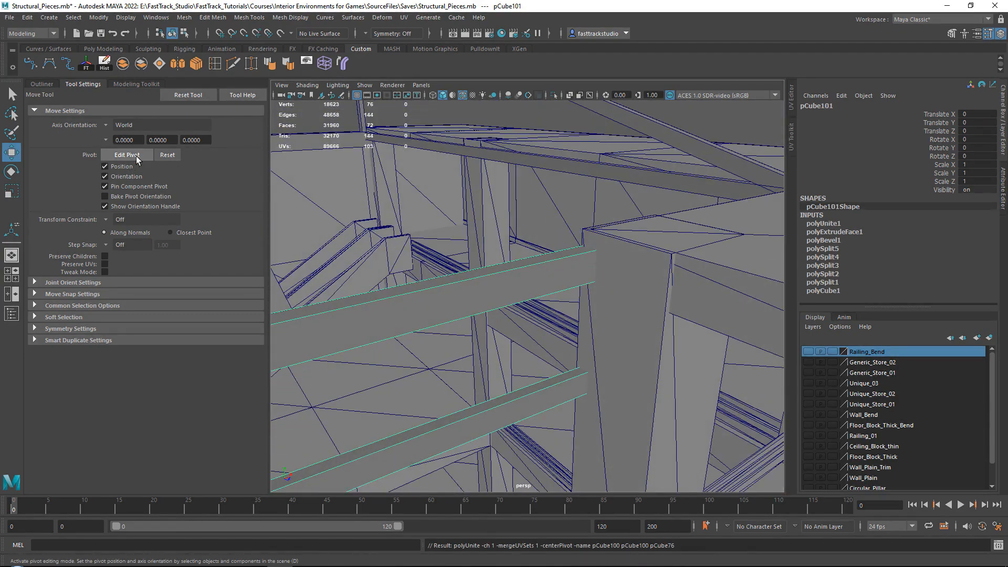
# Move the combined truss's pivot to its end at the corner column of the courtyard opening
pyautogui.click(146, 156)
pyautogui.scroll(-8, 401, 194)
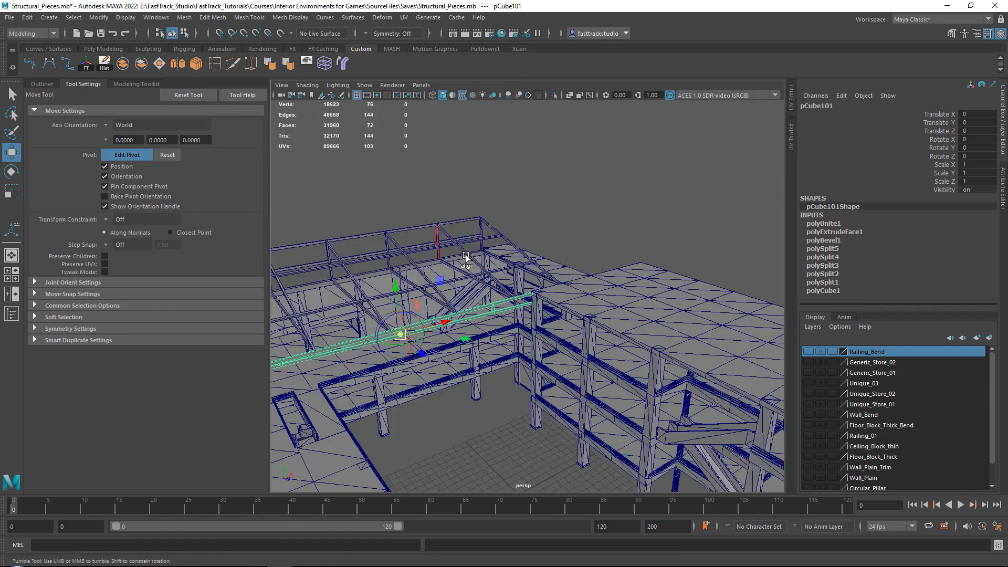
pyautogui.keyDown('alt'); pyautogui.moveTo(466, 258); pyautogui.dragTo(564, 289); pyautogui.keyUp('alt')
pyautogui.scroll(10, 576, 286)
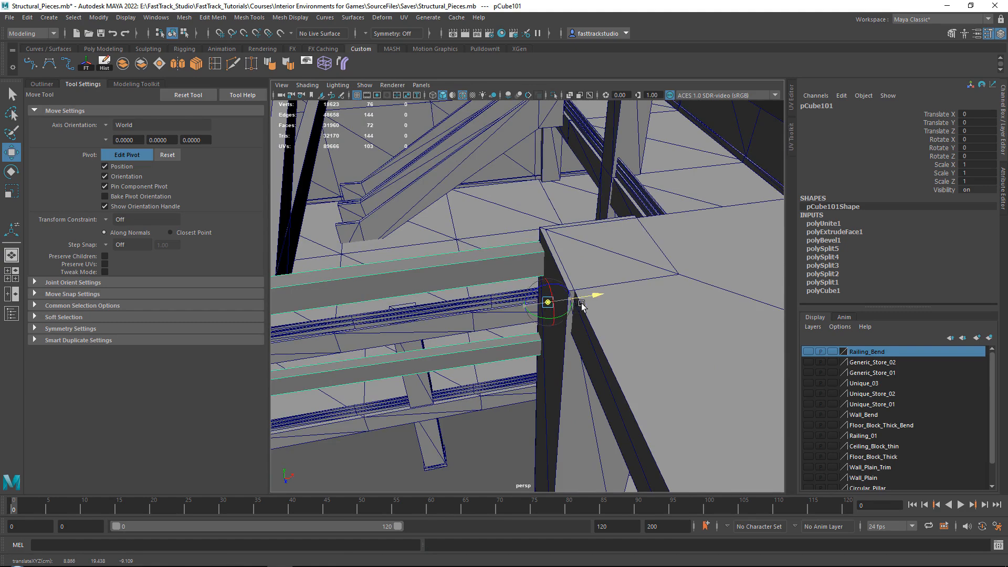
pyautogui.moveTo(587, 308); pyautogui.dragTo(585, 309)
pyautogui.keyDown('alt'); pyautogui.moveTo(589, 307); pyautogui.dragTo(565, 252); pyautogui.keyUp('alt')
pyautogui.keyDown('alt'); pyautogui.moveTo(612, 407); pyautogui.dragTo(596, 353, button='middle'); pyautogui.keyUp('alt')
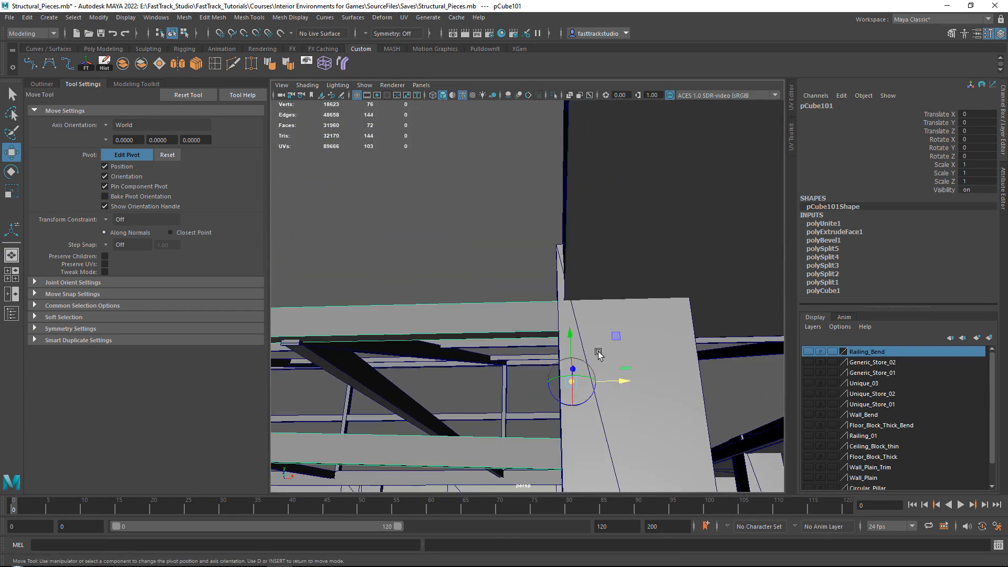
pyautogui.moveTo(618, 382); pyautogui.dragTo(463, 291)
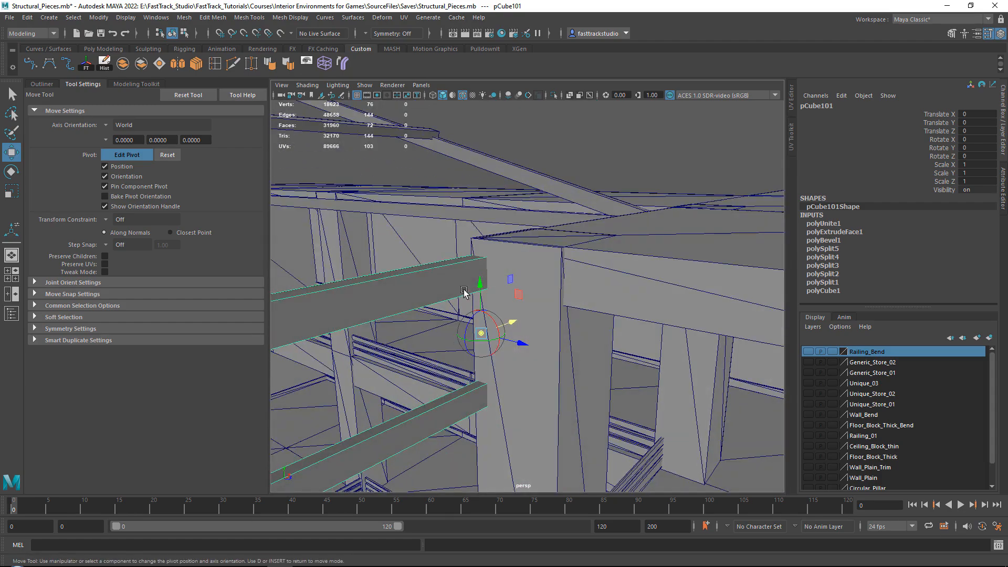
pyautogui.click(137, 156)
# Try a duplicate of the truss rotated 15° around its corner pivot with stepped rotation
pyautogui.scroll(-4, 436, 236)
pyautogui.keyDown('alt'); pyautogui.moveTo(441, 236); pyautogui.dragTo(321, 287); pyautogui.keyUp('alt')
pyautogui.keyDown('alt'); pyautogui.moveTo(470, 288); pyautogui.dragTo(473, 349, button='middle'); pyautogui.keyUp('alt')
pyautogui.press('e')
pyautogui.scroll(-1, 555, 406)
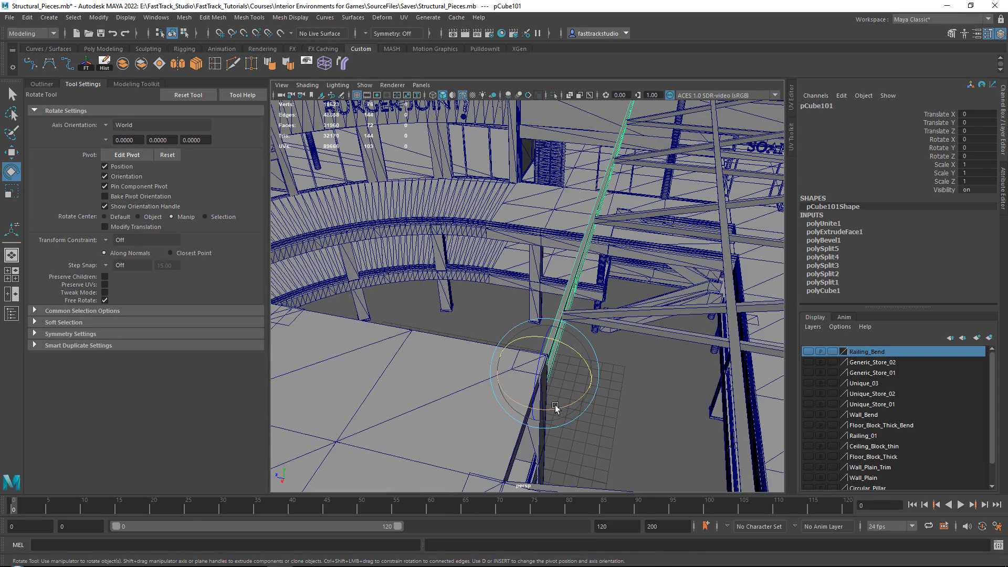
pyautogui.press('j')
pyautogui.keyDown('shift'); pyautogui.moveTo(557, 412); pyautogui.dragTo(570, 412); pyautogui.keyUp('shift')
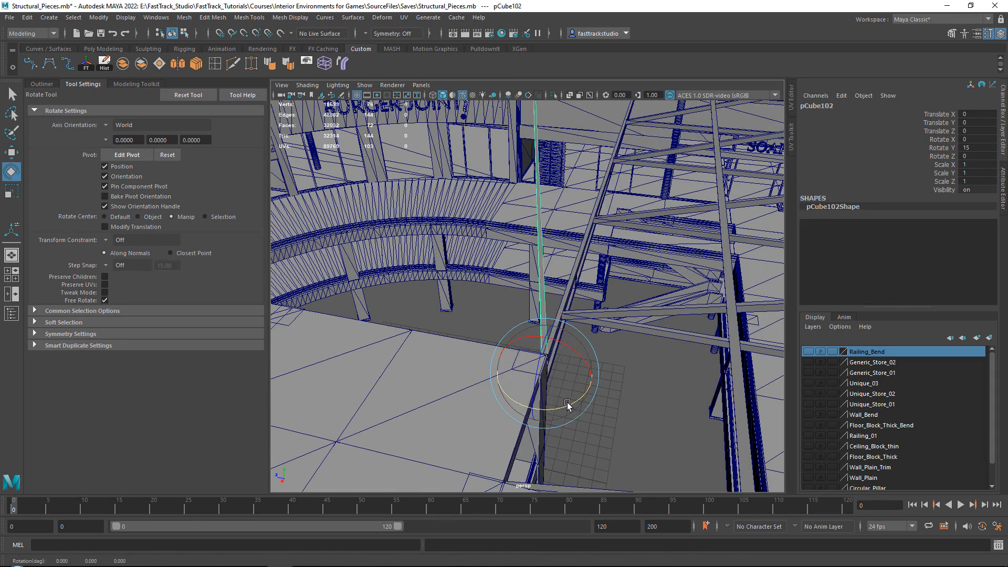
pyautogui.scroll(-3, 550, 212)
pyautogui.keyDown('alt'); pyautogui.moveTo(527, 116); pyautogui.dragTo(522, 169, button='middle'); pyautogui.keyUp('alt')
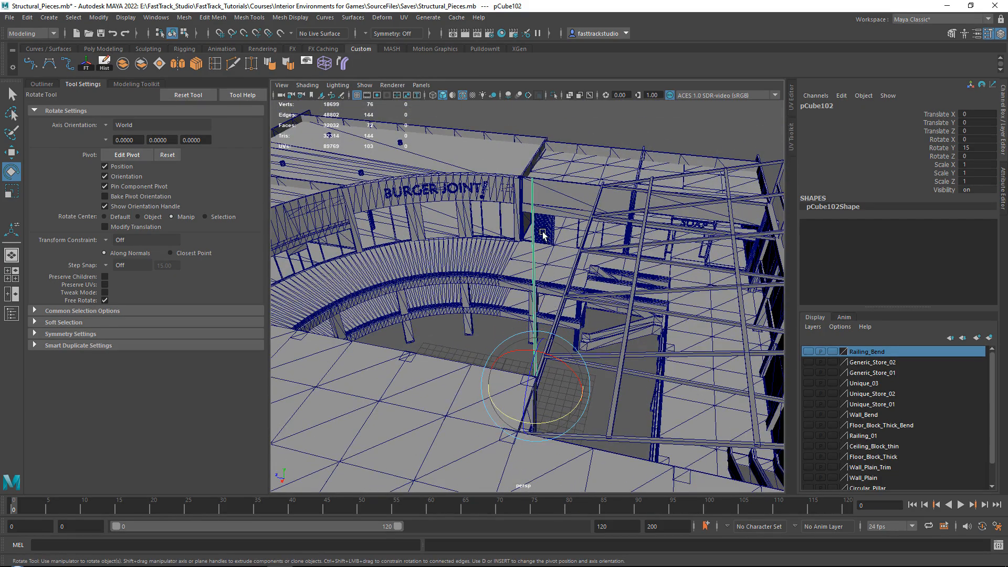
pyautogui.scroll(4, 542, 234)
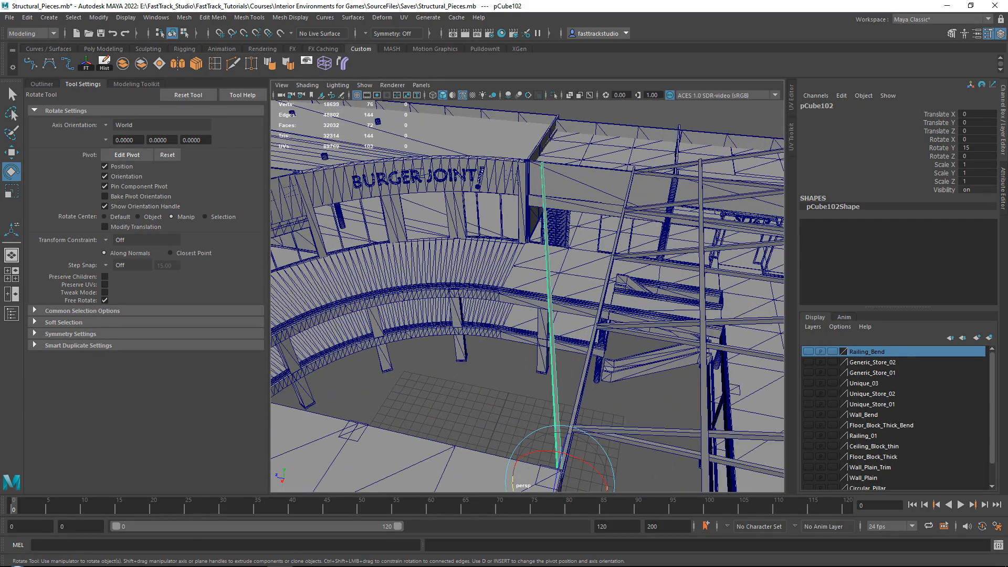
# Check the spacing of the roof beams in the mall reference image and delete the rotated truss copy
pyautogui.hotkey('alt', 'Tab')
pyautogui.scroll(2, 456, 199)
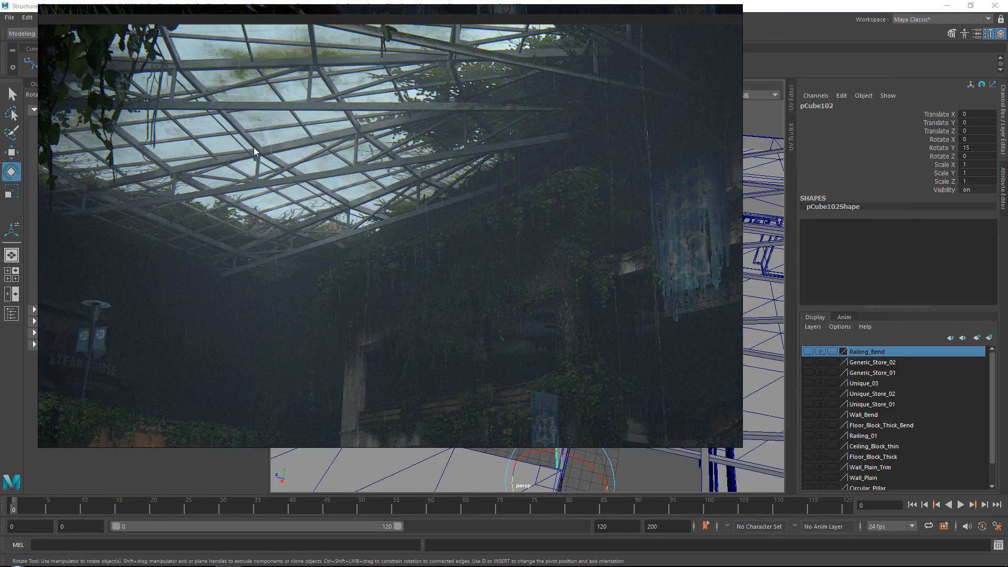
pyautogui.moveTo(253, 147); pyautogui.dragTo(1007, 257, button='right')
pyautogui.keyDown('alt'); pyautogui.moveTo(618, 258); pyautogui.dragTo(595, 321); pyautogui.keyUp('alt')
pyautogui.press('Delete')
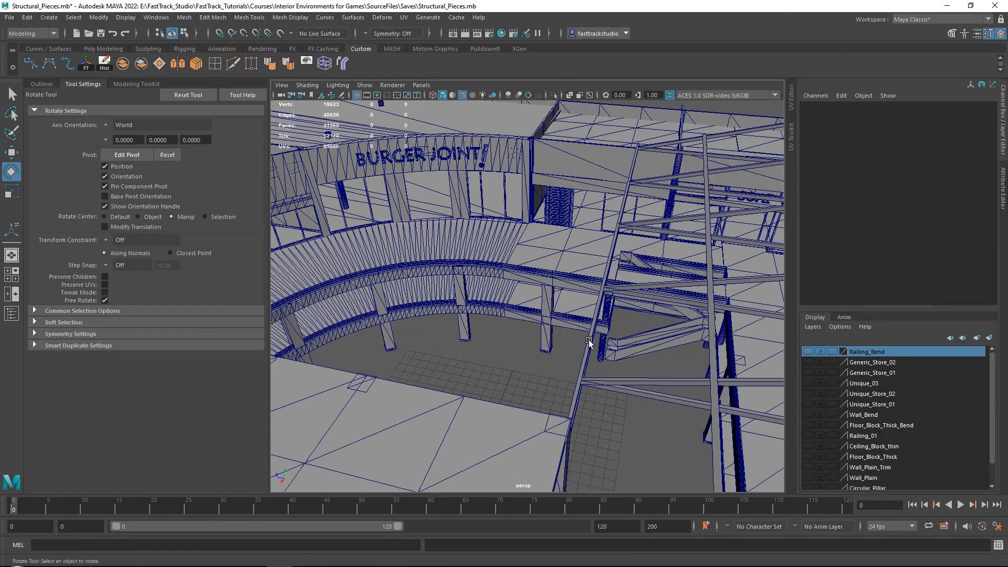
# Try duplicating the original truss around its corner pivot in 30° increments
pyautogui.click(589, 342)
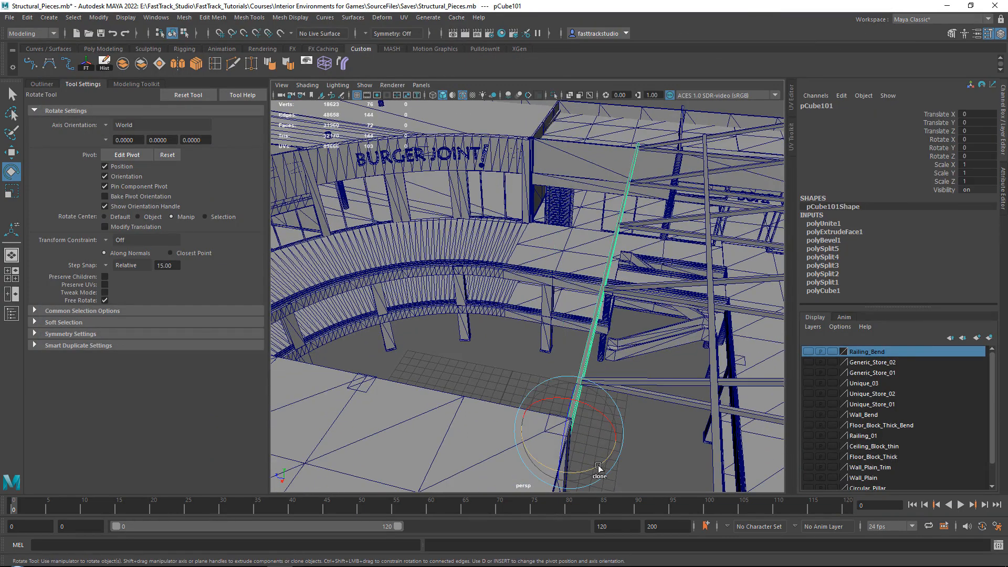
pyautogui.keyDown('shift'); pyautogui.moveTo(601, 470); pyautogui.dragTo(617, 462); pyautogui.keyUp('shift')
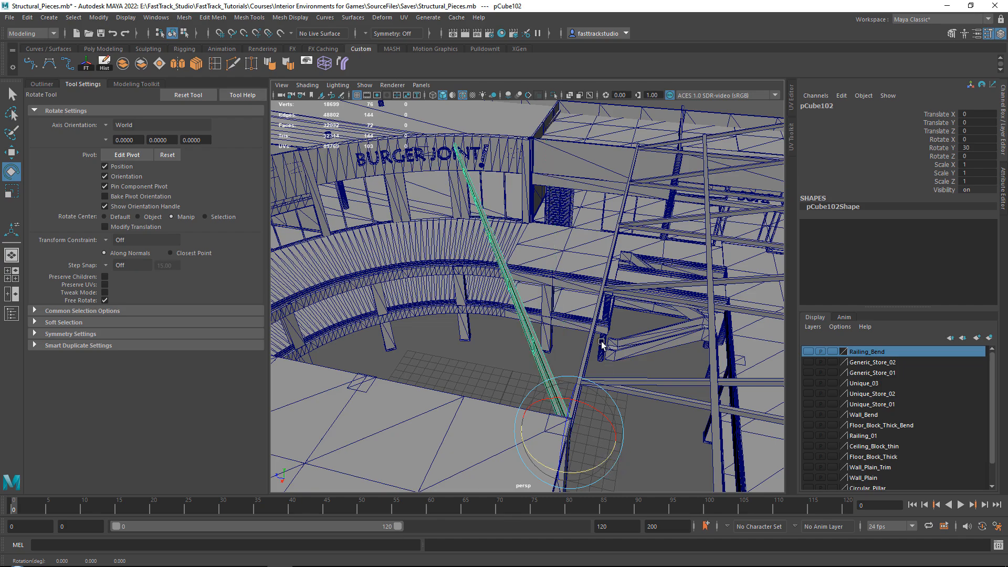
pyautogui.keyDown('alt'); pyautogui.moveTo(601, 343); pyautogui.dragTo(508, 288); pyautogui.keyUp('alt')
pyautogui.hotkey('shift', 'd')
pyautogui.hotkey('shift', 'd')
# Delete the truss copies made at 30° increments
pyautogui.click(480, 290)
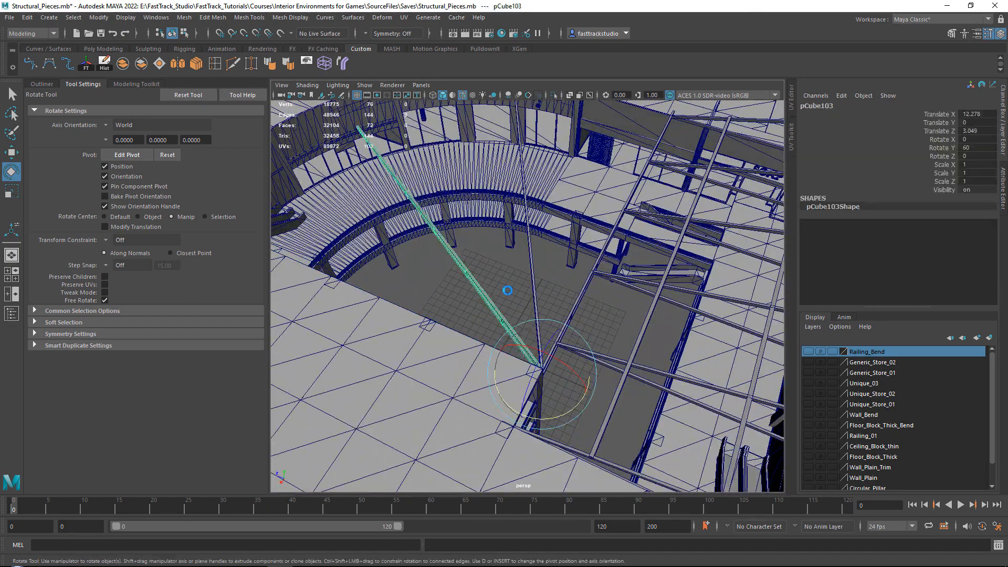
pyautogui.press('Delete')
pyautogui.click(535, 292)
pyautogui.press('Delete')
# Duplicate the original truss rotated 15° about its corner pivot and repeat the duplication until the fan of copies reaches 90°
pyautogui.scroll(3, 558, 299)
pyautogui.click(609, 332)
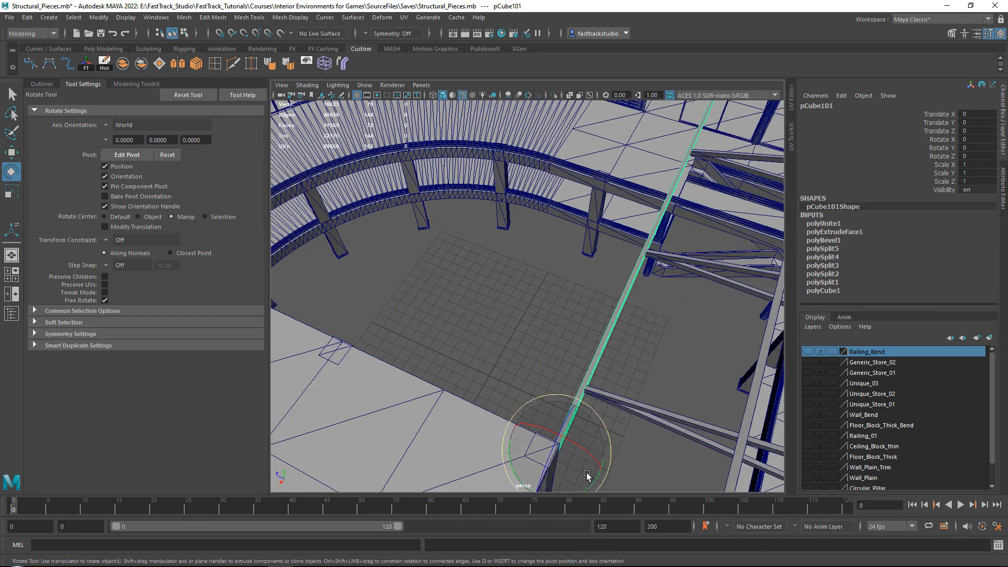
pyautogui.scroll(-2, 559, 455)
pyautogui.keyDown('shift'); pyautogui.moveTo(561, 438); pyautogui.dragTo(572, 436); pyautogui.keyUp('shift')
pyautogui.scroll(-4, 628, 346)
pyautogui.hotkey('shift', 'd')
pyautogui.hotkey('shift', 'd')
pyautogui.hotkey('shift', 'd')
pyautogui.hotkey('shift', 'd')
pyautogui.hotkey('shift', 'd')
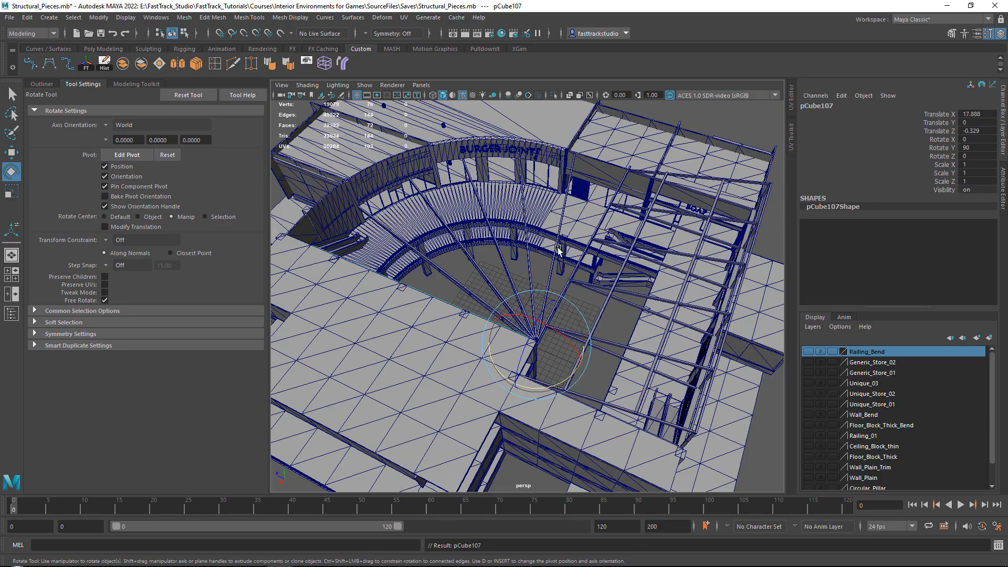
# Add a lattice to the 90° truss copy along the roof edge and set its T divisions to 2
pyautogui.keyDown('alt'); pyautogui.moveTo(558, 250); pyautogui.dragTo(389, 220); pyautogui.keyUp('alt')
pyautogui.scroll(5, 580, 344)
pyautogui.keyDown('alt'); pyautogui.moveTo(632, 329); pyautogui.dragTo(574, 328); pyautogui.keyUp('alt')
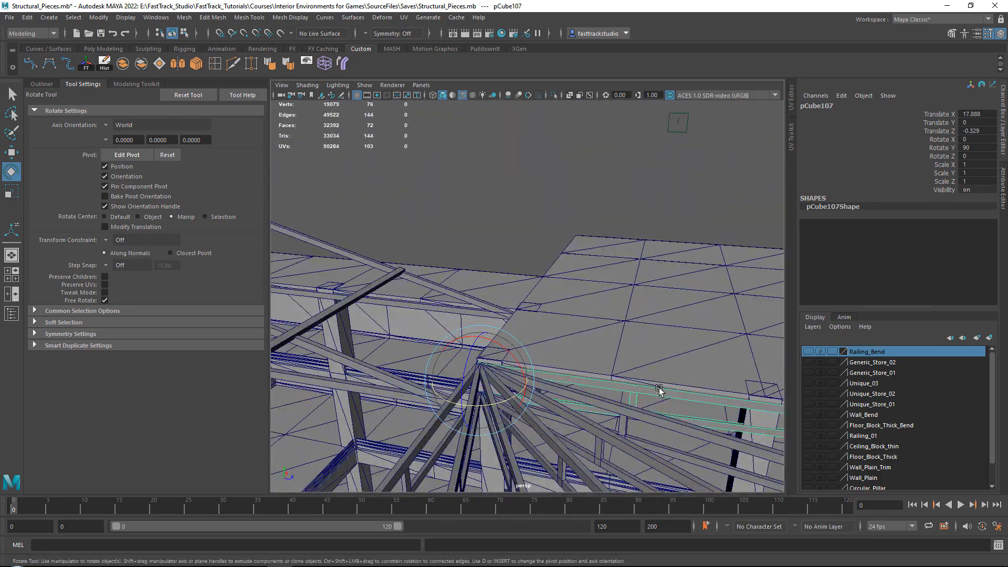
pyautogui.keyDown('alt'); pyautogui.moveTo(658, 388); pyautogui.dragTo(528, 342, button='middle'); pyautogui.keyUp('alt')
pyautogui.keyDown('alt'); pyautogui.moveTo(666, 362); pyautogui.dragTo(504, 326, button='middle'); pyautogui.keyUp('alt')
pyautogui.keyDown('alt'); pyautogui.moveTo(666, 326); pyautogui.dragTo(513, 290, button='middle'); pyautogui.keyUp('alt')
pyautogui.keyDown('alt'); pyautogui.moveTo(656, 305); pyautogui.dragTo(478, 269, button='middle'); pyautogui.keyUp('alt')
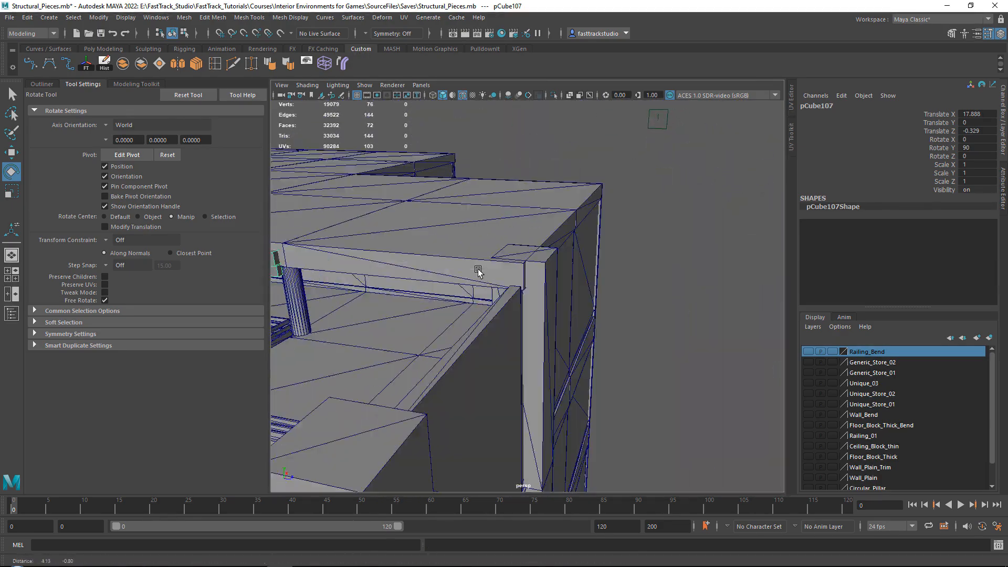
pyautogui.scroll(-5, 478, 271)
pyautogui.keyDown('alt'); pyautogui.moveTo(478, 271); pyautogui.dragTo(542, 278); pyautogui.keyUp('alt')
pyautogui.keyDown('alt'); pyautogui.moveTo(502, 246); pyautogui.dragTo(512, 261); pyautogui.keyUp('alt')
pyautogui.scroll(-2, 488, 236)
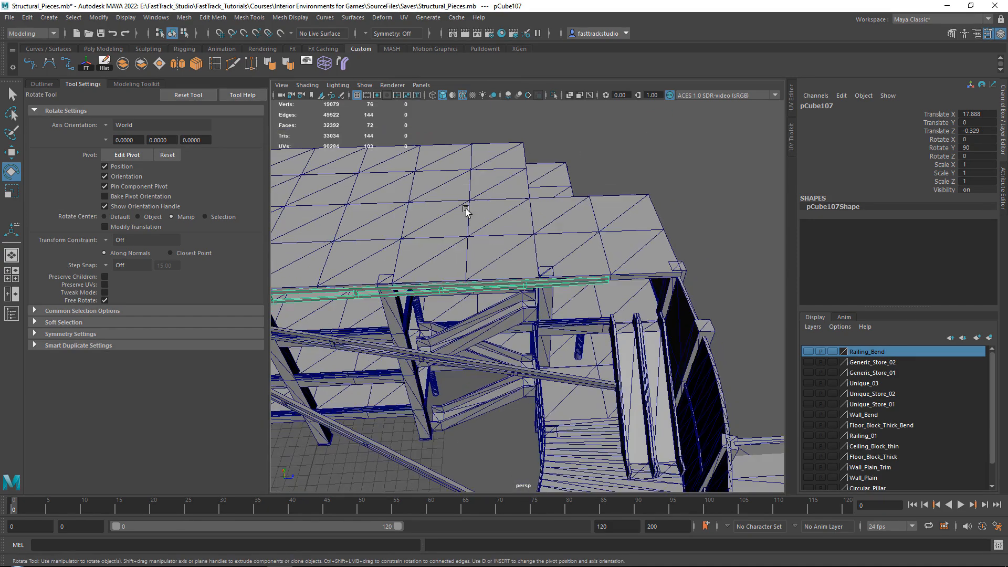
pyautogui.click(325, 62)
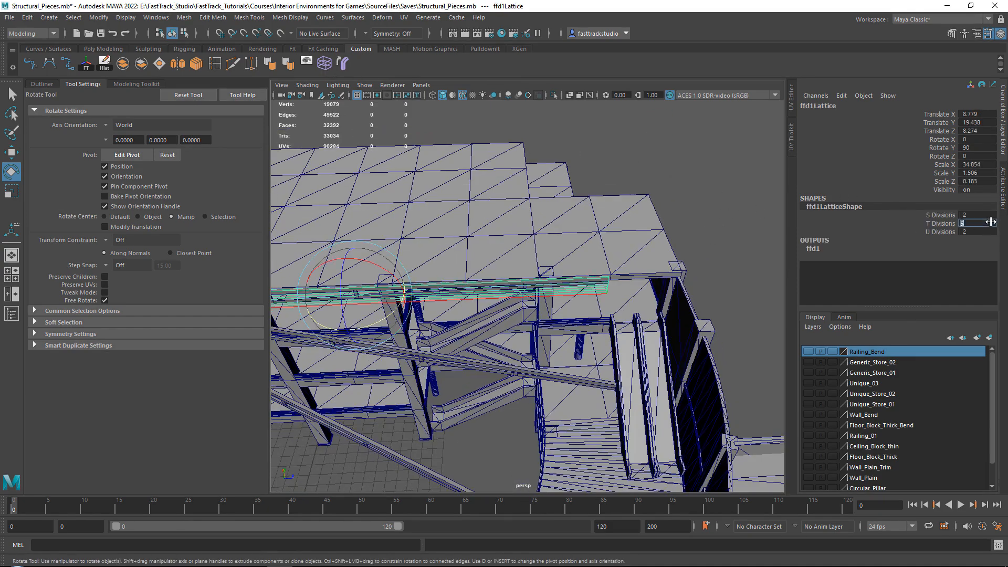
pyautogui.press('Return')
# Pull the lattice points at the far end of the 90° truss outward to the column at the roof corner
pyautogui.moveTo(716, 153); pyautogui.dragTo(681, 132, button='right')
pyautogui.moveTo(560, 211); pyautogui.dragTo(638, 317)
pyautogui.keyDown('alt'); pyautogui.moveTo(604, 294); pyautogui.dragTo(528, 279); pyautogui.keyUp('alt')
pyautogui.scroll(5, 527, 278)
pyautogui.press('w')
pyautogui.moveTo(530, 240); pyautogui.dragTo(615, 206)
pyautogui.moveTo(611, 135); pyautogui.dragTo(662, 115, button='right')
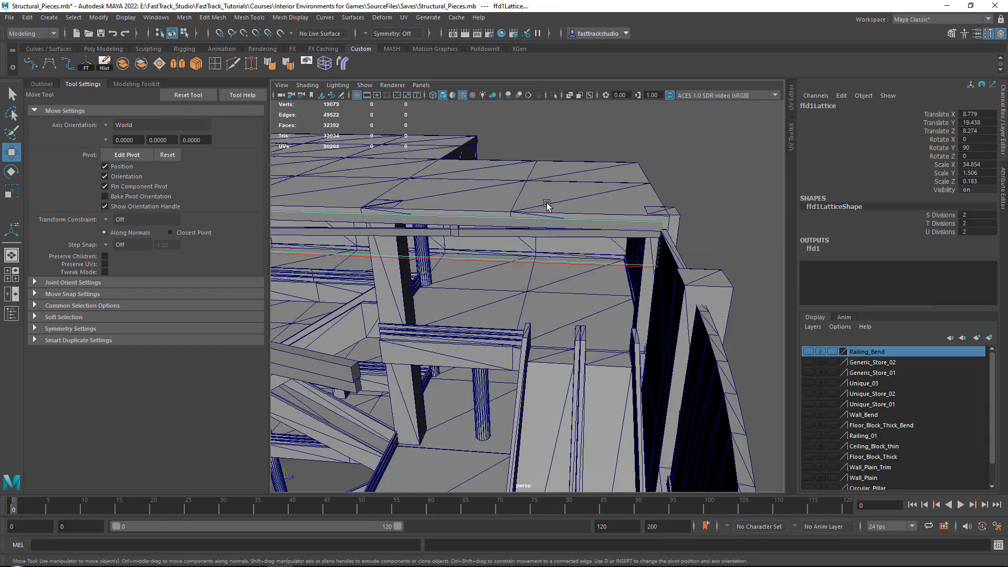
# Select the neighbouring 75° truss and give it a lattice with T divisions set to 2
pyautogui.scroll(-5, 546, 204)
pyautogui.click(445, 329)
pyautogui.keyDown('alt'); pyautogui.moveTo(524, 321); pyautogui.dragTo(557, 267); pyautogui.keyUp('alt')
pyautogui.scroll(-3, 583, 259)
pyautogui.click(370, 62)
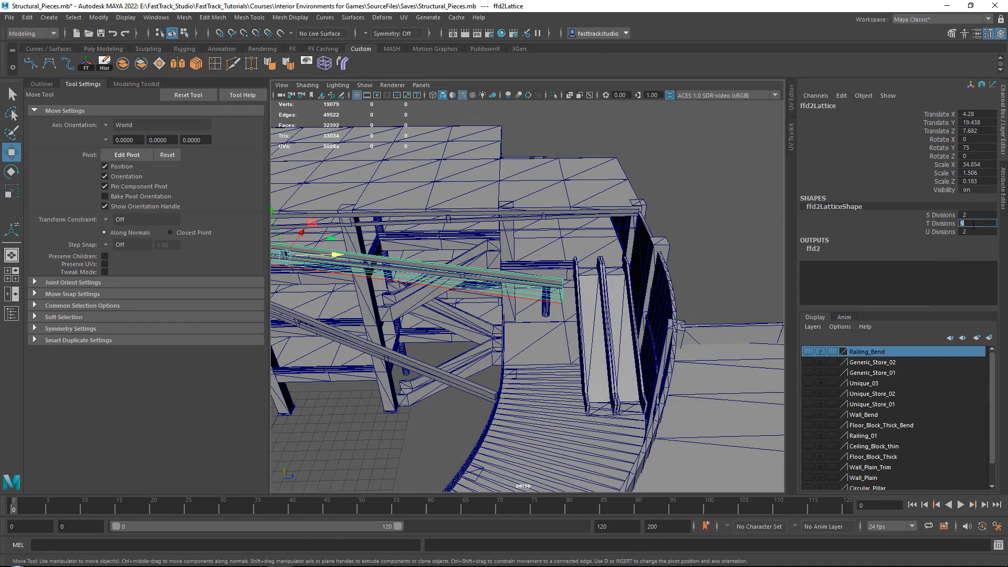
pyautogui.write('2')
pyautogui.press('Return')
# Move the outer end lattice points of the 75° truss outward so the beam spans to the outer wall
pyautogui.moveTo(682, 171); pyautogui.dragTo(625, 149, button='right')
pyautogui.keyDown('alt'); pyautogui.moveTo(362, 249); pyautogui.dragTo(493, 242, button='middle'); pyautogui.keyUp('alt')
pyautogui.scroll(5, 494, 242)
pyautogui.keyDown('alt'); pyautogui.moveTo(494, 242); pyautogui.dragTo(454, 208); pyautogui.keyUp('alt')
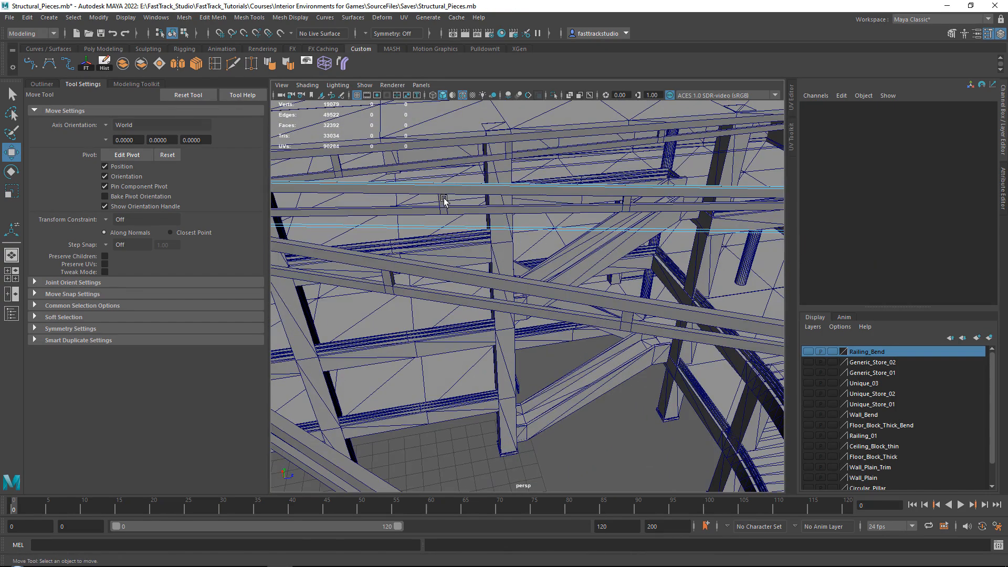
pyautogui.keyDown('alt'); pyautogui.moveTo(676, 186); pyautogui.dragTo(484, 187, button='middle'); pyautogui.keyUp('alt')
pyautogui.moveTo(499, 186); pyautogui.dragTo(674, 349)
pyautogui.keyDown('alt'); pyautogui.moveTo(619, 290); pyautogui.dragTo(562, 293); pyautogui.keyUp('alt')
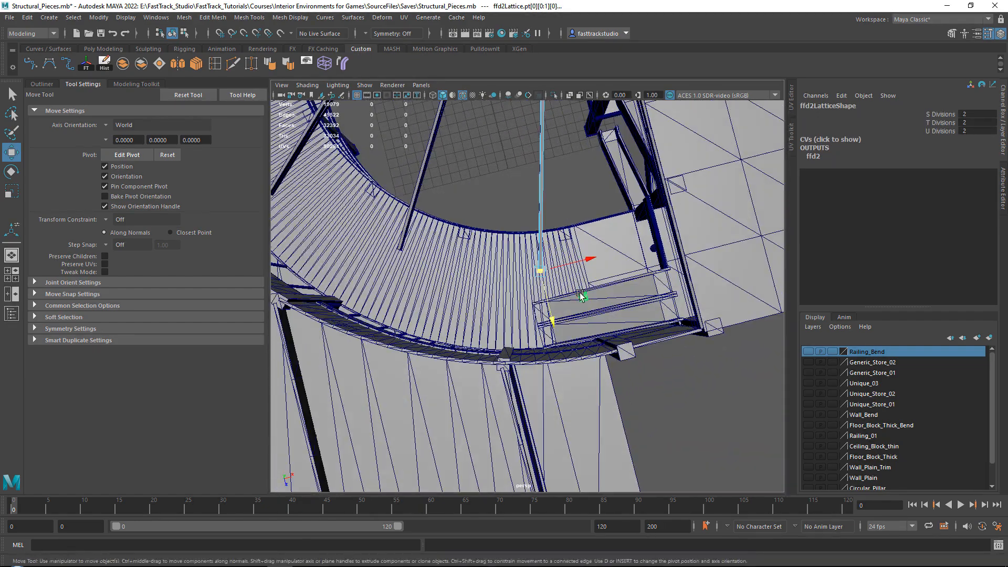
pyautogui.moveTo(581, 304); pyautogui.dragTo(585, 385, button='middle')
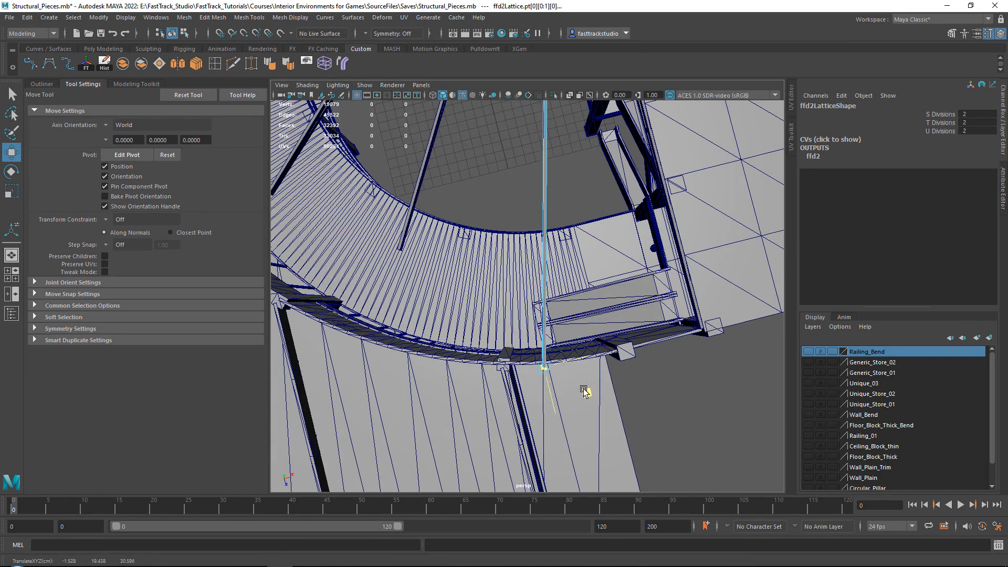
pyautogui.moveTo(664, 378); pyautogui.dragTo(709, 283, button='right')
pyautogui.click(665, 378)
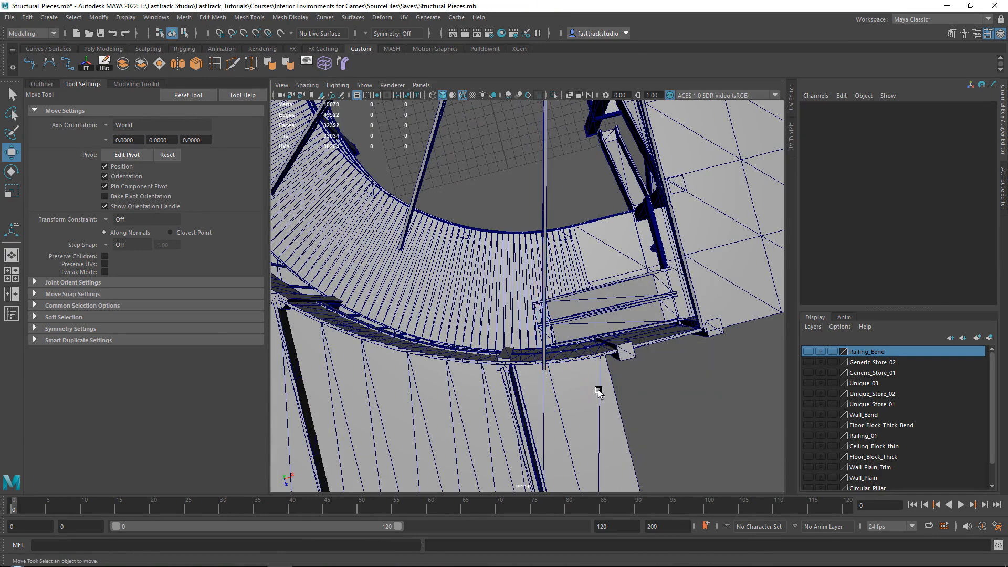
pyautogui.keyDown('alt'); pyautogui.moveTo(592, 389); pyautogui.dragTo(587, 234); pyautogui.keyUp('alt')
# Select the 60° truss and give it a lattice with T divisions set to 2
pyautogui.click(561, 232)
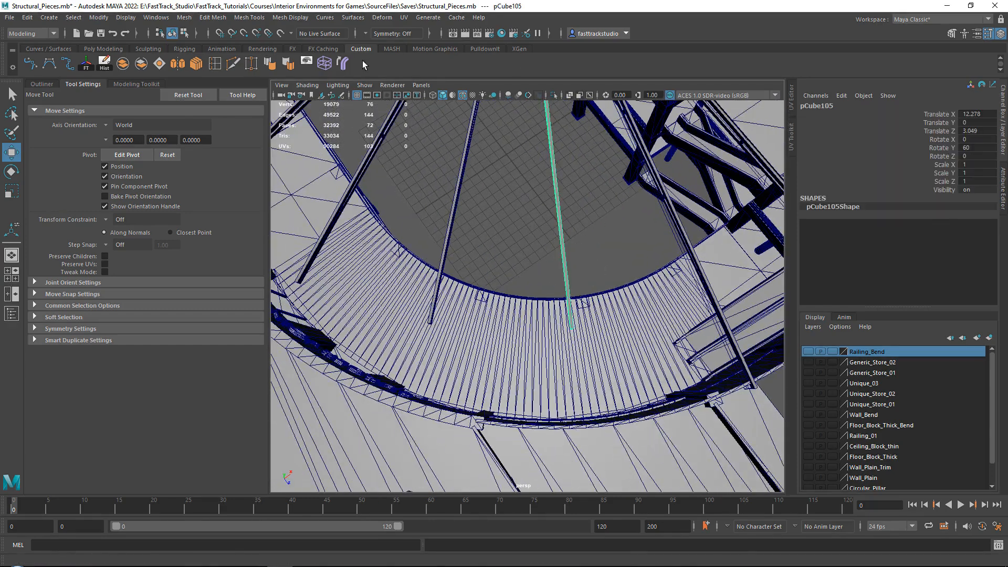
pyautogui.click(332, 64)
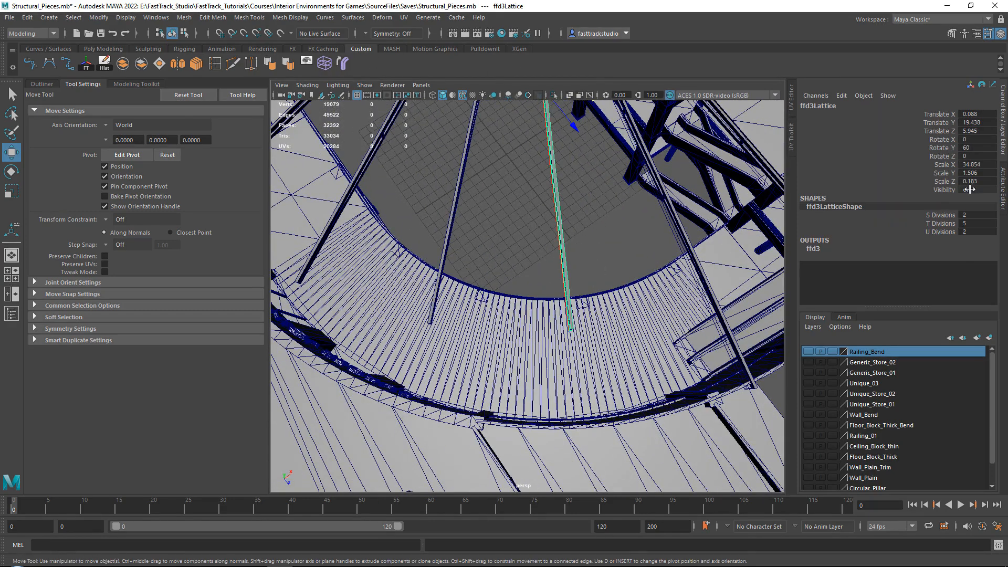
pyautogui.click(980, 225)
pyautogui.write('2')
pyautogui.press('Return')
# Stretch the outer end lattice points of the 60° truss to the curved outer wall
pyautogui.moveTo(641, 227); pyautogui.dragTo(644, 197, button='right')
pyautogui.moveTo(506, 258); pyautogui.dragTo(623, 340)
pyautogui.keyDown('alt'); pyautogui.moveTo(620, 338); pyautogui.dragTo(532, 395, button='middle'); pyautogui.keyUp('alt')
pyautogui.moveTo(531, 395); pyautogui.dragTo(532, 404)
pyautogui.moveTo(457, 239); pyautogui.dragTo(501, 218, button='right')
pyautogui.keyDown('alt'); pyautogui.moveTo(423, 260); pyautogui.dragTo(636, 252, button='middle'); pyautogui.keyUp('alt')
pyautogui.keyDown('alt'); pyautogui.moveTo(636, 252); pyautogui.dragTo(667, 247); pyautogui.keyUp('alt')
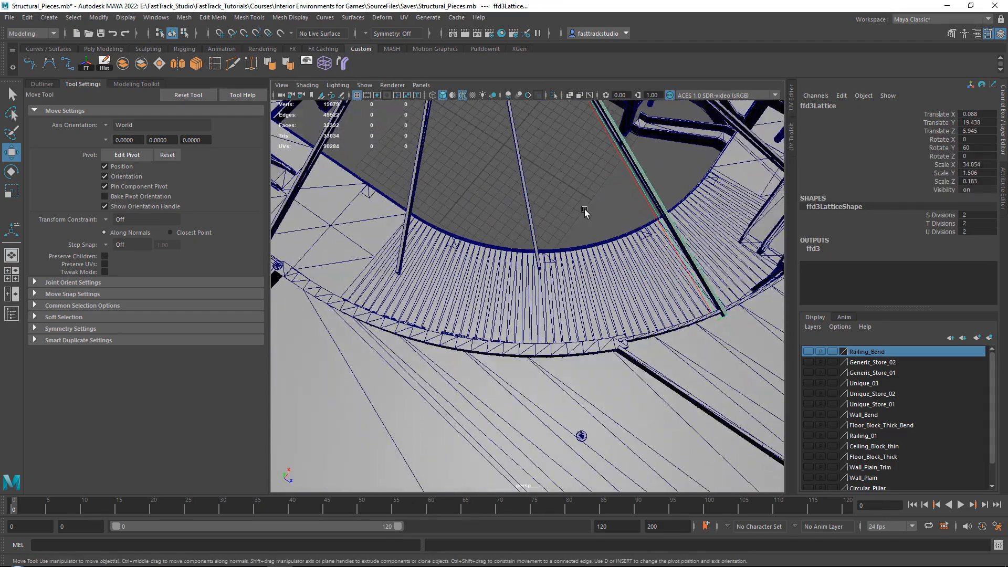
# Add a lattice to the 45° truss and pull its outer end points out to the curved wall
pyautogui.click(528, 178)
pyautogui.keyDown('alt'); pyautogui.moveTo(574, 152); pyautogui.dragTo(499, 231, button='middle'); pyautogui.keyUp('alt')
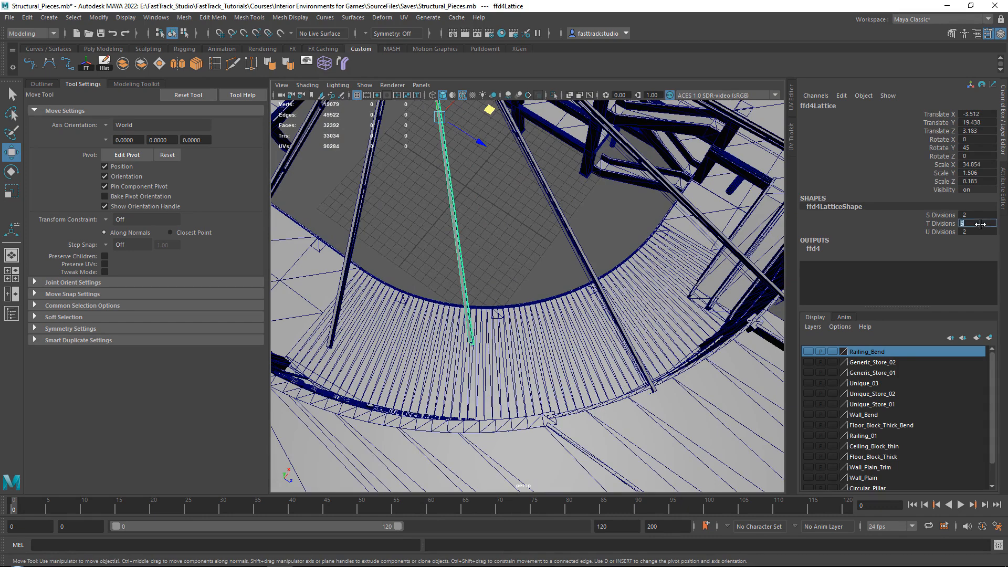
pyautogui.moveTo(522, 216); pyautogui.dragTo(504, 189, button='right')
pyautogui.moveTo(452, 328); pyautogui.dragTo(510, 347)
pyautogui.keyDown('alt'); pyautogui.moveTo(510, 346); pyautogui.dragTo(579, 358, button='middle'); pyautogui.keyUp('alt')
pyautogui.moveTo(579, 358); pyautogui.dragTo(580, 360)
pyautogui.moveTo(458, 184); pyautogui.dragTo(508, 168, button='right')
# Select the 30° truss and add a lattice with T divisions set to 2
pyautogui.keyDown('alt'); pyautogui.moveTo(470, 183); pyautogui.dragTo(528, 206); pyautogui.keyUp('alt')
pyautogui.click(485, 197)
pyautogui.click(324, 64)
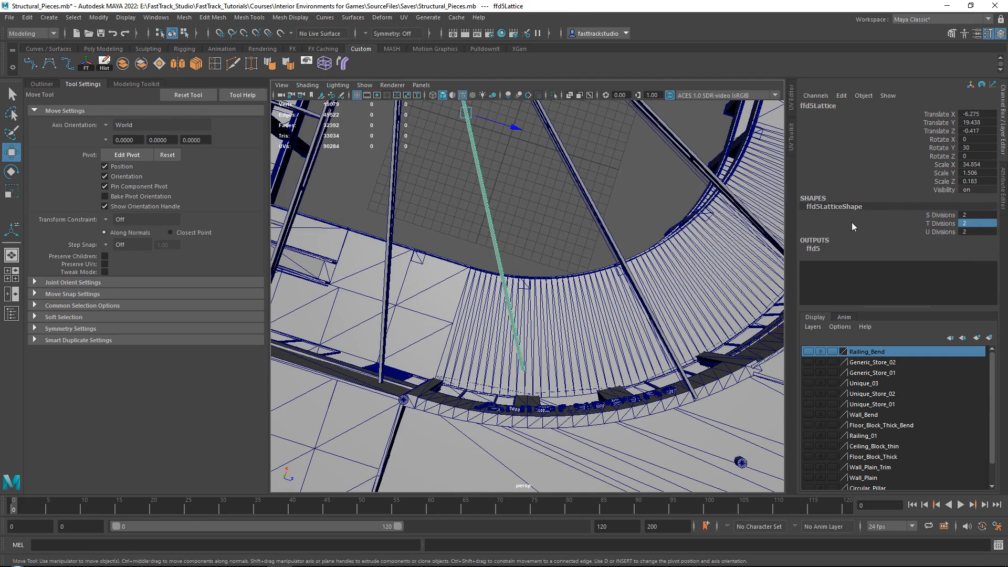
# Move the outer end lattice points of the 30° truss out to the edge of the curved wall
pyautogui.moveTo(549, 185); pyautogui.dragTo(459, 172, button='right')
pyautogui.moveTo(457, 271); pyautogui.dragTo(616, 420)
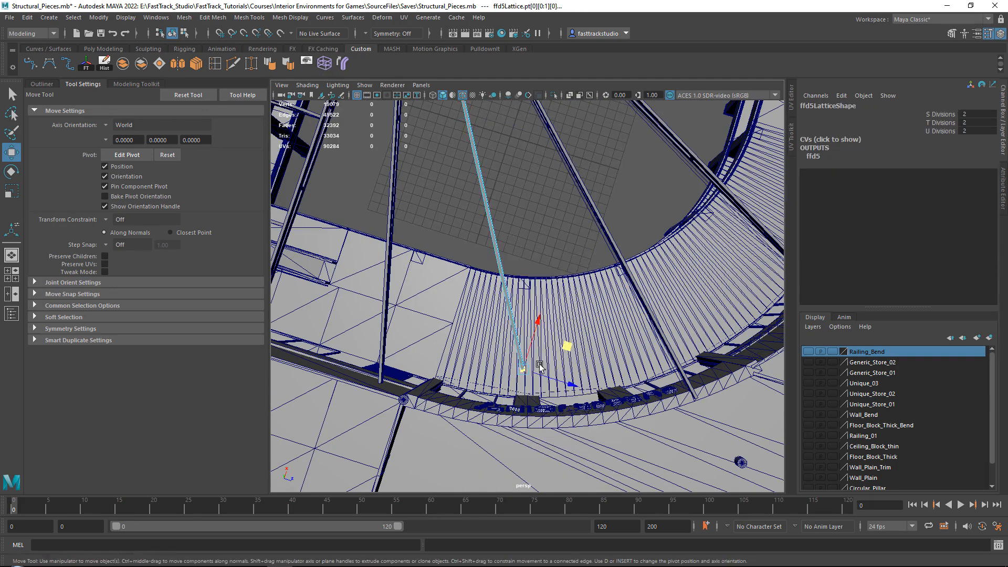
pyautogui.keyDown('alt'); pyautogui.moveTo(538, 364); pyautogui.dragTo(552, 310, button='middle'); pyautogui.keyUp('alt')
pyautogui.keyDown('alt'); pyautogui.moveTo(552, 313); pyautogui.dragTo(654, 175); pyautogui.keyUp('alt')
pyautogui.moveTo(428, 269); pyautogui.dragTo(471, 252, button='right')
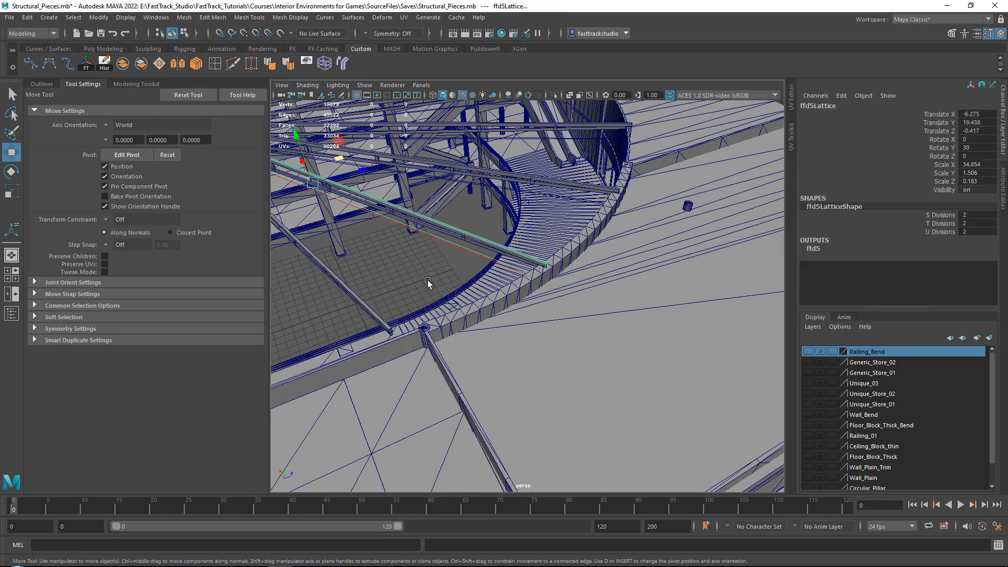
# Select the 15° truss and add a lattice with T divisions set to 2
pyautogui.click(427, 282)
pyautogui.keyDown('alt'); pyautogui.moveTo(429, 281); pyautogui.dragTo(515, 232); pyautogui.keyUp('alt')
pyautogui.click(483, 230)
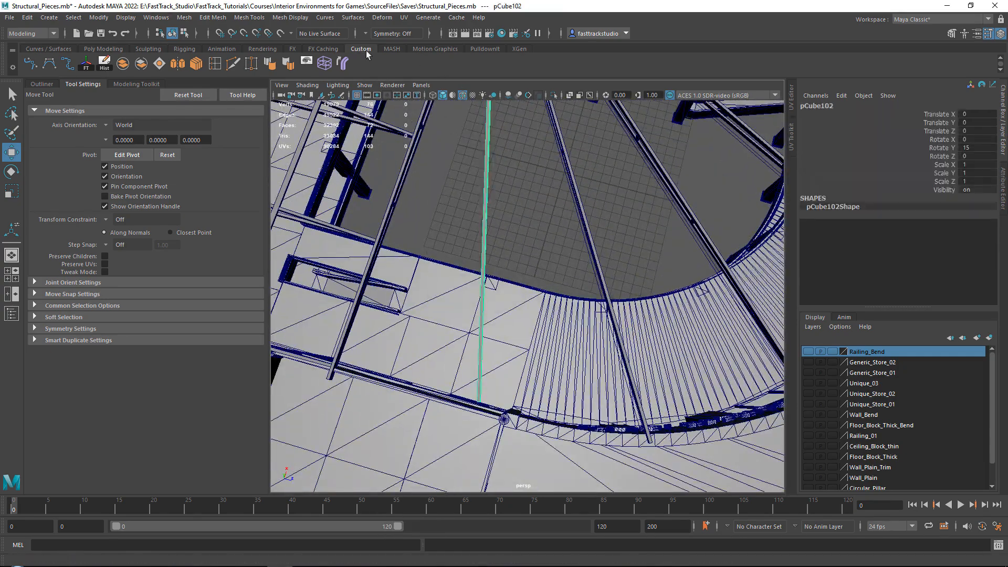
pyautogui.click(323, 62)
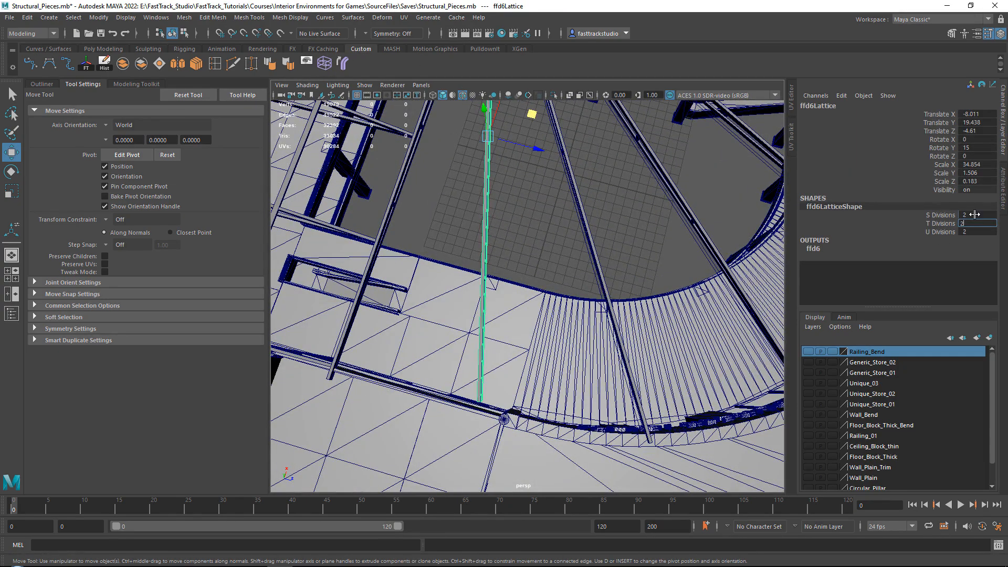
# Move the outer end lattice points of the 15° truss out to the wall edge and deselect the lattice
pyautogui.moveTo(516, 247); pyautogui.dragTo(517, 215, button='right')
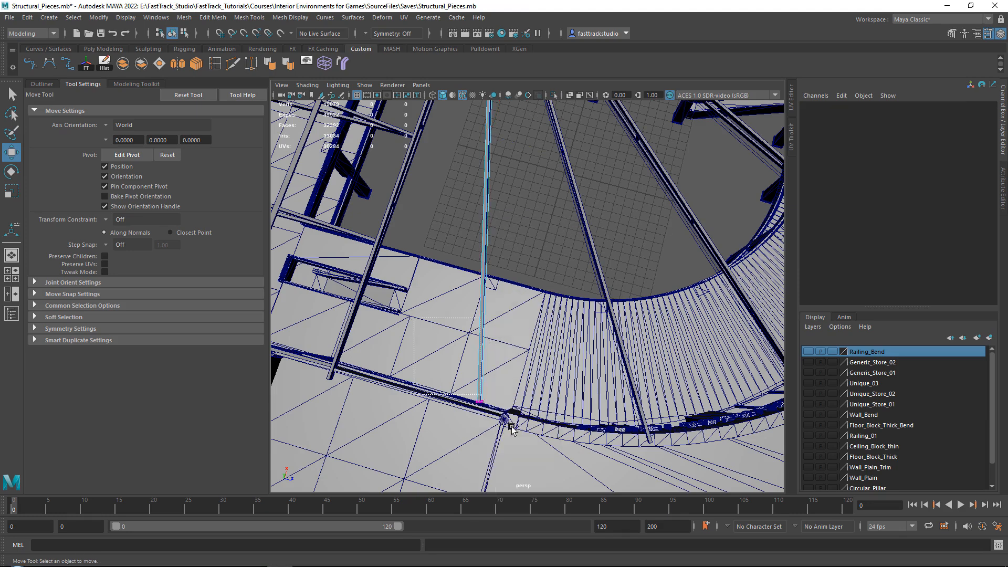
pyautogui.click(479, 404)
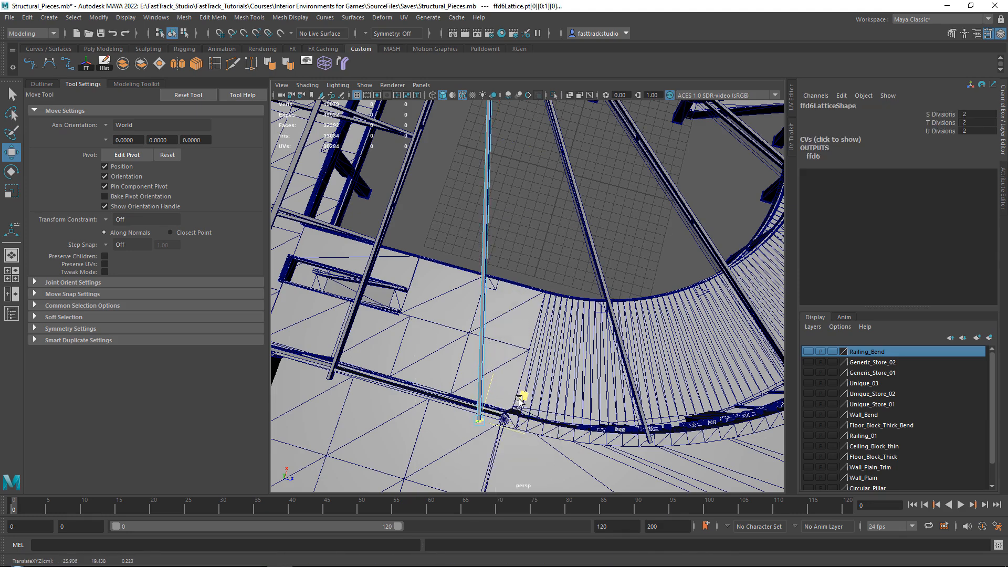
pyautogui.moveTo(518, 399); pyautogui.dragTo(519, 399)
pyautogui.moveTo(542, 225); pyautogui.dragTo(578, 202, button='right')
pyautogui.click(630, 206)
# Examine the extended trusses around the curved corner and the straight roof framing at the far end
pyautogui.scroll(-5, 651, 208)
pyautogui.keyDown('alt'); pyautogui.moveTo(661, 209); pyautogui.dragTo(513, 159); pyautogui.keyUp('alt')
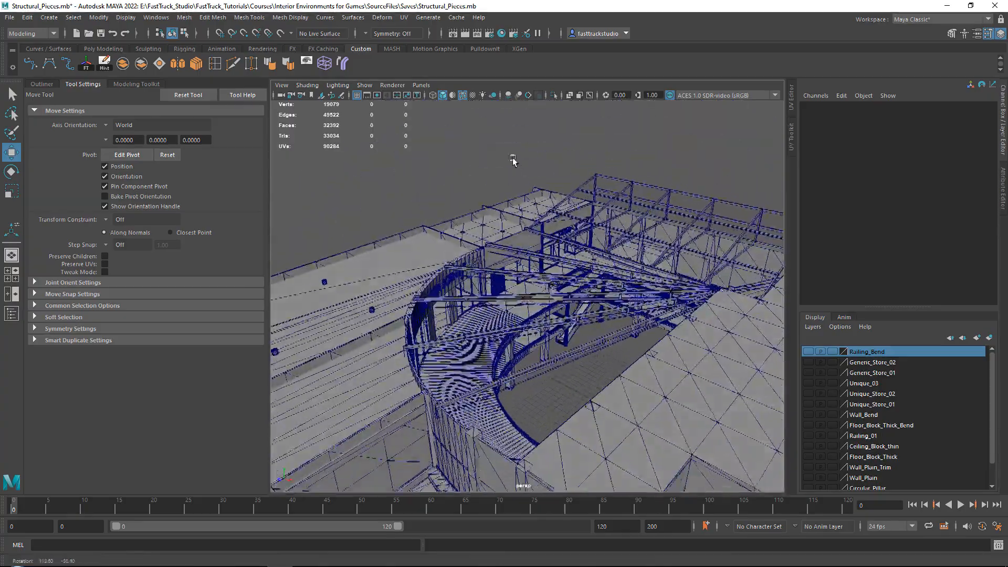
pyautogui.scroll(4, 567, 273)
pyautogui.keyDown('alt'); pyautogui.moveTo(576, 277); pyautogui.dragTo(643, 281); pyautogui.keyUp('alt')
pyautogui.scroll(5, 546, 168)
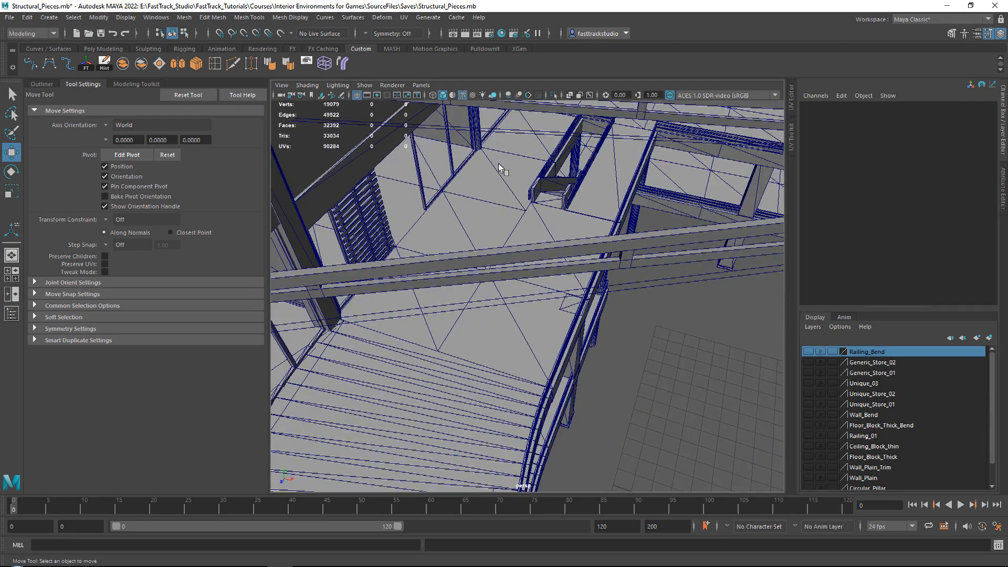
pyautogui.keyDown('alt'); pyautogui.moveTo(499, 164); pyautogui.dragTo(483, 430, button='middle'); pyautogui.keyUp('alt')
pyautogui.scroll(-3, 493, 315)
pyautogui.keyDown('alt'); pyautogui.moveTo(517, 179); pyautogui.dragTo(514, 270, button='middle'); pyautogui.keyUp('alt')
pyautogui.keyDown('alt'); pyautogui.moveTo(549, 216); pyautogui.dragTo(488, 252, button='middle'); pyautogui.keyUp('alt')
pyautogui.scroll(2, 489, 246)
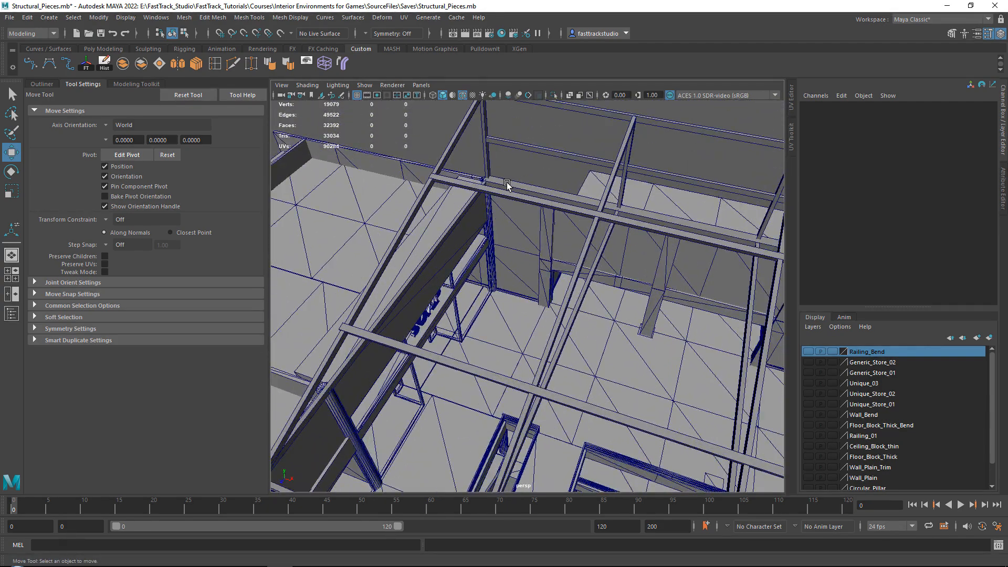
# Select the horizontal beam at the far end of the roof and insert an edge loop near its wall end
pyautogui.click(507, 186)
pyautogui.press('f')
pyautogui.keyDown('alt'); pyautogui.moveTo(500, 191); pyautogui.dragTo(508, 272); pyautogui.keyUp('alt')
pyautogui.scroll(6, 508, 272)
pyautogui.keyDown('alt'); pyautogui.moveTo(508, 271); pyautogui.dragTo(443, 331, button='middle'); pyautogui.keyUp('alt')
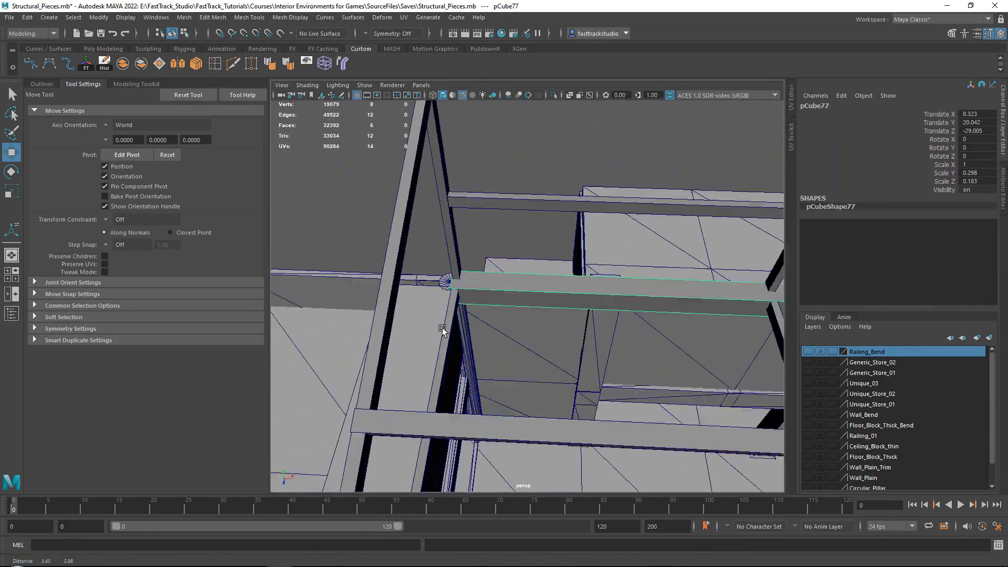
pyautogui.scroll(3, 444, 328)
pyautogui.keyDown('alt'); pyautogui.moveTo(443, 330); pyautogui.dragTo(458, 285); pyautogui.keyUp('alt')
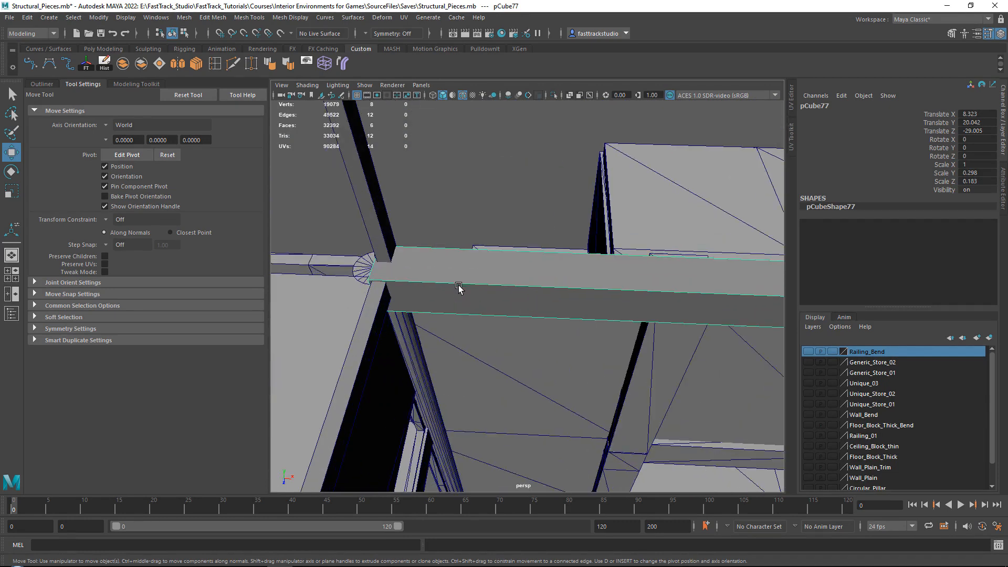
pyautogui.click(214, 62)
pyautogui.moveTo(410, 283); pyautogui.dragTo(410, 282)
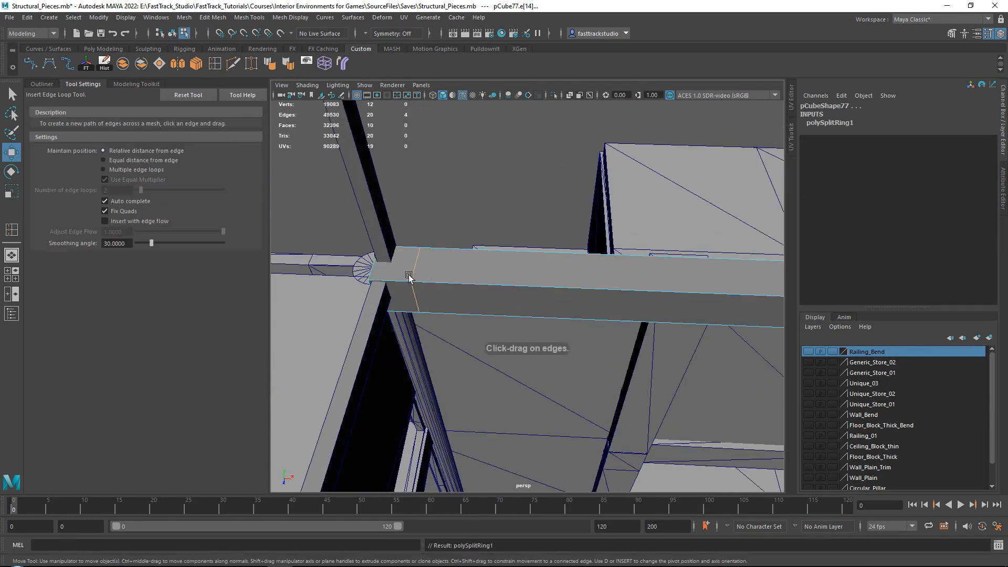
# Extrude the small side face at the beam's end along the straight wall toward the start of the curved wall
pyautogui.press('w')
pyautogui.moveTo(434, 202); pyautogui.dragTo(434, 229, button='right')
pyautogui.click(411, 290)
pyautogui.keyDown('alt'); pyautogui.moveTo(411, 292); pyautogui.dragTo(336, 297); pyautogui.keyUp('alt')
pyautogui.keyDown('alt'); pyautogui.moveTo(336, 298); pyautogui.dragTo(578, 253, button='middle'); pyautogui.keyUp('alt')
pyautogui.moveTo(544, 256); pyautogui.dragTo(408, 261)
pyautogui.keyDown('alt'); pyautogui.moveTo(407, 261); pyautogui.dragTo(675, 203, button='middle'); pyautogui.keyUp('alt')
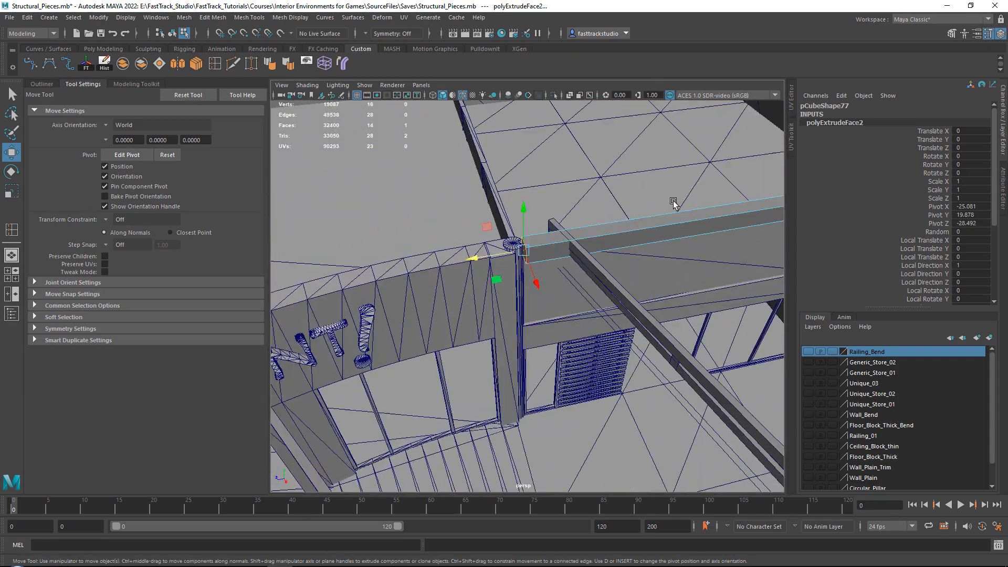
# Extrude the beam's end face in short segments onto the start of the curved wall, rotating it to follow the bend
pyautogui.scroll(3, 675, 203)
pyautogui.moveTo(483, 226); pyautogui.dragTo(477, 256)
pyautogui.keyDown('alt'); pyautogui.moveTo(478, 257); pyautogui.dragTo(625, 262, button='middle'); pyautogui.keyUp('alt')
pyautogui.keyDown('shift'); pyautogui.moveTo(625, 277); pyautogui.dragTo(494, 210); pyautogui.keyUp('shift')
pyautogui.scroll(-5, 501, 175)
pyautogui.keyDown('alt'); pyautogui.moveTo(433, 237); pyautogui.dragTo(493, 200); pyautogui.keyUp('alt')
pyautogui.keyDown('alt'); pyautogui.moveTo(539, 286); pyautogui.dragTo(574, 200, button='middle'); pyautogui.keyUp('alt')
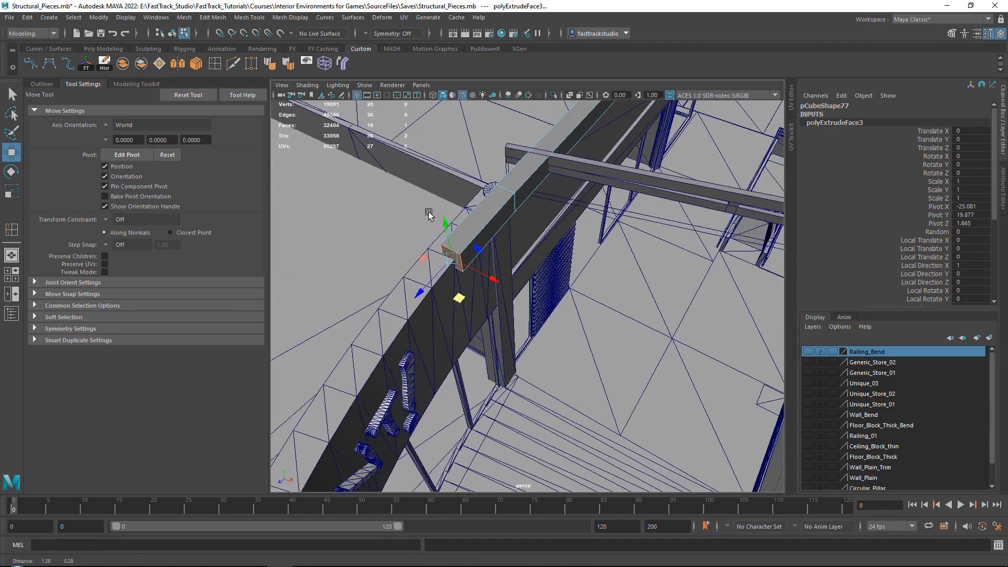
pyautogui.keyDown('alt'); pyautogui.moveTo(574, 200); pyautogui.dragTo(542, 226); pyautogui.keyUp('alt')
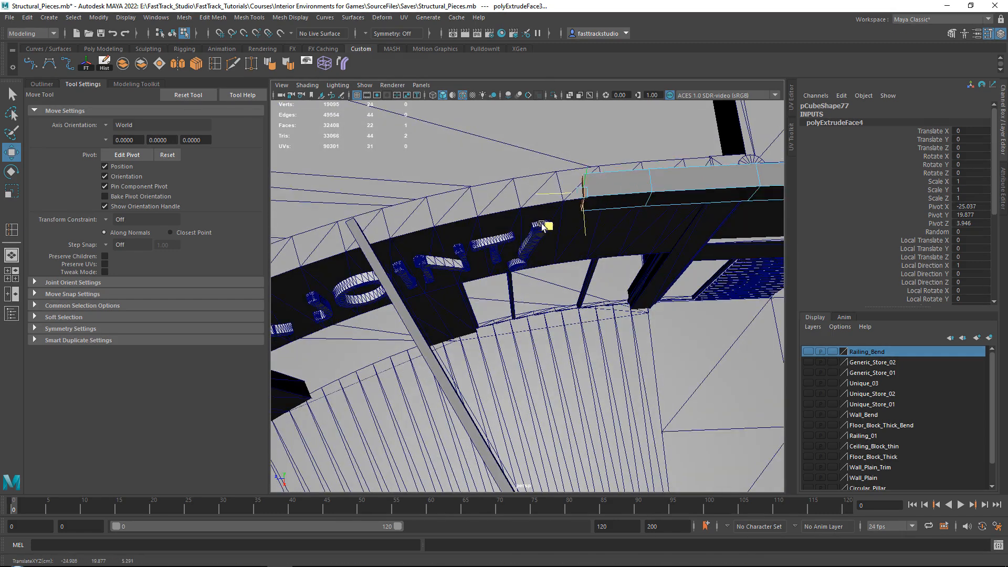
pyautogui.press('e')
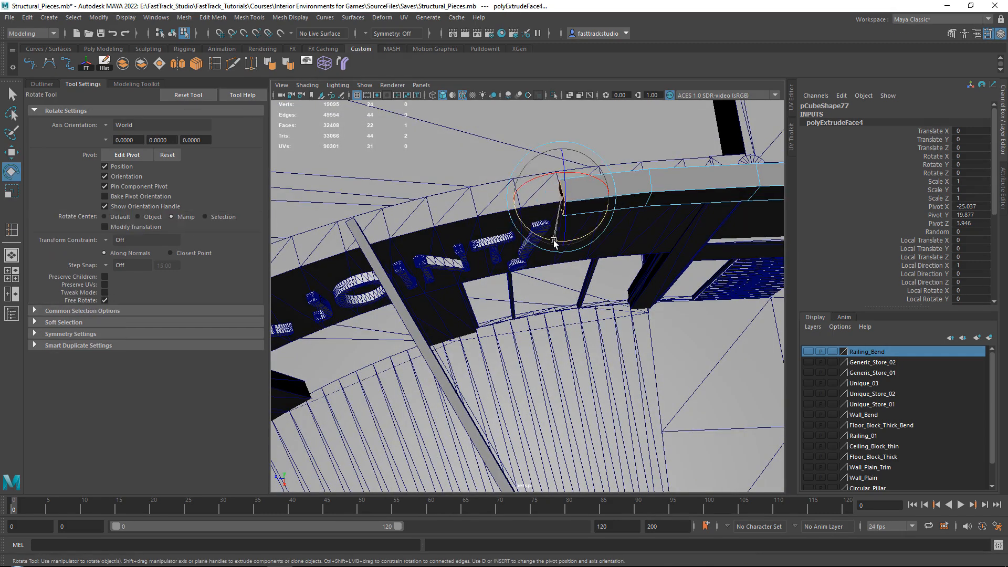
pyautogui.press('w')
# Continue extruding the beam around the curve above the JOINT lettering and angle its end face to the wall
pyautogui.keyDown('alt'); pyautogui.moveTo(544, 223); pyautogui.dragTo(581, 217, button='middle'); pyautogui.keyUp('alt')
pyautogui.keyDown('shift'); pyautogui.moveTo(572, 228); pyautogui.dragTo(487, 242); pyautogui.keyUp('shift')
pyautogui.keyDown('alt'); pyautogui.moveTo(487, 242); pyautogui.dragTo(575, 212, button='middle'); pyautogui.keyUp('alt')
pyautogui.keyDown('shift'); pyautogui.moveTo(573, 213); pyautogui.dragTo(487, 238); pyautogui.keyUp('shift')
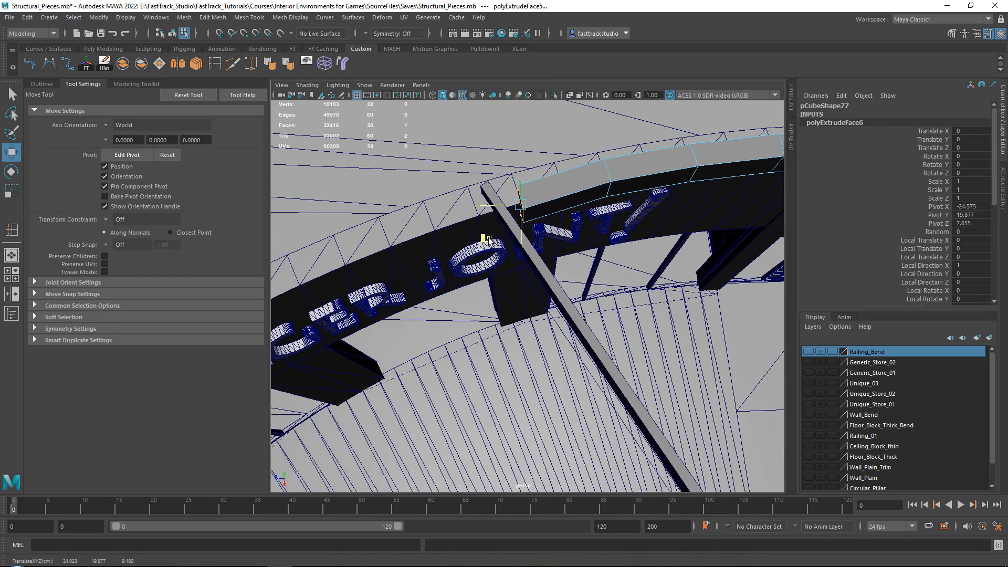
pyautogui.keyDown('alt'); pyautogui.moveTo(487, 239); pyautogui.dragTo(555, 217, button='middle'); pyautogui.keyUp('alt')
pyautogui.keyDown('shift'); pyautogui.moveTo(565, 214); pyautogui.dragTo(488, 243); pyautogui.keyUp('shift')
pyautogui.press('e')
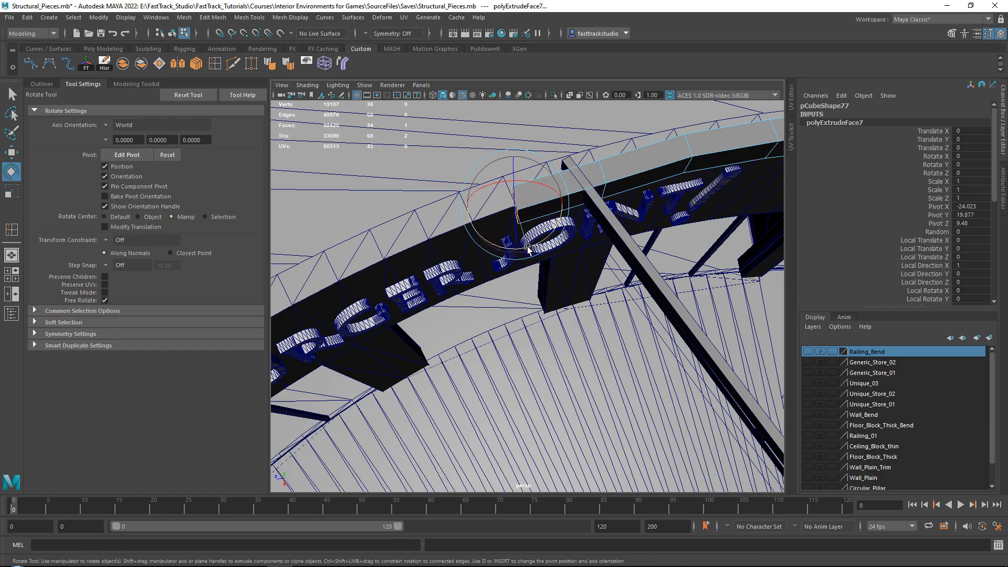
pyautogui.press('w')
# Extrude further beam segments along the curved wall above the BURGER lettering, turning the end face with the curve
pyautogui.keyDown('alt'); pyautogui.moveTo(528, 249); pyautogui.dragTo(494, 244); pyautogui.keyUp('alt')
pyautogui.keyDown('alt'); pyautogui.moveTo(493, 243); pyautogui.dragTo(590, 218, button='middle'); pyautogui.keyUp('alt')
pyautogui.keyDown('shift'); pyautogui.moveTo(589, 219); pyautogui.dragTo(509, 253); pyautogui.keyUp('shift')
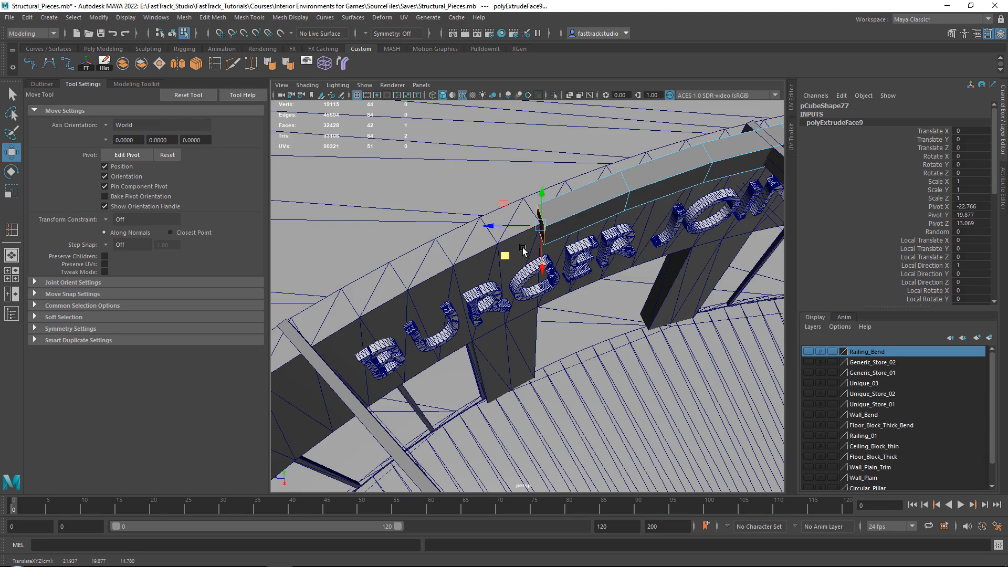
pyautogui.keyDown('alt'); pyautogui.moveTo(522, 250); pyautogui.dragTo(546, 233, button='middle'); pyautogui.keyUp('alt')
pyautogui.keyDown('shift'); pyautogui.moveTo(546, 233); pyautogui.dragTo(462, 279); pyautogui.keyUp('shift')
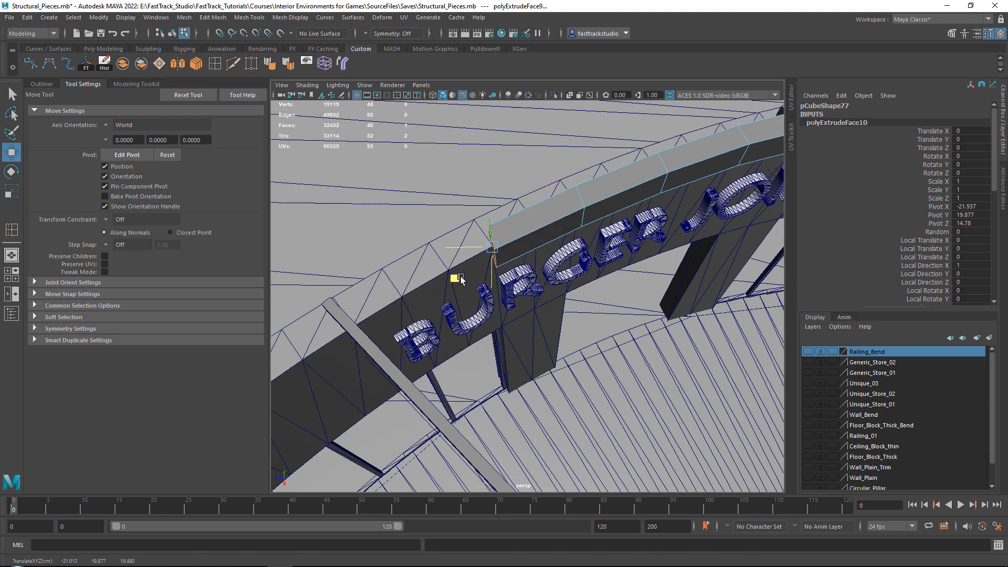
pyautogui.press('e')
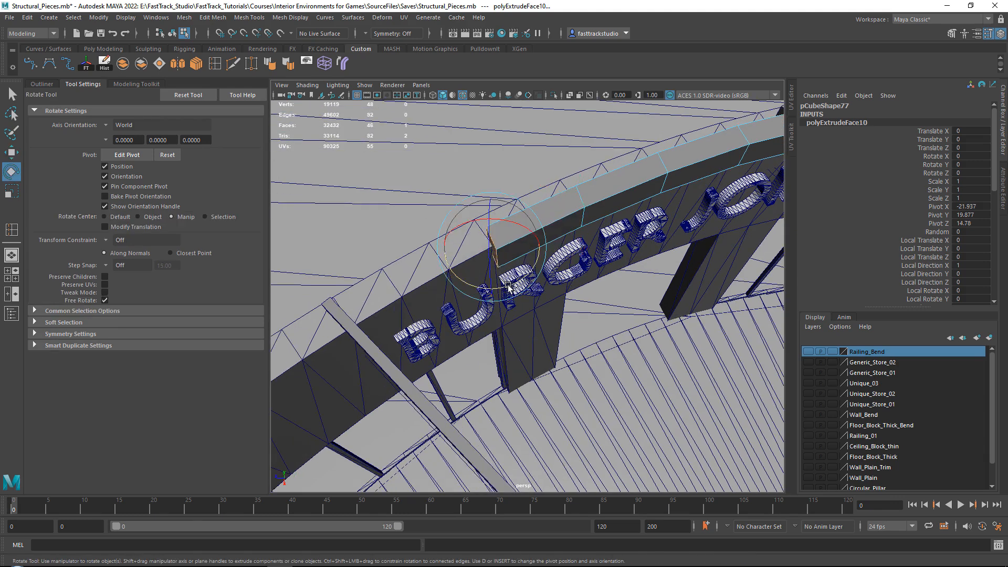
pyautogui.press('w')
# Extrude the beam past the truss end beside the B of the sign and rotate its end face to the curve
pyautogui.keyDown('alt'); pyautogui.moveTo(508, 286); pyautogui.dragTo(592, 229, button='middle'); pyautogui.keyUp('alt')
pyautogui.keyDown('shift'); pyautogui.moveTo(593, 216); pyautogui.dragTo(414, 319); pyautogui.keyUp('shift')
pyautogui.press('e')
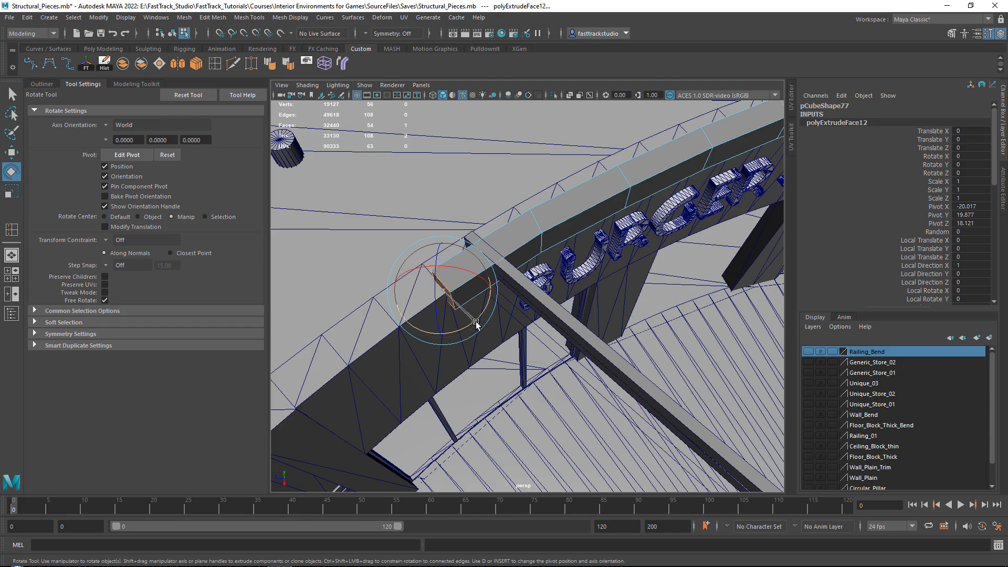
pyautogui.press('w')
pyautogui.keyDown('alt'); pyautogui.moveTo(486, 319); pyautogui.dragTo(470, 300); pyautogui.keyUp('alt')
# Extrude two more beam segments past the next wall pillar, rotating each end face to match the bend
pyautogui.keyDown('alt'); pyautogui.moveTo(470, 299); pyautogui.dragTo(620, 294, button='middle'); pyautogui.keyUp('alt')
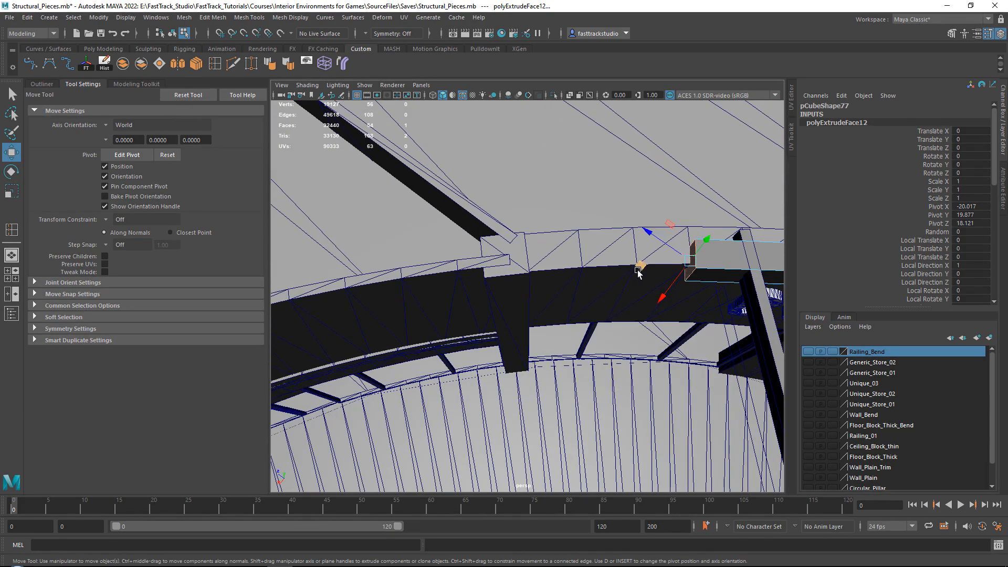
pyautogui.keyDown('shift'); pyautogui.moveTo(638, 269); pyautogui.dragTo(533, 275); pyautogui.keyUp('shift')
pyautogui.press('e')
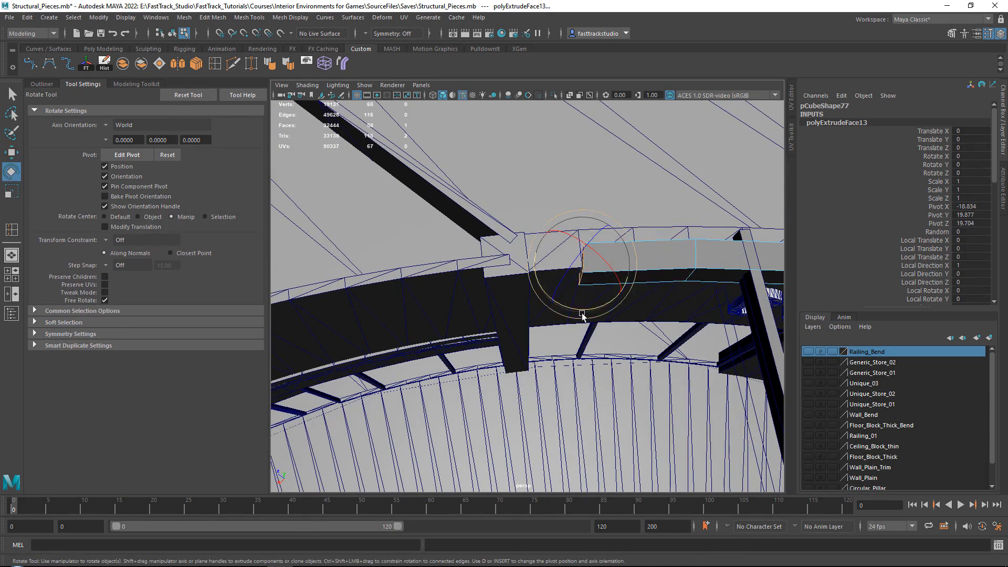
pyautogui.press('w')
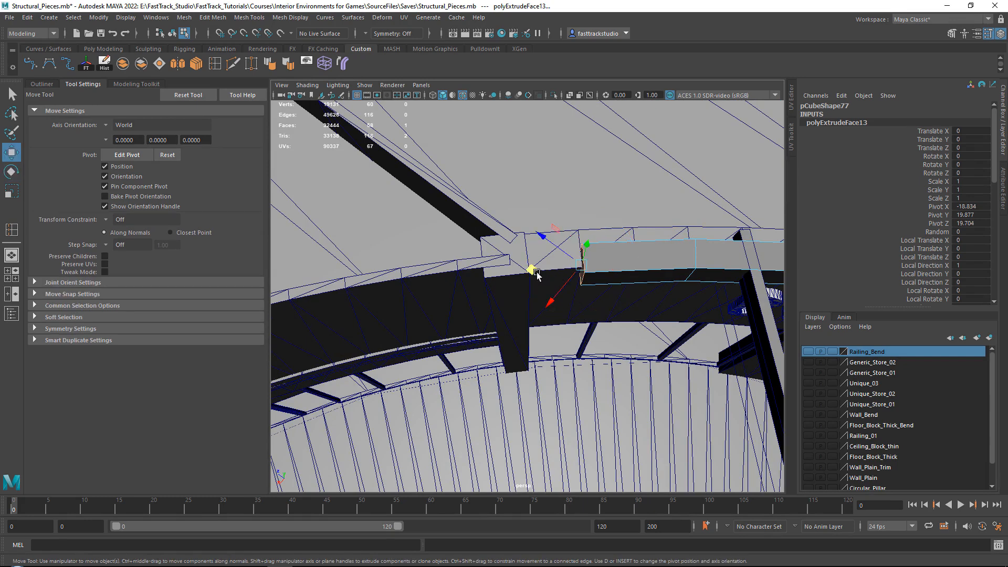
pyautogui.click(531, 264)
pyautogui.keyDown('shift'); pyautogui.moveTo(532, 264); pyautogui.dragTo(408, 272); pyautogui.keyUp('shift')
pyautogui.keyDown('alt'); pyautogui.moveTo(408, 272); pyautogui.dragTo(600, 227, button='middle'); pyautogui.keyUp('alt')
pyautogui.press('e')
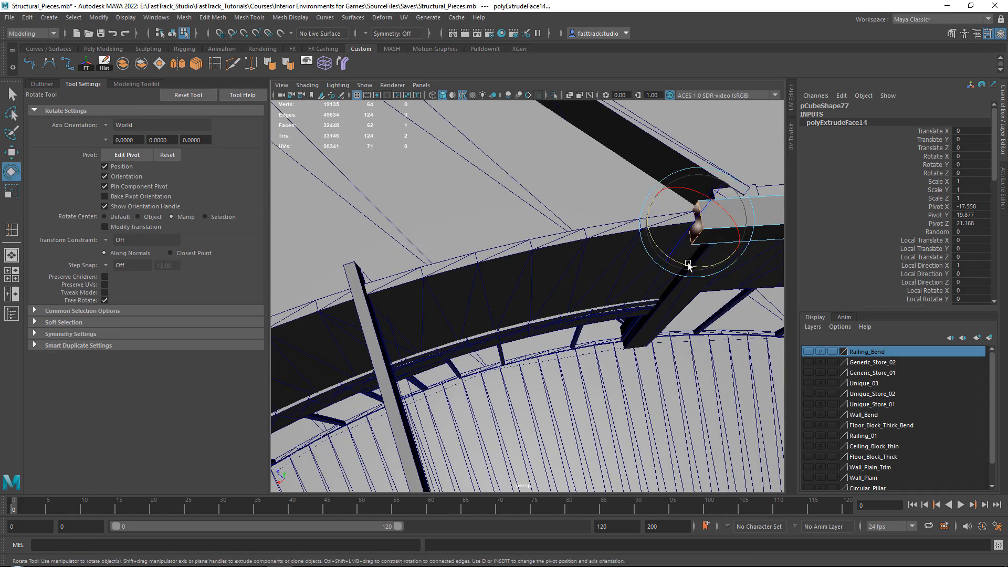
pyautogui.press('w')
# Extend the curved beam from the pillar to the next truss end with extruded segments, aligning the end face to the wall
pyautogui.keyDown('shift'); pyautogui.moveTo(638, 227); pyautogui.dragTo(427, 272); pyautogui.keyUp('shift')
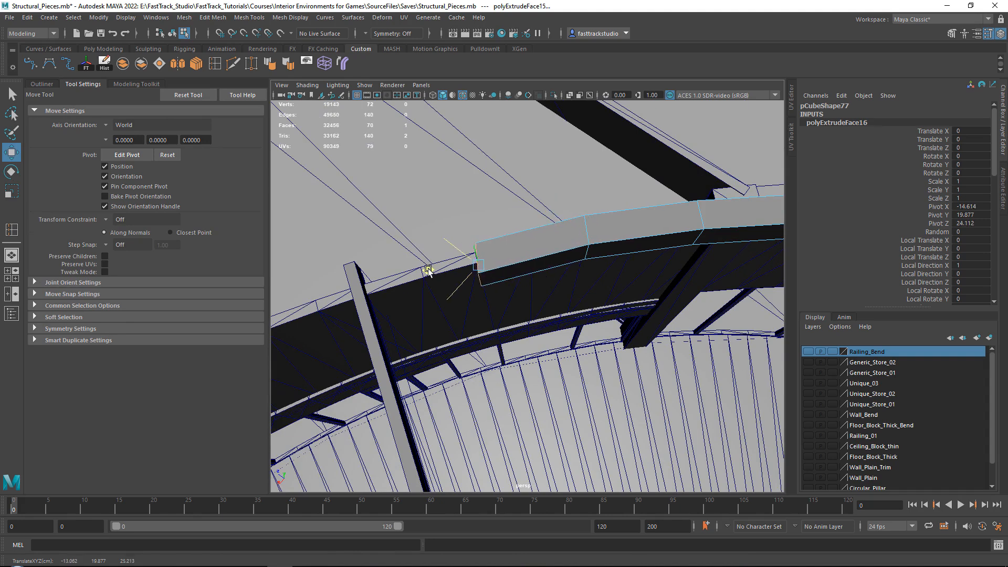
pyautogui.press('e')
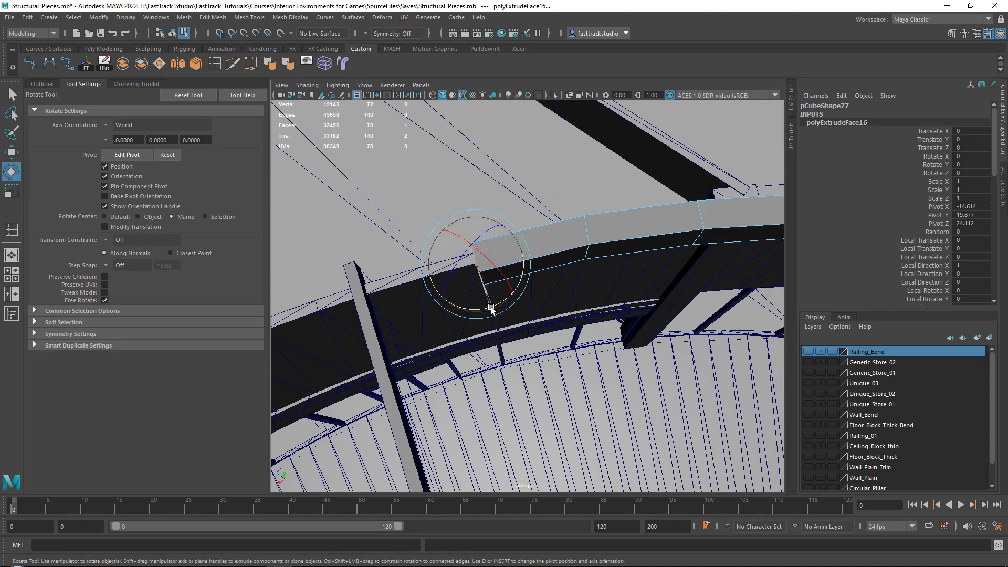
pyautogui.press('w')
pyautogui.keyDown('alt'); pyautogui.moveTo(420, 291); pyautogui.dragTo(586, 244, button='middle'); pyautogui.keyUp('alt')
pyautogui.moveTo(599, 227); pyautogui.dragTo(483, 254)
pyautogui.press('e')
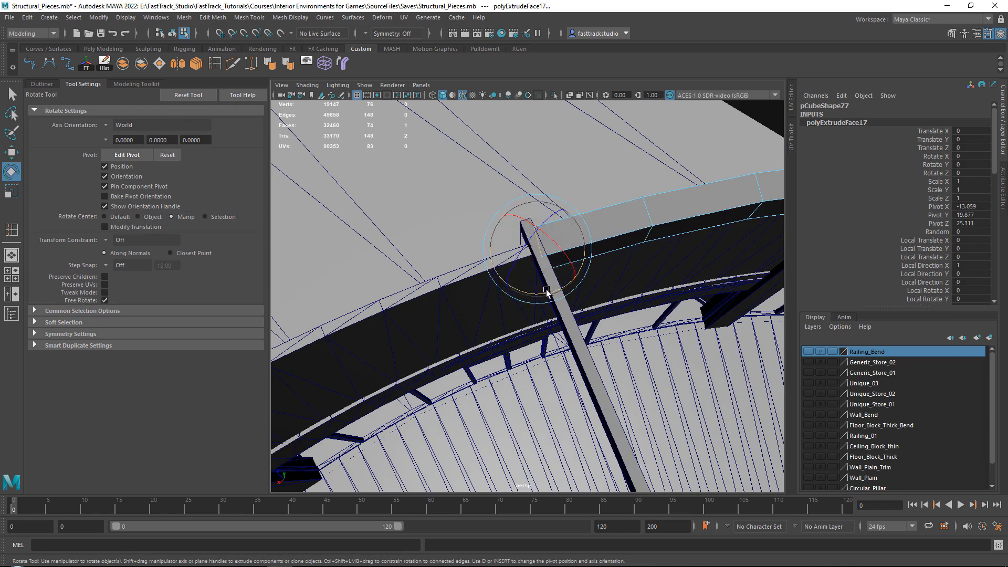
pyautogui.press('w')
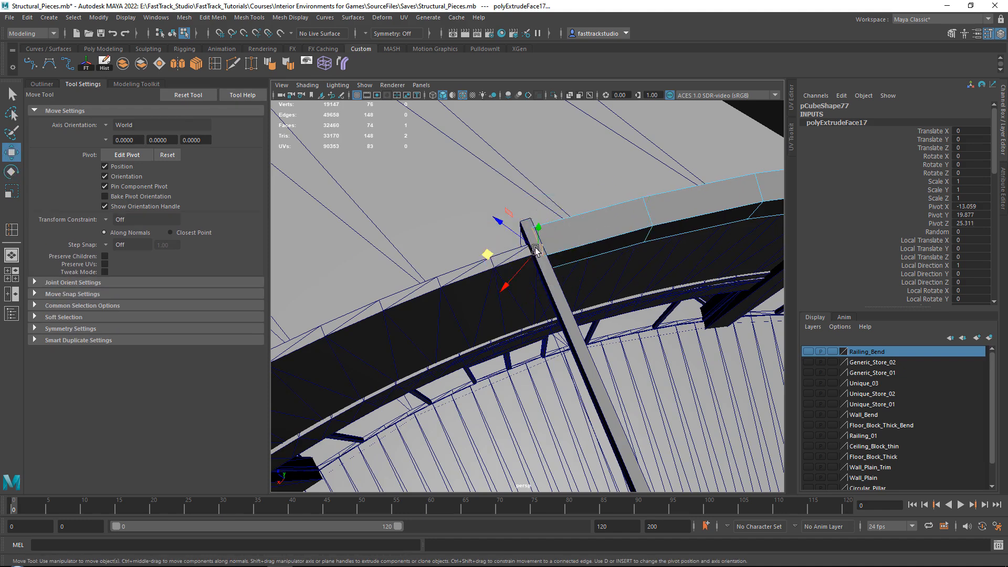
# Extrude three short segments beyond that truss end, keeping the beam on the curved wall's edge toward the following pillar
pyautogui.keyDown('alt'); pyautogui.moveTo(504, 265); pyautogui.dragTo(633, 196, button='middle'); pyautogui.keyUp('alt')
pyautogui.keyDown('shift'); pyautogui.moveTo(633, 196); pyautogui.dragTo(545, 229); pyautogui.keyUp('shift')
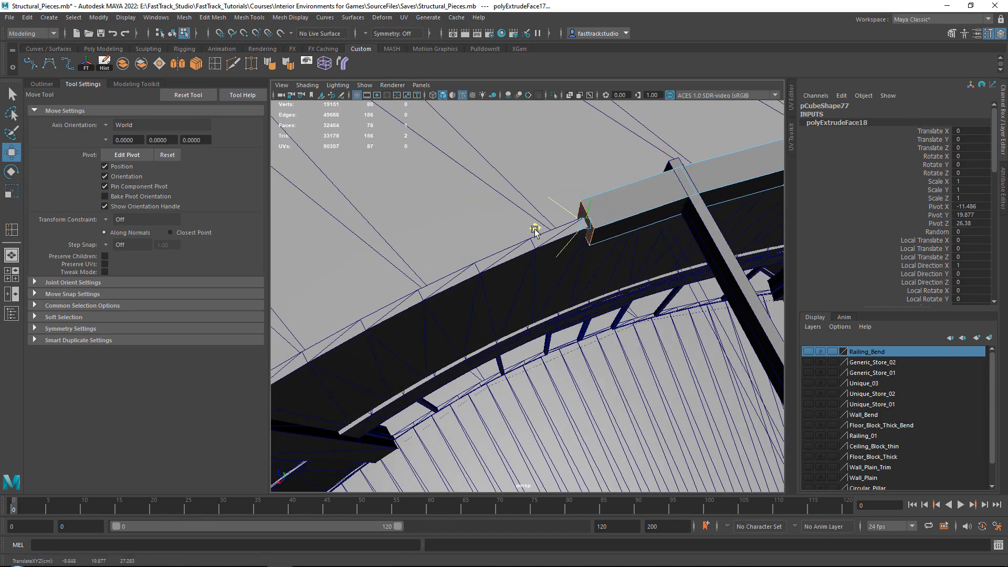
pyautogui.keyDown('alt'); pyautogui.moveTo(537, 227); pyautogui.dragTo(608, 198, button='middle'); pyautogui.keyUp('alt')
pyautogui.keyDown('shift'); pyautogui.moveTo(607, 199); pyautogui.dragTo(509, 236); pyautogui.keyUp('shift')
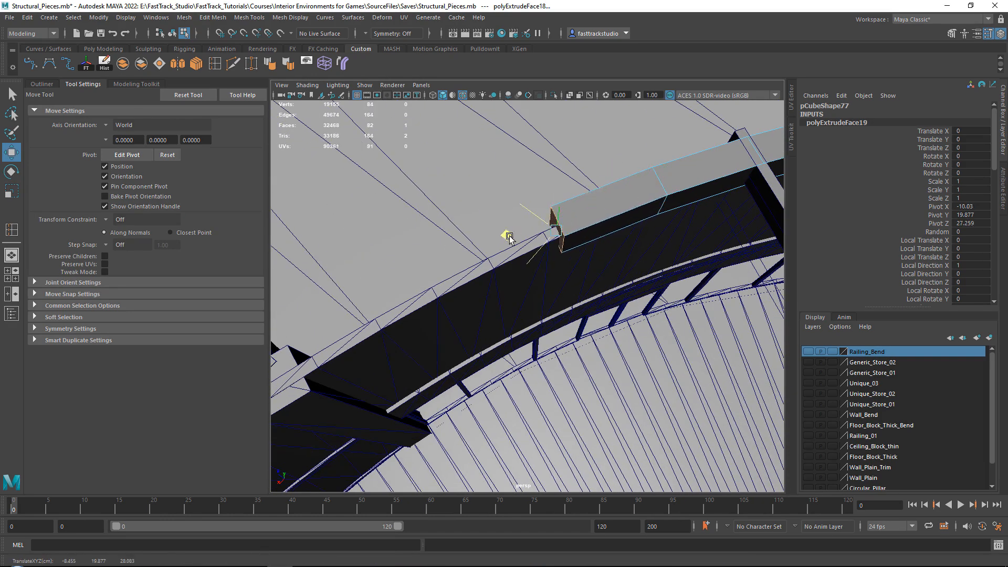
pyautogui.keyDown('alt'); pyautogui.moveTo(497, 245); pyautogui.dragTo(607, 198, button='middle'); pyautogui.keyUp('alt')
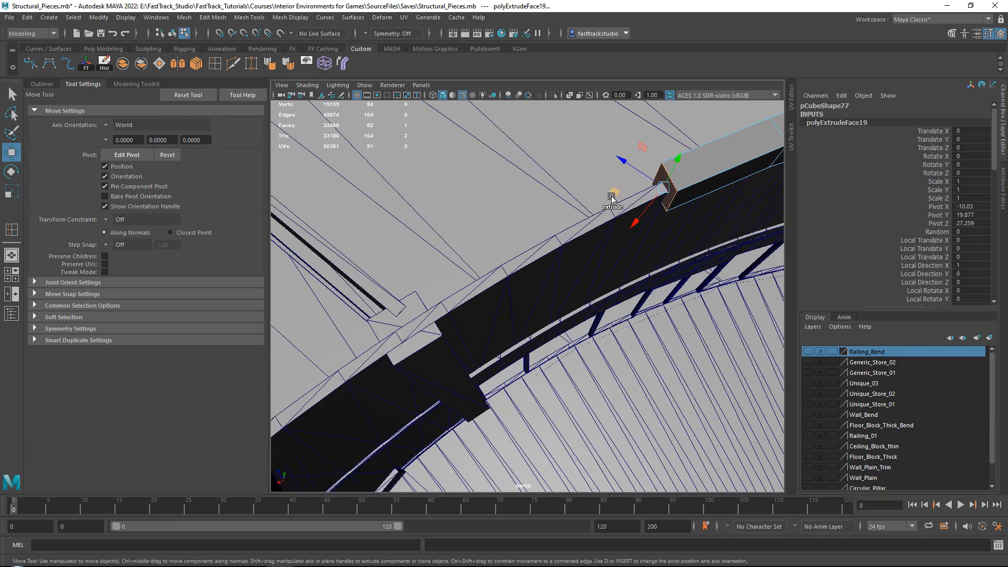
pyautogui.keyDown('shift'); pyautogui.moveTo(607, 197); pyautogui.dragTo(520, 250); pyautogui.keyUp('shift')
pyautogui.keyDown('alt'); pyautogui.moveTo(507, 254); pyautogui.dragTo(609, 194, button='middle'); pyautogui.keyUp('alt')
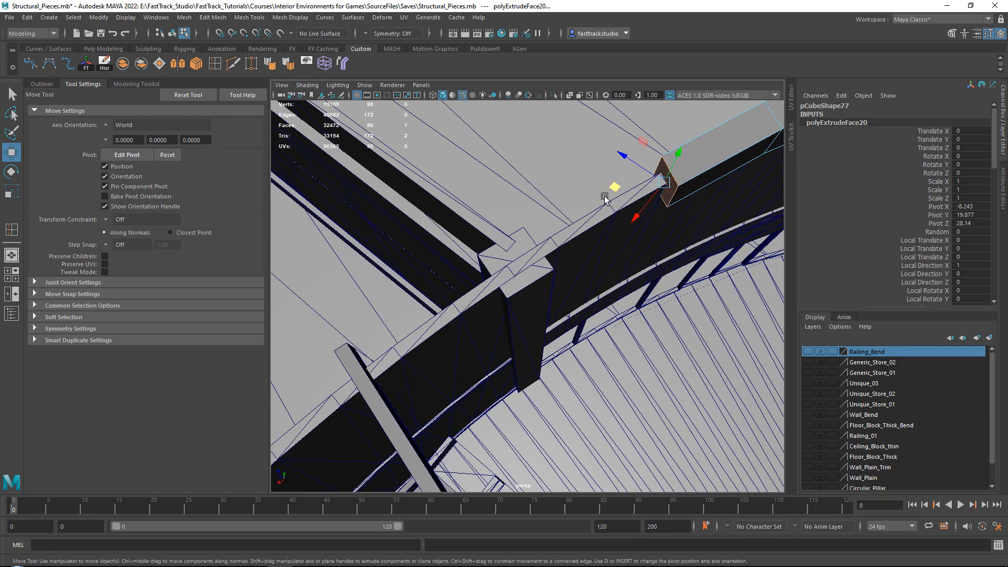
# Extrude two segments of the curved edge beam up to and past the next wall pillar, rotating the end faces to follow the bend
pyautogui.keyDown('shift'); pyautogui.moveTo(609, 194); pyautogui.dragTo(562, 230); pyautogui.keyUp('shift')
pyautogui.press('e')
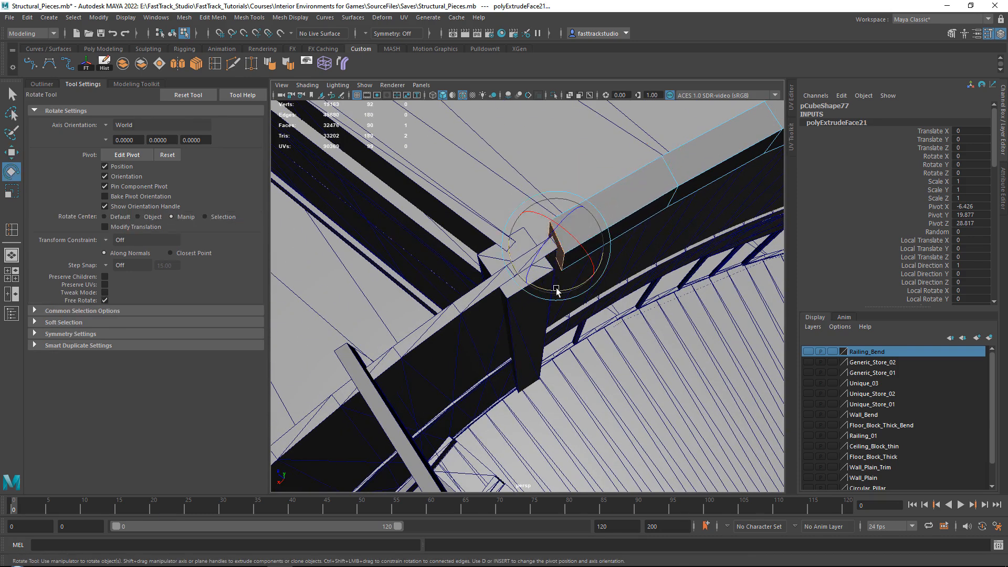
pyautogui.press('w')
pyautogui.keyDown('alt'); pyautogui.moveTo(565, 293); pyautogui.dragTo(517, 192); pyautogui.keyUp('alt')
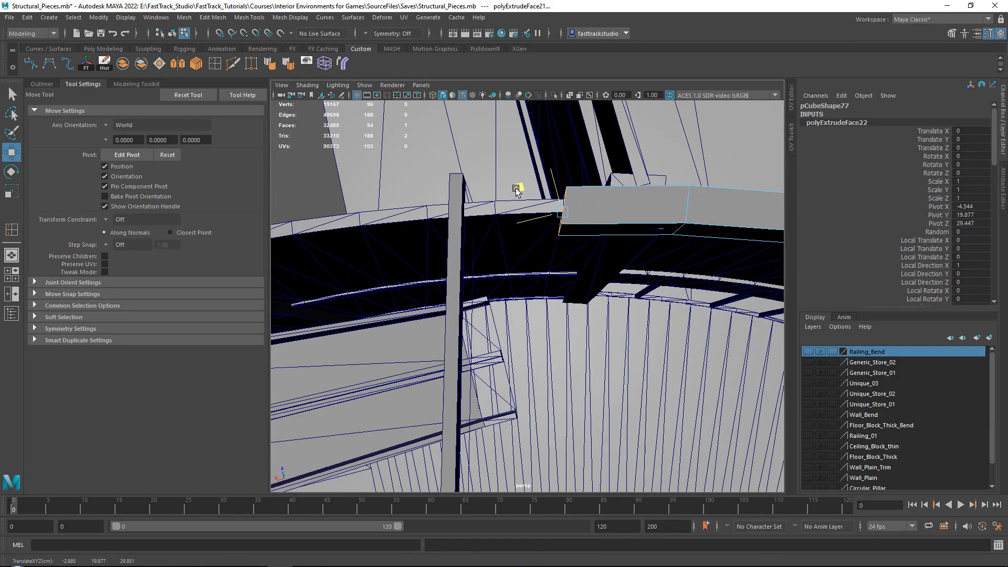
pyautogui.press('e')
pyautogui.press('w')
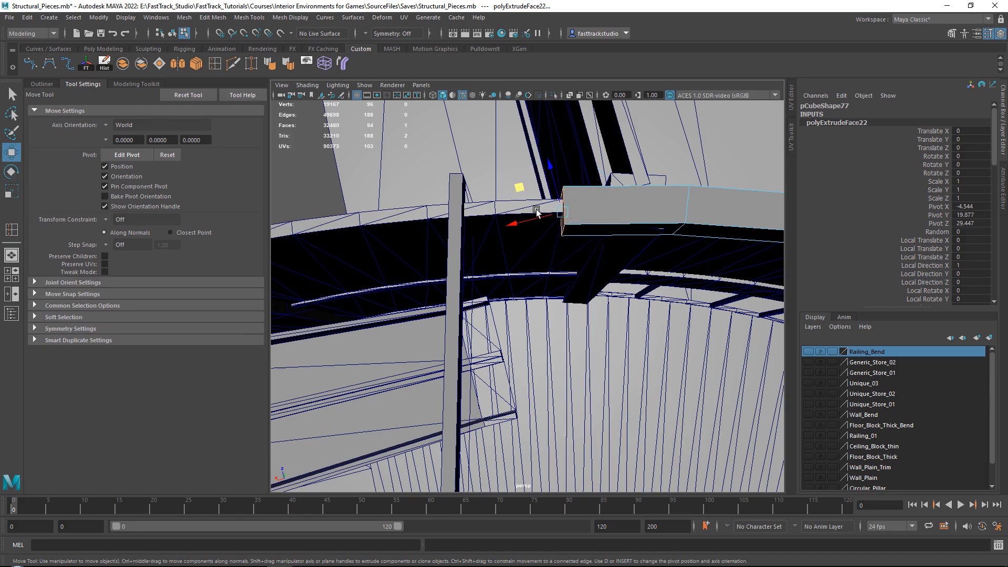
# Extrude two more edge beam segments along the curved wall toward the last pillar, turning the end face to match the wall
pyautogui.keyDown('alt'); pyautogui.moveTo(540, 212); pyautogui.dragTo(624, 237, button='middle'); pyautogui.keyUp('alt')
pyautogui.keyDown('shift'); pyautogui.moveTo(616, 223); pyautogui.dragTo(527, 226); pyautogui.keyUp('shift')
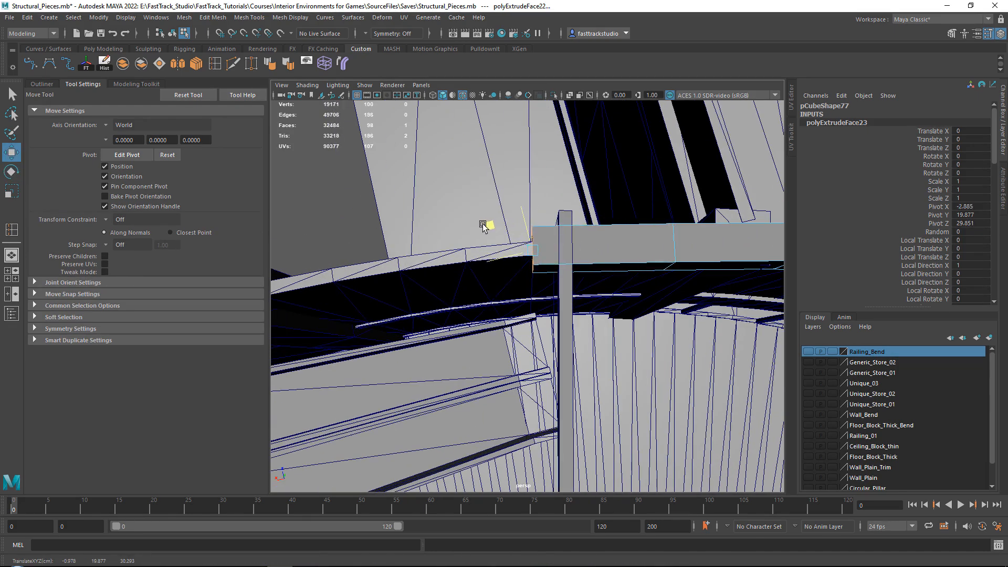
pyautogui.keyDown('alt'); pyautogui.moveTo(482, 226); pyautogui.dragTo(614, 206, button='middle'); pyautogui.keyUp('alt')
pyautogui.keyDown('shift'); pyautogui.moveTo(715, 190); pyautogui.dragTo(600, 211); pyautogui.keyUp('shift')
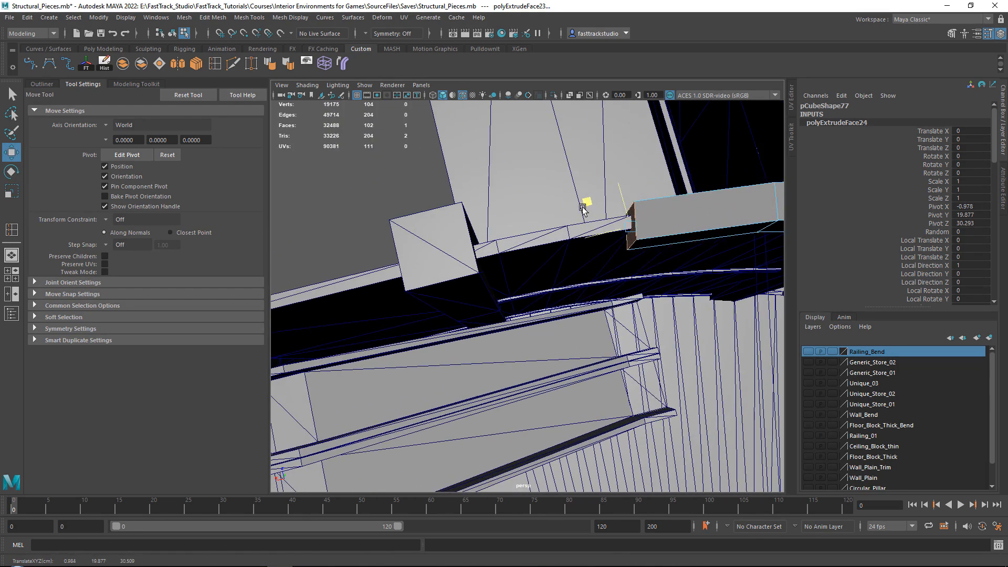
pyautogui.press('e')
pyautogui.press('w')
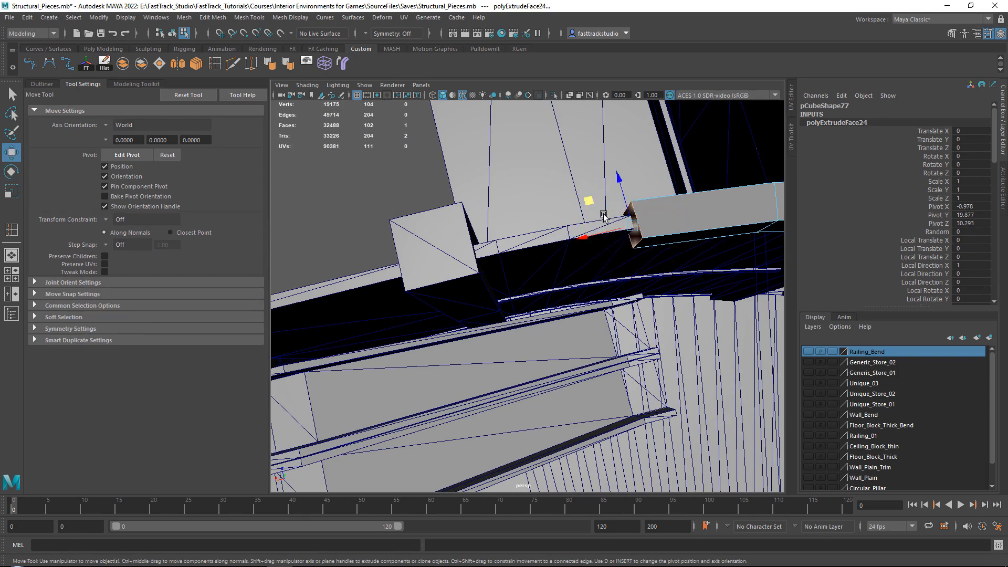
# Extend the edge beam past the last pillar to the truss at the end of the curved wall, and return to object selection
pyautogui.keyDown('shift'); pyautogui.moveTo(591, 204); pyautogui.dragTo(508, 215); pyautogui.keyUp('shift')
pyautogui.moveTo(459, 224); pyautogui.dragTo(457, 232)
pyautogui.keyDown('alt'); pyautogui.moveTo(458, 231); pyautogui.dragTo(639, 196, button='middle'); pyautogui.keyUp('alt')
pyautogui.keyDown('shift'); pyautogui.moveTo(632, 236); pyautogui.dragTo(497, 218); pyautogui.keyUp('shift')
pyautogui.keyDown('alt'); pyautogui.moveTo(497, 218); pyautogui.dragTo(524, 253, button='middle'); pyautogui.keyUp('alt')
pyautogui.moveTo(508, 242); pyautogui.dragTo(372, 254)
pyautogui.keyDown('alt'); pyautogui.moveTo(513, 261); pyautogui.dragTo(483, 180); pyautogui.keyUp('alt')
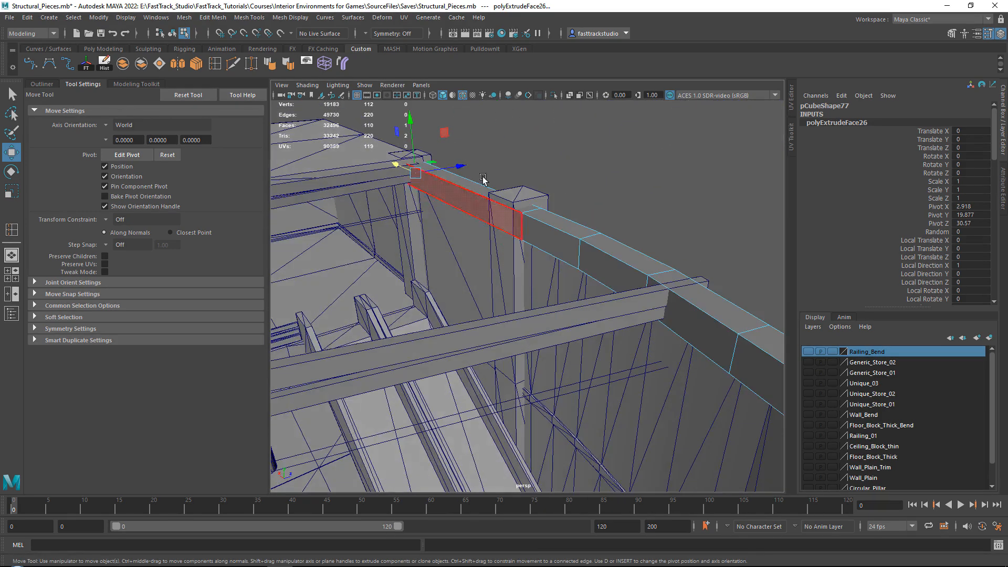
pyautogui.scroll(-5, 492, 216)
pyautogui.keyDown('alt'); pyautogui.moveTo(492, 216); pyautogui.dragTo(421, 133); pyautogui.keyUp('alt')
pyautogui.moveTo(422, 133); pyautogui.dragTo(445, 114, button='right')
pyautogui.keyDown('alt'); pyautogui.moveTo(423, 134); pyautogui.dragTo(496, 281); pyautogui.keyUp('alt')
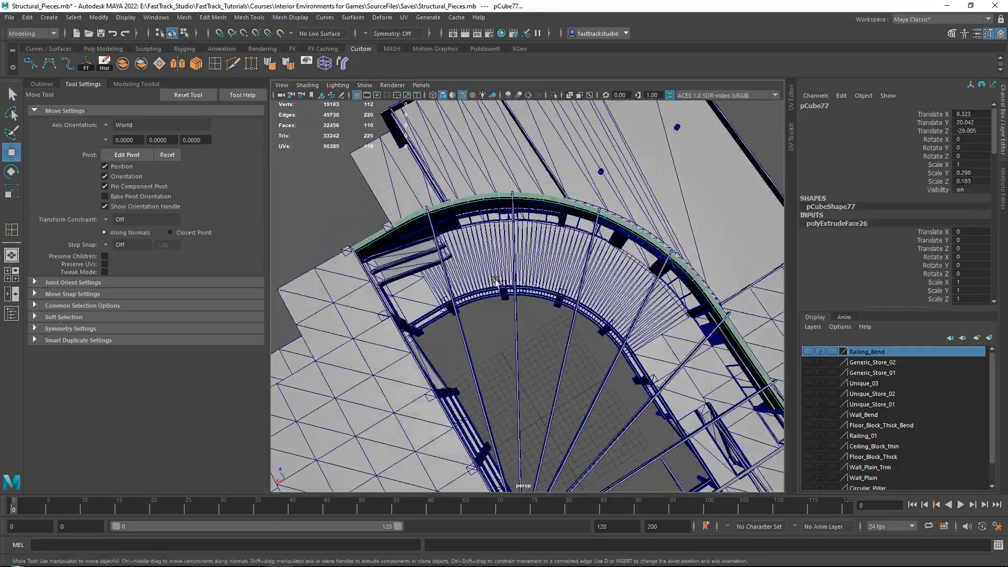
# Select all seven trusses that fan out from the courtyard corner, leaving out the edge beam and the building blockout
pyautogui.moveTo(459, 359); pyautogui.dragTo(578, 387)
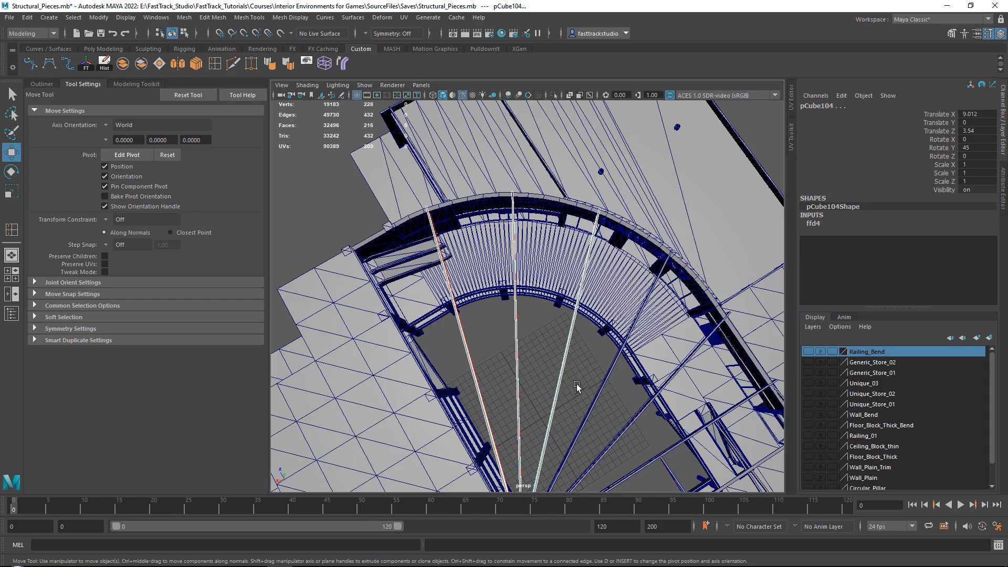
pyautogui.keyDown('alt'); pyautogui.moveTo(568, 359); pyautogui.dragTo(495, 273, button='middle'); pyautogui.keyUp('alt')
pyautogui.keyDown('shift'); pyautogui.moveTo(496, 273); pyautogui.dragTo(435, 272); pyautogui.keyUp('shift')
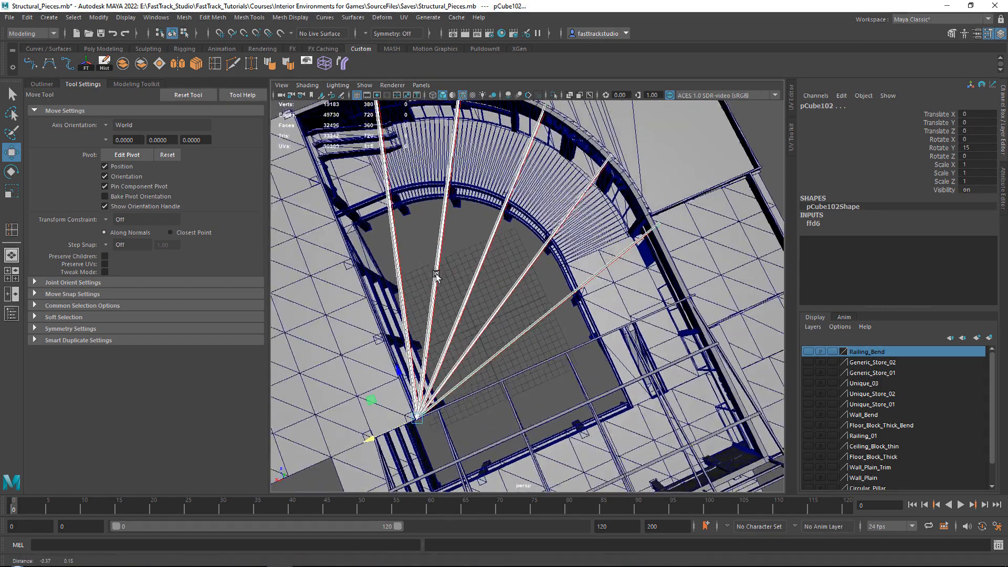
pyautogui.keyDown('alt'); pyautogui.moveTo(359, 244); pyautogui.dragTo(432, 251, button='middle'); pyautogui.keyUp('alt')
pyautogui.keyDown('shift'); pyautogui.click(426, 251); pyautogui.keyUp('shift')
pyautogui.keyDown('alt'); pyautogui.moveTo(427, 252); pyautogui.dragTo(450, 250, button='right'); pyautogui.keyUp('alt')
pyautogui.hotkey('ctrl', 'z')
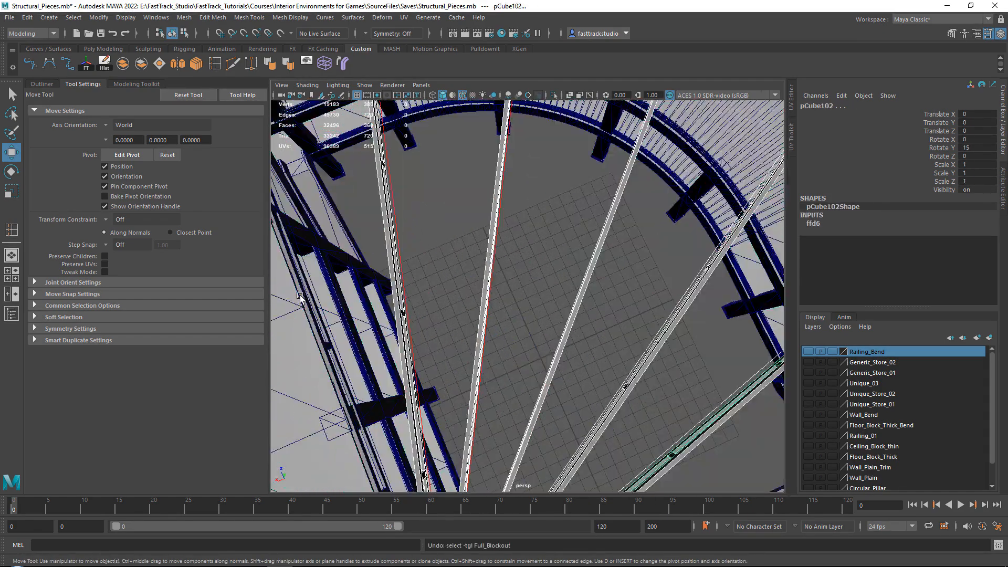
pyautogui.keyDown('shift'); pyautogui.click(305, 291); pyautogui.keyUp('shift')
pyautogui.keyDown('alt'); pyautogui.moveTo(364, 295); pyautogui.dragTo(585, 310); pyautogui.keyUp('alt')
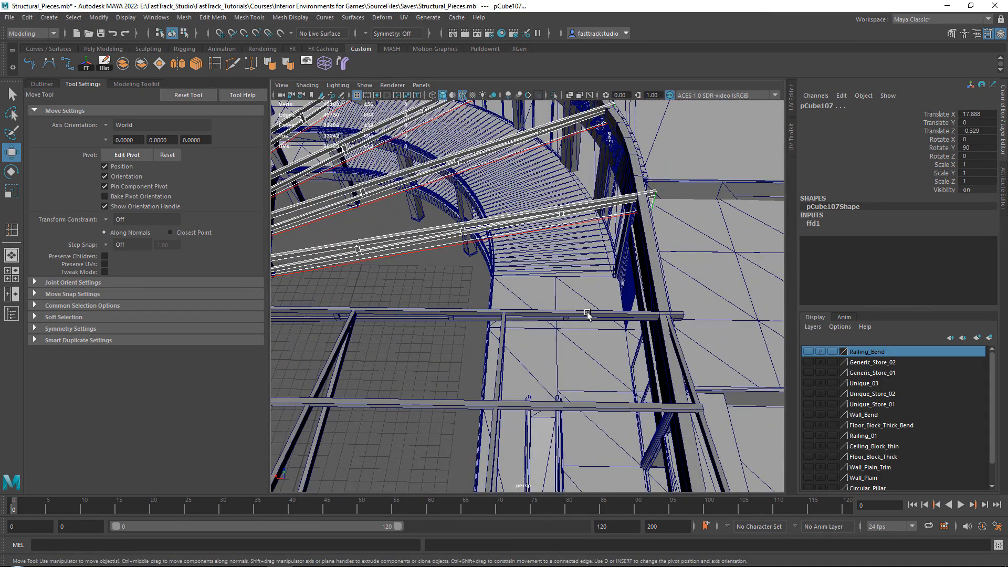
pyautogui.keyDown('shift'); pyautogui.click(587, 314); pyautogui.keyUp('shift')
pyautogui.press('[')
# Show the vertices of the selected trusses, examine how the truss ends meet the curved edge beam, and clear the selection
pyautogui.rightClick(704, 174)
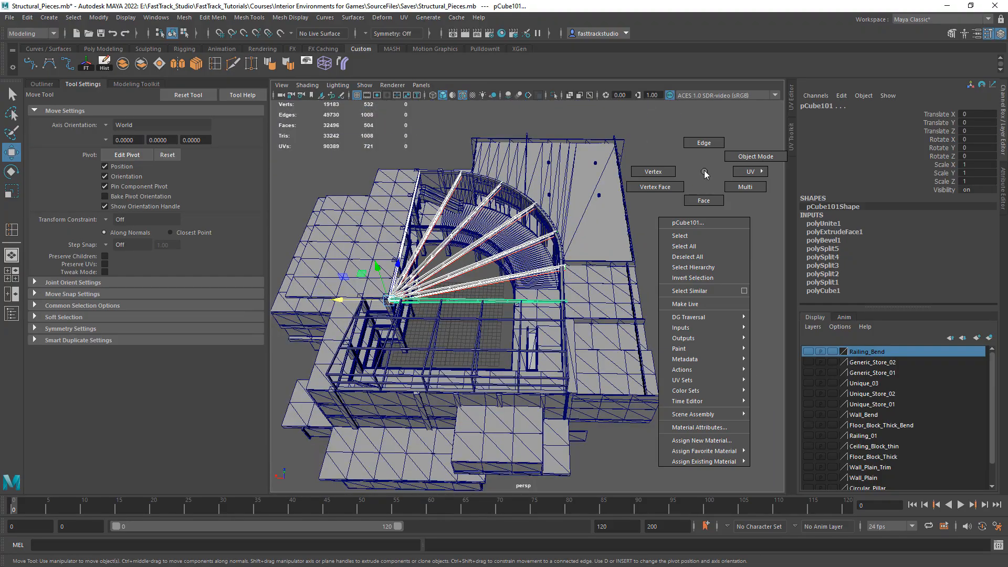
pyautogui.moveTo(704, 174); pyautogui.dragTo(653, 171, button='right')
pyautogui.keyDown('alt'); pyautogui.moveTo(564, 146); pyautogui.dragTo(516, 204); pyautogui.keyUp('alt')
pyautogui.keyDown('alt'); pyautogui.moveTo(516, 204); pyautogui.dragTo(475, 371, button='right'); pyautogui.keyUp('alt')
pyautogui.keyDown('alt'); pyautogui.moveTo(475, 371); pyautogui.dragTo(627, 300); pyautogui.keyUp('alt')
pyautogui.keyDown('alt'); pyautogui.moveTo(496, 159); pyautogui.dragTo(494, 171, button='right'); pyautogui.keyUp('alt')
pyautogui.keyDown('alt'); pyautogui.moveTo(571, 149); pyautogui.dragTo(533, 231, button='middle'); pyautogui.keyUp('alt')
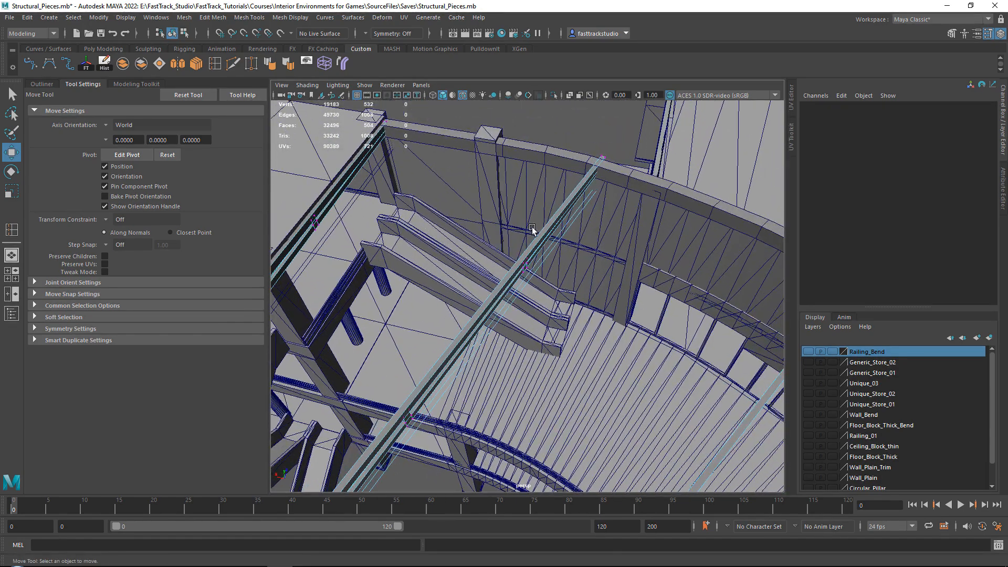
pyautogui.hotkey('ctrl', 'z')
pyautogui.moveTo(561, 127); pyautogui.dragTo(590, 121, button='right')
pyautogui.click(559, 125)
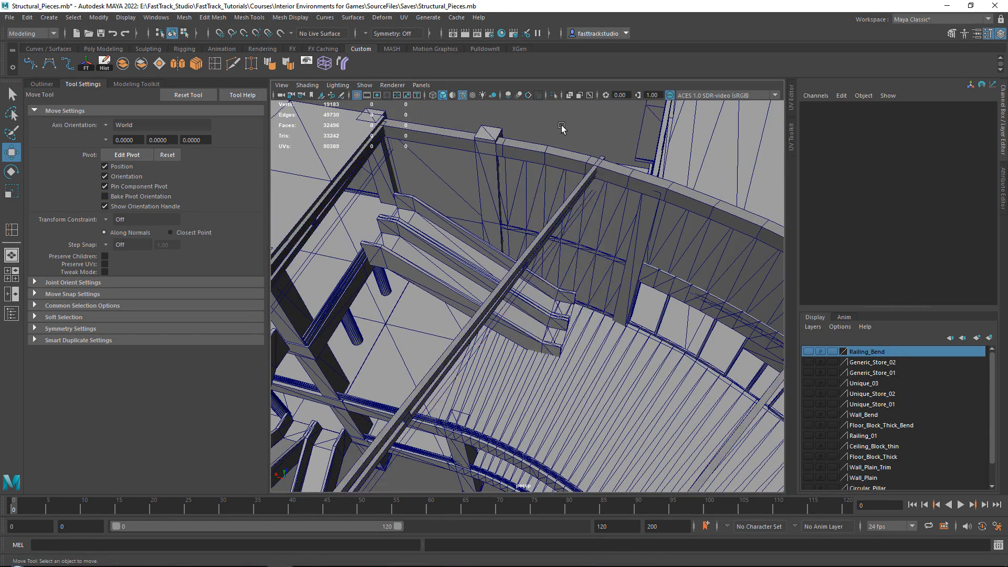
# Look over the truss junction at the courtyard corner and save the scene
pyautogui.scroll(-6, 555, 135)
pyautogui.keyDown('alt'); pyautogui.moveTo(519, 249); pyautogui.dragTo(420, 184); pyautogui.keyUp('alt')
pyautogui.keyDown('alt'); pyautogui.moveTo(420, 184); pyautogui.dragTo(578, 212, button='middle'); pyautogui.keyUp('alt')
pyautogui.scroll(5, 578, 212)
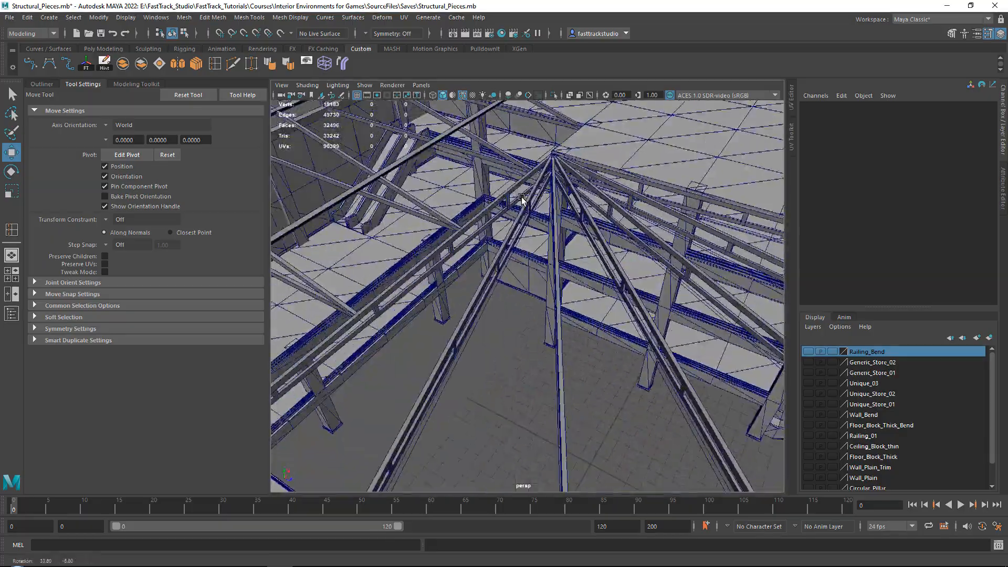
pyautogui.keyDown('alt'); pyautogui.moveTo(558, 214); pyautogui.dragTo(480, 209); pyautogui.keyUp('alt')
pyautogui.hotkey('ctrl', 's')
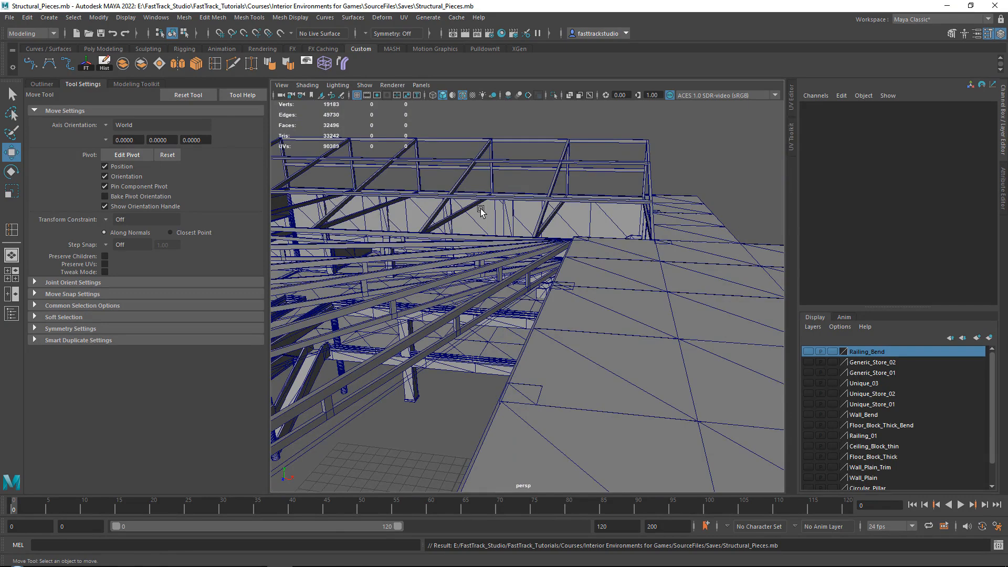
# Select all the roof beams and trusses without the building blockout and create a display layer from them
pyautogui.scroll(-10, 496, 224)
pyautogui.moveTo(364, 211); pyautogui.dragTo(633, 406)
pyautogui.scroll(5, 629, 388)
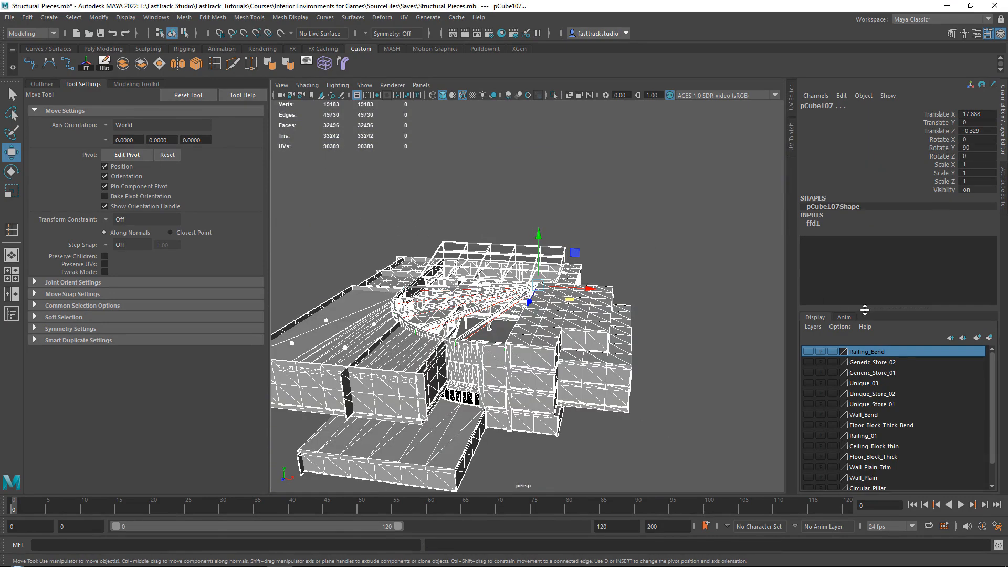
pyautogui.click(544, 291)
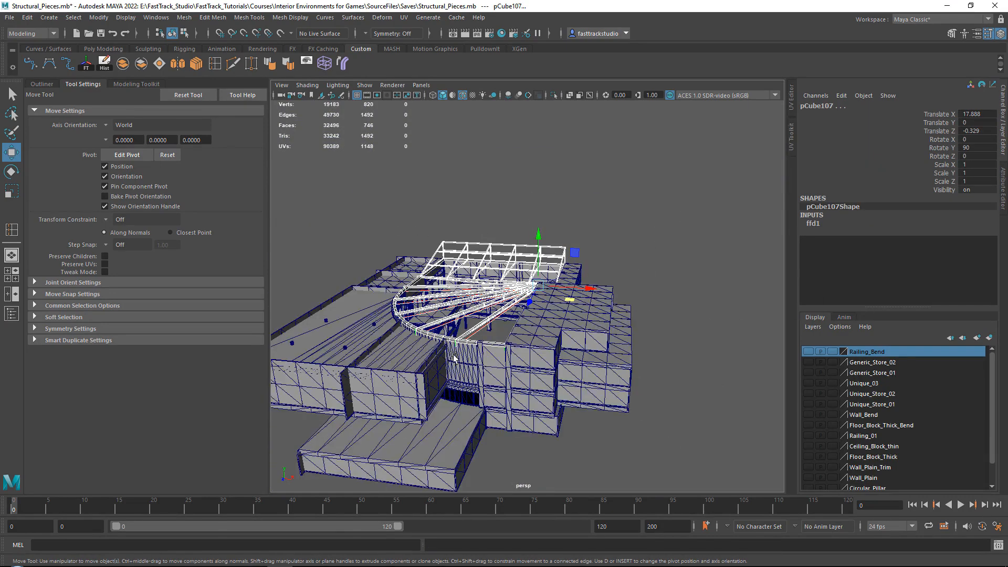
pyautogui.click(989, 339)
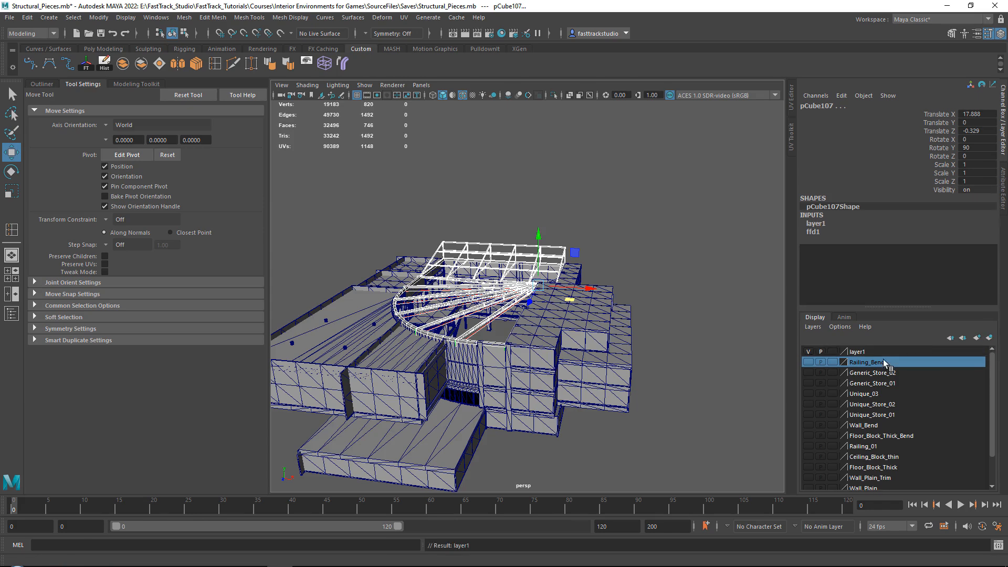
# Rename the new display layer to Ceiling and clear the selection
pyautogui.doubleClick(882, 351)
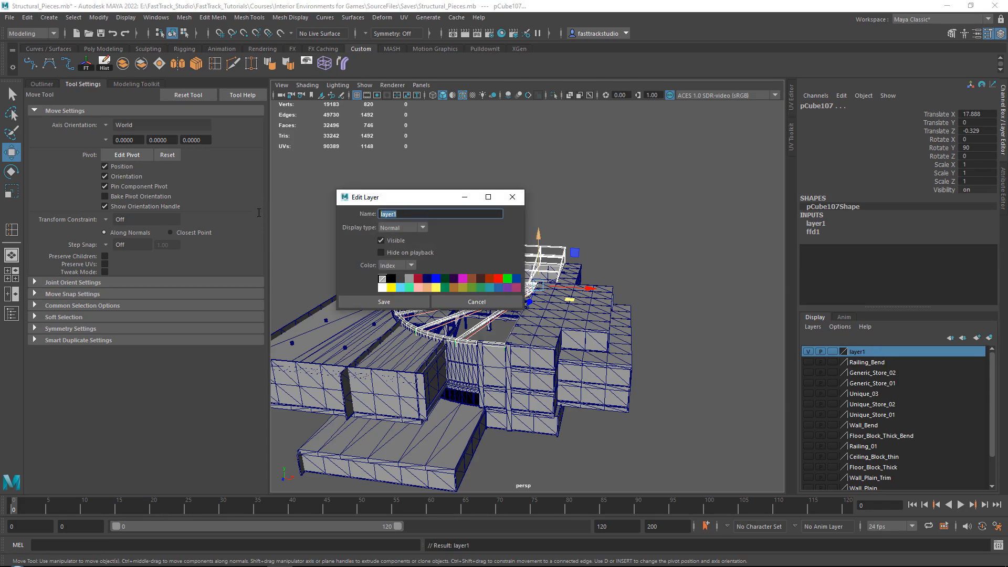
pyautogui.write('Ceiling')
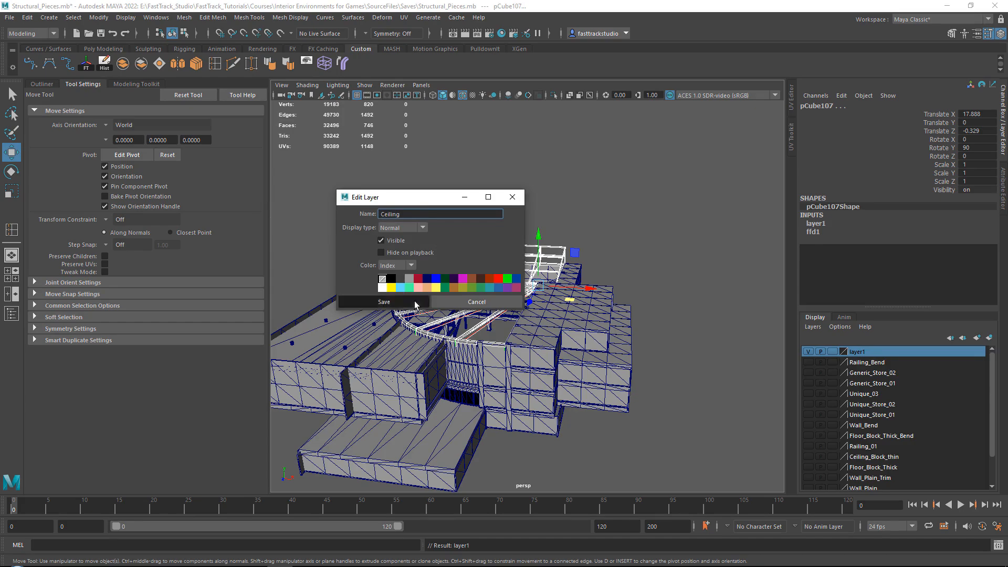
pyautogui.click(375, 303)
pyautogui.click(634, 286)
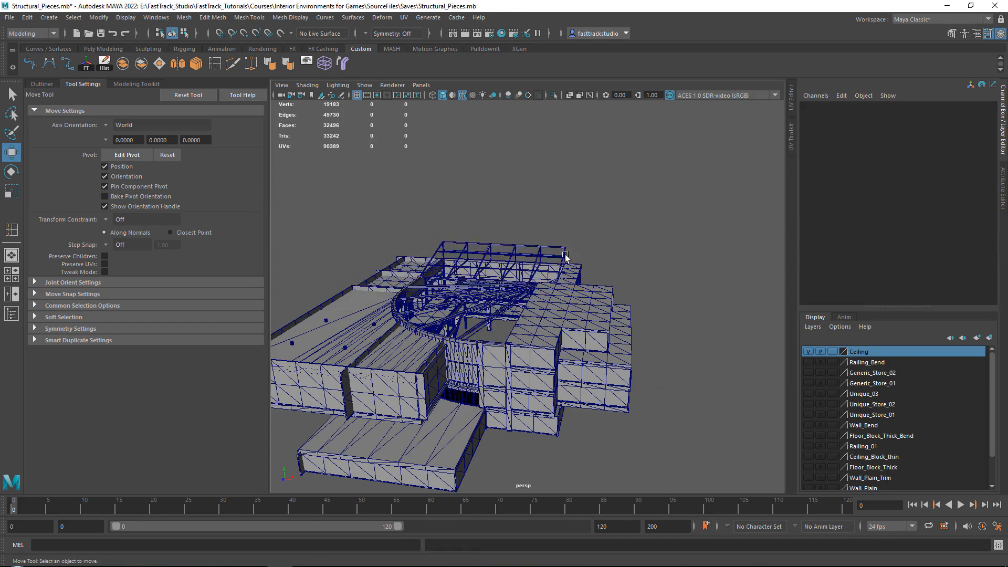
# Hide the Full_Blockout building mesh and show the remaining roof trusses in a full-size top view
pyautogui.scroll(8, 541, 262)
pyautogui.keyDown('alt'); pyautogui.moveTo(540, 263); pyautogui.dragTo(511, 277); pyautogui.keyUp('alt')
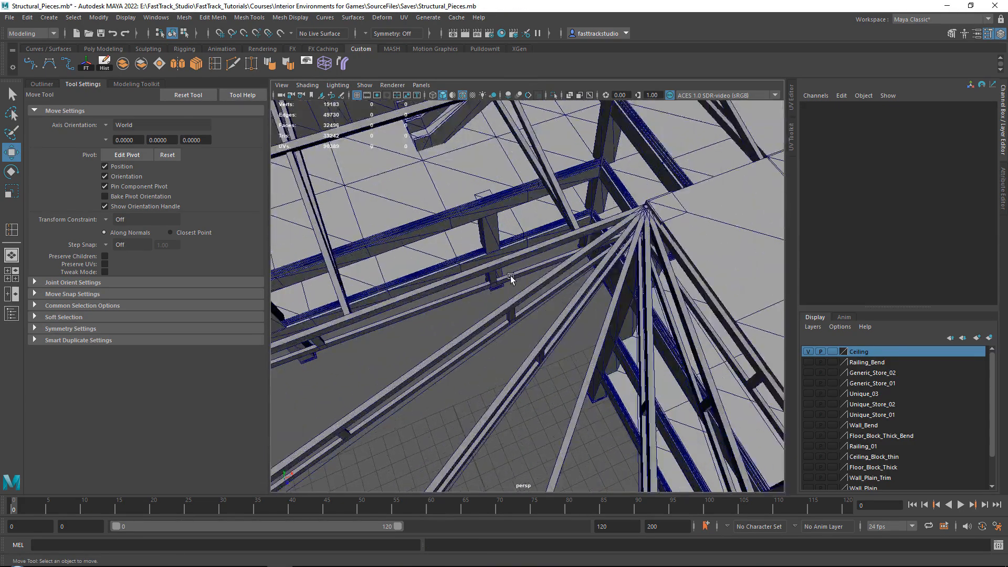
pyautogui.keyDown('alt'); pyautogui.moveTo(651, 376); pyautogui.dragTo(484, 252); pyautogui.keyUp('alt')
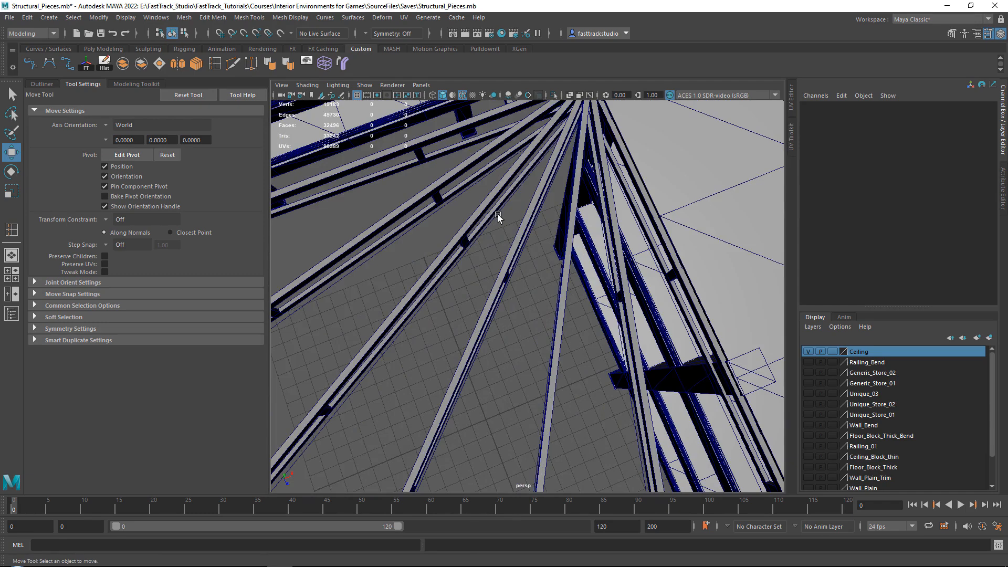
pyautogui.keyDown('alt'); pyautogui.moveTo(498, 214); pyautogui.dragTo(509, 247); pyautogui.keyUp('alt')
pyautogui.press('space')
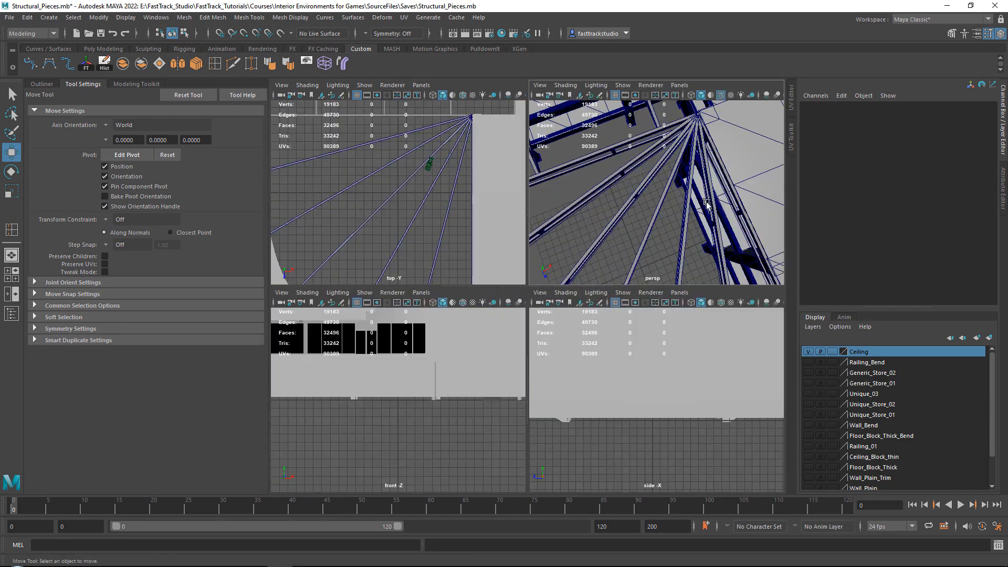
pyautogui.press('space')
pyautogui.click(710, 172)
pyautogui.press('h')
pyautogui.press('space')
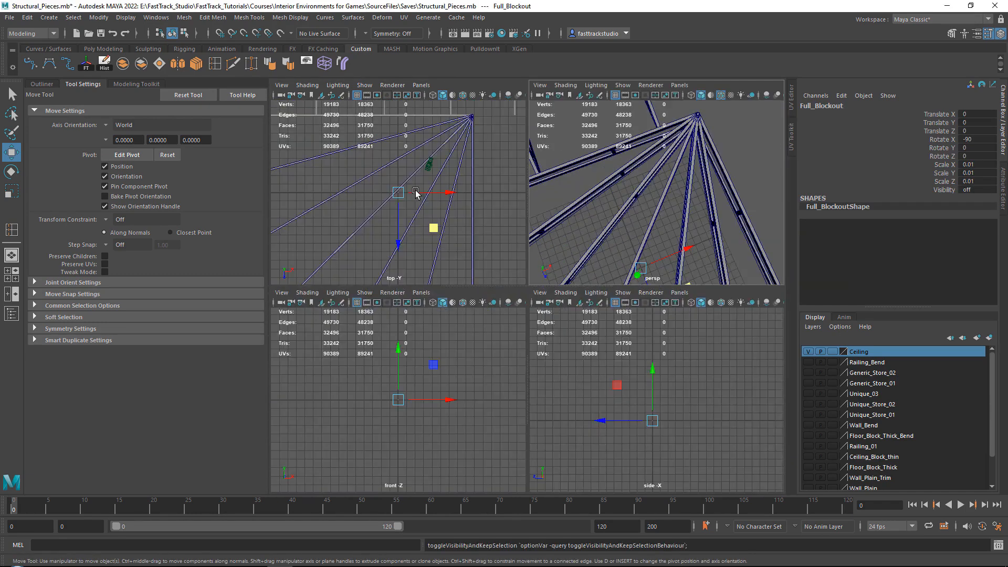
pyautogui.press('space')
pyautogui.click(682, 207)
pyautogui.keyDown('alt'); pyautogui.moveTo(587, 189); pyautogui.dragTo(658, 283, button='middle'); pyautogui.keyUp('alt')
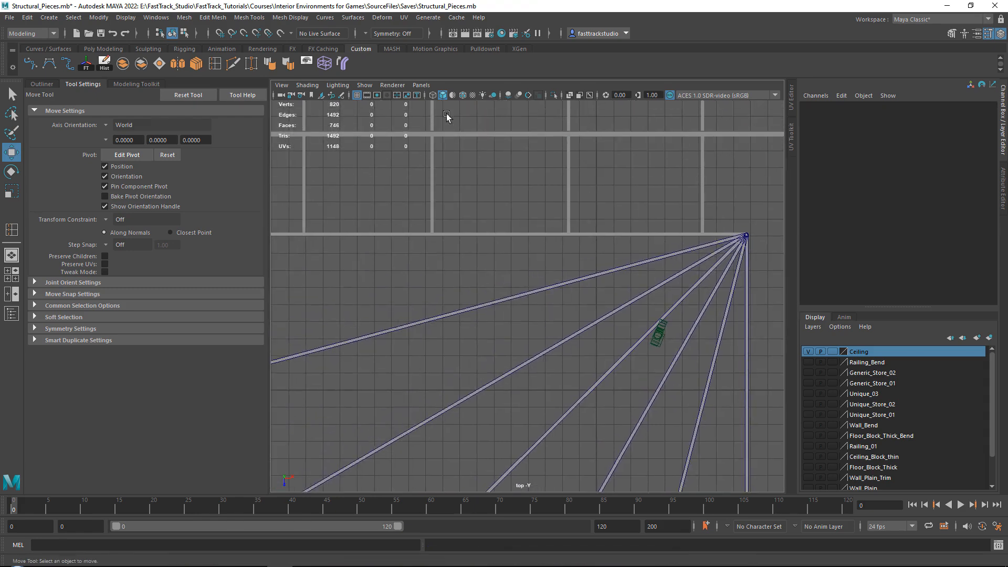
# Display the top view in wireframe and frame the innermost cross-braces of the fanned trusses
pyautogui.click(431, 96)
pyautogui.keyDown('alt'); pyautogui.moveTo(603, 225); pyautogui.dragTo(488, 195, button='middle'); pyautogui.keyUp('alt')
pyautogui.keyDown('alt'); pyautogui.moveTo(488, 195); pyautogui.dragTo(537, 190, button='right'); pyautogui.keyUp('alt')
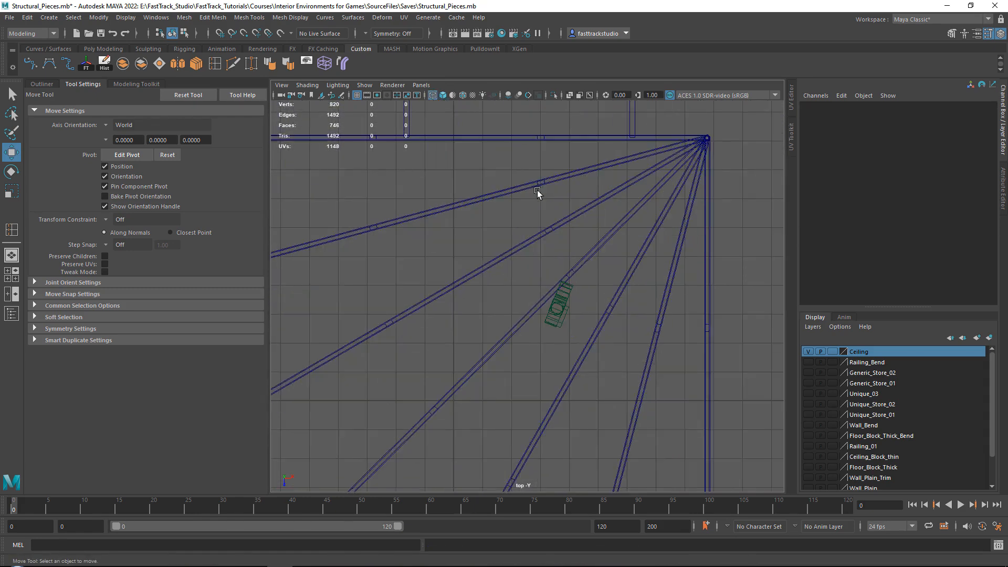
pyautogui.keyDown('alt'); pyautogui.moveTo(535, 152); pyautogui.dragTo(503, 229, button='middle'); pyautogui.keyUp('alt')
pyautogui.keyDown('alt'); pyautogui.moveTo(444, 206); pyautogui.dragTo(486, 201, button='right'); pyautogui.keyUp('alt')
pyautogui.keyDown('alt'); pyautogui.moveTo(486, 200); pyautogui.dragTo(474, 211, button='middle'); pyautogui.keyUp('alt')
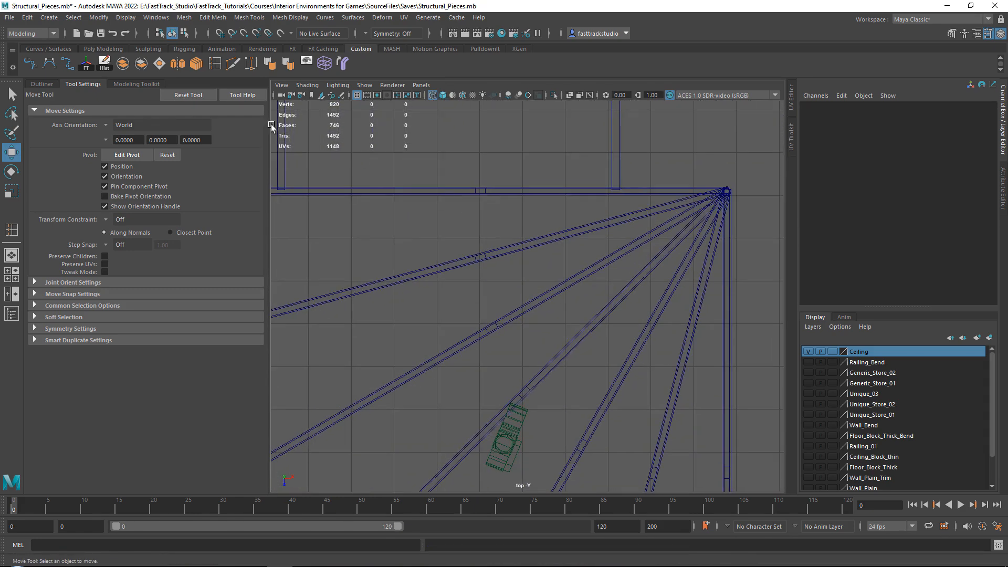
# Draw a Bezier curve across the fan with one point on the innermost cross-brace of each of the seven trusses
pyautogui.click(31, 64)
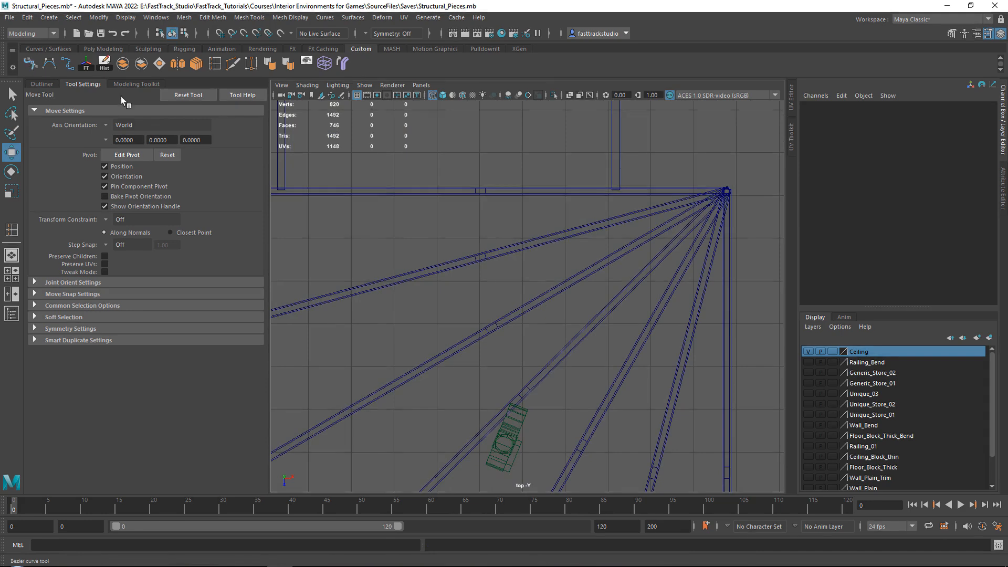
pyautogui.click(480, 190)
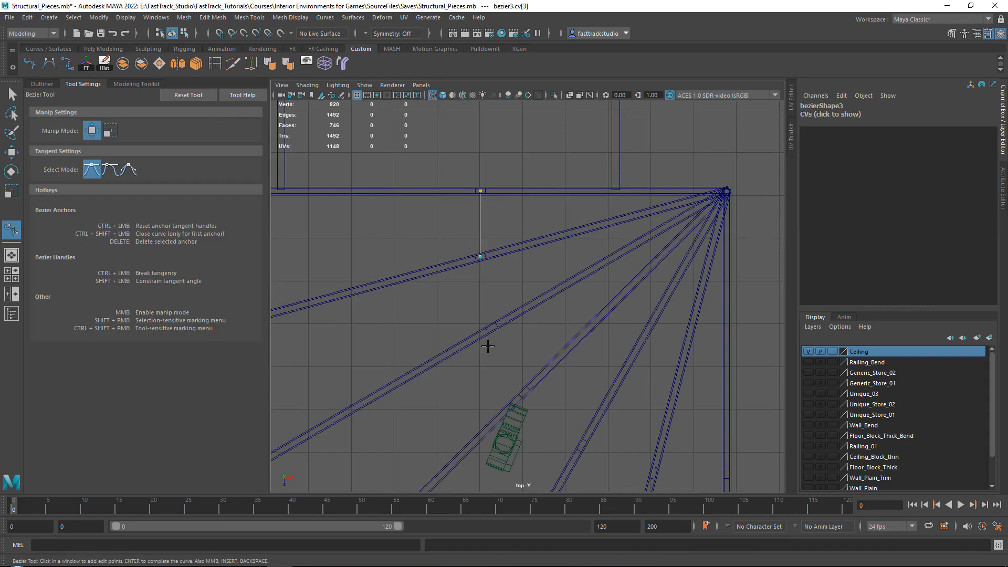
pyautogui.click(491, 328)
pyautogui.keyDown('alt'); pyautogui.moveTo(491, 328); pyautogui.dragTo(442, 264, button='middle'); pyautogui.keyUp('alt')
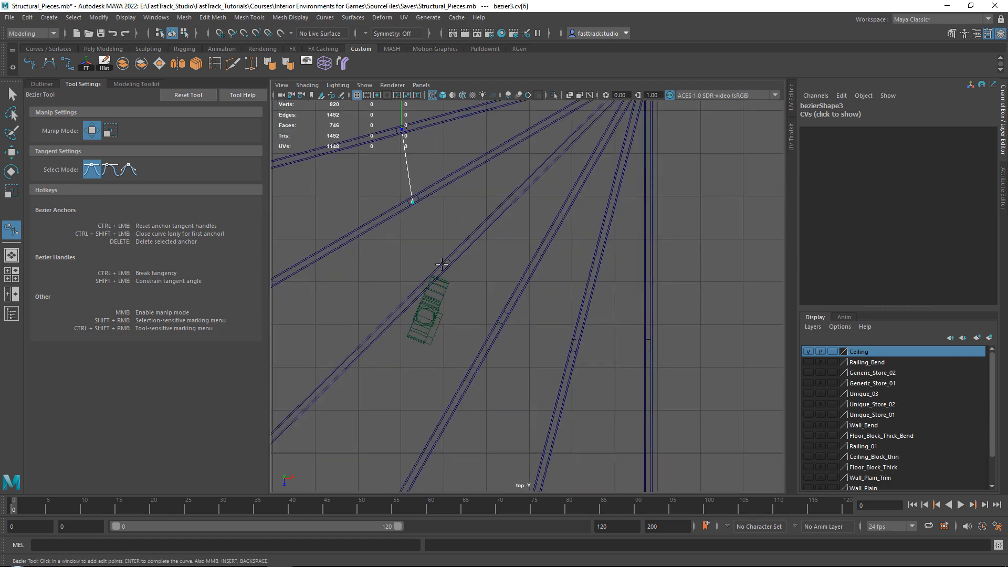
pyautogui.click(446, 264)
pyautogui.keyDown('alt'); pyautogui.moveTo(575, 344); pyautogui.dragTo(499, 310, button='middle'); pyautogui.keyUp('alt')
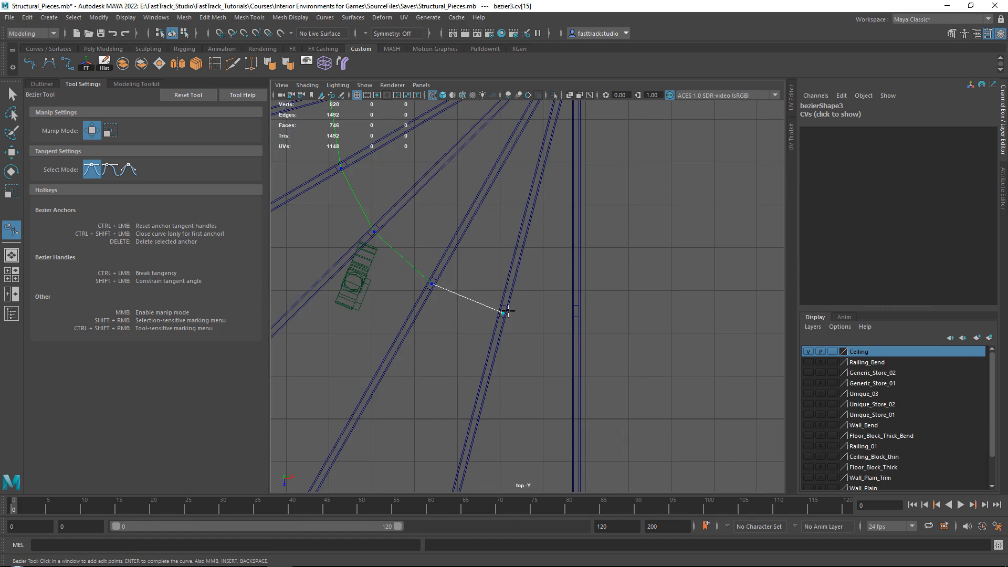
pyautogui.press('w')
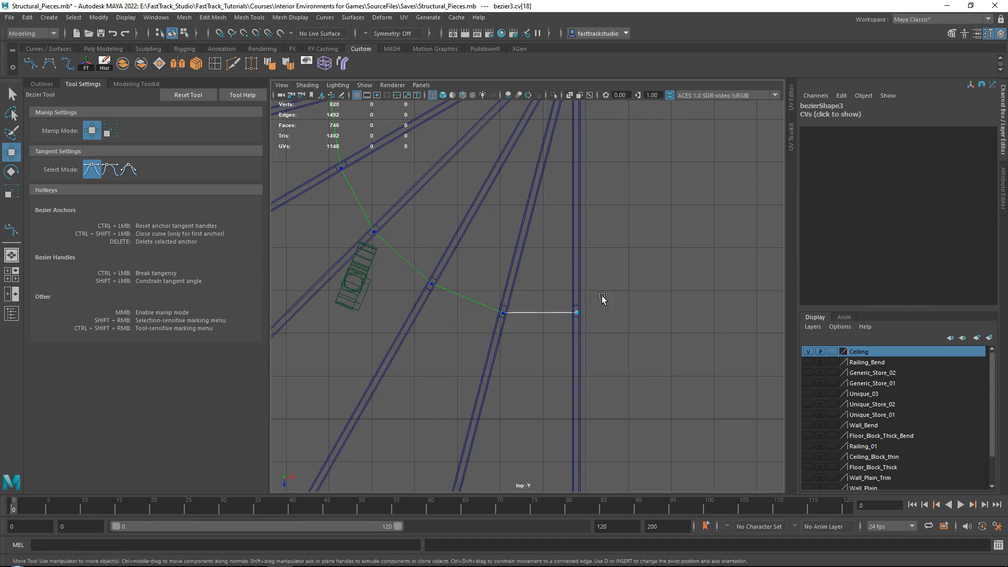
# Draw another Bezier curve across the fan with one point on the second cross-brace from the corner of each of the seven trusses
pyautogui.scroll(-4, 499, 269)
pyautogui.keyDown('alt'); pyautogui.moveTo(416, 234); pyautogui.dragTo(634, 320, button='middle'); pyautogui.keyUp('alt')
pyautogui.scroll(4, 543, 199)
pyautogui.keyDown('alt'); pyautogui.moveTo(433, 166); pyautogui.dragTo(474, 193, button='middle'); pyautogui.keyUp('alt')
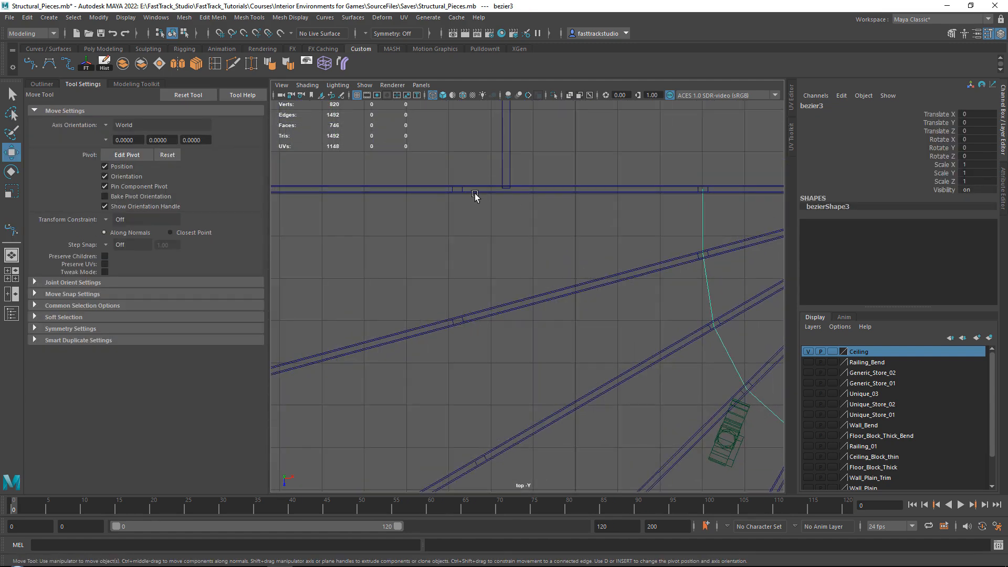
pyautogui.click(31, 63)
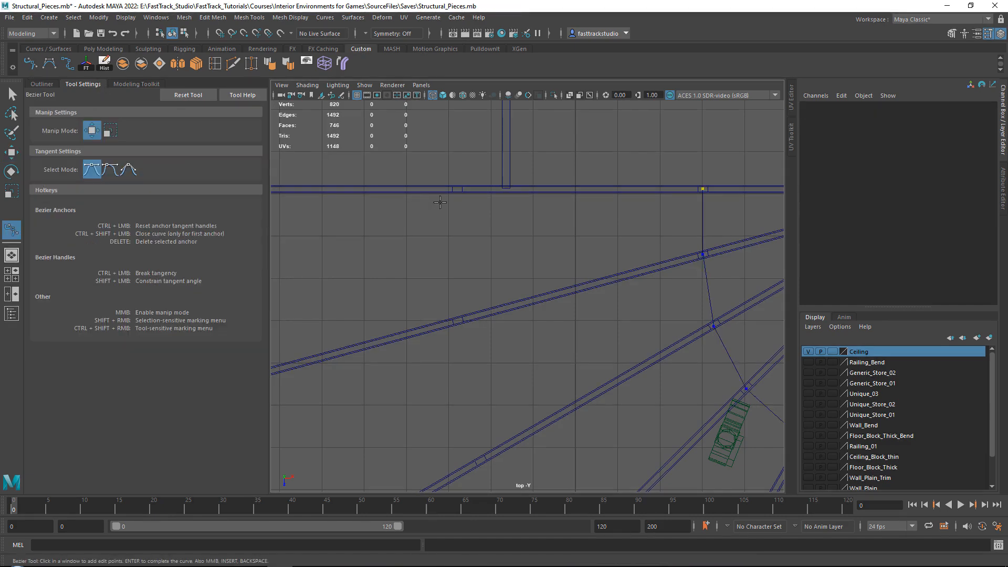
pyautogui.click(457, 188)
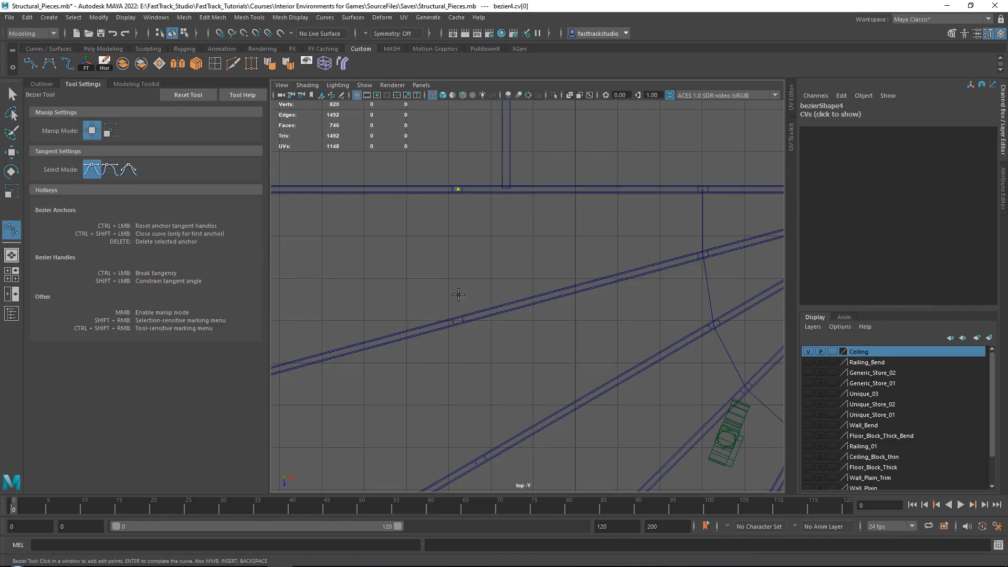
pyautogui.click(456, 321)
pyautogui.keyDown('alt'); pyautogui.moveTo(492, 366); pyautogui.dragTo(451, 220, button='middle'); pyautogui.keyUp('alt')
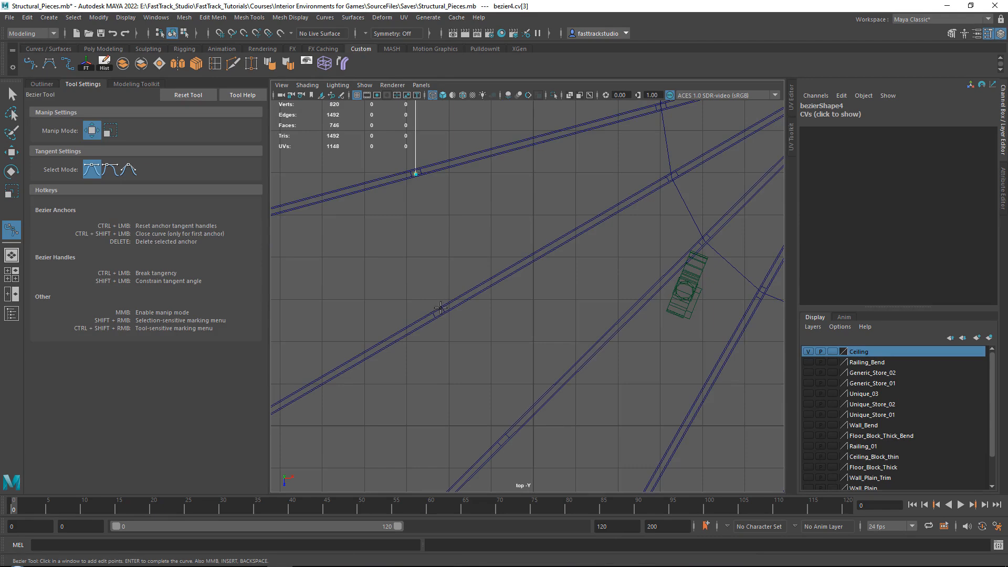
pyautogui.keyDown('alt'); pyautogui.moveTo(491, 429); pyautogui.dragTo(426, 303, button='middle'); pyautogui.keyUp('alt')
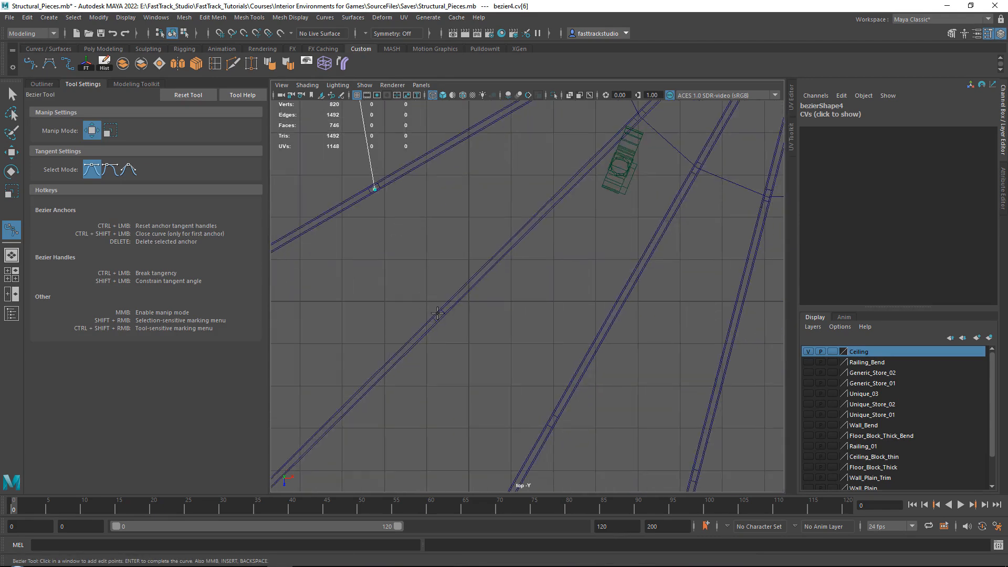
pyautogui.click(438, 314)
pyautogui.keyDown('alt'); pyautogui.moveTo(548, 422); pyautogui.dragTo(423, 314, button='middle'); pyautogui.keyUp('alt')
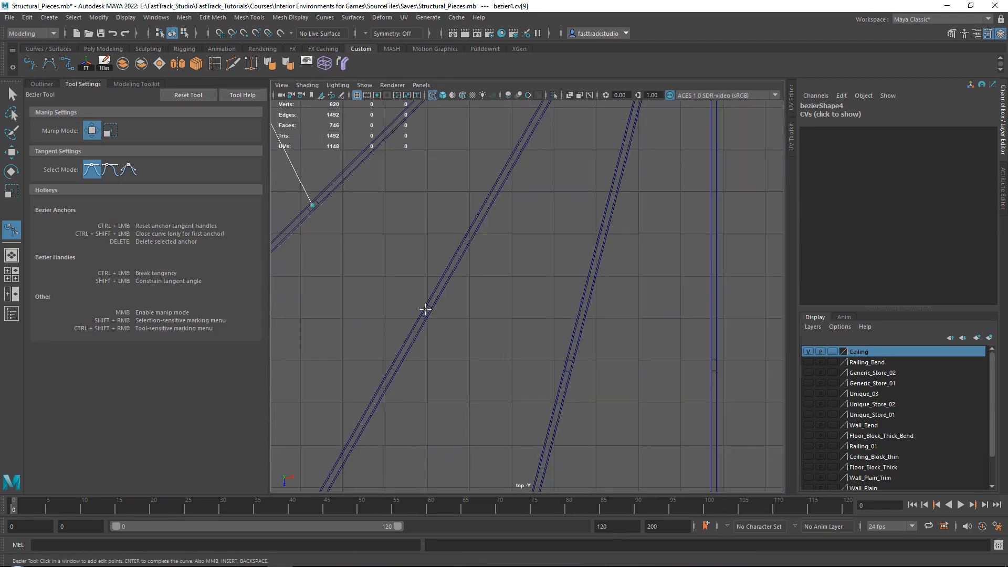
pyautogui.click(425, 309)
pyautogui.keyDown('alt'); pyautogui.moveTo(511, 329); pyautogui.dragTo(411, 300, button='middle'); pyautogui.keyUp('alt')
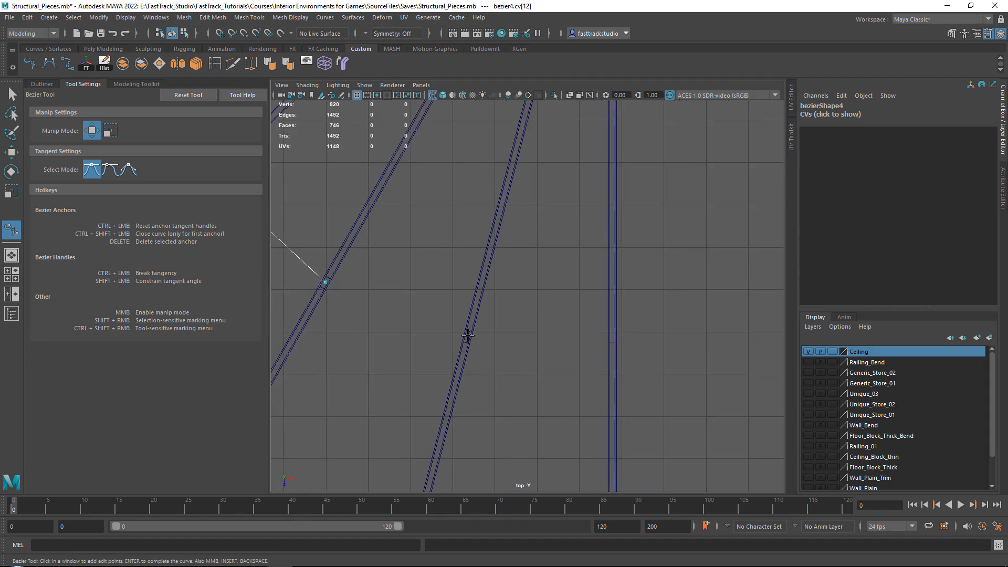
pyautogui.keyDown('alt'); pyautogui.moveTo(592, 334); pyautogui.dragTo(484, 321, button='middle'); pyautogui.keyUp('alt')
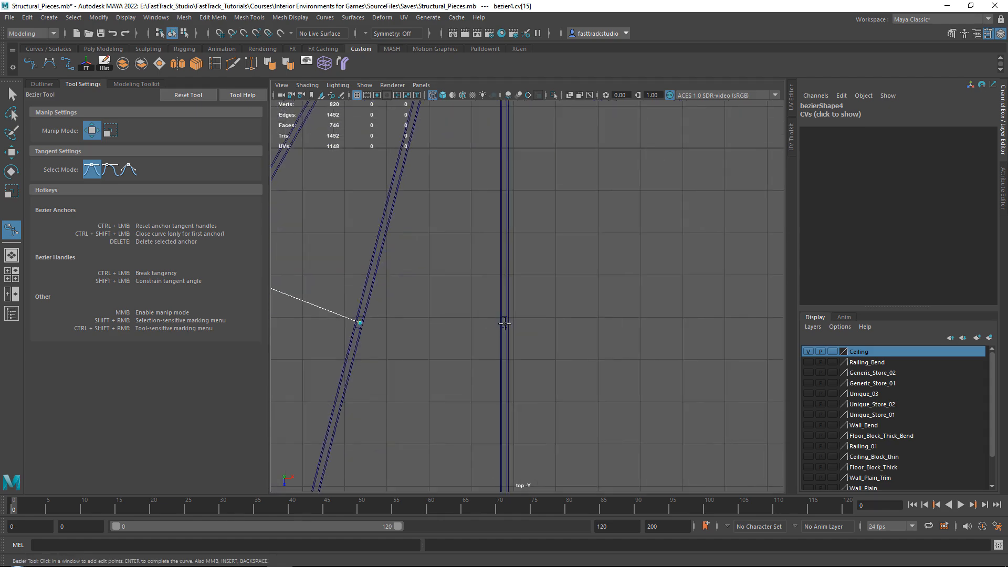
pyautogui.press('Return')
pyautogui.press('w')
# Draw a Bezier curve through the third row of cross-braces from the corner, with one point on each of the seven trusses
pyautogui.scroll(-5, 508, 286)
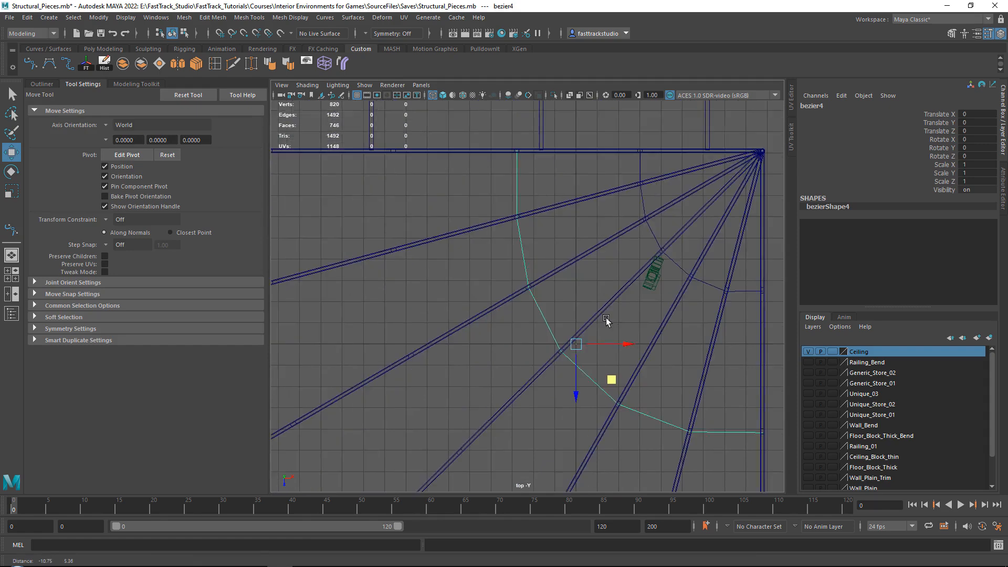
pyautogui.keyDown('alt'); pyautogui.moveTo(486, 173); pyautogui.dragTo(556, 254, button='middle'); pyautogui.keyUp('alt')
pyautogui.scroll(-1, 446, 225)
pyautogui.scroll(5, 445, 225)
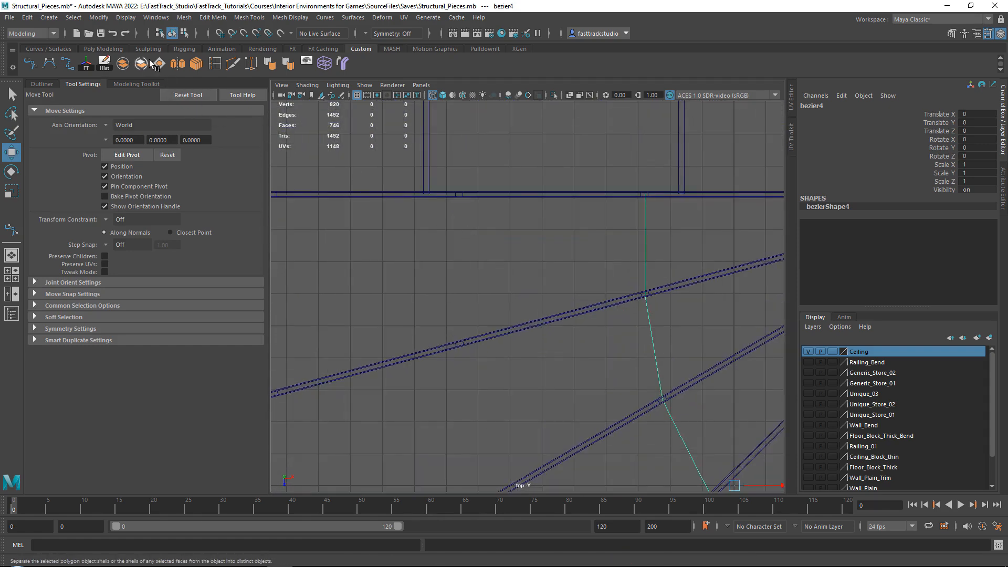
pyautogui.press('y')
pyautogui.scroll(2, 444, 176)
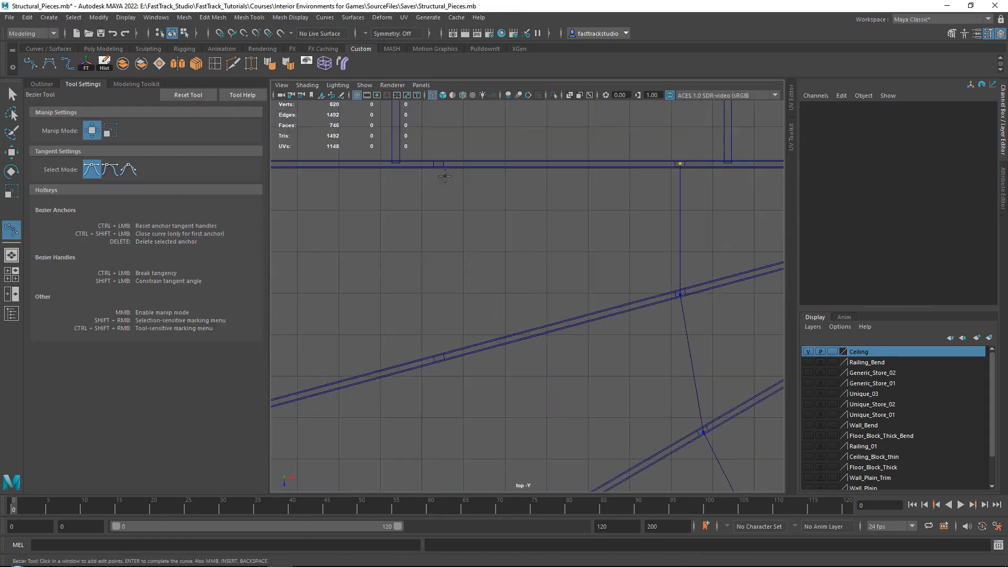
pyautogui.click(438, 164)
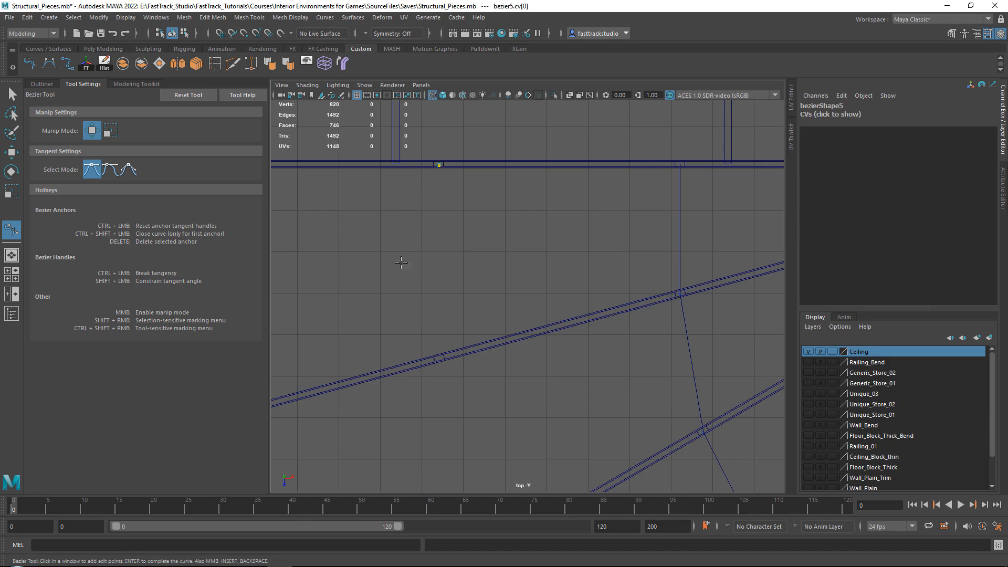
pyautogui.click(439, 358)
pyautogui.scroll(1, 456, 367)
pyautogui.keyDown('alt'); pyautogui.moveTo(465, 375); pyautogui.dragTo(418, 149, button='middle'); pyautogui.keyUp('alt')
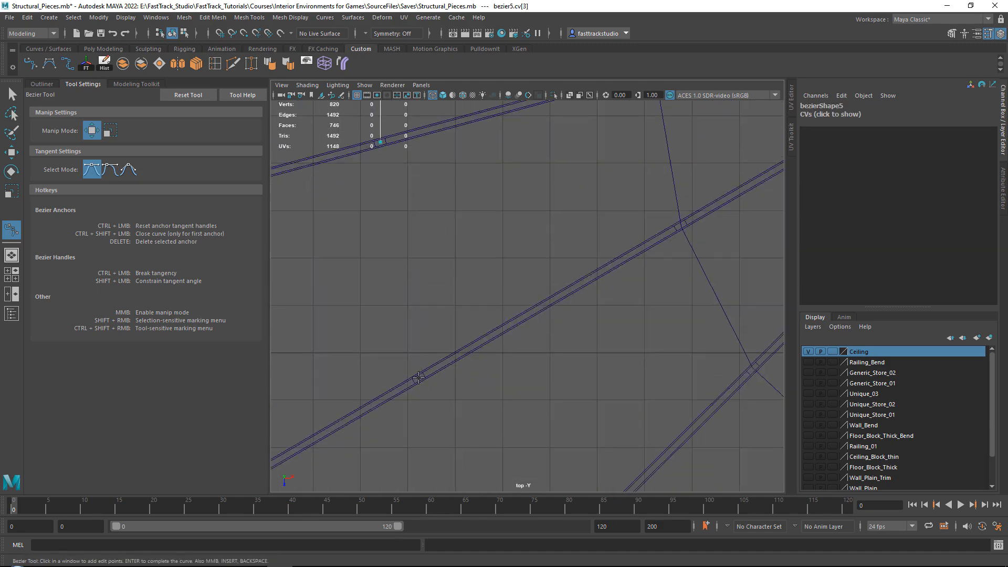
pyautogui.scroll(-4, 451, 388)
pyautogui.keyDown('alt'); pyautogui.moveTo(492, 393); pyautogui.dragTo(443, 259, button='middle'); pyautogui.keyUp('alt')
pyautogui.scroll(2, 443, 259)
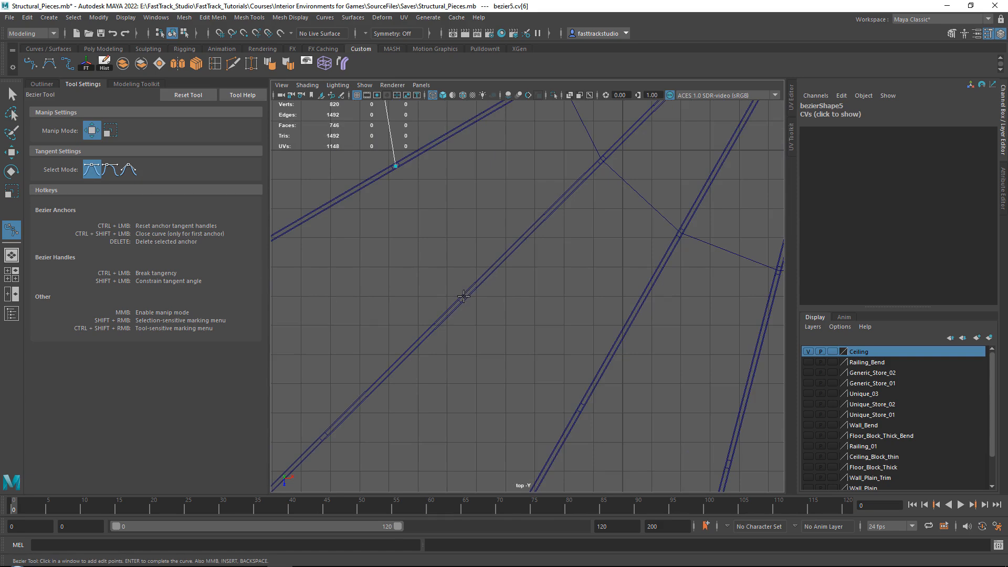
pyautogui.keyDown('alt'); pyautogui.moveTo(545, 376); pyautogui.dragTo(421, 245, button='middle'); pyautogui.keyUp('alt')
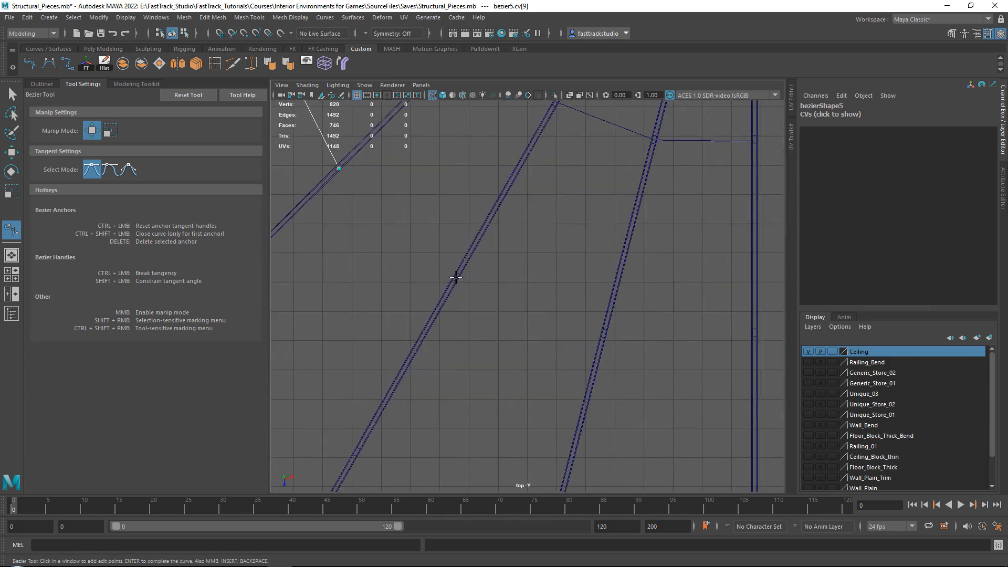
pyautogui.keyDown('alt'); pyautogui.moveTo(524, 282); pyautogui.dragTo(351, 259, button='middle'); pyautogui.keyUp('alt')
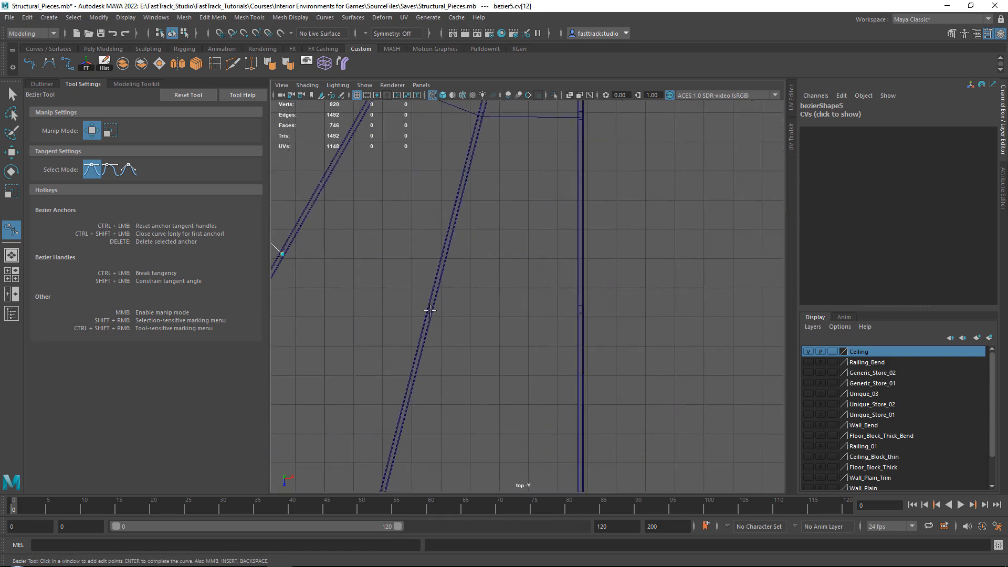
pyautogui.click(581, 311)
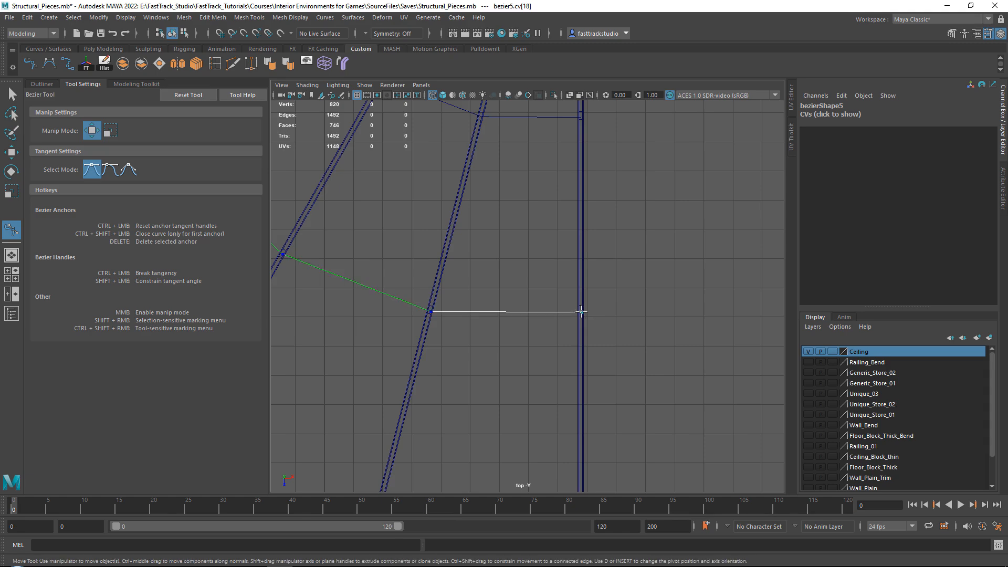
pyautogui.press('w')
# Draw a Bezier curve through the fourth row of cross-braces from the corner, with one point on each of the seven trusses
pyautogui.keyDown('alt'); pyautogui.moveTo(369, 168); pyautogui.dragTo(651, 418, button='middle'); pyautogui.keyUp('alt')
pyautogui.keyDown('alt'); pyautogui.moveTo(334, 115); pyautogui.dragTo(449, 281, button='middle'); pyautogui.keyUp('alt')
pyautogui.keyDown('alt'); pyautogui.moveTo(274, 161); pyautogui.dragTo(495, 227, button='middle'); pyautogui.keyUp('alt')
pyautogui.click(36, 63)
pyautogui.scroll(1, 602, 231)
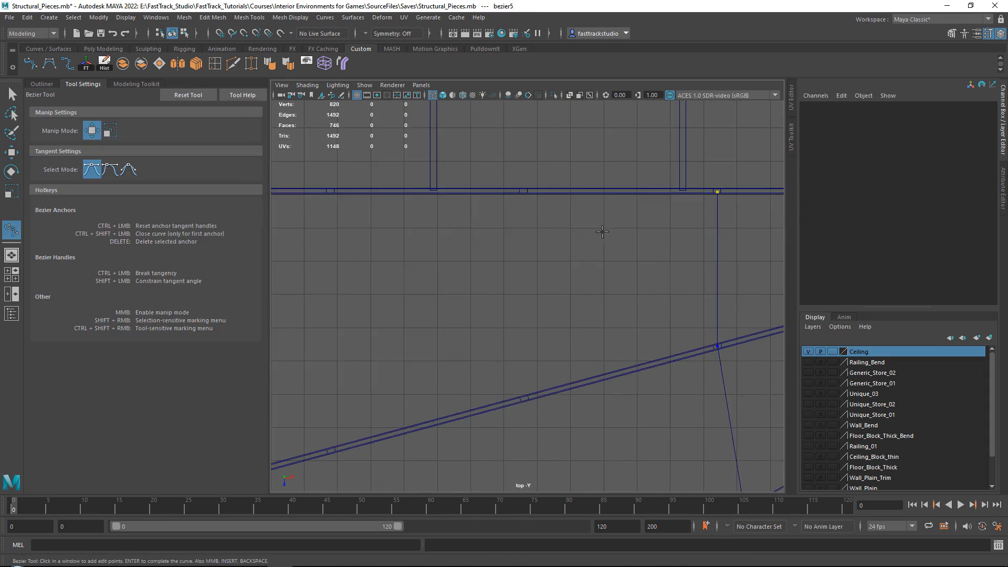
pyautogui.click(522, 191)
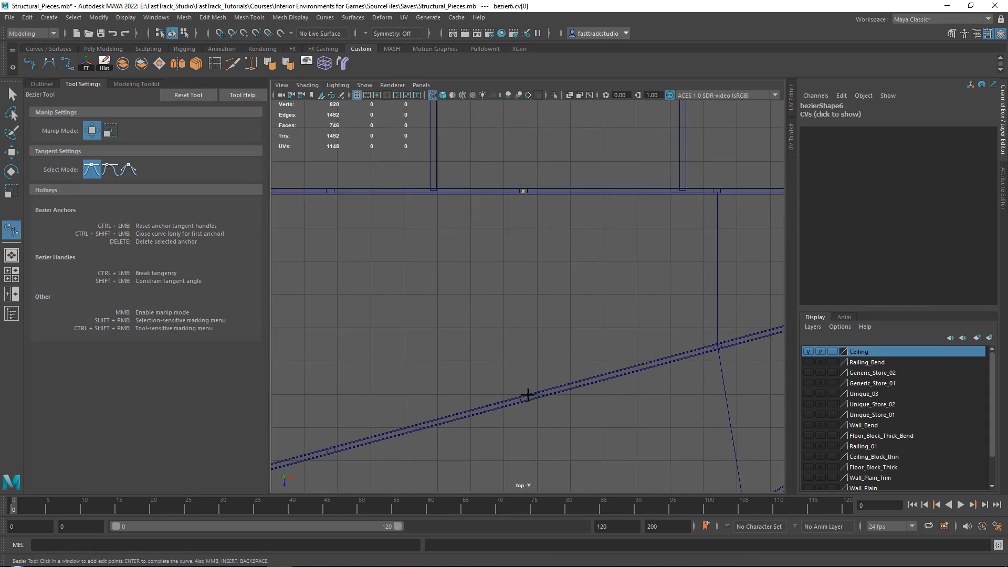
pyautogui.keyDown('alt'); pyautogui.moveTo(557, 415); pyautogui.dragTo(508, 152, button='middle'); pyautogui.keyUp('alt')
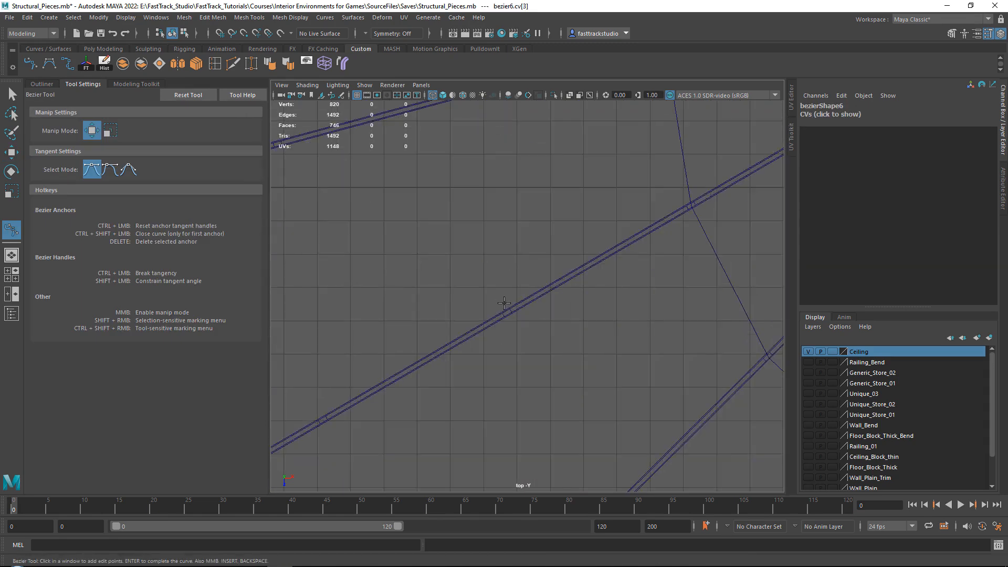
pyautogui.keyDown('alt'); pyautogui.moveTo(507, 313); pyautogui.dragTo(449, 274, button='middle'); pyautogui.keyUp('alt')
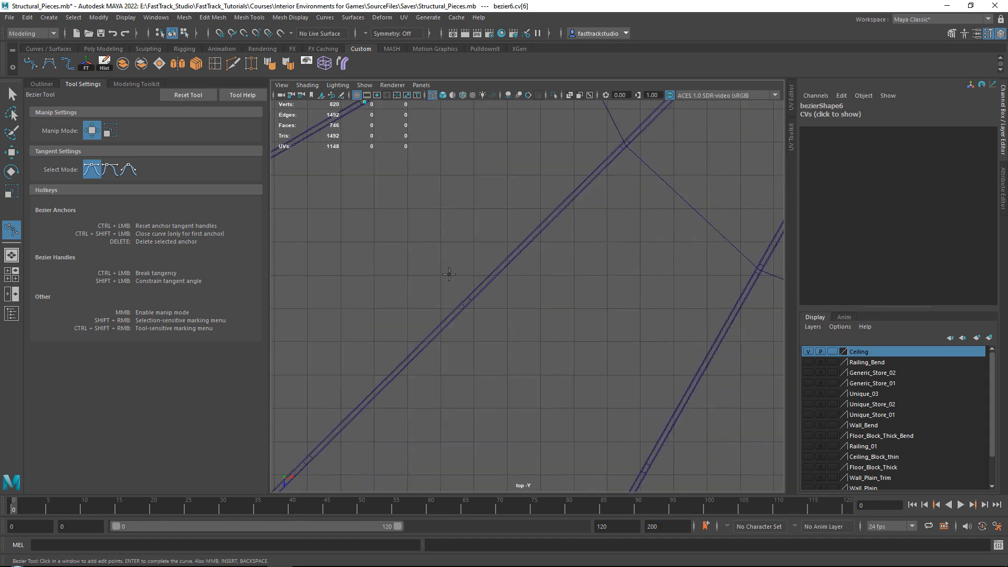
pyautogui.click(465, 300)
pyautogui.keyDown('alt'); pyautogui.moveTo(549, 358); pyautogui.dragTo(378, 199, button='middle'); pyautogui.keyUp('alt')
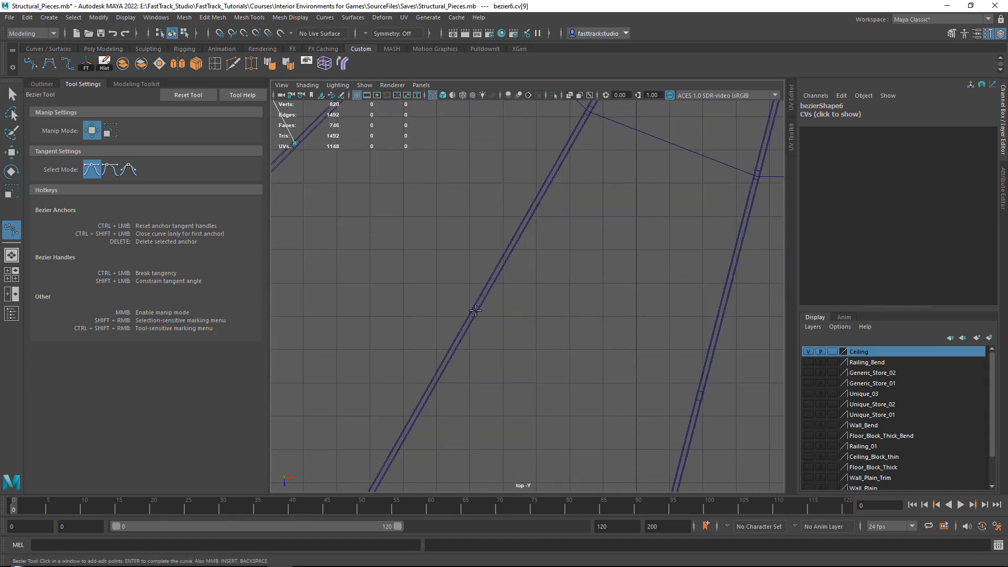
pyautogui.click(475, 310)
pyautogui.keyDown('alt'); pyautogui.moveTo(713, 405); pyautogui.dragTo(553, 311, button='middle'); pyautogui.keyUp('alt')
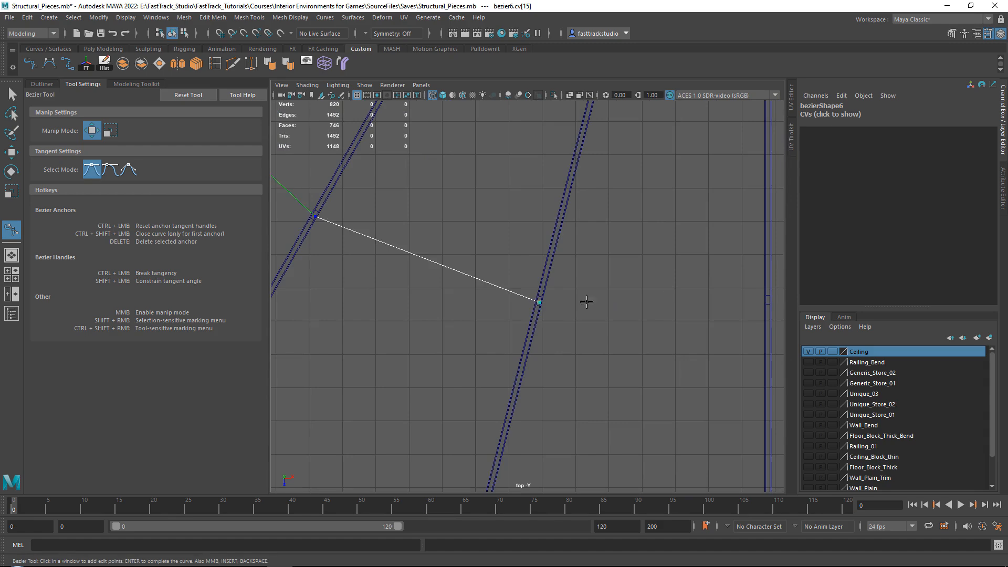
pyautogui.keyDown('alt'); pyautogui.moveTo(780, 315); pyautogui.dragTo(576, 314, button='middle'); pyautogui.keyUp('alt')
pyautogui.click(564, 297)
pyautogui.press('w')
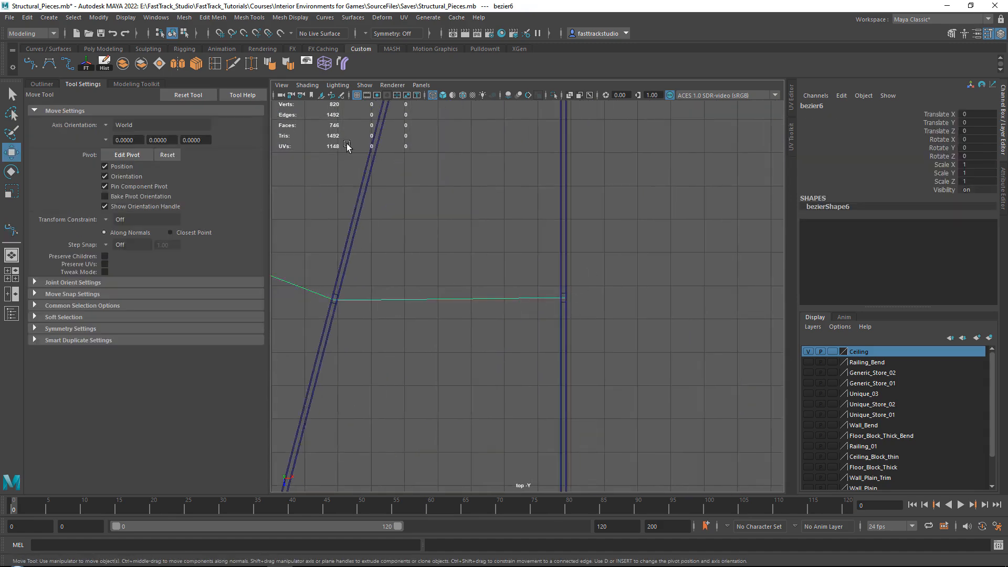
# Draw a Bezier curve through the fifth row of cross-braces, starting on the second truss and placing one point on each of six trusses
pyautogui.click(37, 64)
pyautogui.scroll(-4, 369, 209)
pyautogui.keyDown('alt'); pyautogui.moveTo(369, 209); pyautogui.dragTo(717, 389, button='middle'); pyautogui.keyUp('alt')
pyautogui.scroll(5, 462, 208)
pyautogui.click(445, 190)
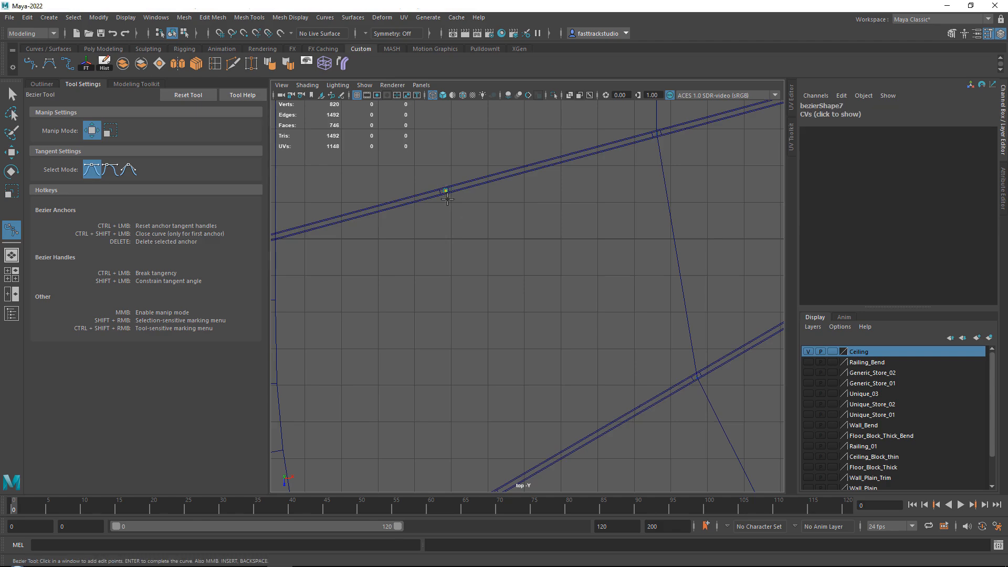
pyautogui.keyDown('alt'); pyautogui.moveTo(445, 190); pyautogui.dragTo(485, 252, button='middle'); pyautogui.keyUp('alt')
pyautogui.click(479, 297)
pyautogui.keyDown('alt'); pyautogui.moveTo(523, 344); pyautogui.dragTo(412, 115, button='middle'); pyautogui.keyUp('alt')
pyautogui.click(509, 342)
pyautogui.scroll(-4, 509, 343)
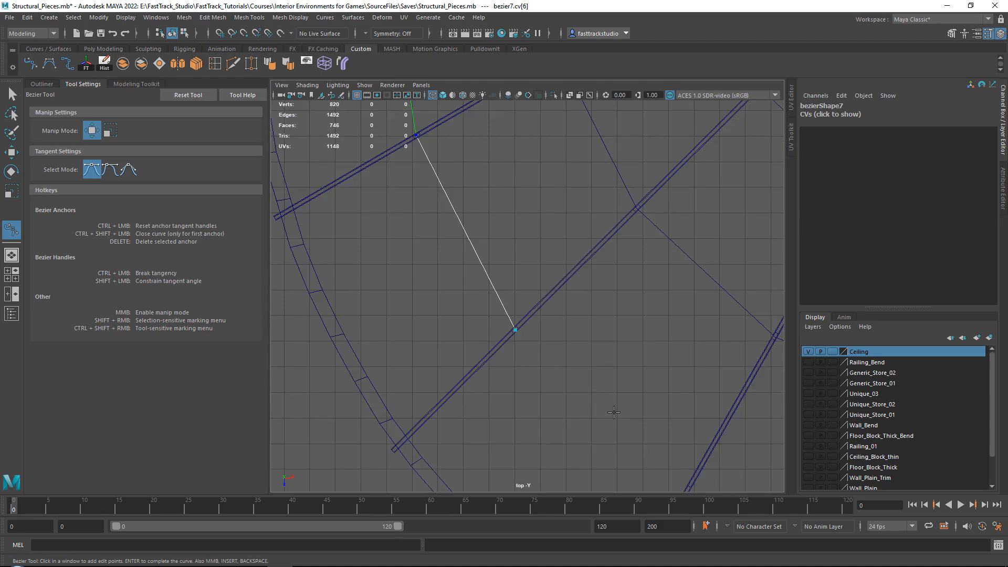
pyautogui.keyDown('alt'); pyautogui.moveTo(614, 412); pyautogui.dragTo(488, 272, button='middle'); pyautogui.keyUp('alt')
pyautogui.scroll(3, 488, 272)
pyautogui.keyDown('alt'); pyautogui.moveTo(434, 229); pyautogui.dragTo(593, 403, button='middle'); pyautogui.keyUp('alt')
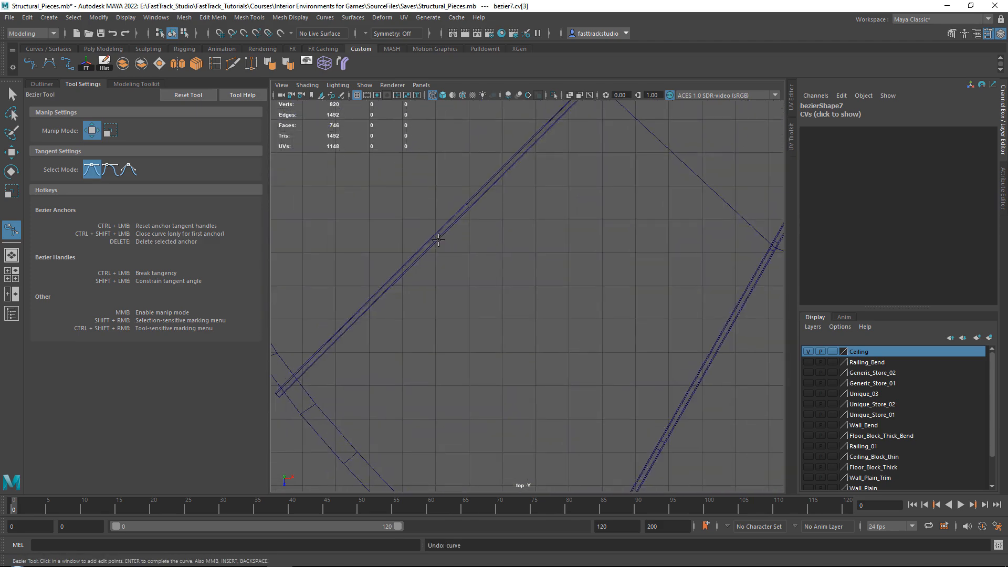
pyautogui.keyDown('alt'); pyautogui.moveTo(593, 316); pyautogui.dragTo(504, 314, button='middle'); pyautogui.keyUp('alt')
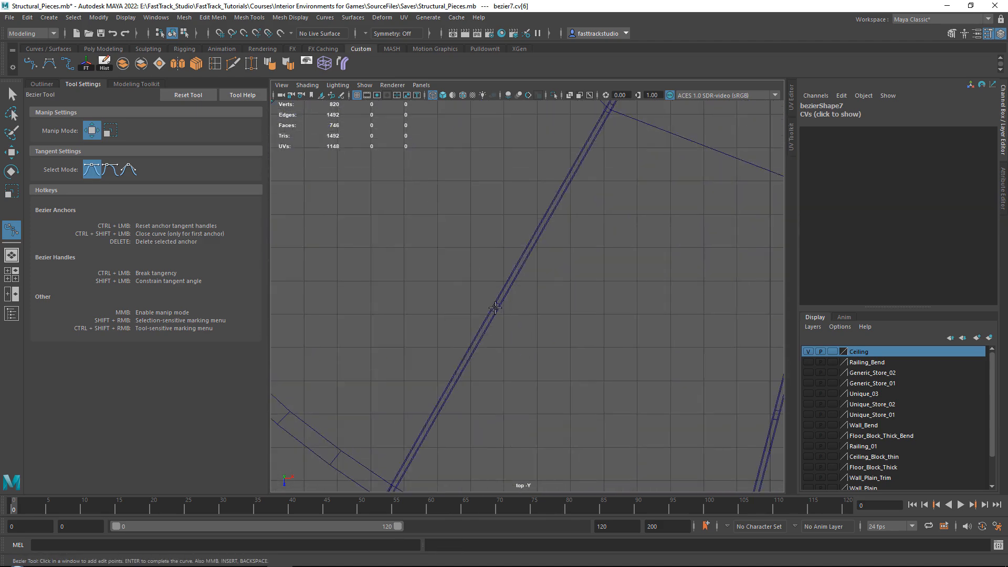
pyautogui.keyDown('alt'); pyautogui.moveTo(646, 351); pyautogui.dragTo(500, 315, button='middle'); pyautogui.keyUp('alt')
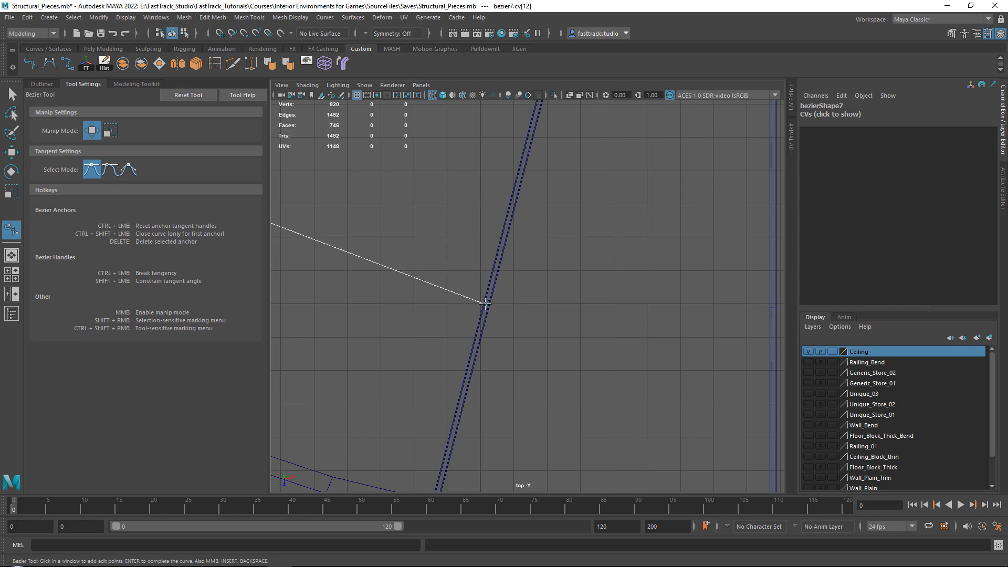
pyautogui.keyDown('alt'); pyautogui.moveTo(668, 311); pyautogui.dragTo(440, 278, button='middle'); pyautogui.keyUp('alt')
pyautogui.click(514, 270)
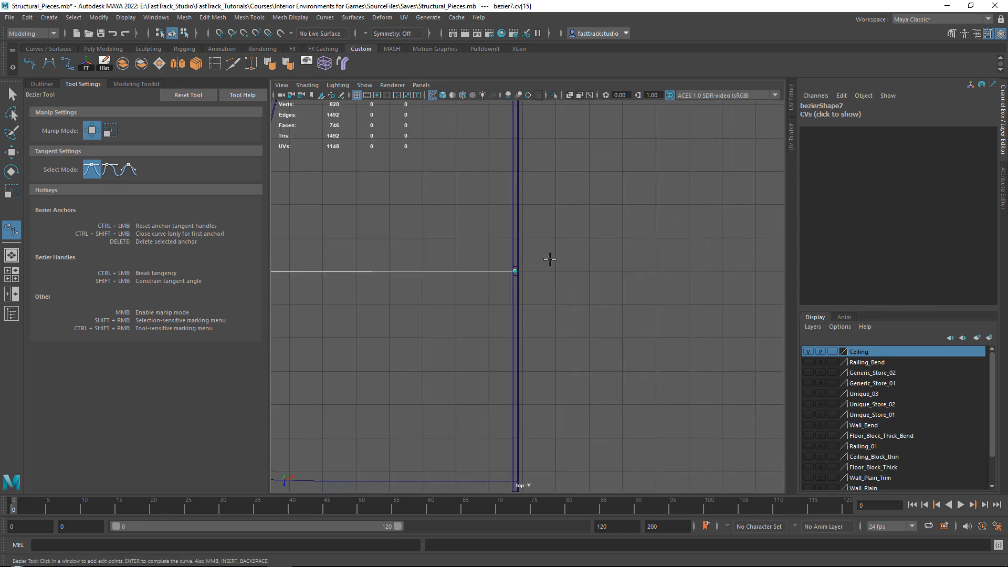
pyautogui.press('w')
# Select all five Bezier curves and raise them to the roof trusses in the perspective view, to a Translate Y of 20.895
pyautogui.keyDown('alt'); pyautogui.moveTo(576, 225); pyautogui.dragTo(483, 186, button='right'); pyautogui.keyUp('alt')
pyautogui.keyDown('alt'); pyautogui.moveTo(482, 186); pyautogui.dragTo(465, 333, button='middle'); pyautogui.keyUp('alt')
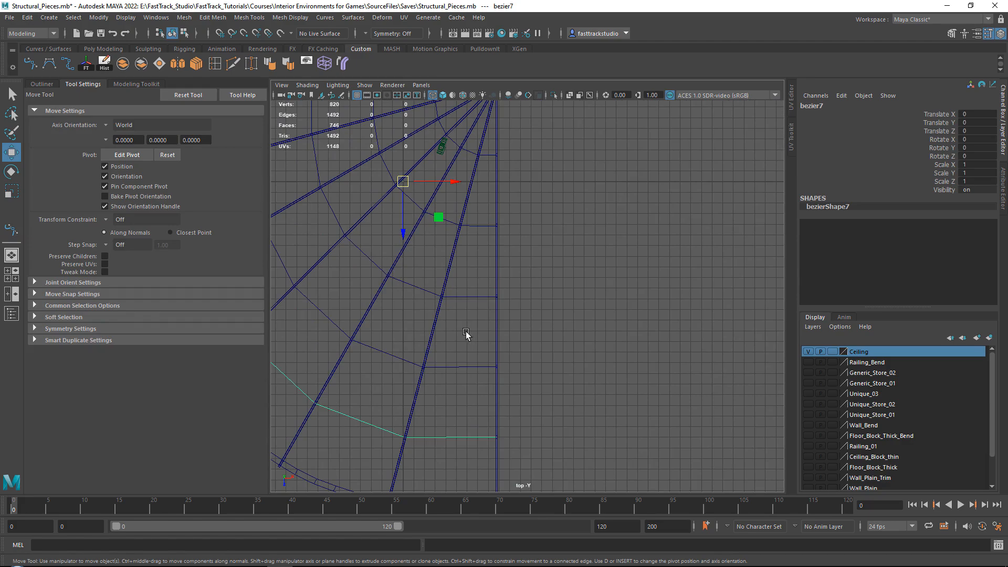
pyautogui.keyDown('shift'); pyautogui.moveTo(465, 336); pyautogui.dragTo(463, 378); pyautogui.keyUp('shift')
pyautogui.keyDown('shift'); pyautogui.moveTo(469, 267); pyautogui.dragTo(468, 310); pyautogui.keyUp('shift')
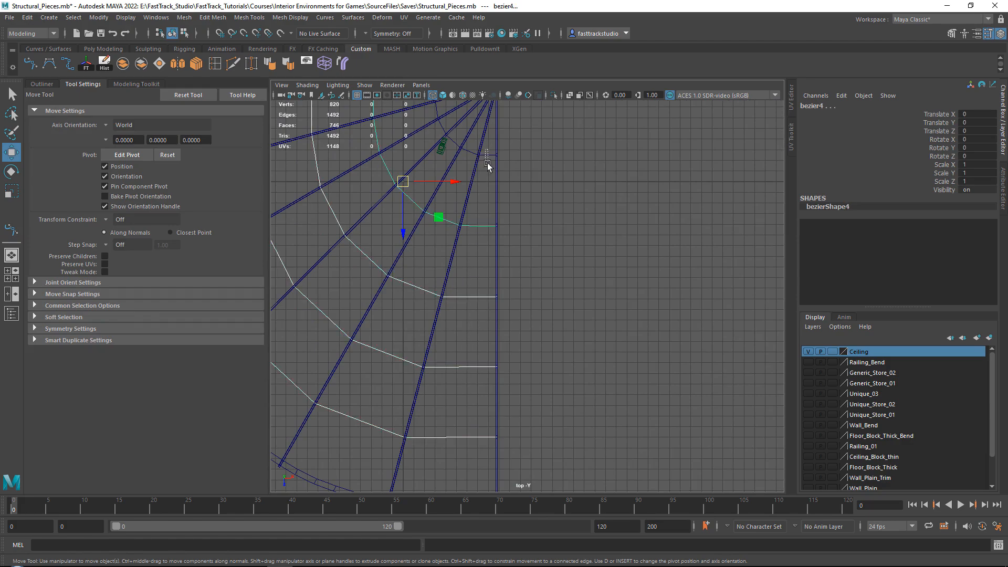
pyautogui.press('space')
pyautogui.press('space')
pyautogui.keyDown('alt'); pyautogui.moveTo(630, 214); pyautogui.dragTo(549, 223); pyautogui.keyUp('alt')
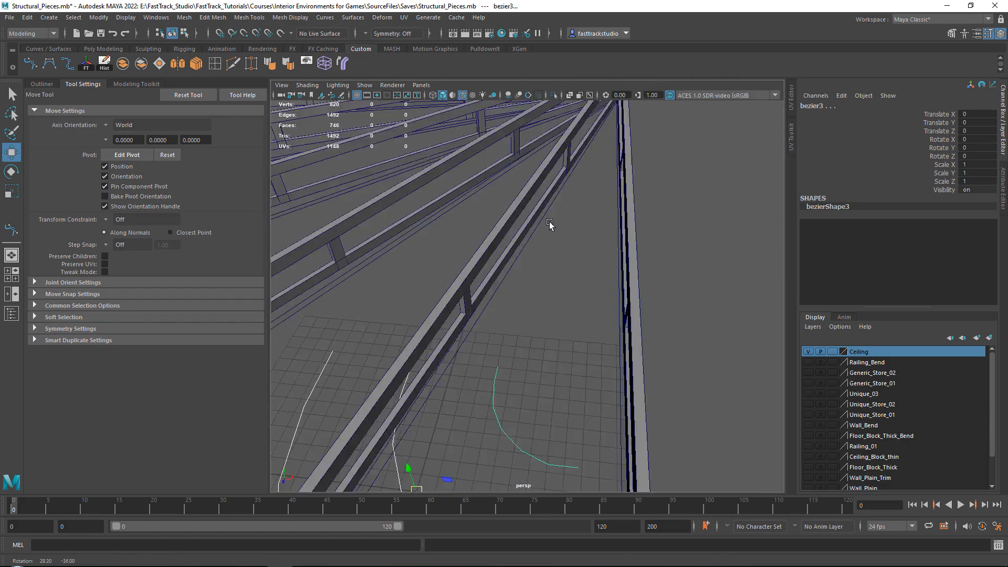
pyautogui.keyDown('alt'); pyautogui.moveTo(549, 222); pyautogui.dragTo(507, 220, button='right'); pyautogui.keyUp('alt')
pyautogui.keyDown('alt'); pyautogui.moveTo(507, 220); pyautogui.dragTo(528, 289); pyautogui.keyUp('alt')
pyautogui.moveTo(478, 334); pyautogui.dragTo(460, 200)
pyautogui.scroll(3, 465, 197)
pyautogui.keyDown('alt'); pyautogui.moveTo(465, 198); pyautogui.dragTo(495, 254, button='middle'); pyautogui.keyUp('alt')
pyautogui.keyDown('alt'); pyautogui.moveTo(495, 254); pyautogui.dragTo(571, 231); pyautogui.keyUp('alt')
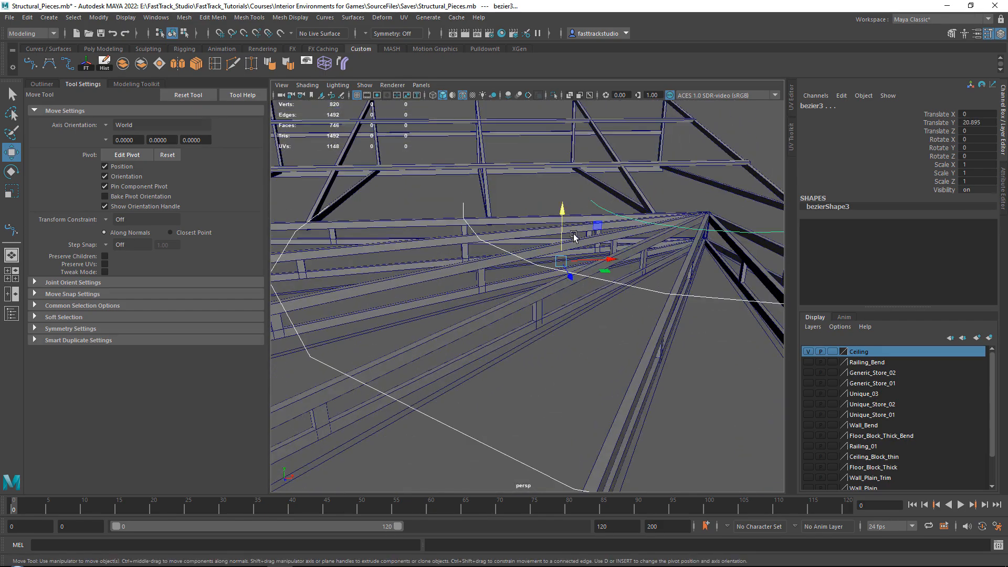
pyautogui.keyDown('alt'); pyautogui.moveTo(627, 215); pyautogui.dragTo(455, 181); pyautogui.keyUp('alt')
pyautogui.scroll(2, 379, 255)
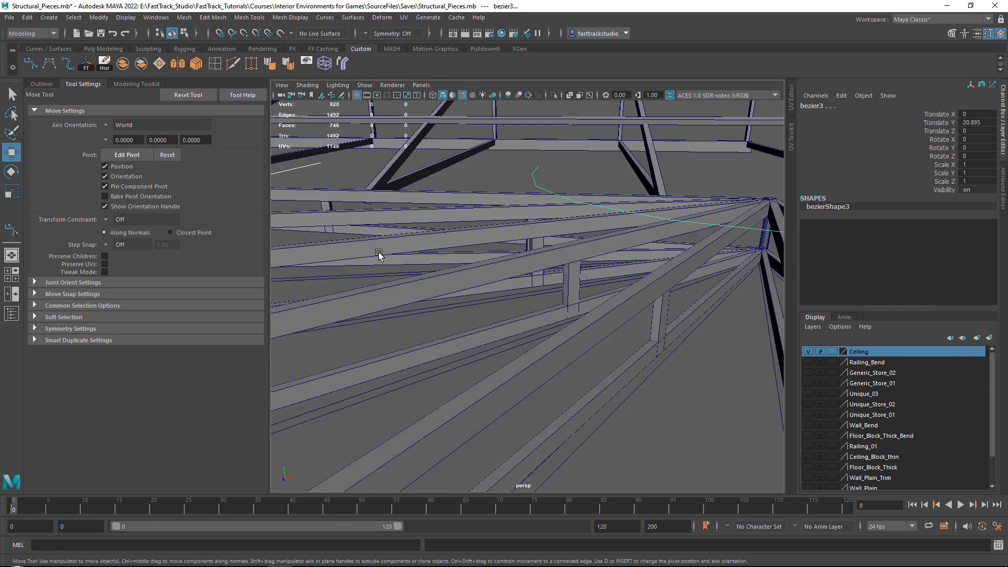
# Lower the selected Bezier curves onto the roof trusses, to a Translate Y of 20.067
pyautogui.scroll(-1, 355, 247)
pyautogui.keyDown('alt'); pyautogui.moveTo(355, 248); pyautogui.dragTo(394, 241, button='middle'); pyautogui.keyUp('alt')
pyautogui.moveTo(392, 250); pyautogui.dragTo(389, 289)
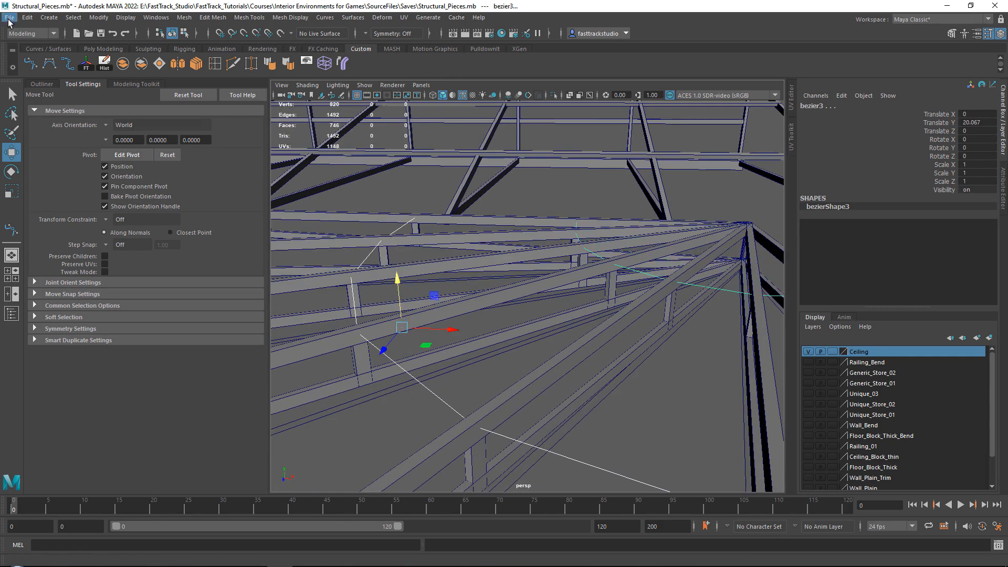
# Create a sweep mesh along all of the selected Bezier curves
pyautogui.click(26, 17)
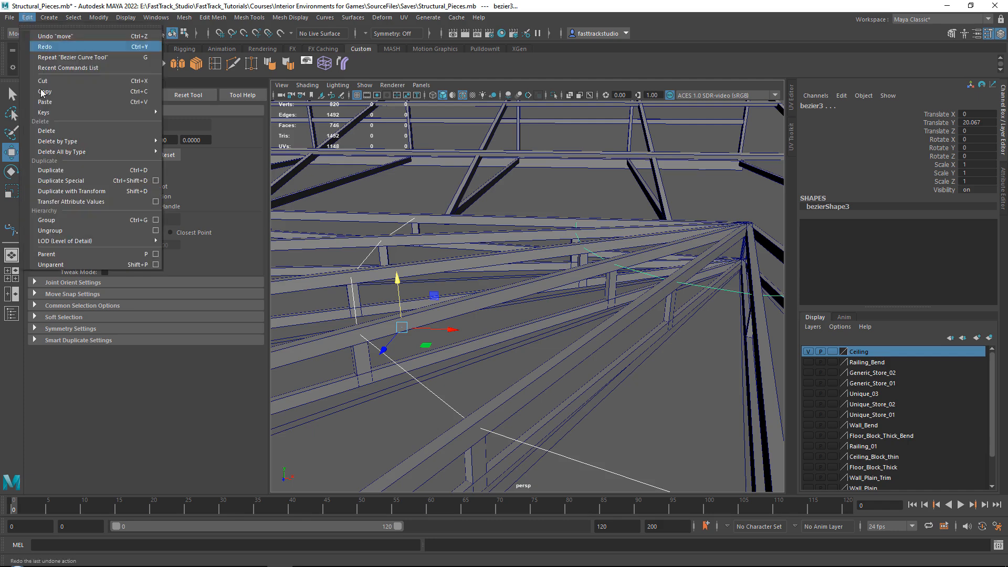
pyautogui.click(26, 18)
pyautogui.click(49, 18)
pyautogui.click(77, 110)
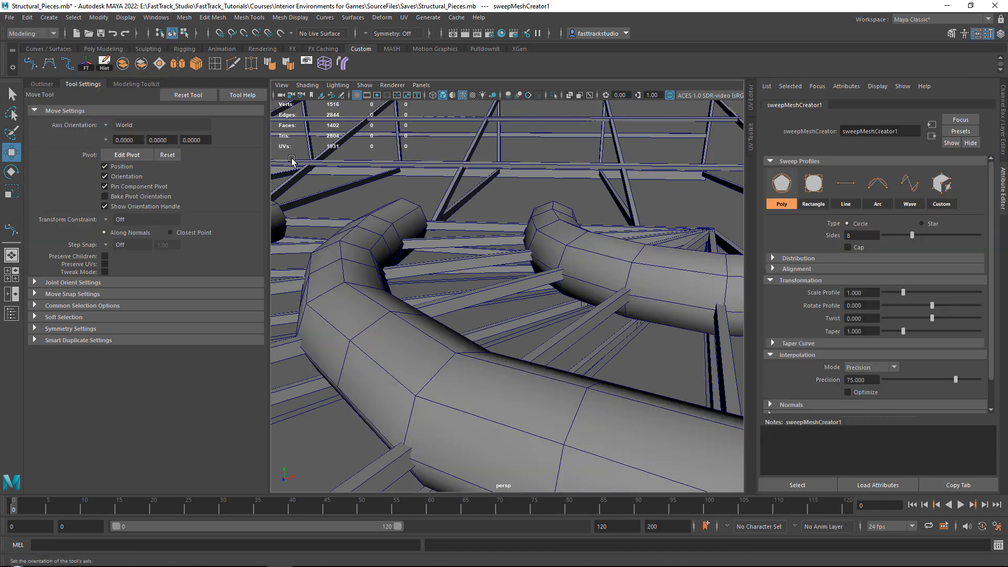
# Give the sweep a rectangular profile with corner radius 0, width 0.144 and height 0.156, then deselect the beams
pyautogui.keyDown('alt'); pyautogui.moveTo(511, 215); pyautogui.dragTo(442, 225); pyautogui.keyUp('alt')
pyautogui.keyDown('alt'); pyautogui.moveTo(441, 226); pyautogui.dragTo(588, 233, button='middle'); pyautogui.keyUp('alt')
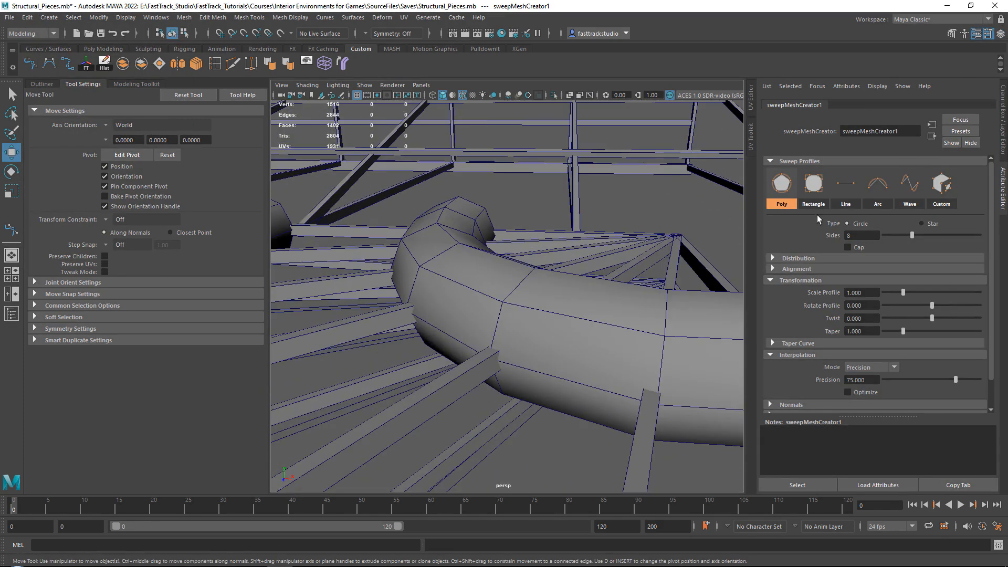
pyautogui.click(812, 185)
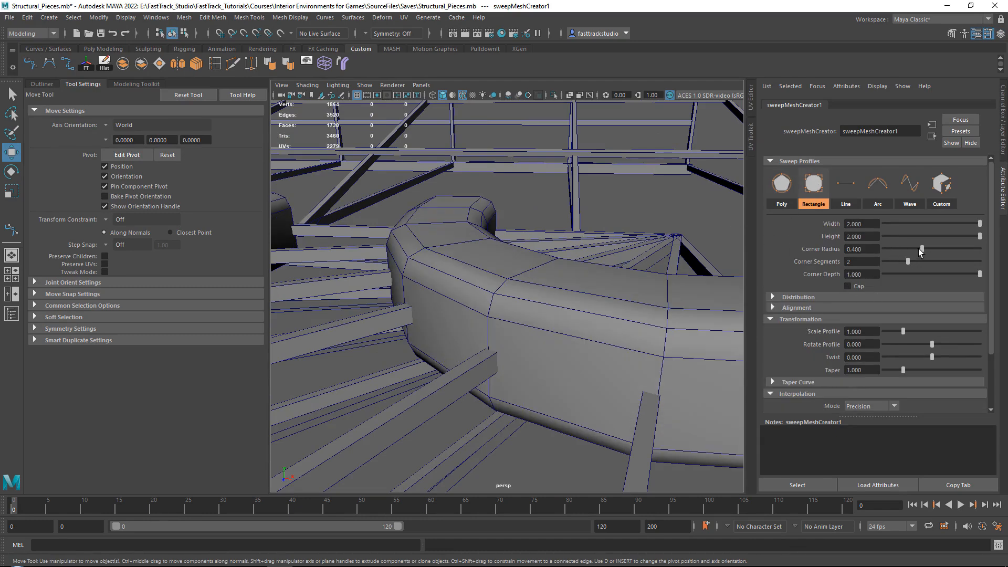
pyautogui.moveTo(918, 248); pyautogui.dragTo(883, 249)
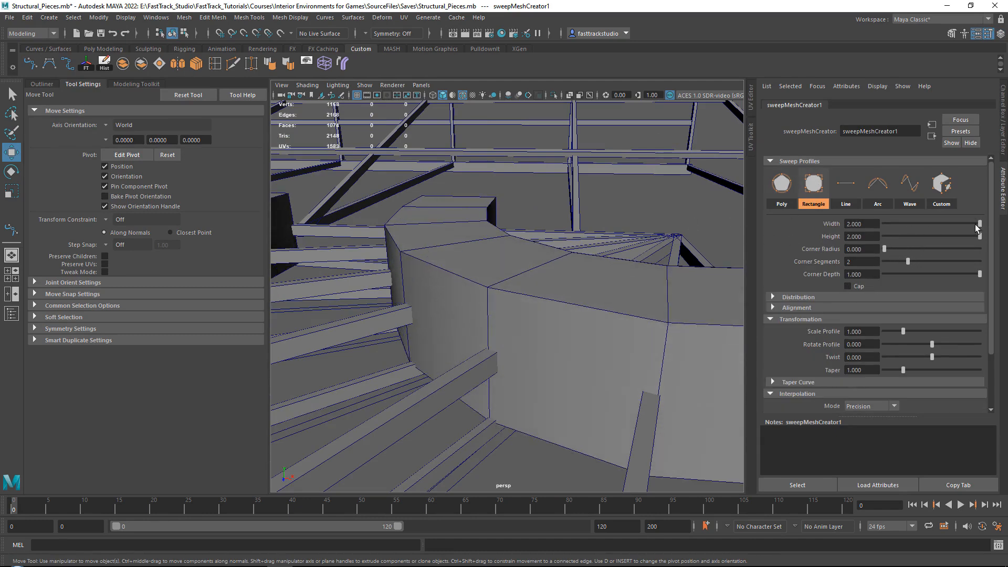
pyautogui.moveTo(976, 227); pyautogui.dragTo(891, 224)
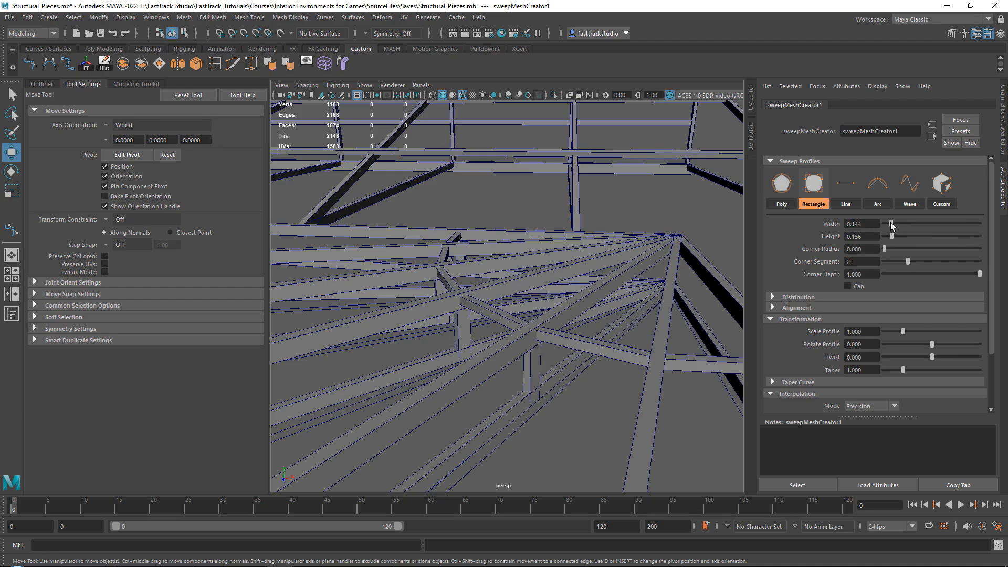
pyautogui.keyDown('alt'); pyautogui.moveTo(630, 225); pyautogui.dragTo(625, 253); pyautogui.keyUp('alt')
pyautogui.keyDown('alt'); pyautogui.moveTo(624, 253); pyautogui.dragTo(502, 296, button='middle'); pyautogui.keyUp('alt')
pyautogui.keyDown('alt'); pyautogui.moveTo(518, 286); pyautogui.dragTo(551, 299); pyautogui.keyUp('alt')
pyautogui.click(688, 308)
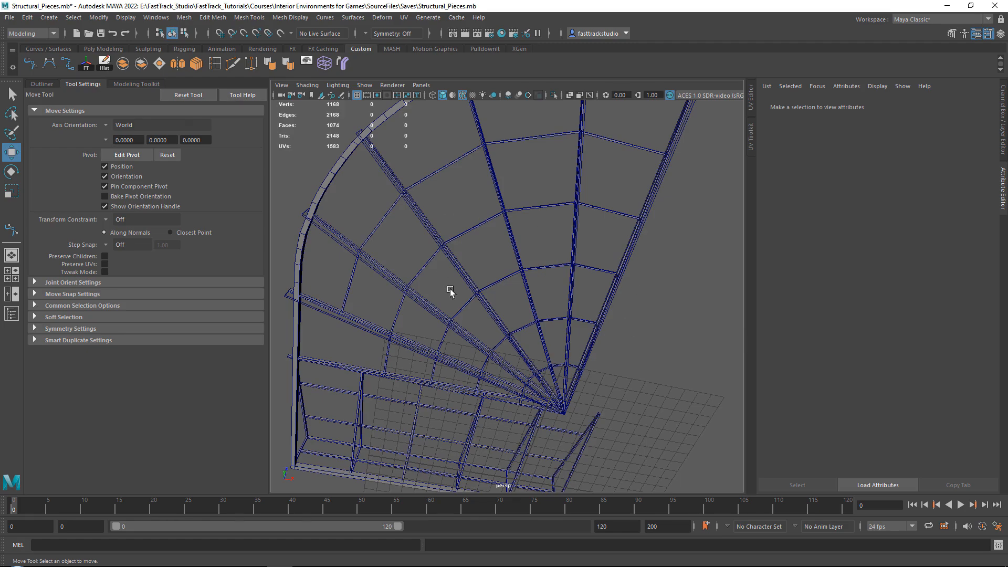
# Extrude the open end edges of the outermost row's swept beam across to the neighbouring truss
pyautogui.keyDown('alt'); pyautogui.moveTo(450, 292); pyautogui.dragTo(505, 251); pyautogui.keyUp('alt')
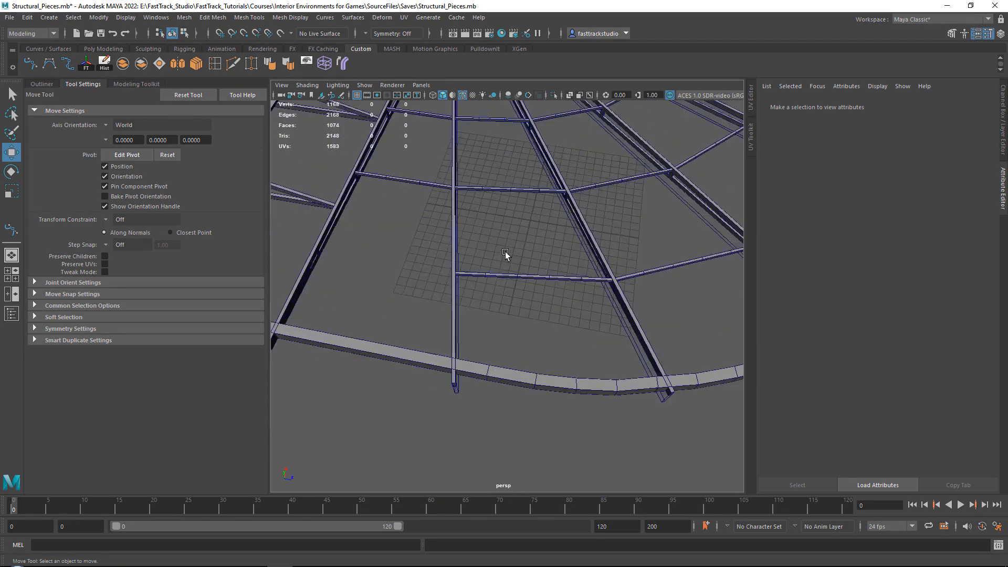
pyautogui.click(497, 275)
pyautogui.scroll(10, 508, 293)
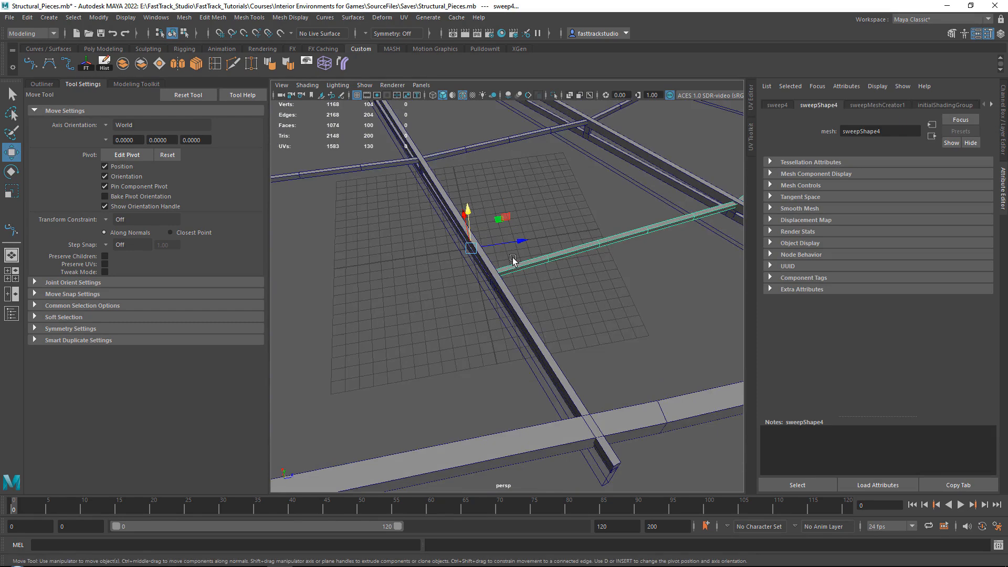
pyautogui.moveTo(561, 170); pyautogui.dragTo(559, 203, button='right')
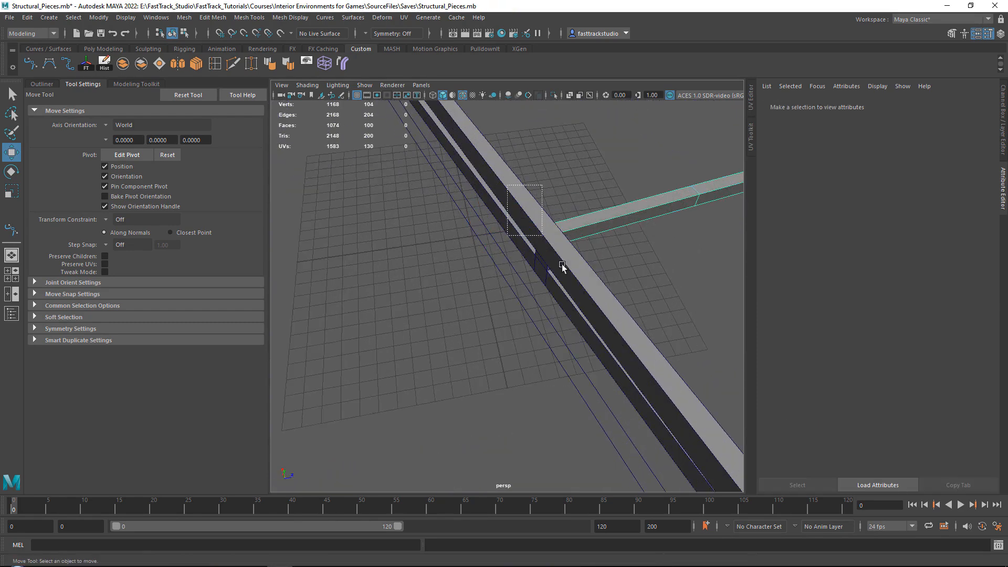
pyautogui.moveTo(562, 264); pyautogui.dragTo(596, 175)
pyautogui.click(650, 233)
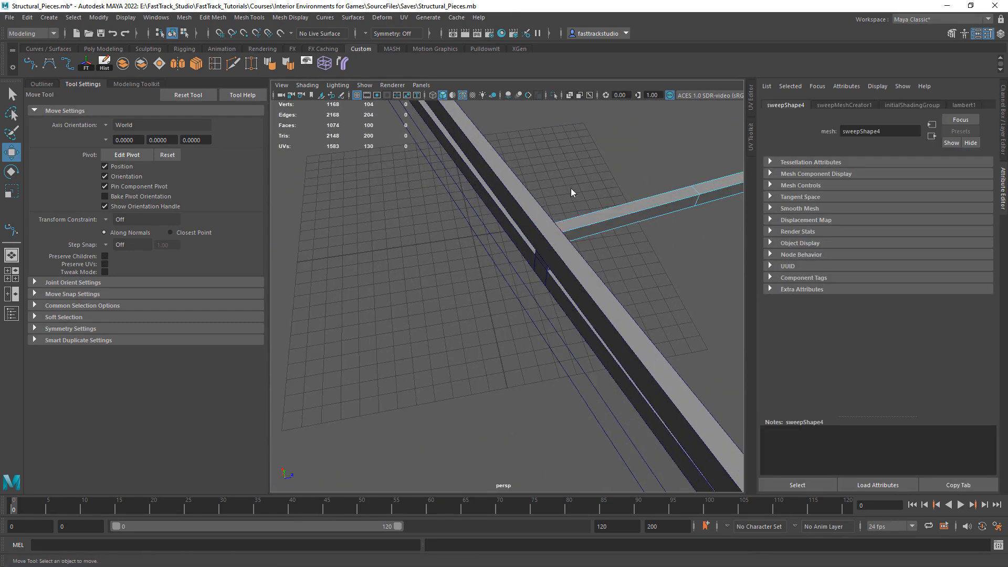
pyautogui.moveTo(493, 169); pyautogui.dragTo(573, 286)
pyautogui.keyDown('ctrl'); pyautogui.moveTo(590, 148); pyautogui.dragTo(672, 280); pyautogui.keyUp('ctrl')
pyautogui.scroll(-4, 571, 236)
pyautogui.keyDown('alt'); pyautogui.moveTo(571, 236); pyautogui.dragTo(571, 272); pyautogui.keyUp('alt')
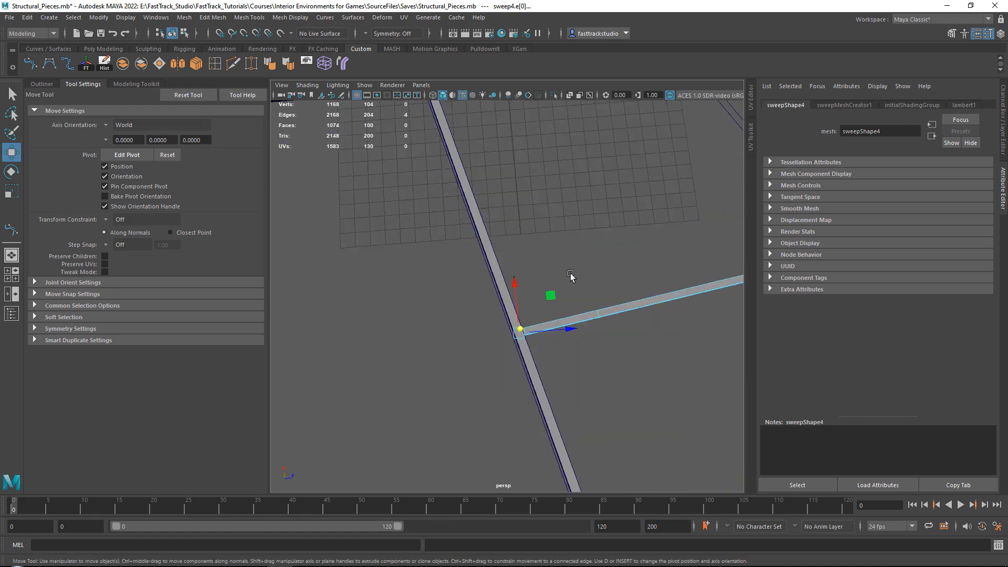
pyautogui.scroll(-4, 570, 275)
pyautogui.keyDown('alt'); pyautogui.moveTo(557, 312); pyautogui.dragTo(650, 308, button='middle'); pyautogui.keyUp('alt')
pyautogui.keyDown('shift'); pyautogui.moveTo(656, 308); pyautogui.dragTo(509, 296); pyautogui.keyUp('shift')
pyautogui.press('r')
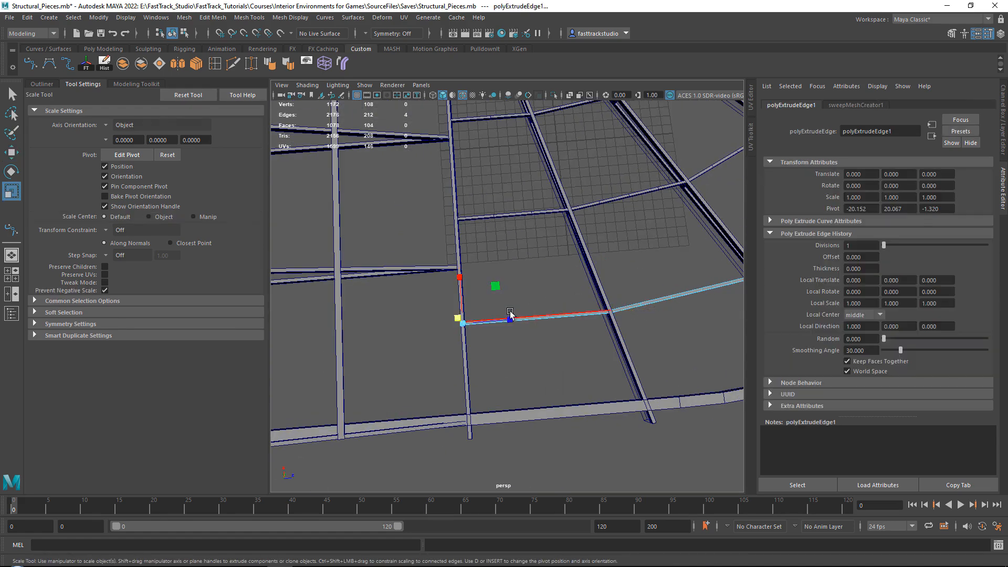
pyautogui.press('w')
pyautogui.moveTo(497, 250); pyautogui.dragTo(530, 235, button='right')
# Freeze the transformations of all roof pieces together and save the scene
pyautogui.scroll(-10, 509, 252)
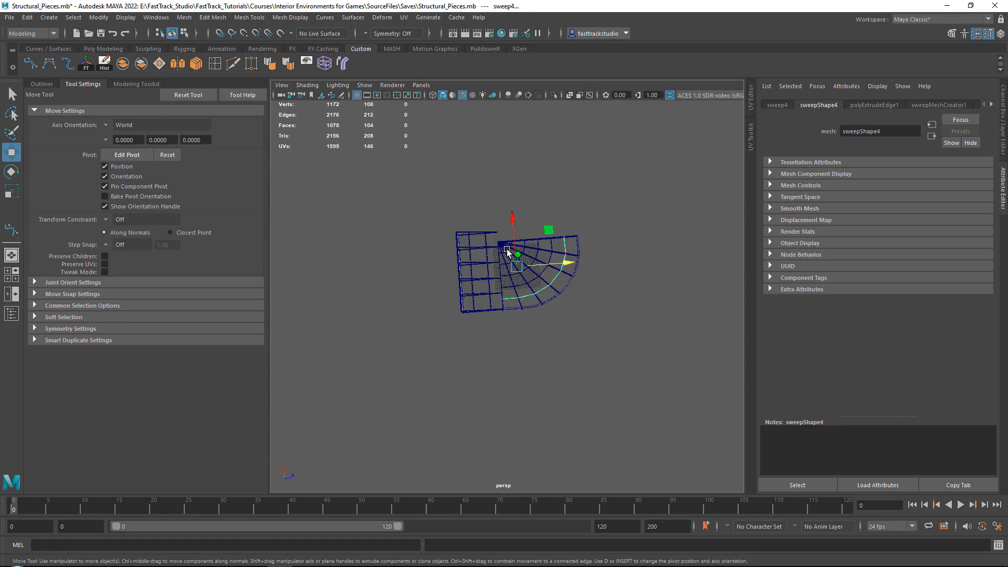
pyautogui.moveTo(385, 171); pyautogui.dragTo(665, 414)
pyautogui.scroll(7, 545, 247)
pyautogui.keyDown('alt'); pyautogui.moveTo(546, 248); pyautogui.dragTo(520, 233); pyautogui.keyUp('alt')
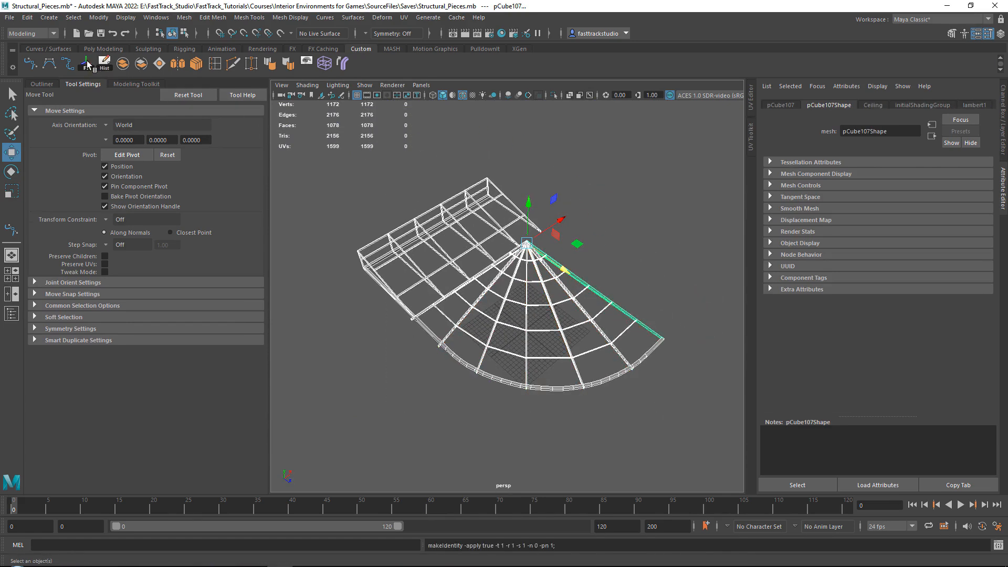
pyautogui.click(641, 286)
pyautogui.scroll(6, 587, 279)
pyautogui.keyDown('alt'); pyautogui.moveTo(587, 278); pyautogui.dragTo(415, 234); pyautogui.keyUp('alt')
pyautogui.hotkey('ctrl', 's')
# Unhide all objects and inspect how the roof structure sits over the courtyard and the surrounding building
pyautogui.keyDown('alt'); pyautogui.moveTo(588, 259); pyautogui.dragTo(832, 216); pyautogui.keyUp('alt')
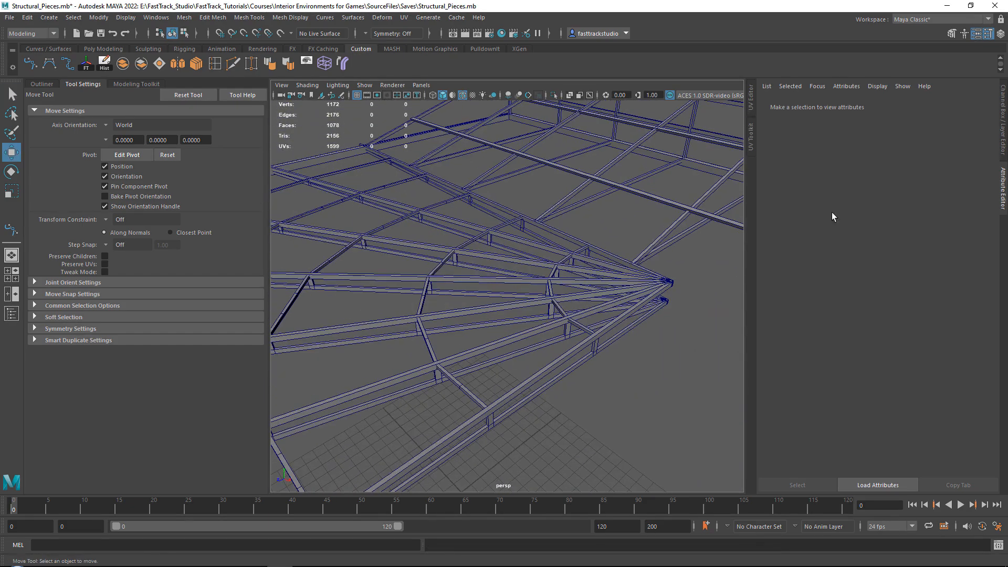
pyautogui.click(305, 66)
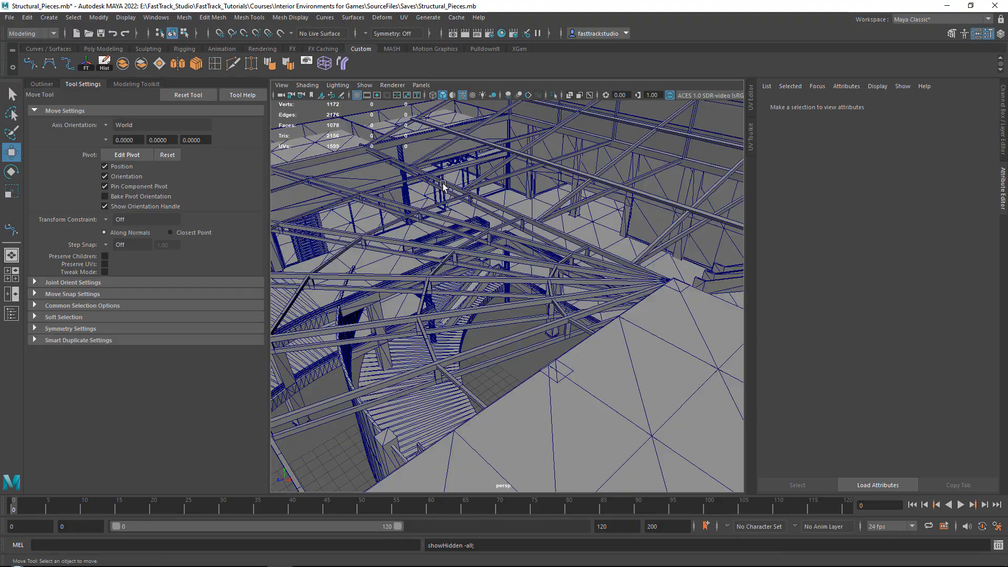
pyautogui.scroll(-6, 572, 287)
pyautogui.keyDown('alt'); pyautogui.moveTo(580, 288); pyautogui.dragTo(650, 261); pyautogui.keyUp('alt')
pyautogui.scroll(5, 574, 265)
pyautogui.scroll(5, 618, 263)
pyautogui.keyDown('alt'); pyautogui.moveTo(604, 260); pyautogui.dragTo(705, 254, button='middle'); pyautogui.keyUp('alt')
pyautogui.keyDown('alt'); pyautogui.moveTo(705, 254); pyautogui.dragTo(618, 321); pyautogui.keyUp('alt')
pyautogui.scroll(-8, 638, 295)
# Hide the Full_Blockout and Large_Store_Template meshes and select all the roof pieces
pyautogui.click(617, 321)
pyautogui.press('h')
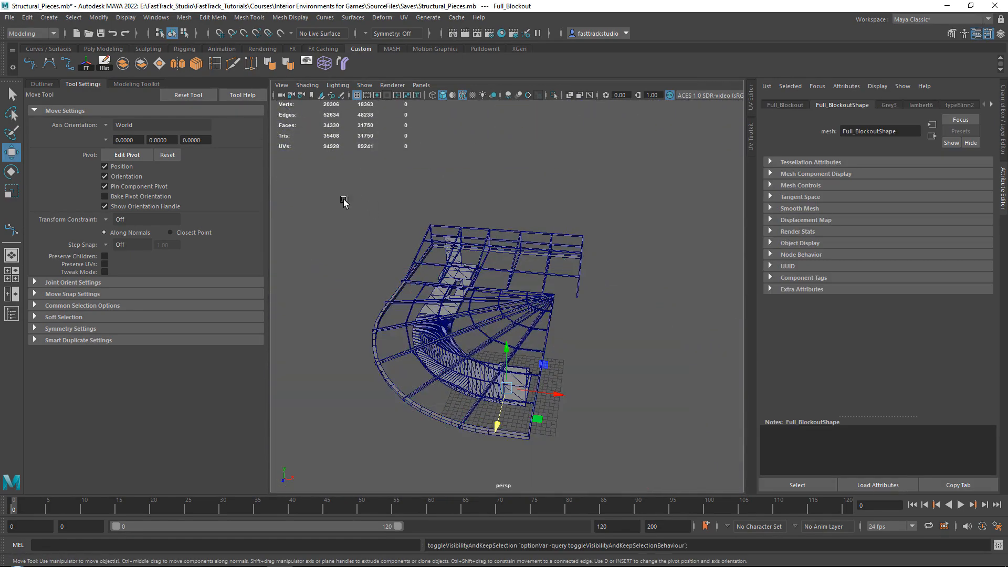
pyautogui.keyDown('alt'); pyautogui.moveTo(491, 368); pyautogui.dragTo(510, 349); pyautogui.keyUp('alt')
pyautogui.click(489, 354)
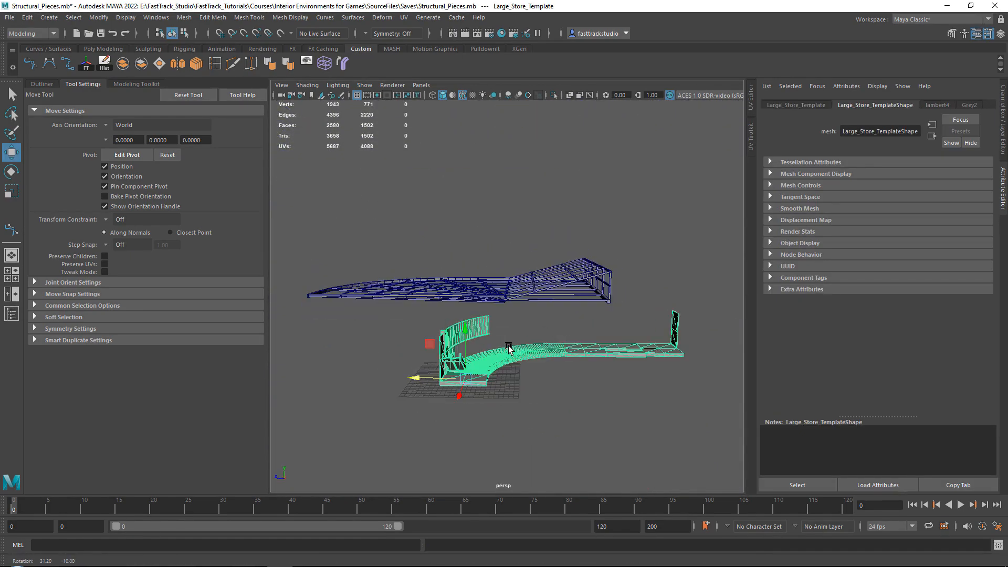
pyautogui.scroll(4, 511, 352)
pyautogui.press('h')
pyautogui.scroll(-5, 523, 351)
pyautogui.keyDown('alt'); pyautogui.moveTo(462, 252); pyautogui.dragTo(567, 273); pyautogui.keyUp('alt')
pyautogui.moveTo(651, 422); pyautogui.dragTo(651, 423)
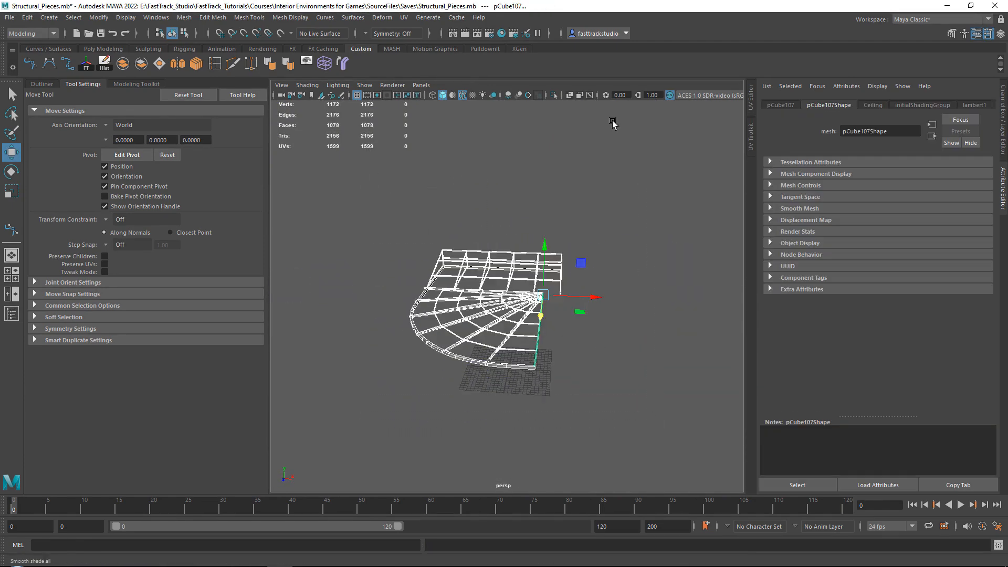
# Unhide all objects, select the whole model and lower it to a Translate Y of -20.195
pyautogui.click(1004, 145)
pyautogui.keyDown('alt'); pyautogui.moveTo(755, 213); pyautogui.dragTo(535, 223); pyautogui.keyUp('alt')
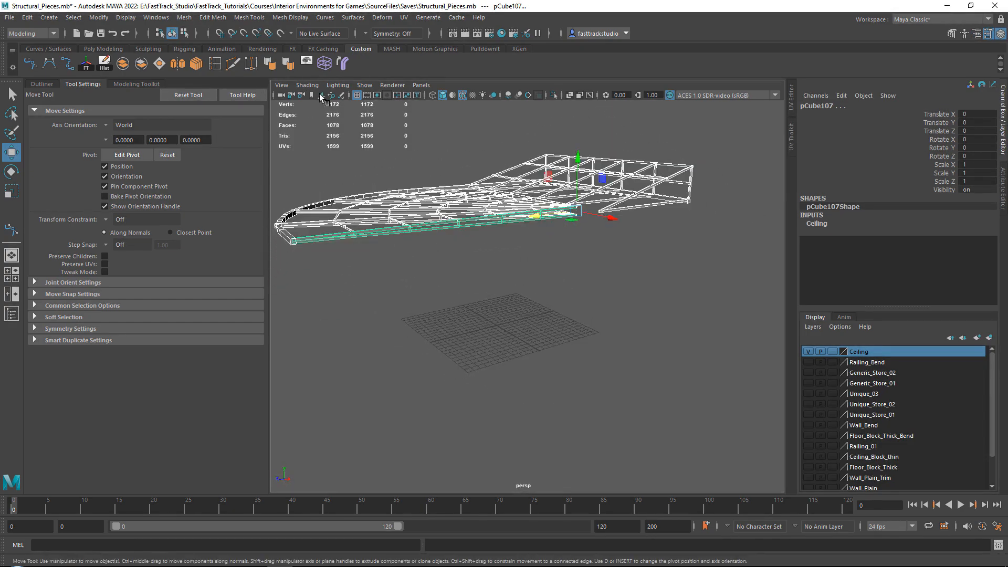
pyautogui.click(306, 64)
pyautogui.click(459, 146)
pyautogui.press('a')
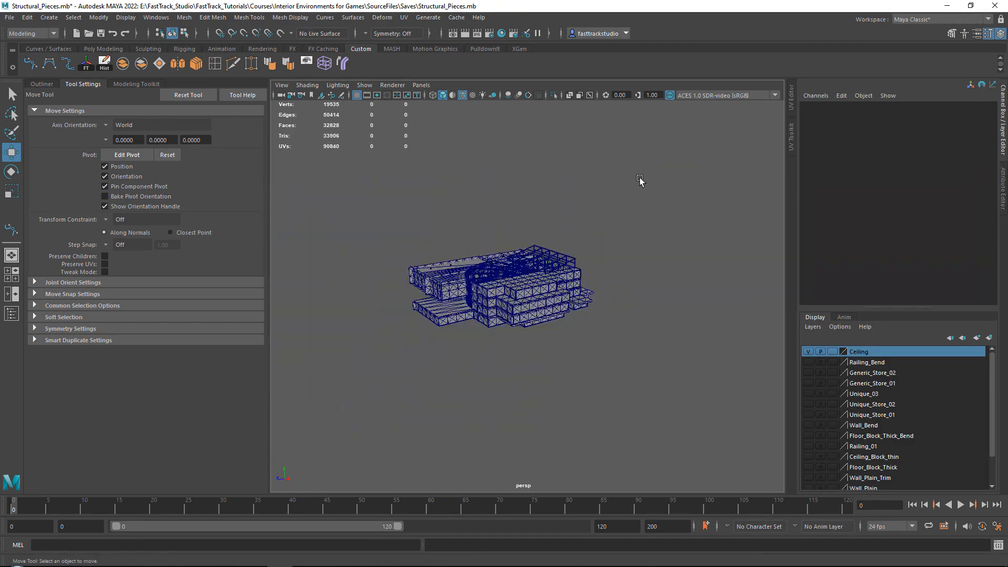
pyautogui.moveTo(344, 380); pyautogui.dragTo(344, 379)
pyautogui.press('f')
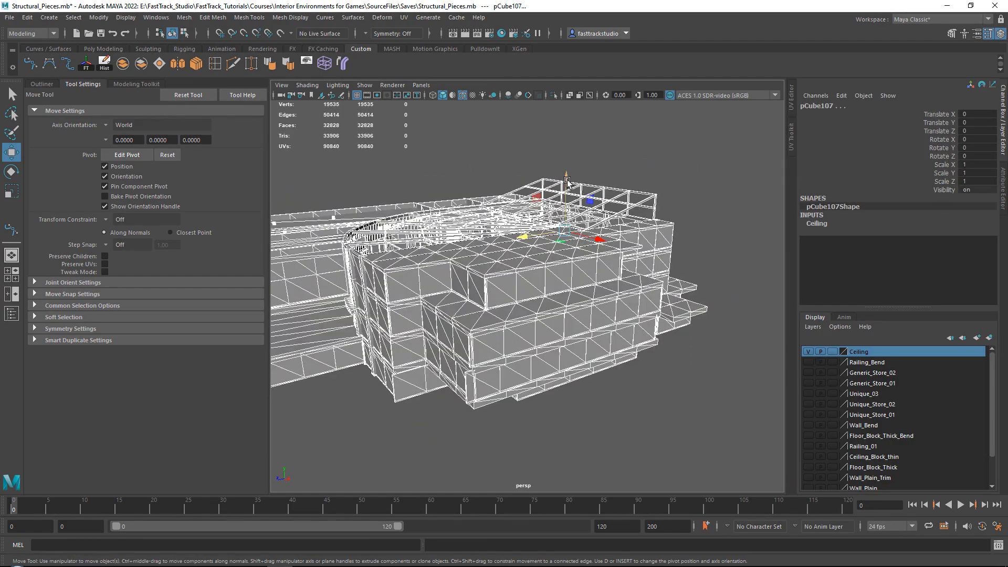
pyautogui.moveTo(567, 181); pyautogui.dragTo(494, 386)
pyautogui.keyDown('alt'); pyautogui.moveTo(494, 386); pyautogui.dragTo(541, 388, button='right'); pyautogui.keyUp('alt')
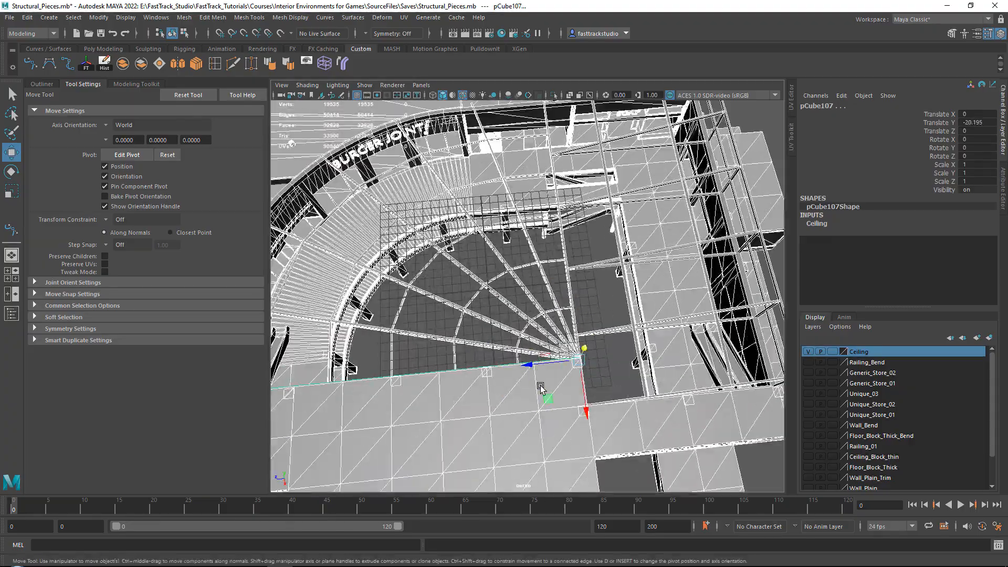
# Move the whole model horizontally to Translate X -8.757 and Translate Z 9.198, bringing the truss hub to the origin
pyautogui.moveTo(540, 388); pyautogui.dragTo(456, 331)
pyautogui.keyDown('alt'); pyautogui.moveTo(536, 295); pyautogui.dragTo(399, 310); pyautogui.keyUp('alt')
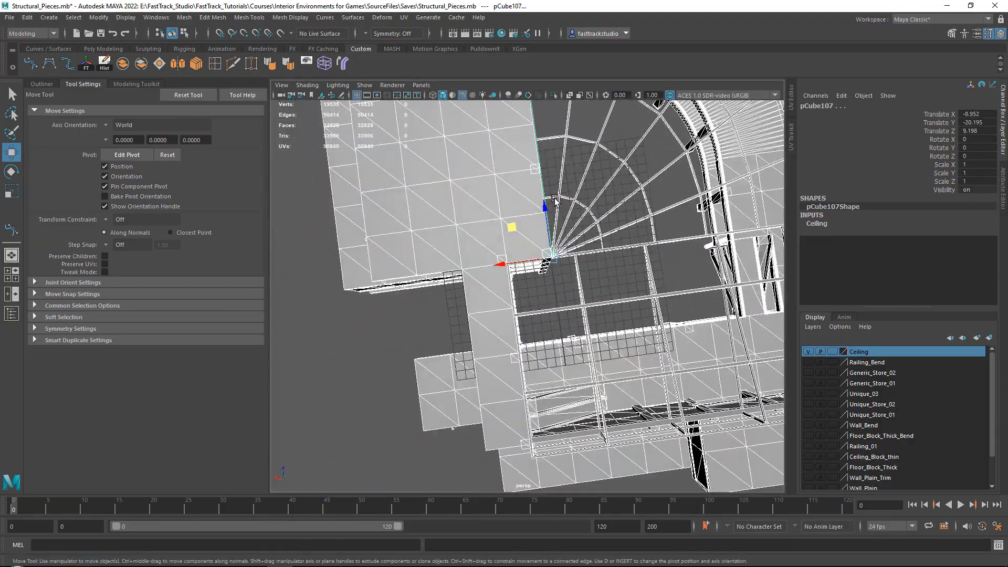
pyautogui.keyDown('alt'); pyautogui.moveTo(472, 368); pyautogui.dragTo(589, 410, button='right'); pyautogui.keyUp('alt')
pyautogui.keyDown('alt'); pyautogui.moveTo(590, 410); pyautogui.dragTo(462, 342); pyautogui.keyUp('alt')
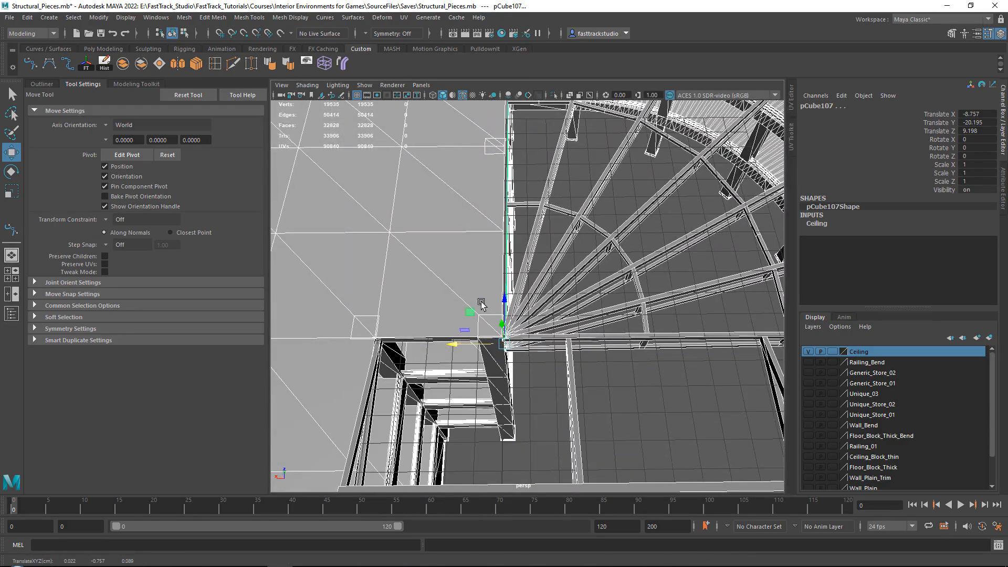
pyautogui.keyDown('alt'); pyautogui.moveTo(481, 304); pyautogui.dragTo(389, 263, button='right'); pyautogui.keyUp('alt')
pyautogui.keyDown('alt'); pyautogui.moveTo(619, 399); pyautogui.dragTo(530, 315); pyautogui.keyUp('alt')
pyautogui.keyDown('alt'); pyautogui.moveTo(718, 436); pyautogui.dragTo(656, 356, button='middle'); pyautogui.keyUp('alt')
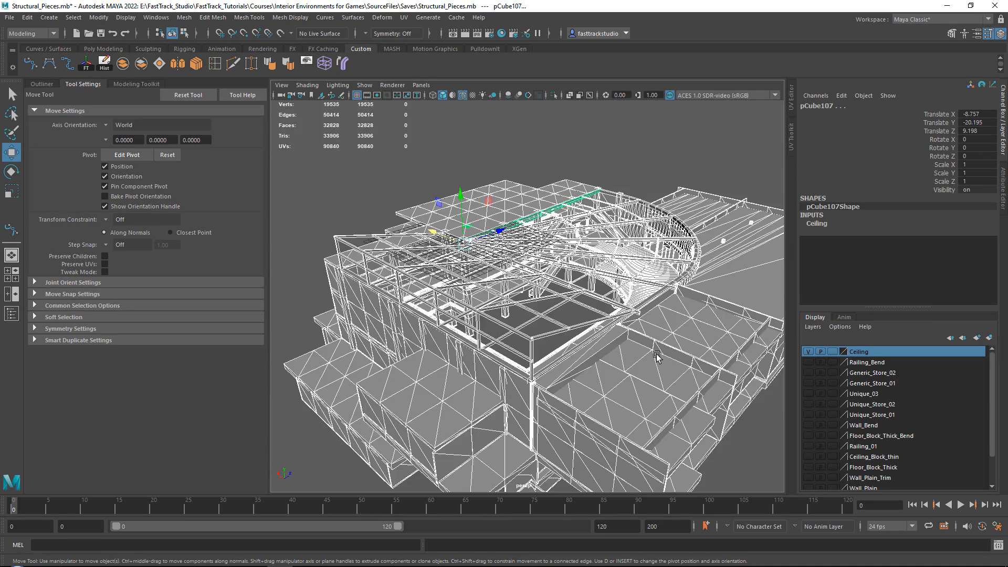
# Hide everything except the roof structure, select all of its pieces and save the scene
pyautogui.click(657, 356)
pyautogui.hotkey('ctrl', 'h')
pyautogui.keyDown('alt'); pyautogui.moveTo(462, 218); pyautogui.dragTo(392, 168); pyautogui.keyUp('alt')
pyautogui.click(599, 247)
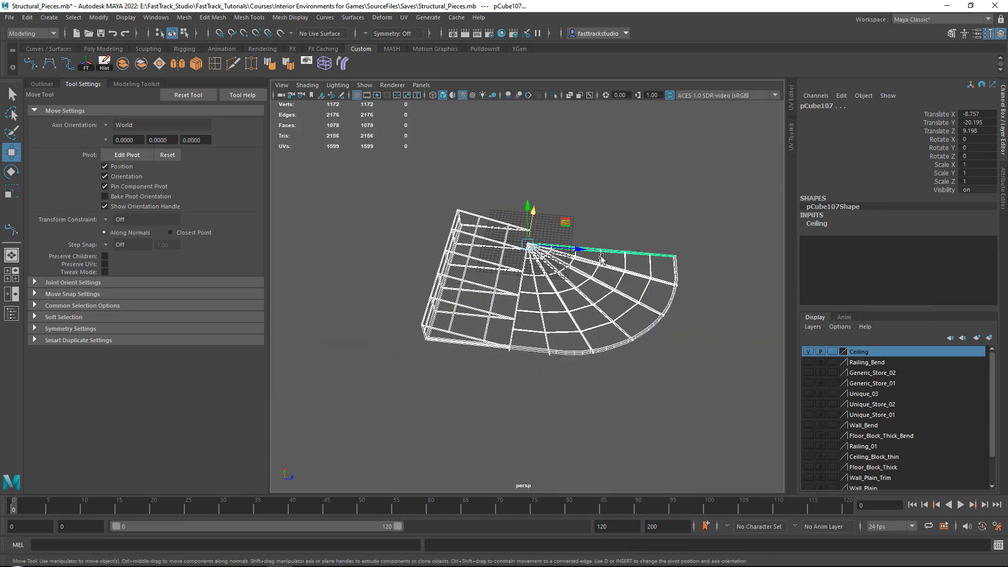
pyautogui.keyDown('alt'); pyautogui.moveTo(601, 258); pyautogui.dragTo(548, 269); pyautogui.keyUp('alt')
pyautogui.hotkey('ctrl', 's')
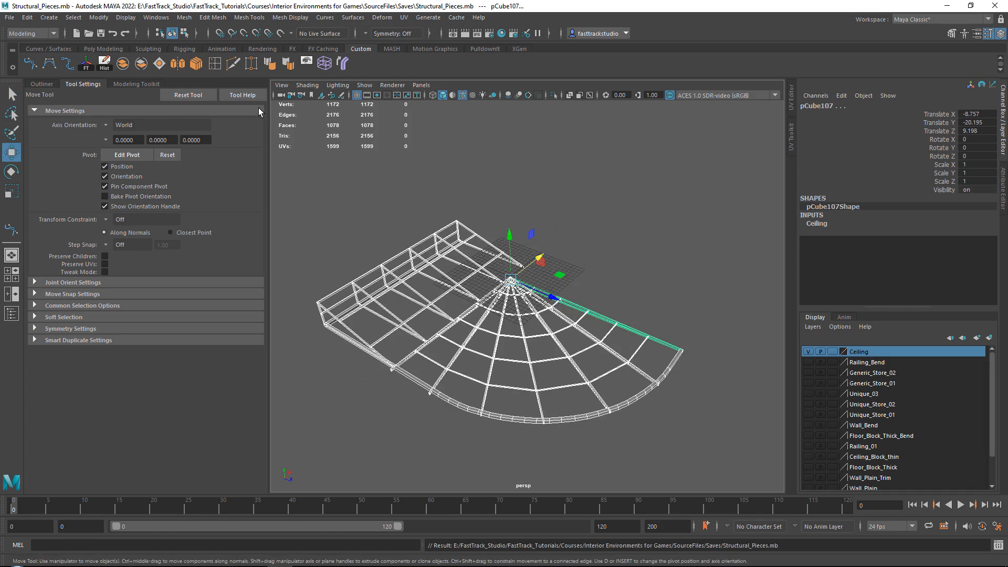
# Export the selected roof pieces as an FBX file named Ceiling into the To_Unreal folder and dismiss the export warnings
pyautogui.click(9, 17)
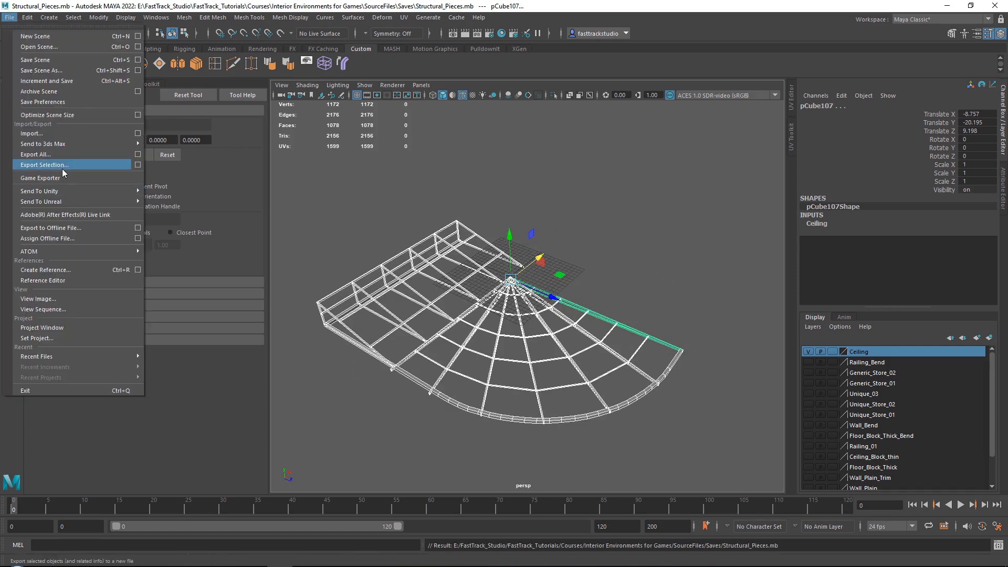
pyautogui.click(45, 165)
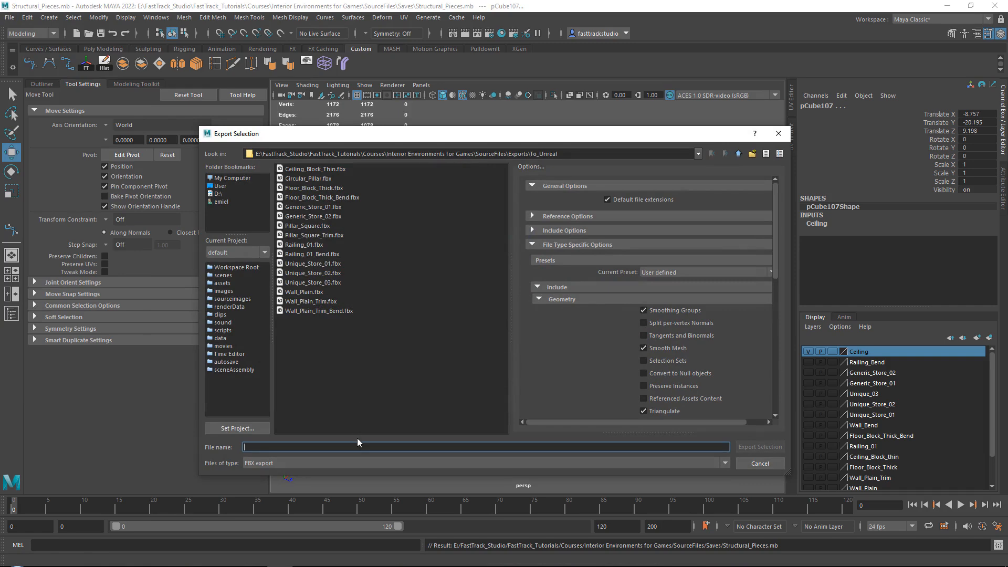
pyautogui.write('Ceiling')
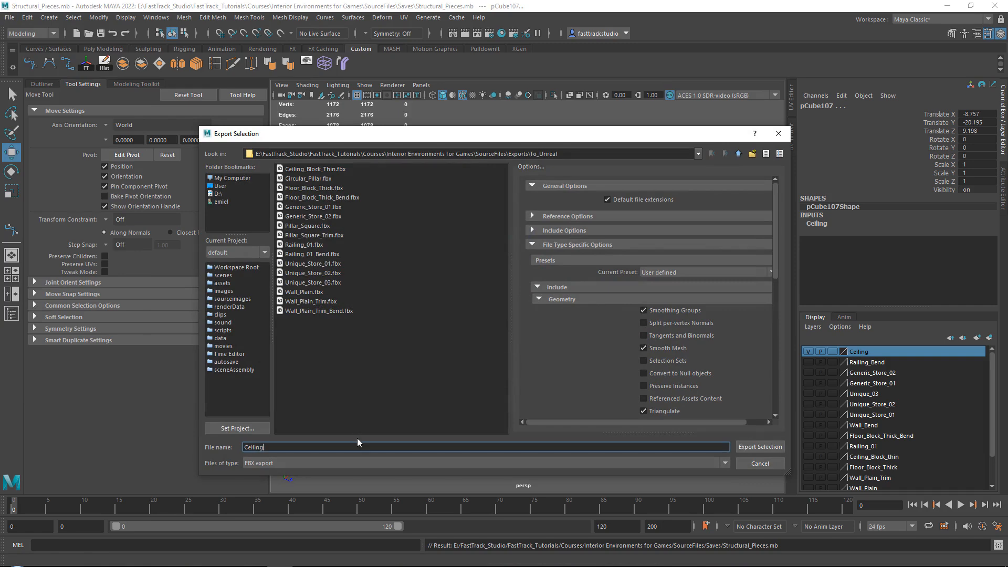
pyautogui.click(765, 447)
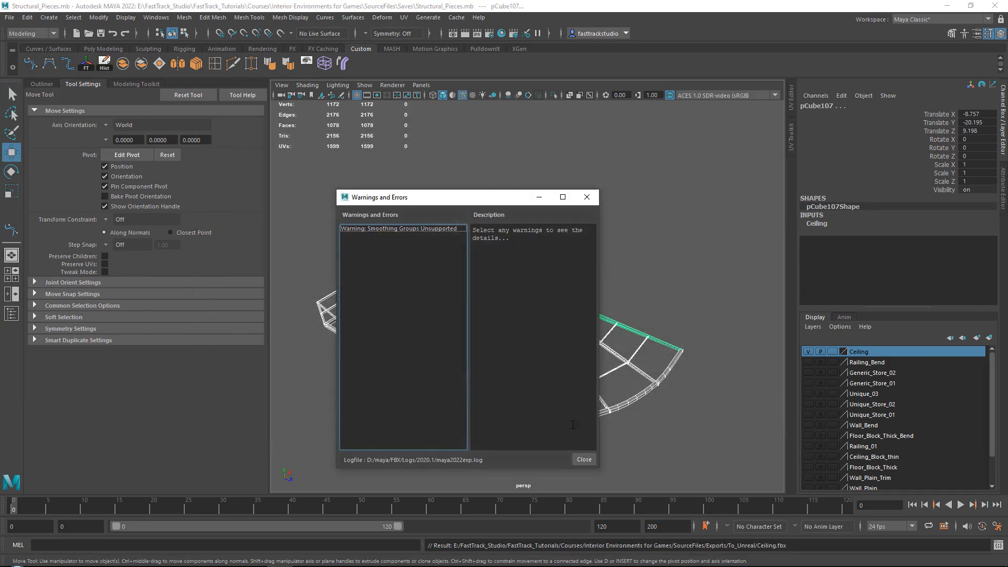
pyautogui.click(584, 459)
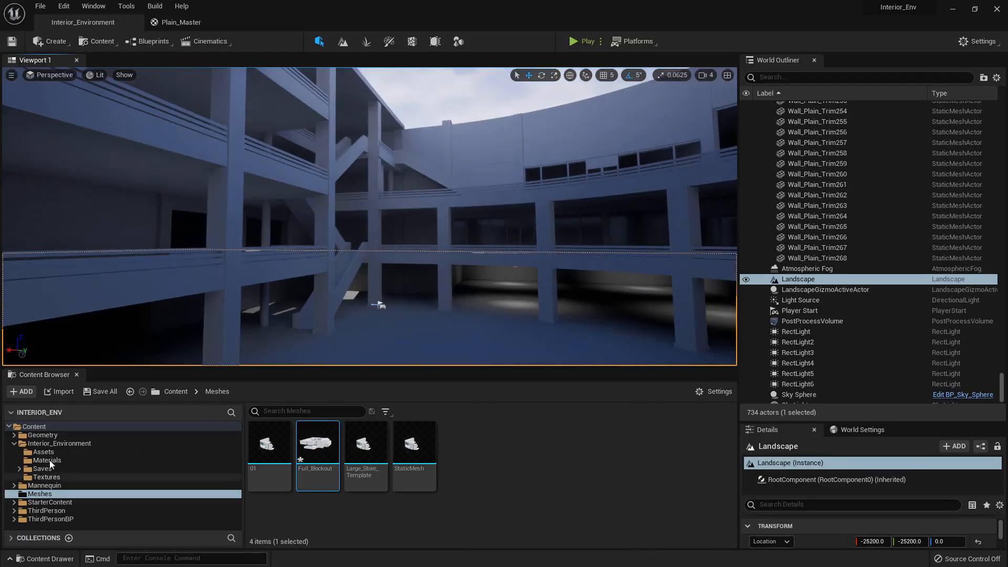
# Import the Ceiling FBX into the Interior_Environment Assets folder with the default static mesh options and dismiss the message log
pyautogui.click(51, 451)
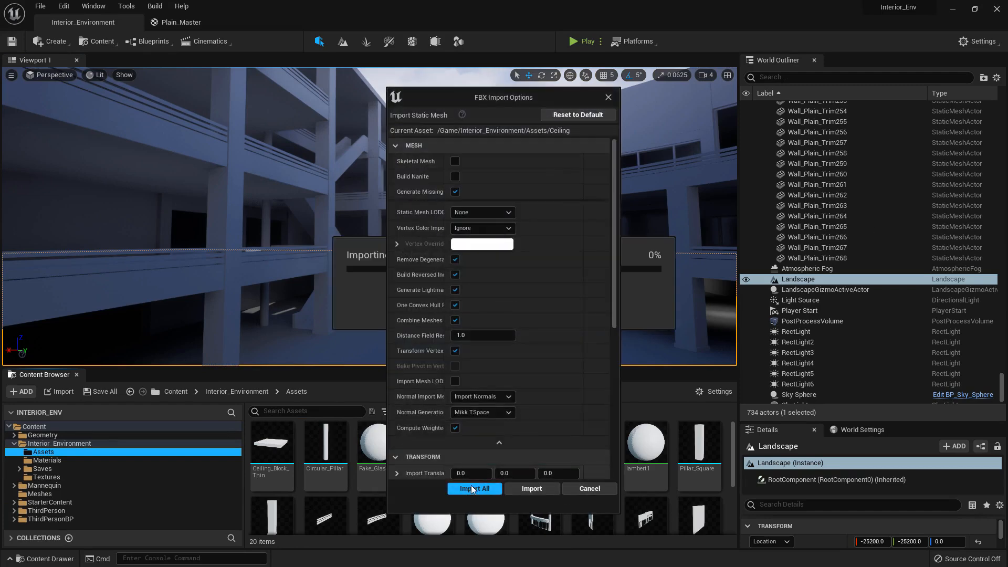
pyautogui.click(474, 486)
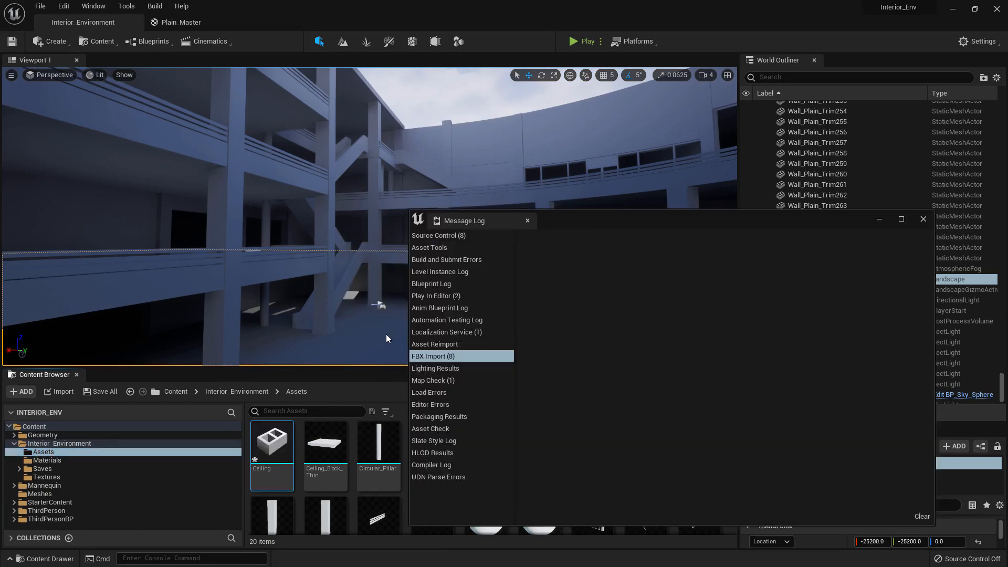
pyautogui.click(923, 218)
# Place the imported Ceiling mesh in the level at the inner corner of the building's roof
pyautogui.press('e')
pyautogui.moveTo(569, 179); pyautogui.dragTo(436, 390, button='right')
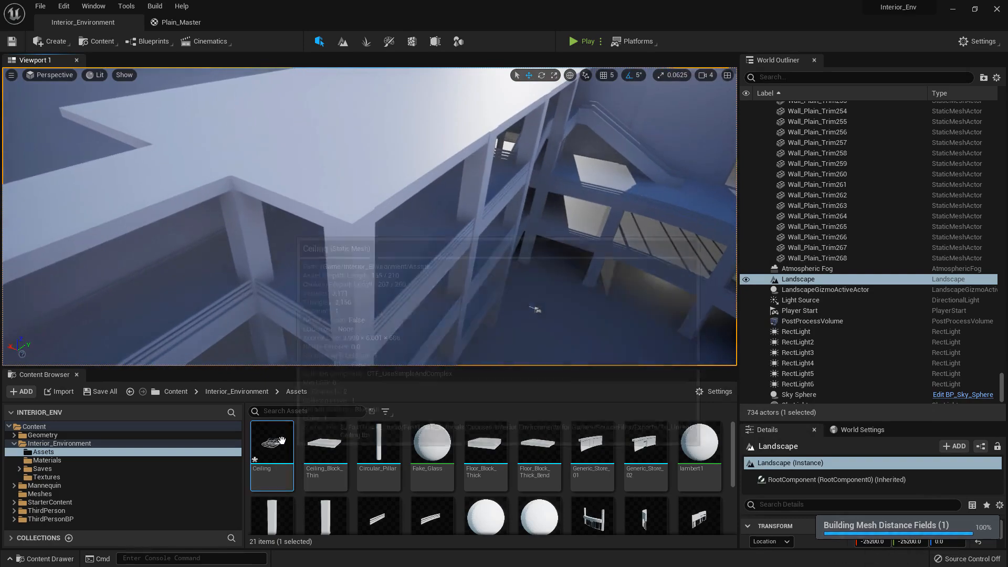
pyautogui.moveTo(272, 442); pyautogui.dragTo(351, 224)
pyautogui.press('w')
pyautogui.moveTo(433, 209)
pyautogui.mouseDown(button='right')
pyautogui.moveTo(414, 202)
pyautogui.moveTo(457, 207)
pyautogui.moveTo(433, 209)
pyautogui.mouseUp(button='right')
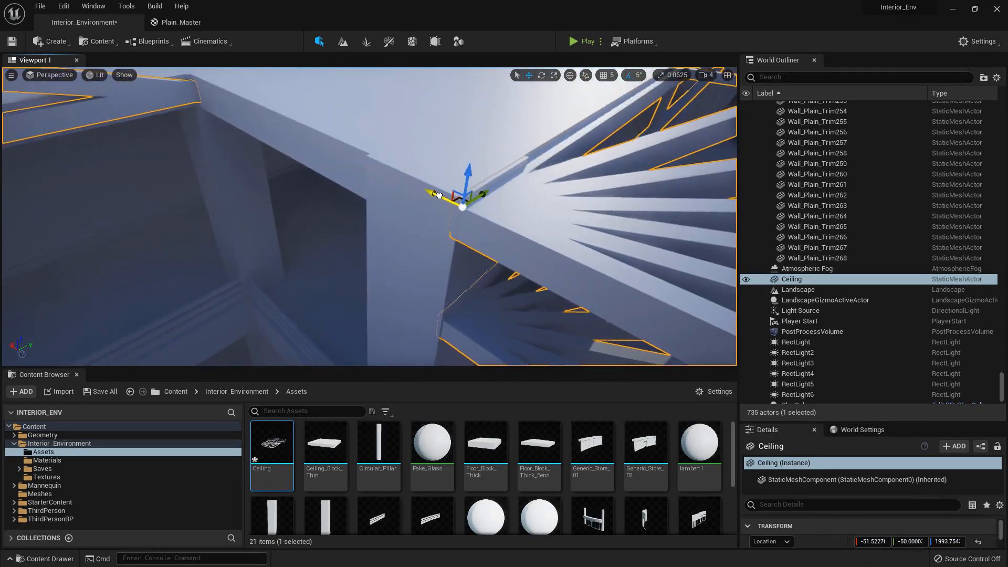
# Shift and raise the Ceiling to about X -52.53, Z 1999.91 so its truss hub sits on the roof corner
pyautogui.moveTo(439, 195); pyautogui.dragTo(446, 196)
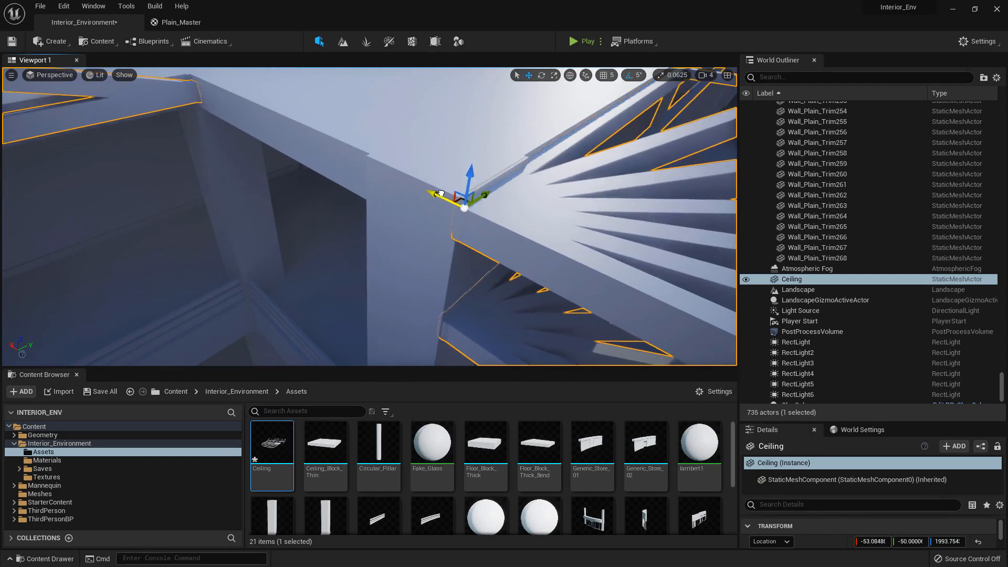
pyautogui.press('d')
pyautogui.moveTo(436, 193); pyautogui.dragTo(367, 195, button='right')
pyautogui.moveTo(362, 192); pyautogui.dragTo(361, 185)
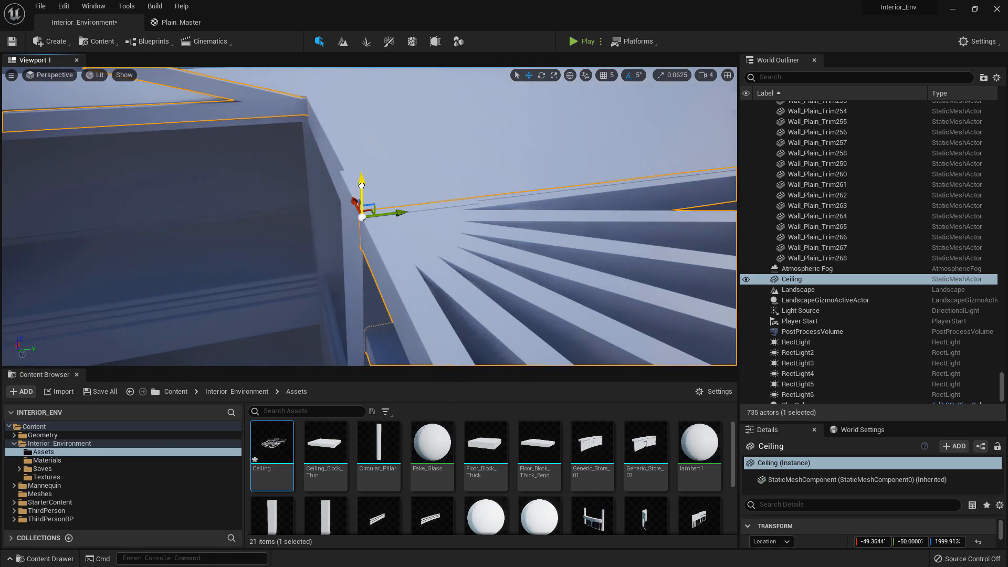
pyautogui.press('w')
pyautogui.moveTo(362, 185); pyautogui.dragTo(489, 145, button='right')
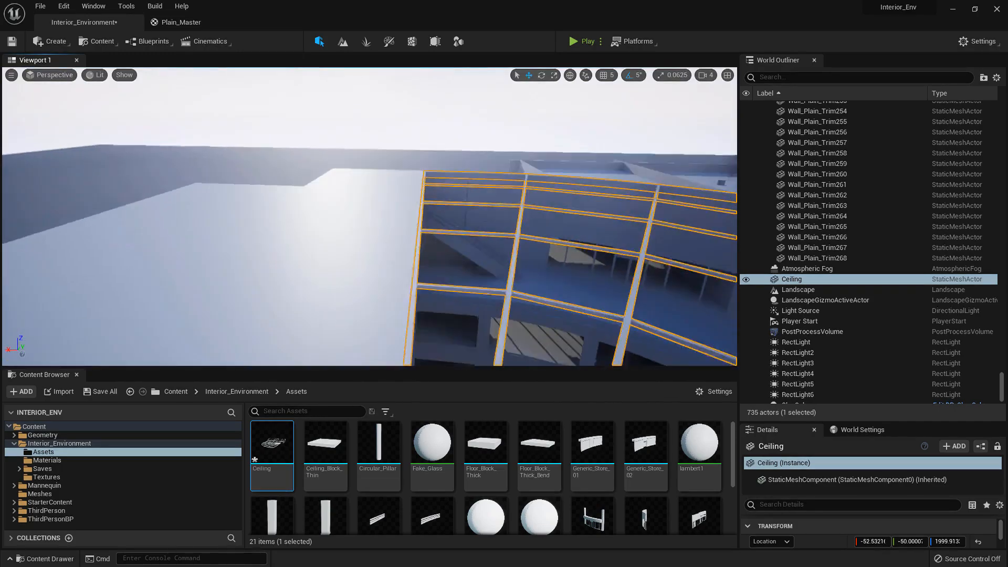
pyautogui.moveTo(370, 216); pyautogui.dragTo(102, 204, button='right')
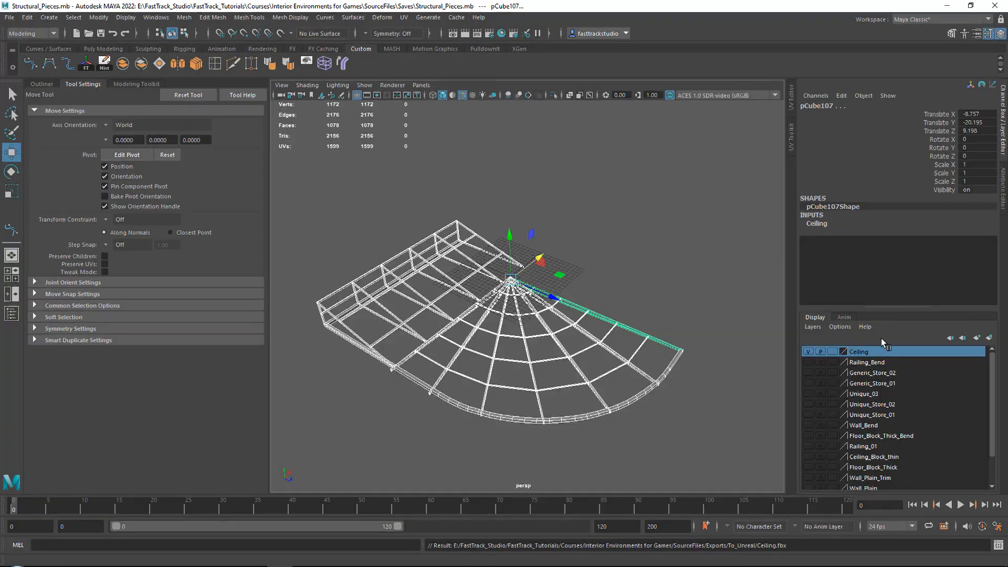
pyautogui.keyDown('alt'); pyautogui.moveTo(525, 246); pyautogui.dragTo(589, 236); pyautogui.keyUp('alt')
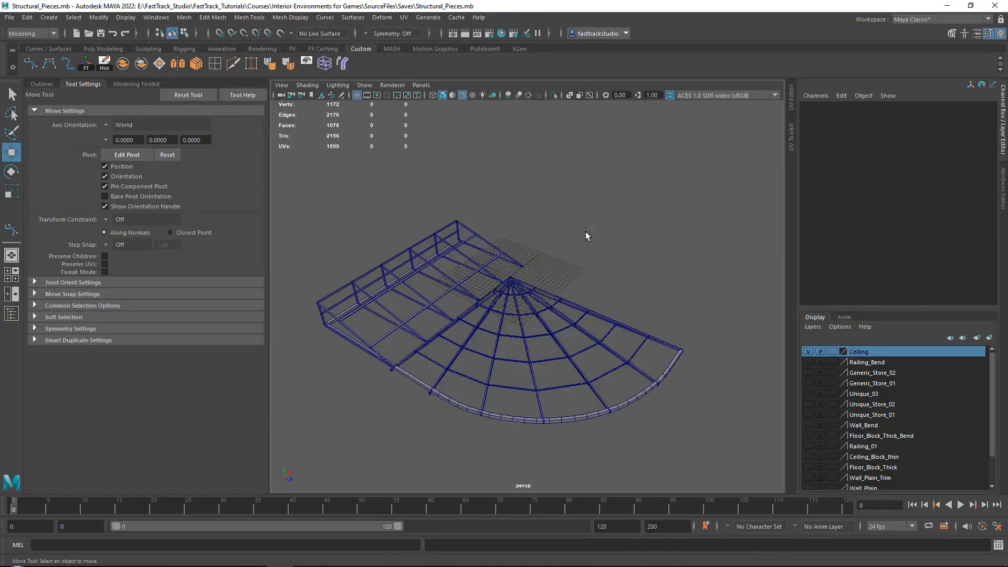
# Duplicate the truss's vertical corner post twice along the bottom edge beam, at Translate Z 15.112 and about 23.15
pyautogui.scroll(3, 538, 282)
pyautogui.moveTo(537, 282)
pyautogui.keyDown('alt'); pyautogui.mouseDown()
pyautogui.moveTo(558, 285)
pyautogui.moveTo(526, 273)
pyautogui.mouseUp(); pyautogui.keyUp('alt')
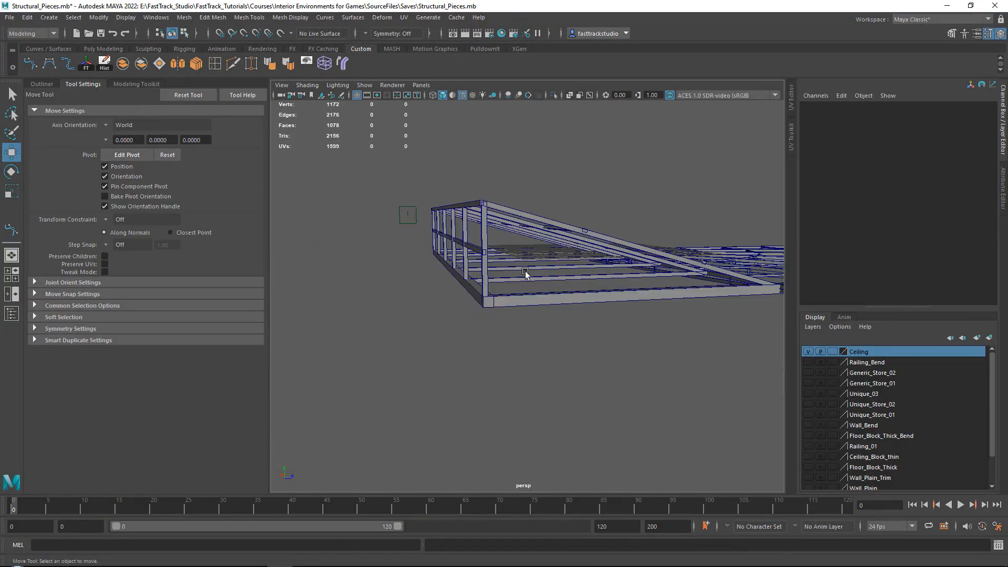
pyautogui.click(481, 278)
pyautogui.press('f')
pyautogui.keyDown('alt'); pyautogui.moveTo(600, 320); pyautogui.dragTo(604, 362); pyautogui.keyUp('alt')
pyautogui.keyDown('alt'); pyautogui.moveTo(604, 363); pyautogui.dragTo(414, 365, button='middle'); pyautogui.keyUp('alt')
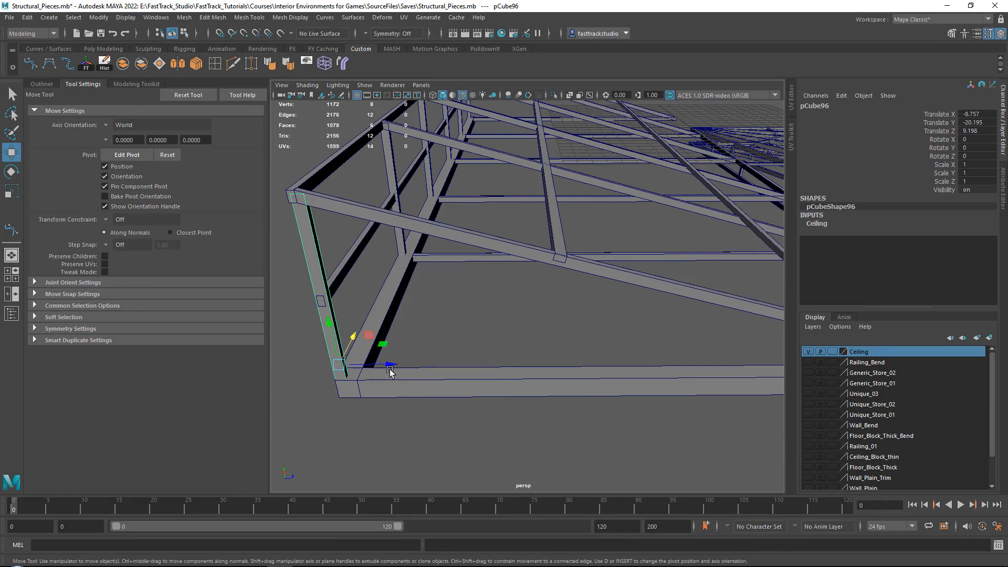
pyautogui.keyDown('shift'); pyautogui.moveTo(389, 369); pyautogui.dragTo(610, 353); pyautogui.keyUp('shift')
pyautogui.keyDown('alt'); pyautogui.moveTo(604, 350); pyautogui.dragTo(399, 351, button='middle'); pyautogui.keyUp('alt')
pyautogui.keyDown('shift'); pyautogui.moveTo(399, 352); pyautogui.dragTo(621, 347); pyautogui.keyUp('shift')
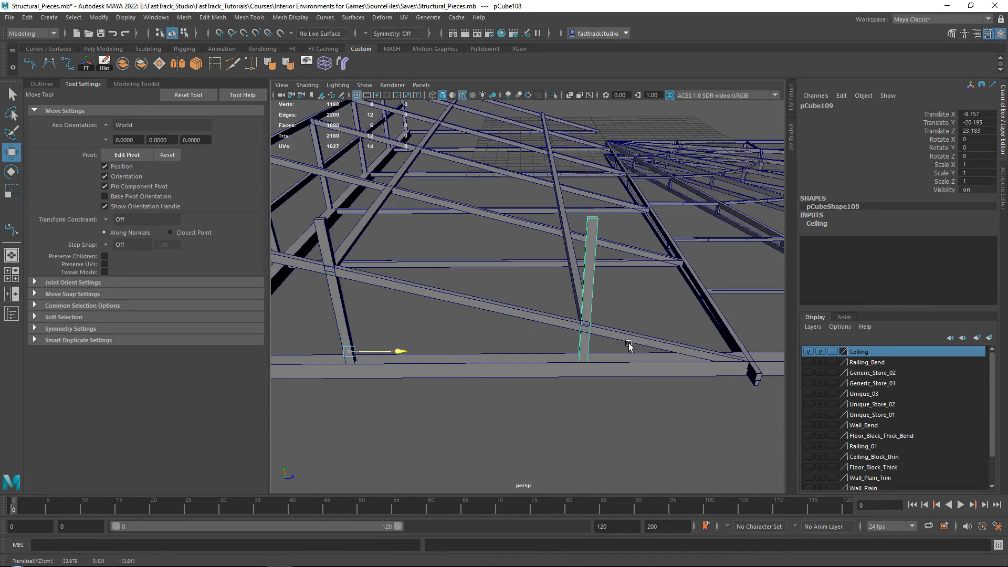
# Lower the top vertices of both duplicated posts to meet the sloping beam above them
pyautogui.moveTo(648, 266); pyautogui.dragTo(595, 265, button='right')
pyautogui.moveTo(565, 191); pyautogui.dragTo(616, 237)
pyautogui.keyDown('alt'); pyautogui.moveTo(616, 237); pyautogui.dragTo(604, 182); pyautogui.keyUp('alt')
pyautogui.moveTo(589, 197); pyautogui.dragTo(589, 231)
pyautogui.keyDown('alt'); pyautogui.moveTo(513, 317); pyautogui.dragTo(546, 396); pyautogui.keyUp('alt')
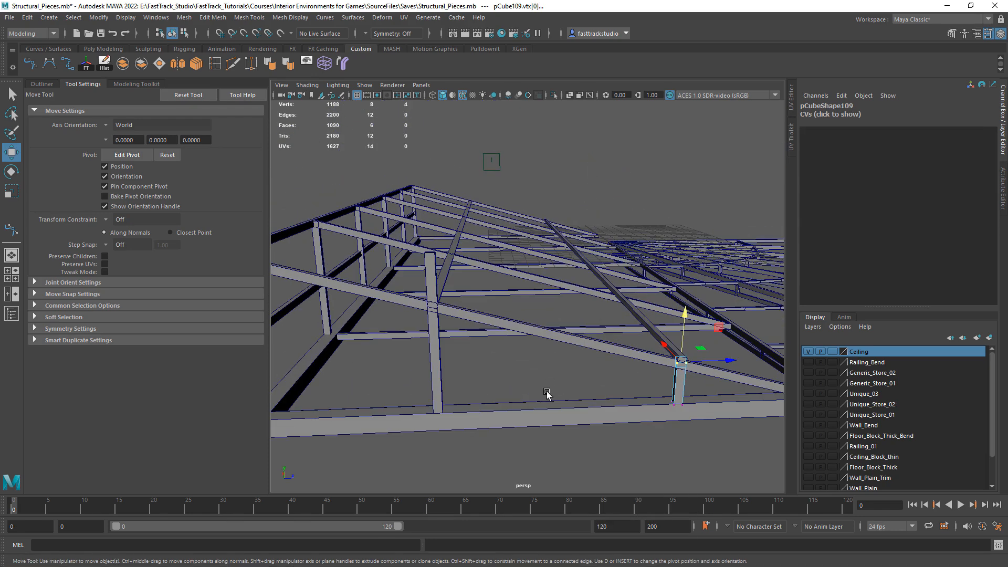
pyautogui.moveTo(540, 282); pyautogui.dragTo(592, 266, button='right')
pyautogui.moveTo(475, 273); pyautogui.dragTo(375, 220, button='right')
pyautogui.moveTo(436, 215); pyautogui.dragTo(421, 261)
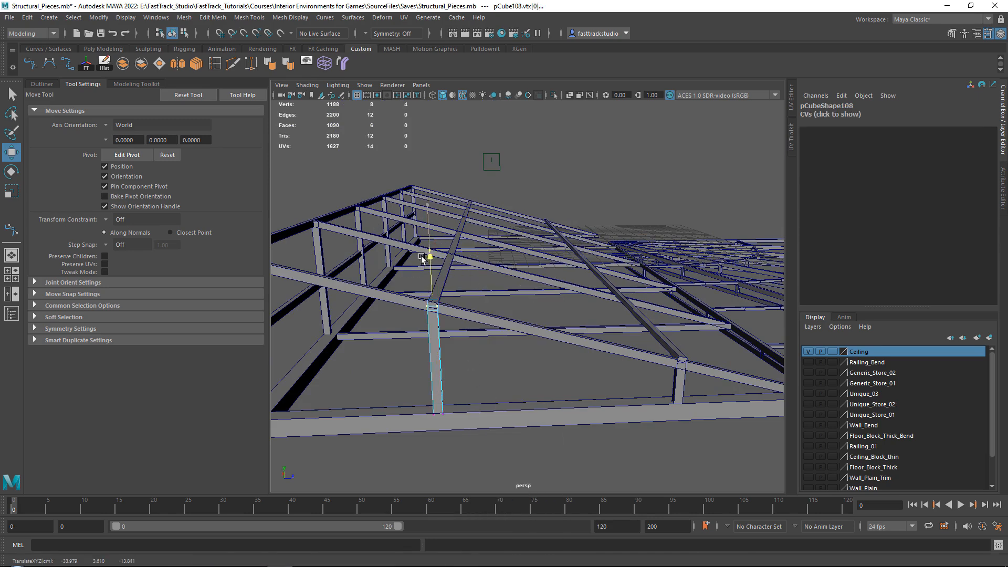
pyautogui.moveTo(556, 294); pyautogui.dragTo(615, 258, button='right')
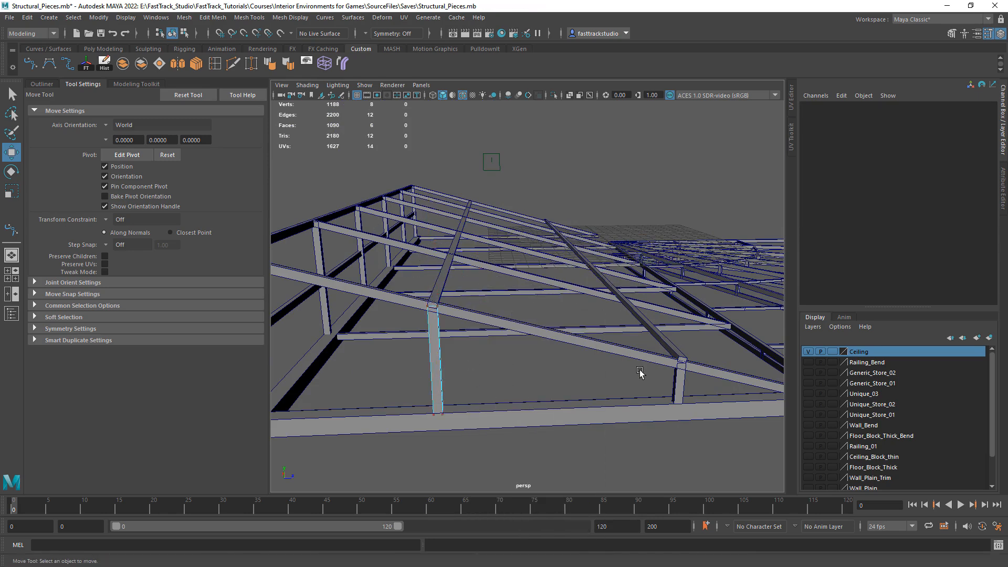
# Select both shortened posts and duplicate them onto the truss at the opposite end, at Translate X 30.113
pyautogui.moveTo(639, 370); pyautogui.dragTo(697, 253, button='right')
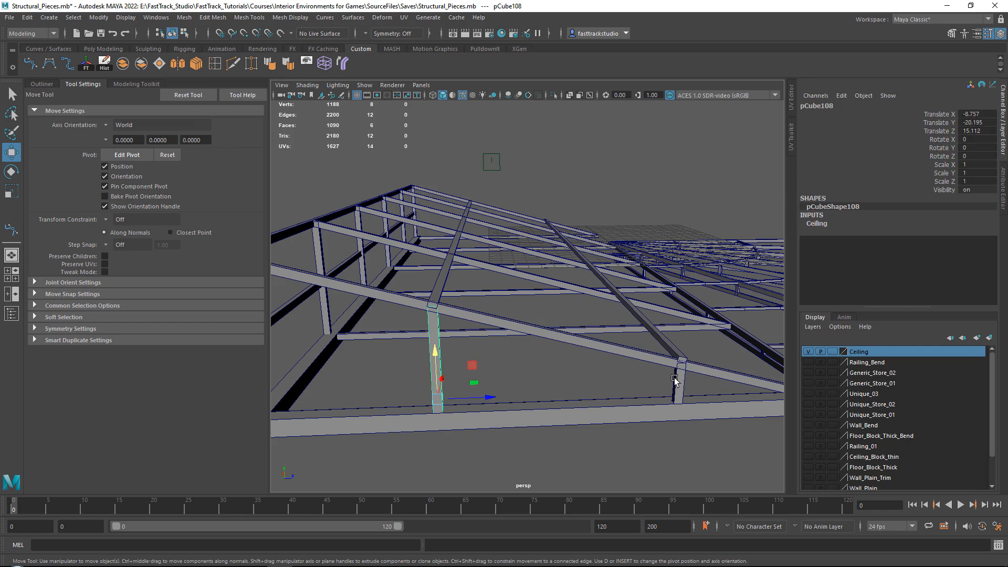
pyautogui.keyDown('shift'); pyautogui.click(437, 362); pyautogui.keyUp('shift')
pyautogui.scroll(-8, 493, 362)
pyautogui.keyDown('alt'); pyautogui.moveTo(691, 339); pyautogui.dragTo(545, 386); pyautogui.keyUp('alt')
pyautogui.keyDown('alt'); pyautogui.moveTo(546, 385); pyautogui.dragTo(458, 275, button='middle'); pyautogui.keyUp('alt')
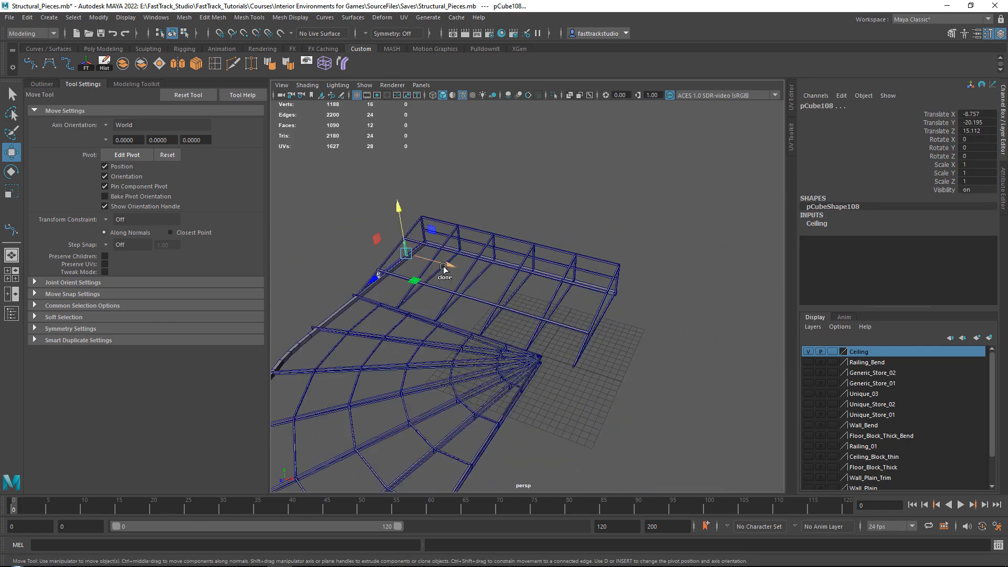
pyautogui.press('f')
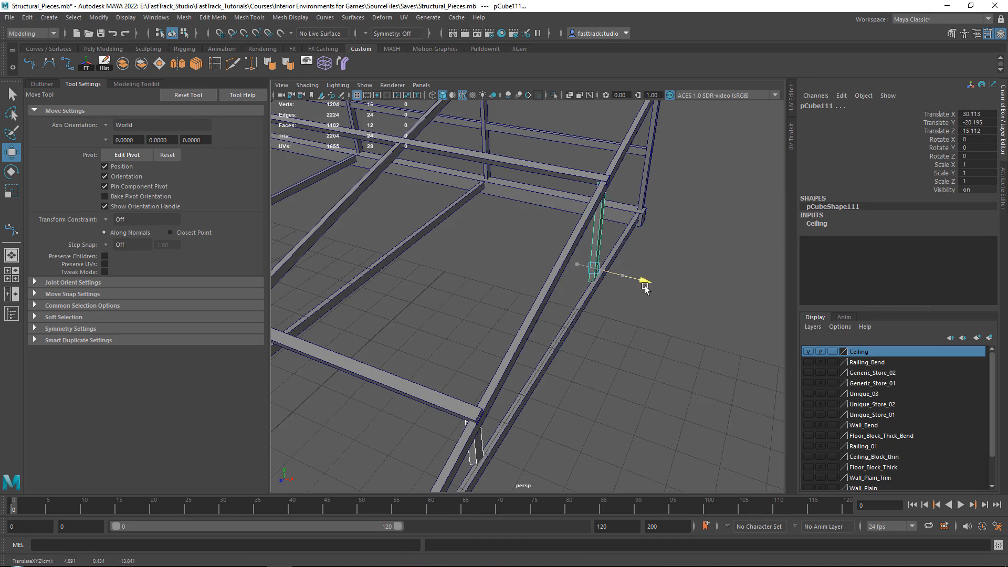
pyautogui.click(673, 314)
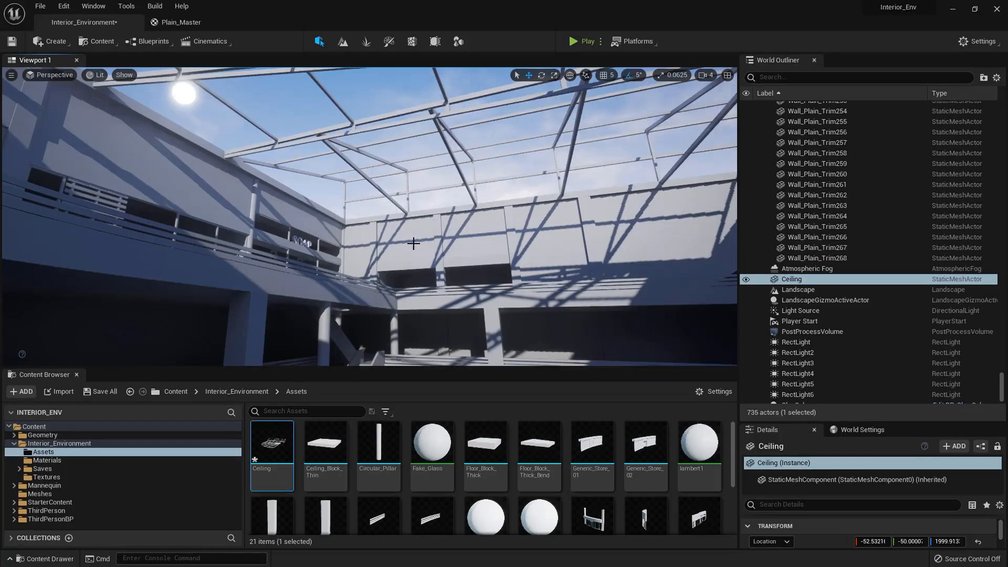
pyautogui.press('w')
pyautogui.moveTo(413, 244); pyautogui.dragTo(587, 191, button='right')
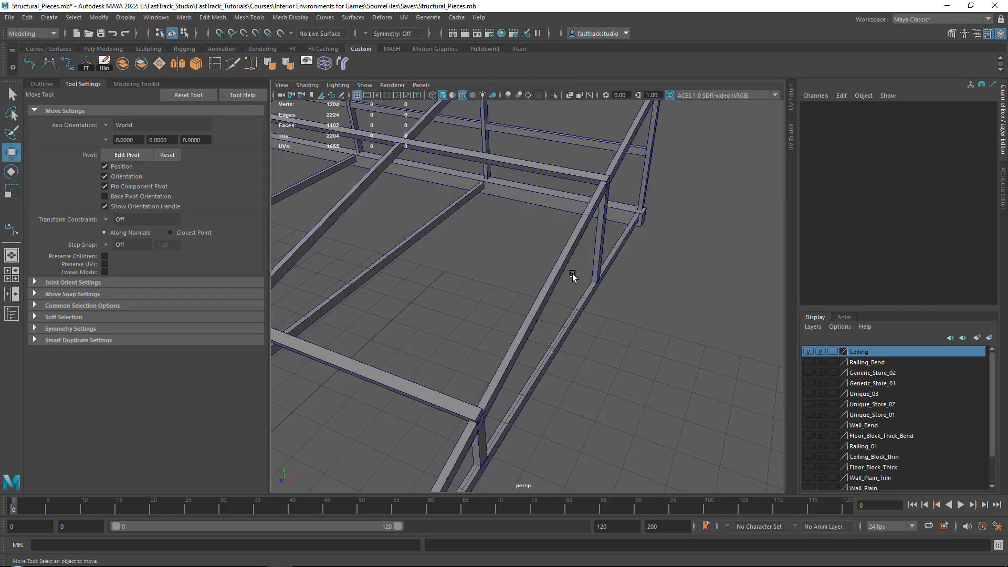
# In Maya, select all roof pieces, export them over the existing Ceiling.fbx and save the scene
pyautogui.scroll(-10, 678, 209)
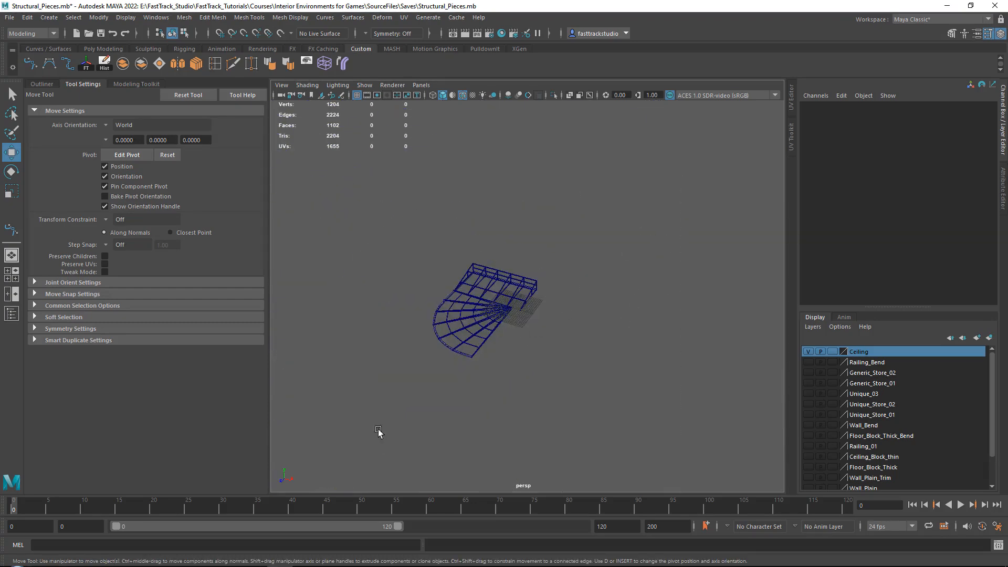
pyautogui.click(488, 307)
pyautogui.click(9, 18)
pyautogui.click(45, 167)
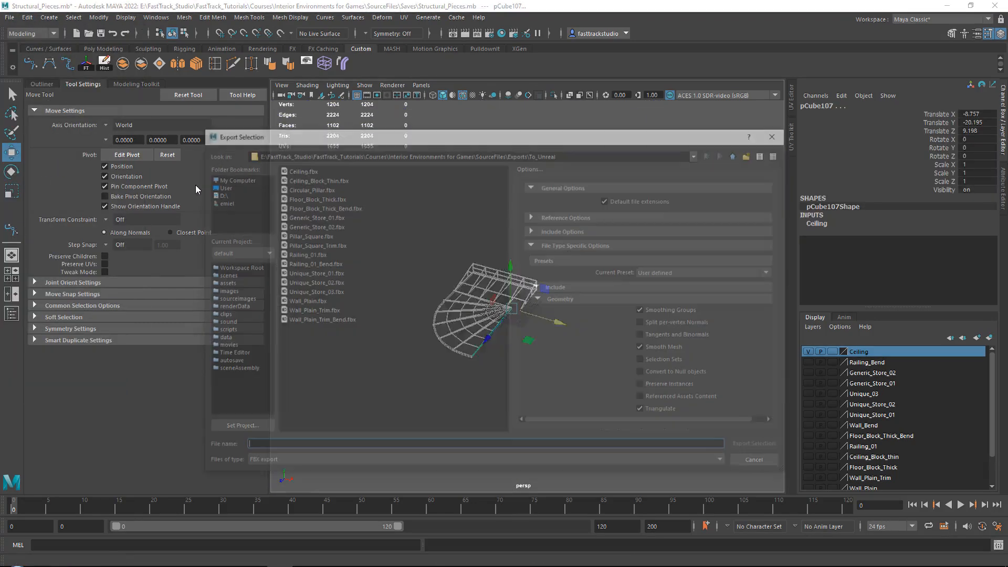
pyautogui.doubleClick(307, 170)
pyautogui.click(472, 320)
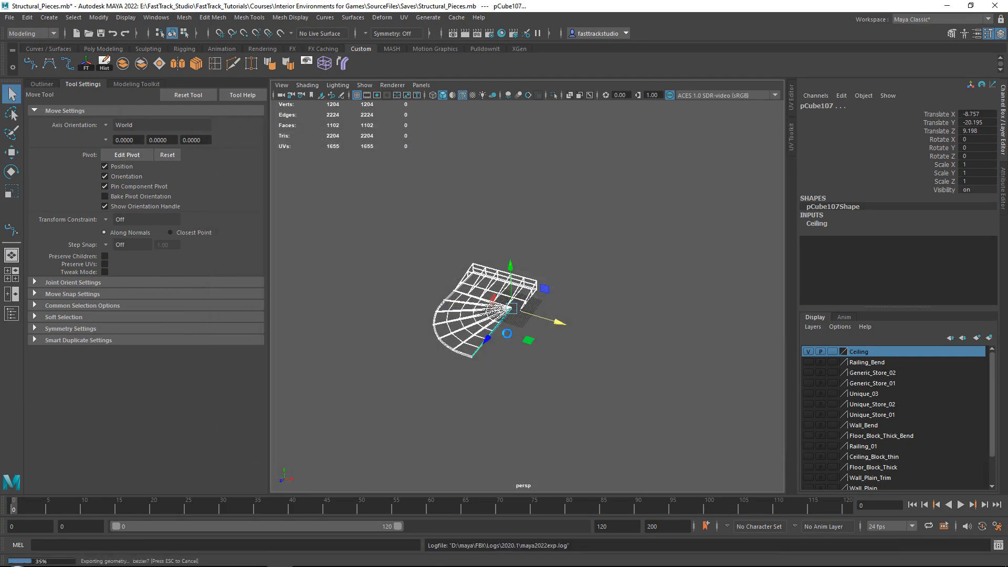
pyautogui.click(578, 460)
pyautogui.click(625, 324)
pyautogui.hotkey('ctrl', 's')
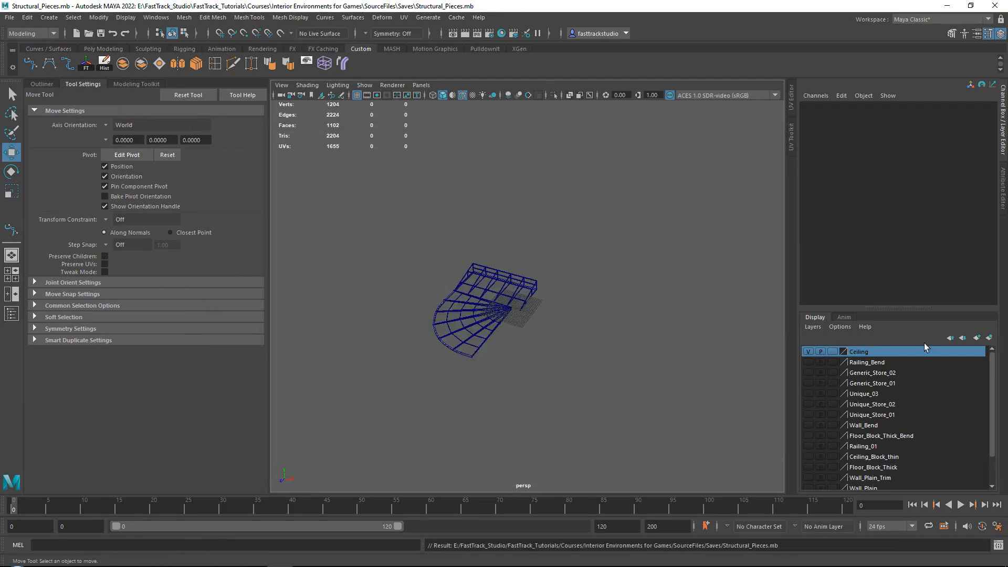
# Switch to Unreal and reimport the Ceiling asset from its updated FBX
pyautogui.hotkey('alt', 'Tab')
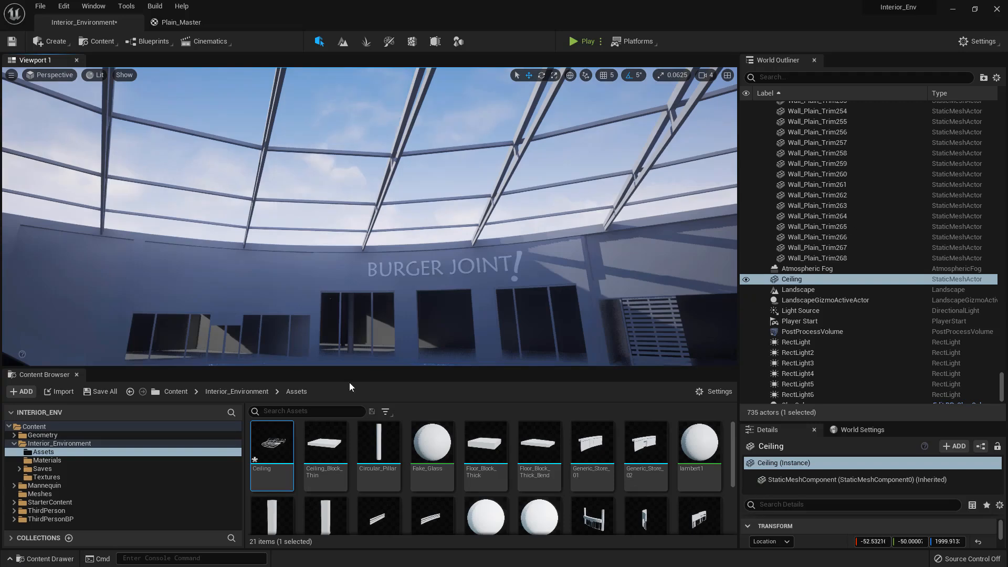
pyautogui.rightClick(282, 450)
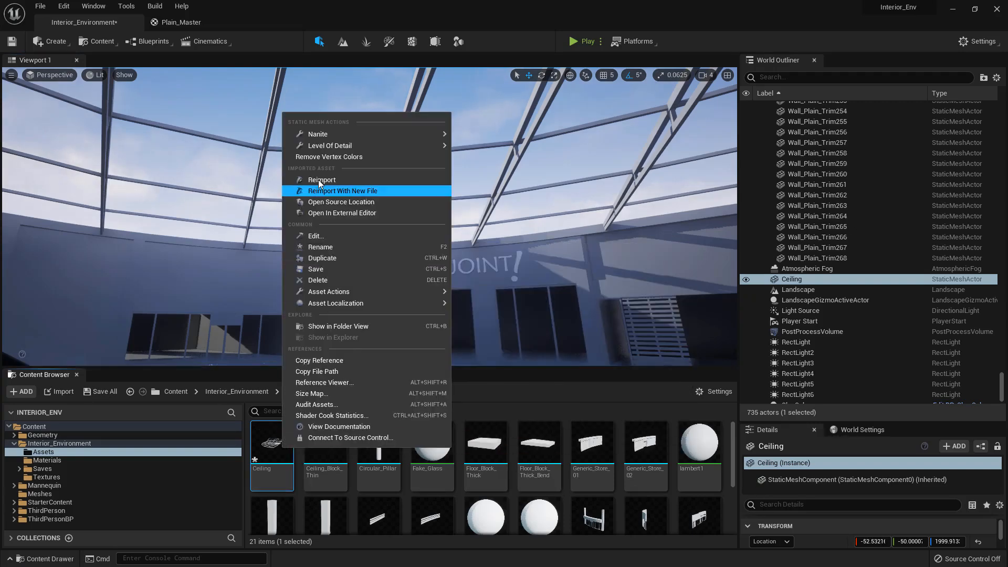
pyautogui.click(318, 179)
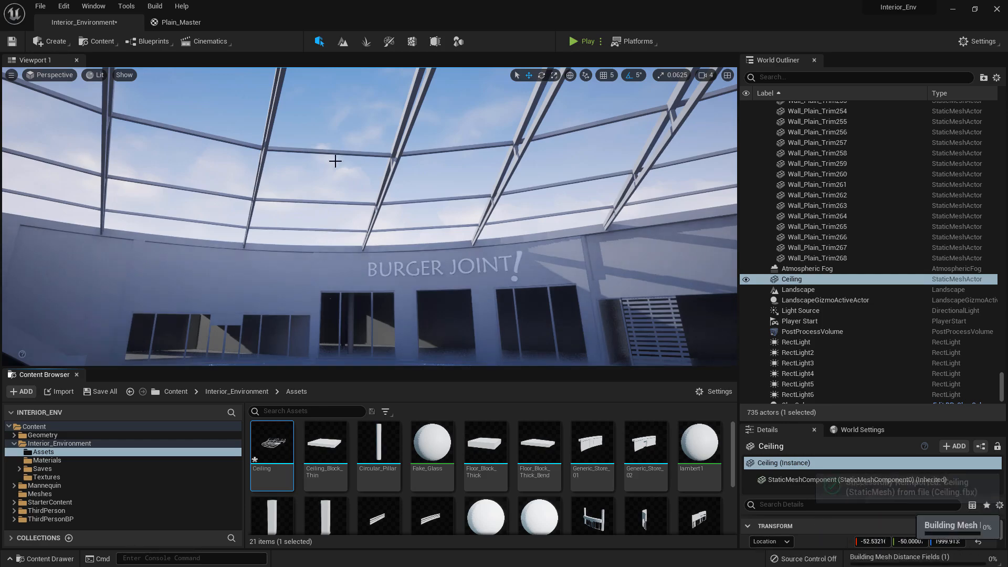
# Select the Light Source directional light and rotate it so sunlight shines through the roof beams into the atrium
pyautogui.moveTo(335, 159); pyautogui.dragTo(225, 262, button='right')
pyautogui.click(279, 321)
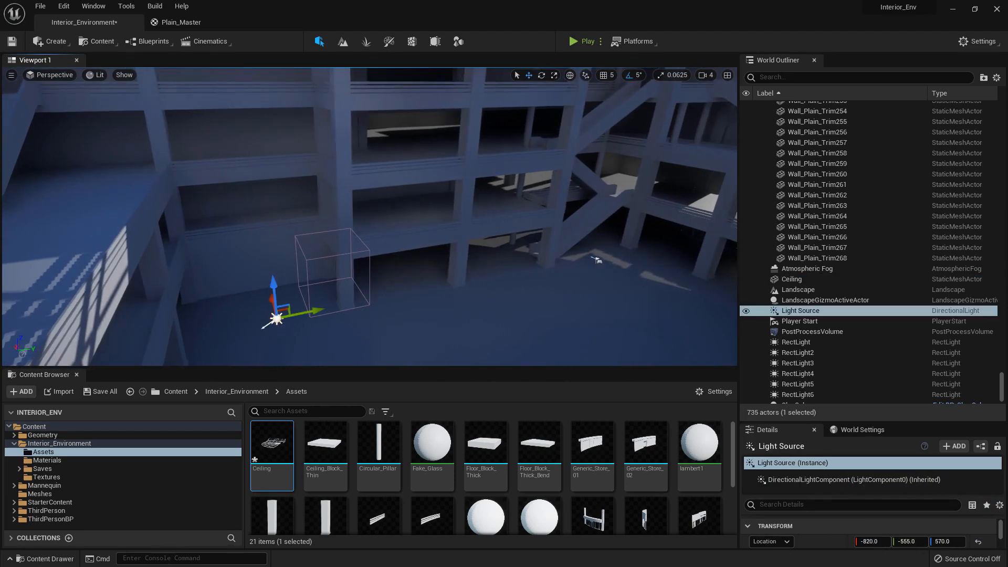
pyautogui.press('s')
pyautogui.moveTo(514, 232); pyautogui.dragTo(578, 231, button='right')
pyautogui.press('e')
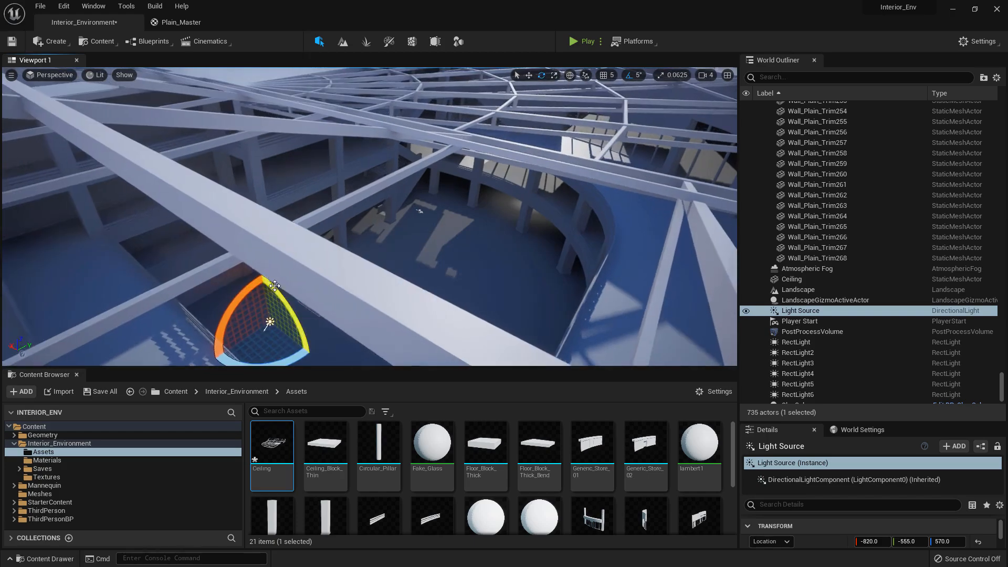
pyautogui.moveTo(248, 286); pyautogui.dragTo(229, 307)
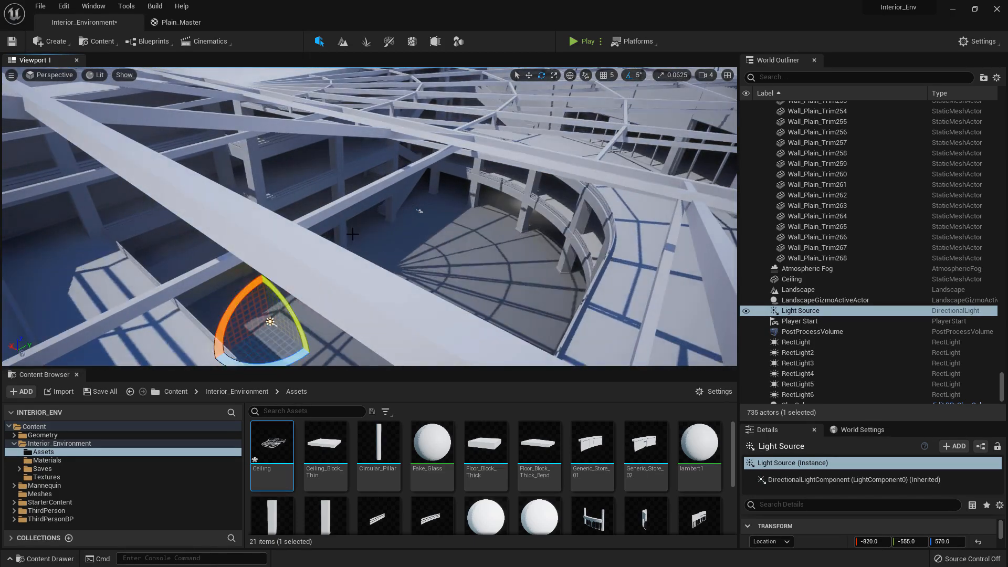
# Rotate the Light Source further so the beam shadows fall across the straight balconies and atrium floor
pyautogui.moveTo(352, 235); pyautogui.dragTo(331, 282, button='right')
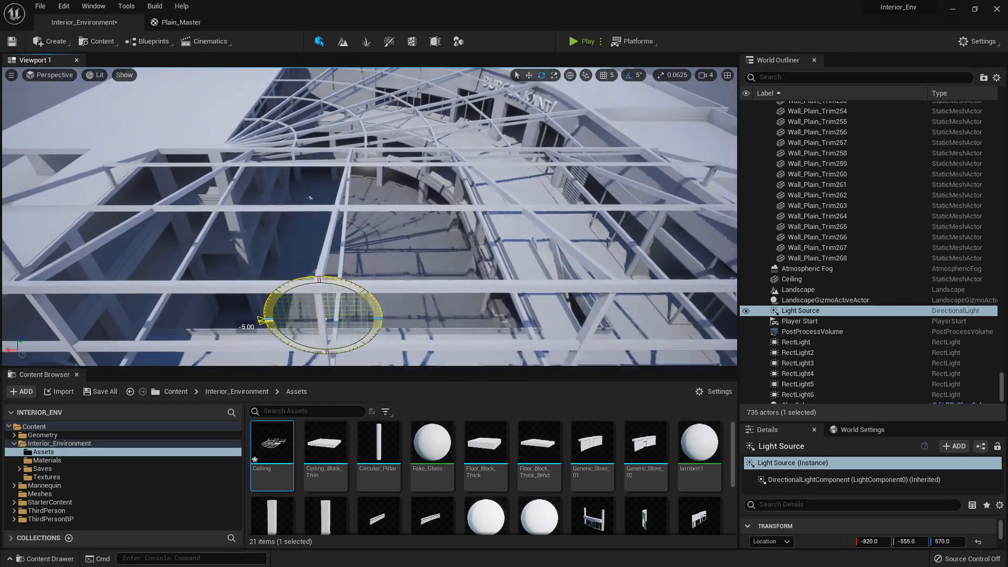
pyautogui.moveTo(265, 321); pyautogui.dragTo(270, 332)
pyautogui.moveTo(263, 297); pyautogui.dragTo(280, 281)
pyautogui.moveTo(335, 237); pyautogui.dragTo(307, 153, button='right')
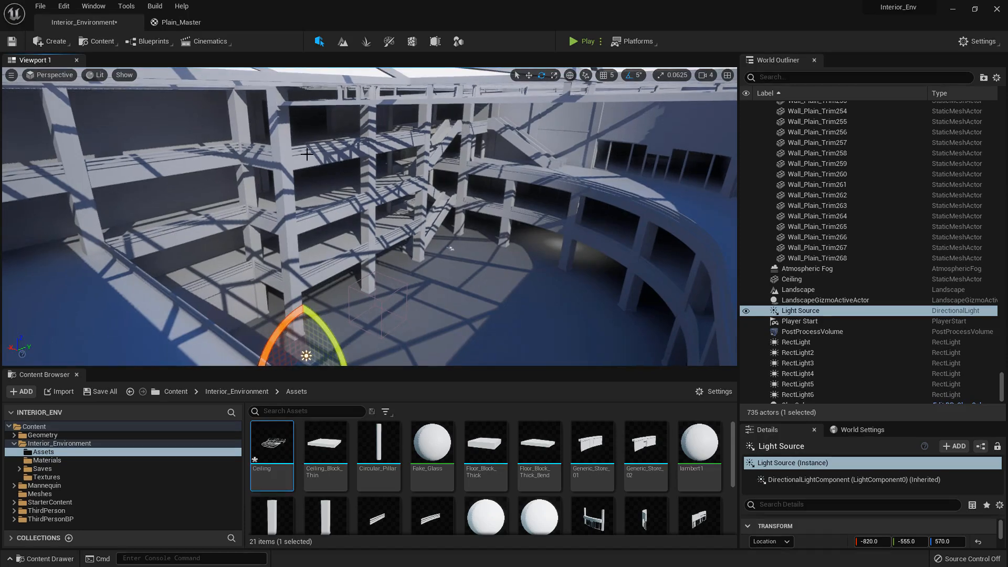
# Turn the Light Source around so the beam shadows fall over the curved walkway and part of the floor
pyautogui.moveTo(293, 220); pyautogui.dragTo(318, 251, button='right')
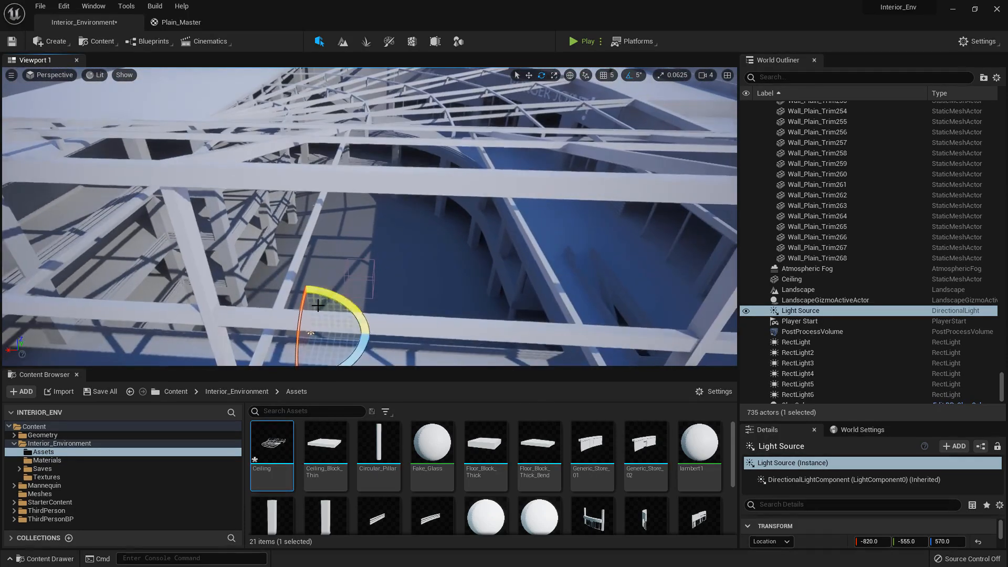
pyautogui.moveTo(336, 298); pyautogui.dragTo(373, 337)
pyautogui.moveTo(336, 318); pyautogui.dragTo(290, 322, button='right')
pyautogui.moveTo(289, 322); pyautogui.dragTo(290, 322)
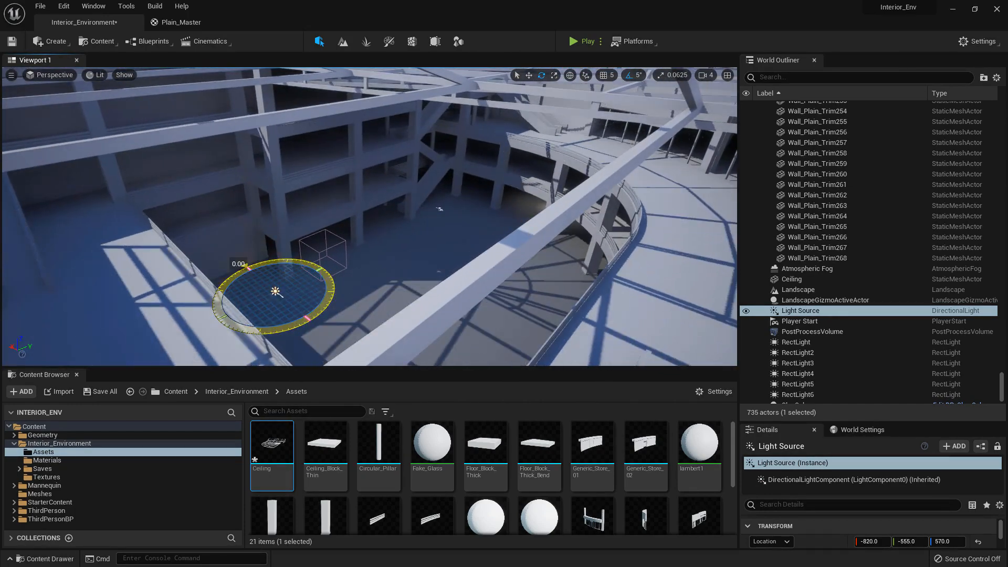
pyautogui.moveTo(290, 321); pyautogui.dragTo(304, 317, button='right')
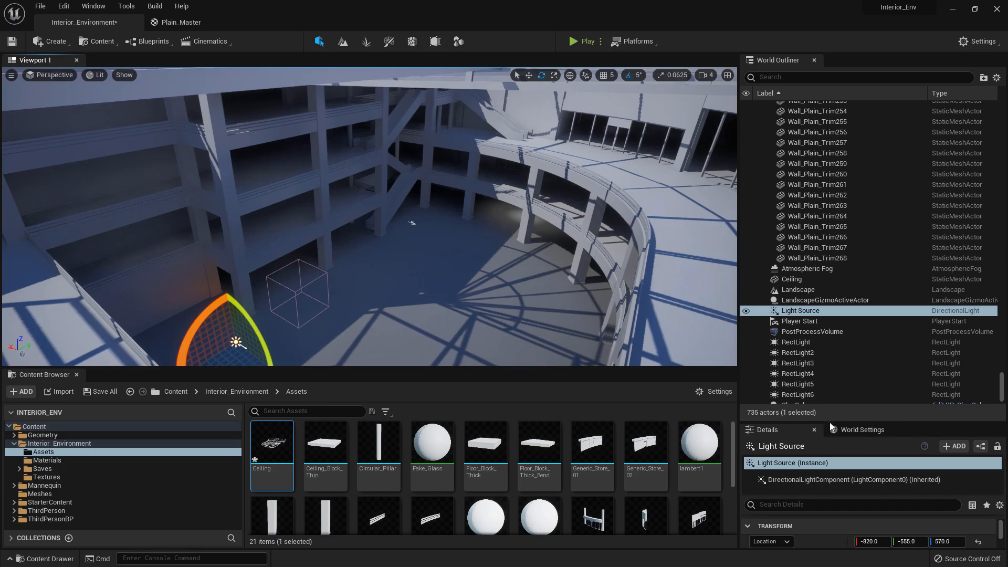
# Adjust the Light Source's Source Angle to 0.6957 to tune the softness of the beam shadows
pyautogui.moveTo(831, 423); pyautogui.dragTo(830, 202)
pyautogui.scroll(-3, 850, 399)
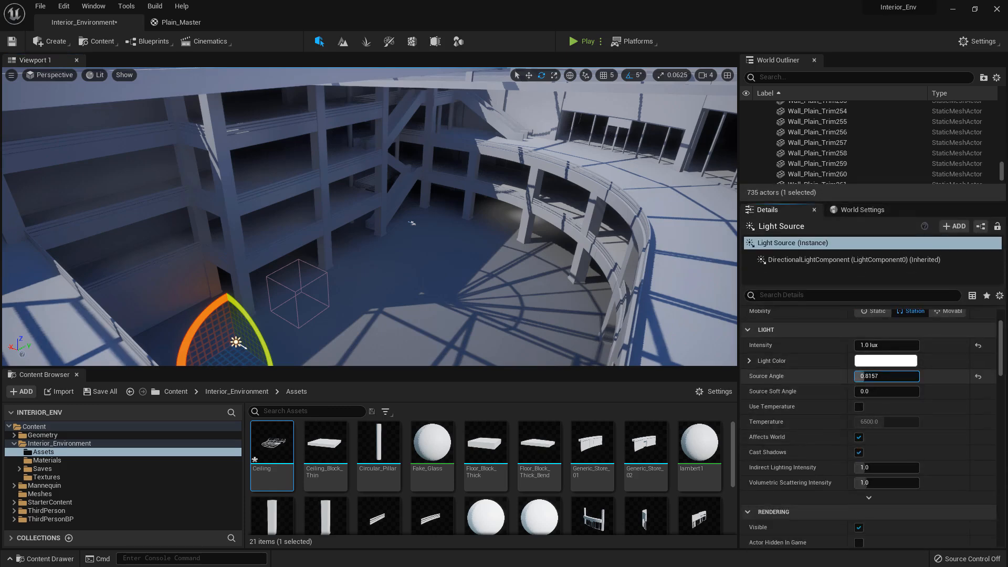
pyautogui.moveTo(864, 375); pyautogui.dragTo(879, 376)
pyautogui.press('w')
pyautogui.moveTo(546, 231); pyautogui.dragTo(585, 286, button='right')
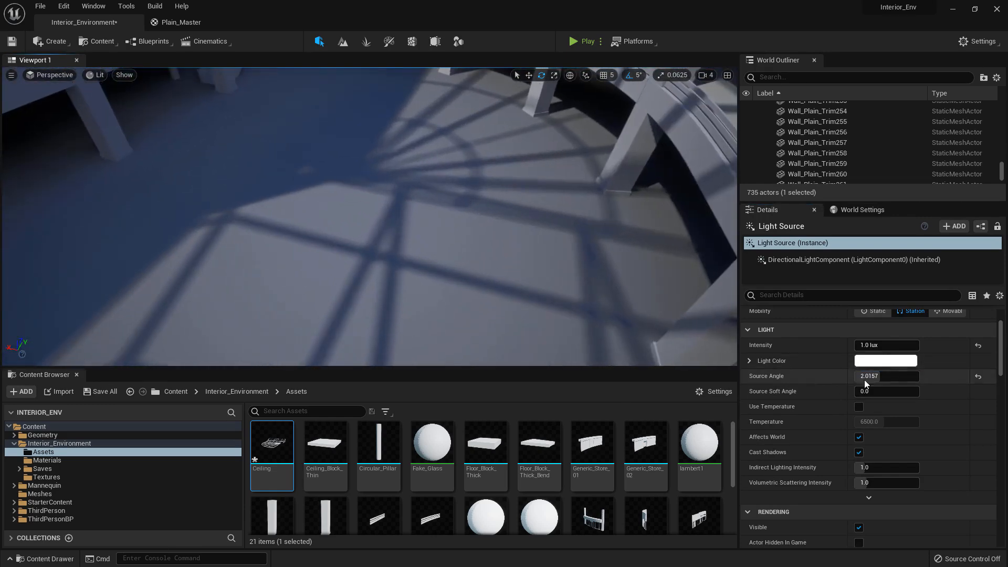
pyautogui.moveTo(890, 375); pyautogui.dragTo(870, 376)
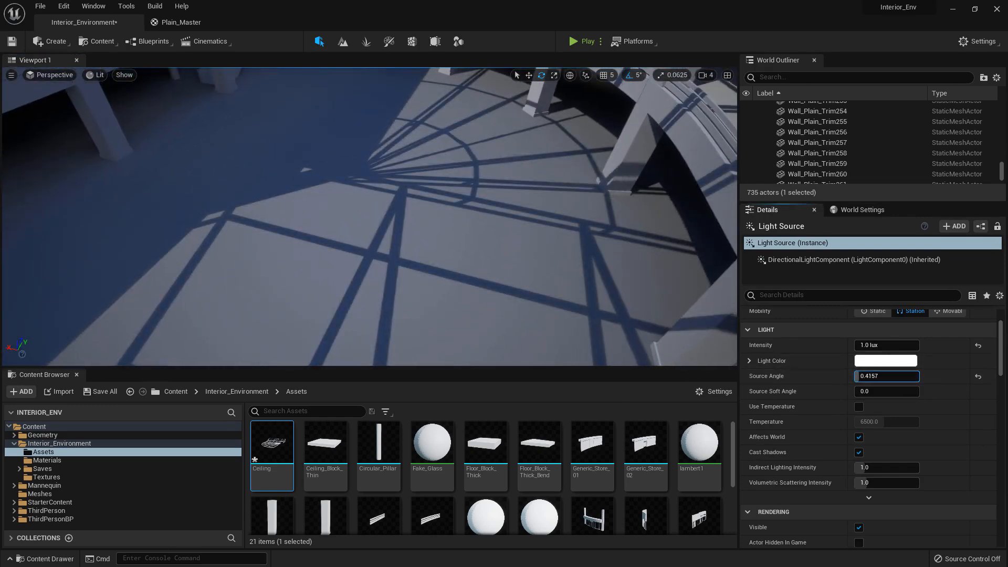
pyautogui.press('s')
pyautogui.moveTo(391, 261); pyautogui.dragTo(391, 217, button='right')
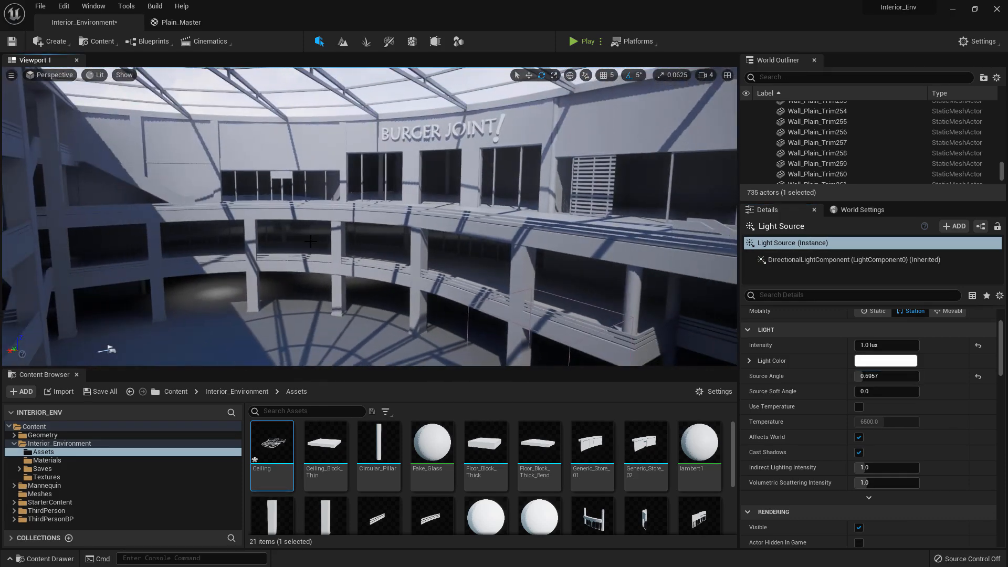
# Set the viewport's Screen Percentage to 200 and view the SOAP storefront at the sharper resolution
pyautogui.click(12, 76)
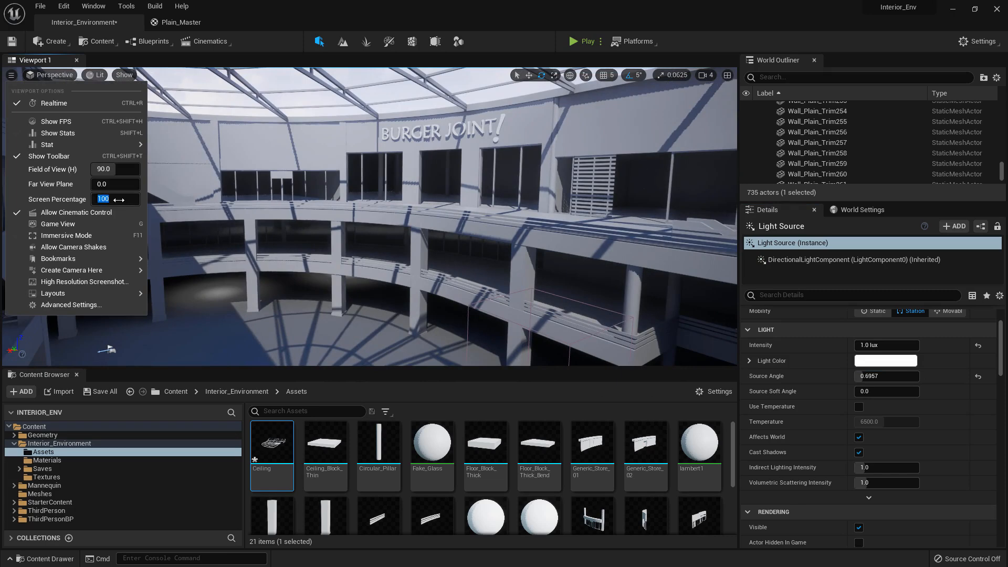
pyautogui.press('Return')
pyautogui.press('d')
pyautogui.moveTo(273, 231); pyautogui.dragTo(373, 220, button='right')
pyautogui.moveTo(440, 205); pyautogui.dragTo(445, 202, button='right')
pyautogui.press('w')
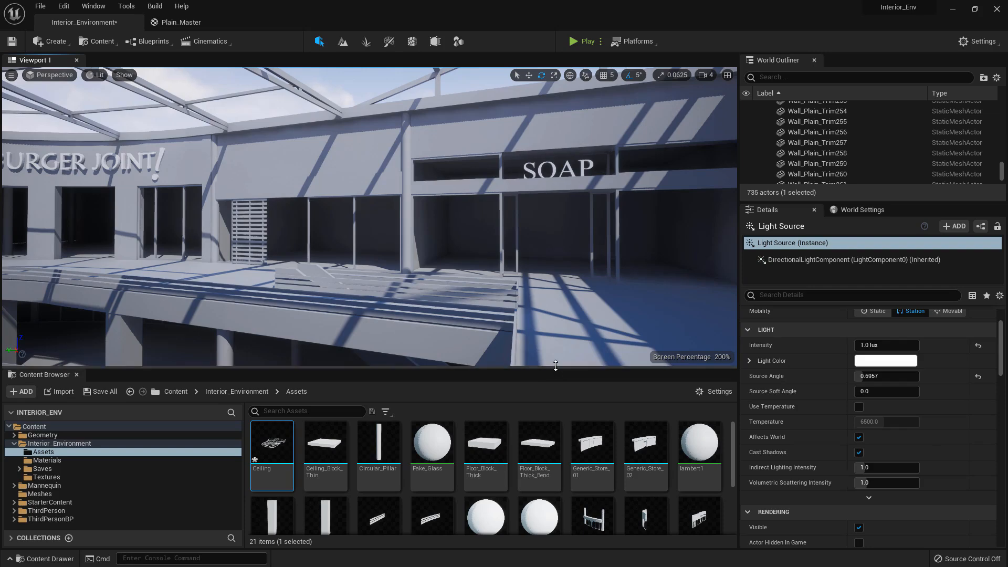
# Save all modified content, including the level and the Ceiling asset
pyautogui.moveTo(556, 388); pyautogui.dragTo(556, 390)
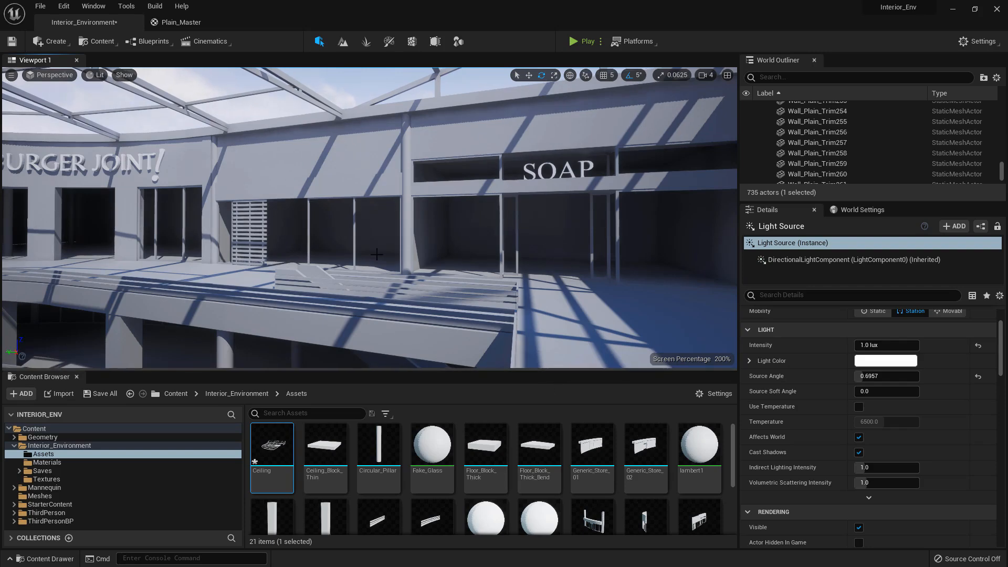
pyautogui.click(107, 387)
pyautogui.click(587, 403)
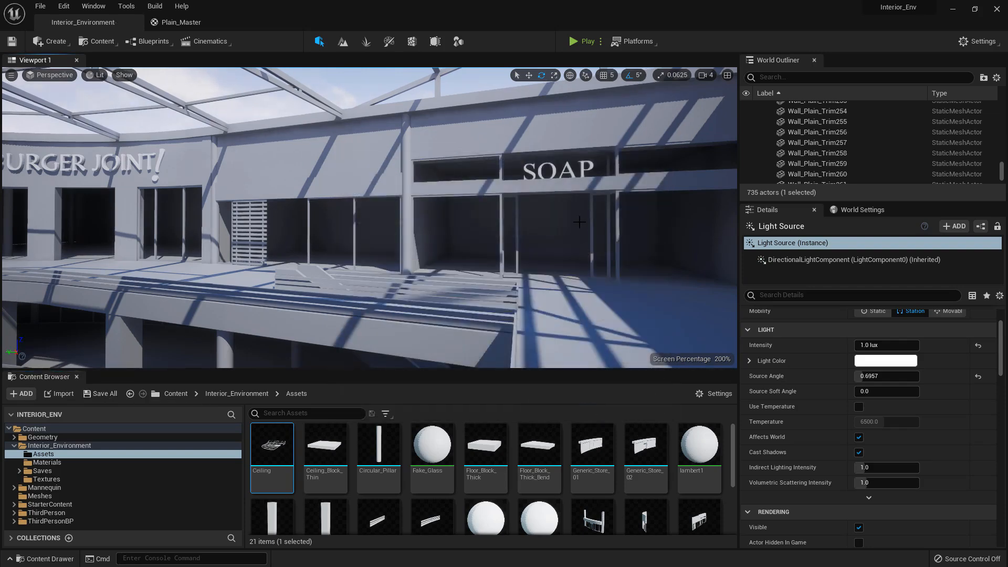
# Examine how the roof-beam shadows fall on the atrium's balconies, curved walls and ground floor
pyautogui.moveTo(580, 222); pyautogui.dragTo(388, 241, button='right')
pyautogui.moveTo(513, 322); pyautogui.dragTo(113, 210, button='right')
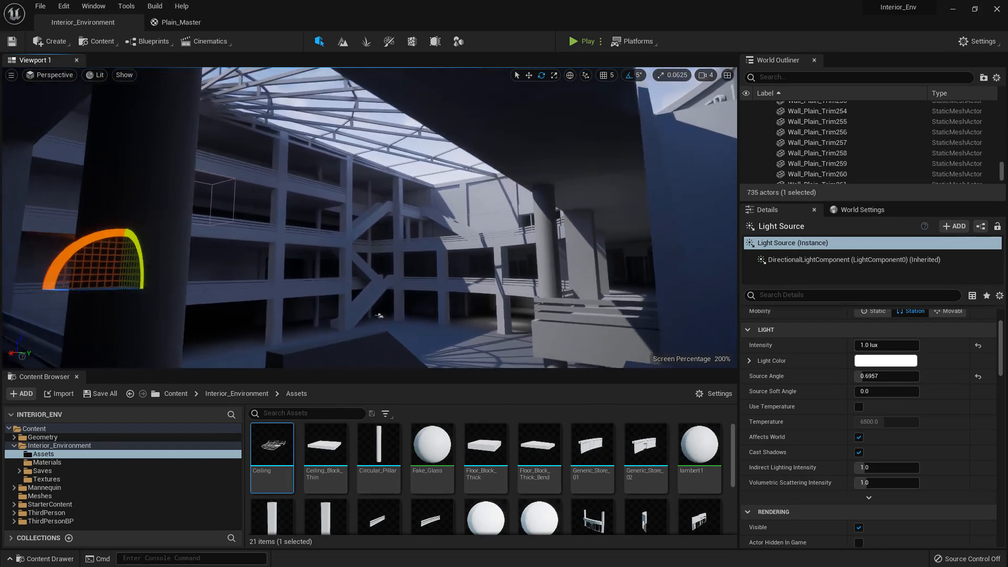
pyautogui.press('w')
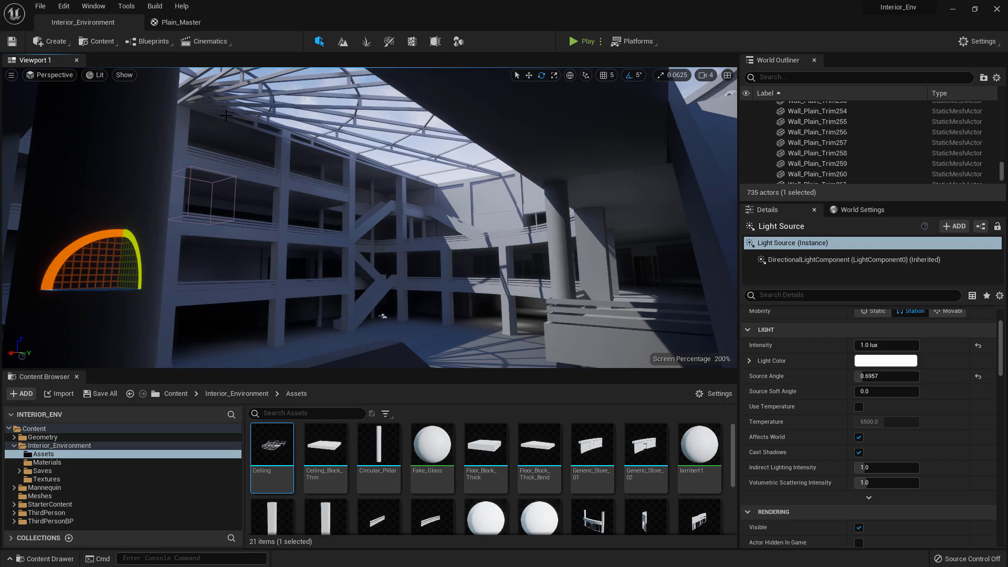
pyautogui.press('w')
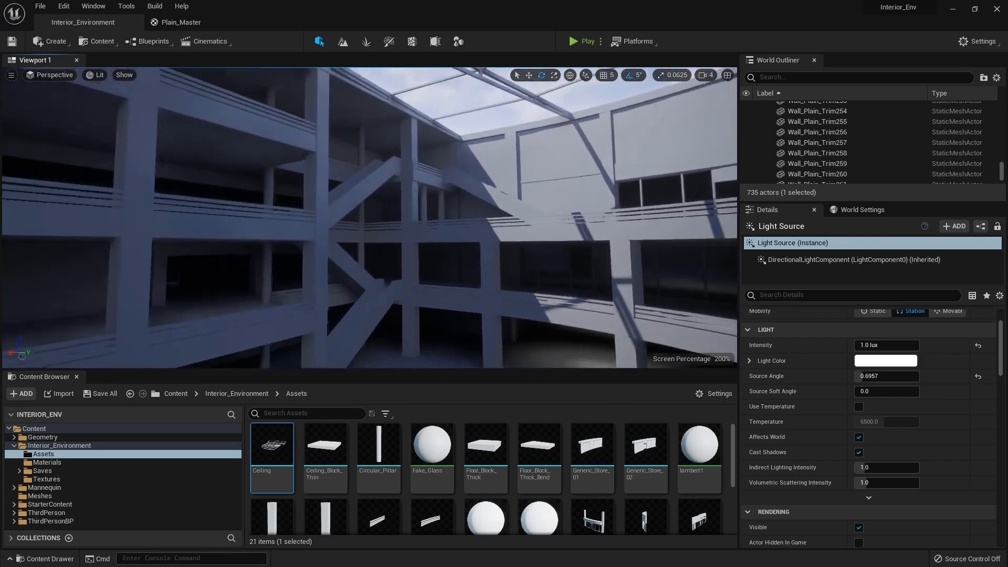
pyautogui.press('w')
pyautogui.moveTo(370, 218); pyautogui.dragTo(663, 258, button='right')
pyautogui.press('w')
pyautogui.press('a')
pyautogui.press('w')
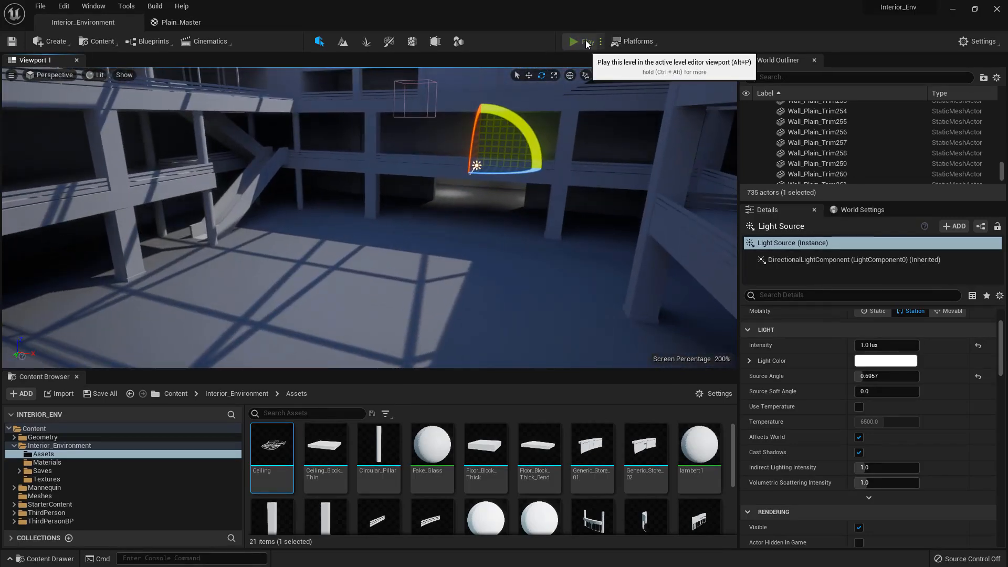
# Play the level in the viewport and run the character up the first ramp to the railing overlooking the atrium
pyautogui.click(586, 42)
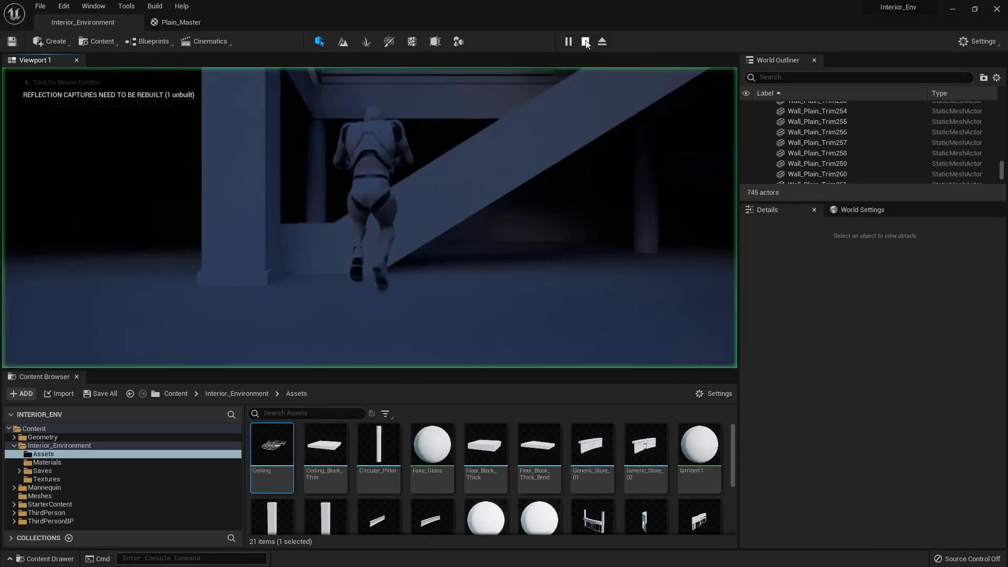
pyautogui.click(443, 184)
pyautogui.press('w')
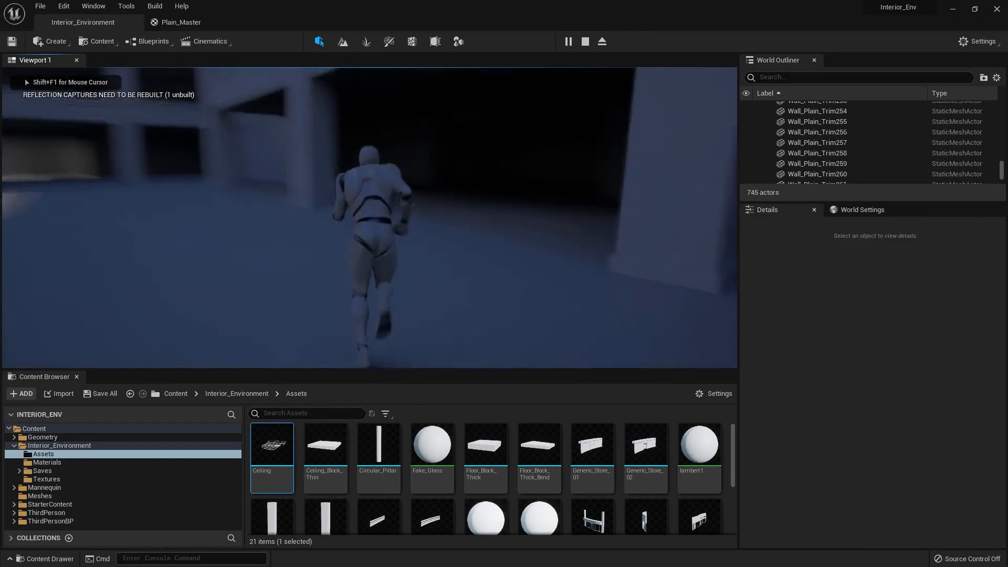
pyautogui.press('w')
pyautogui.press('d')
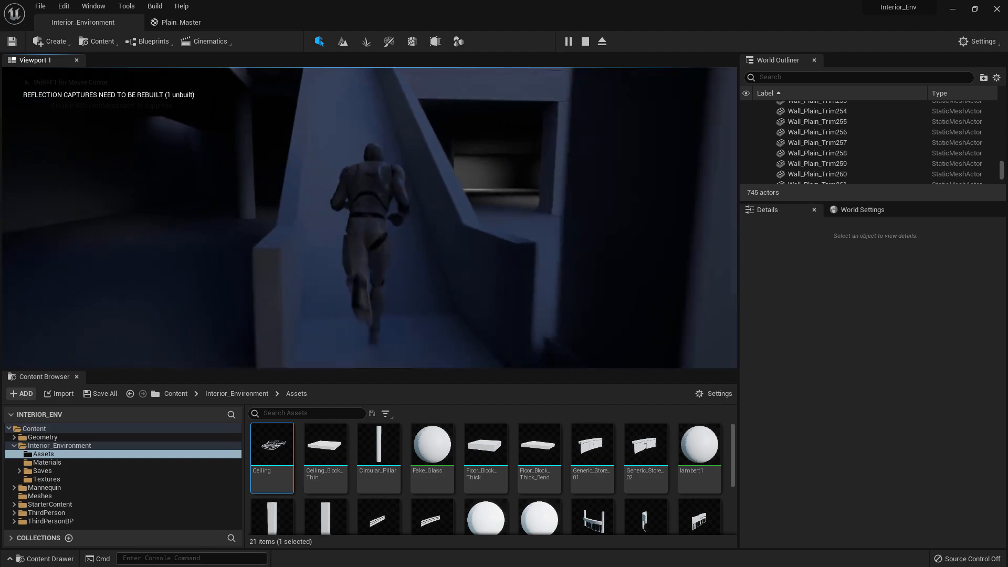
pyautogui.press('w')
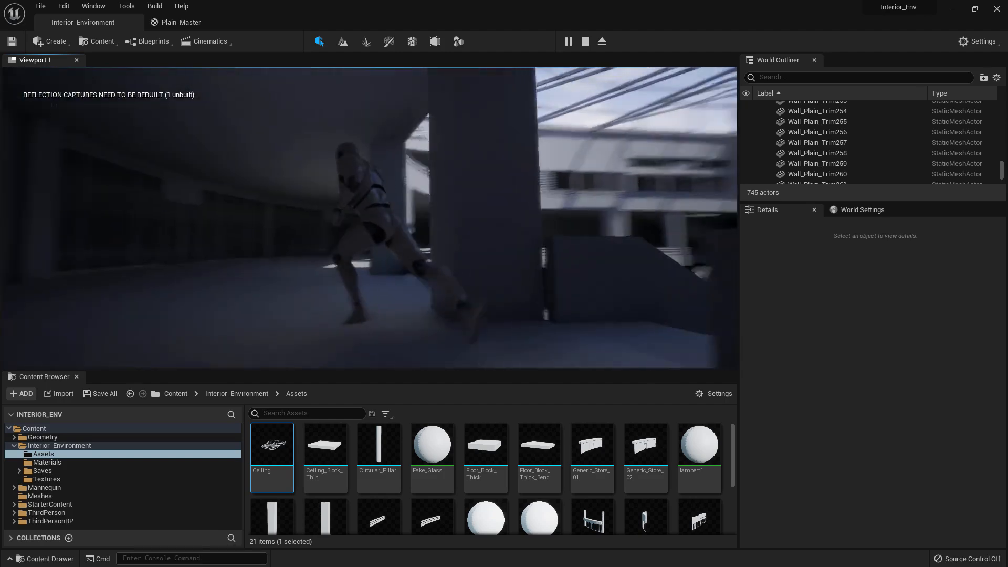
pyautogui.press('w')
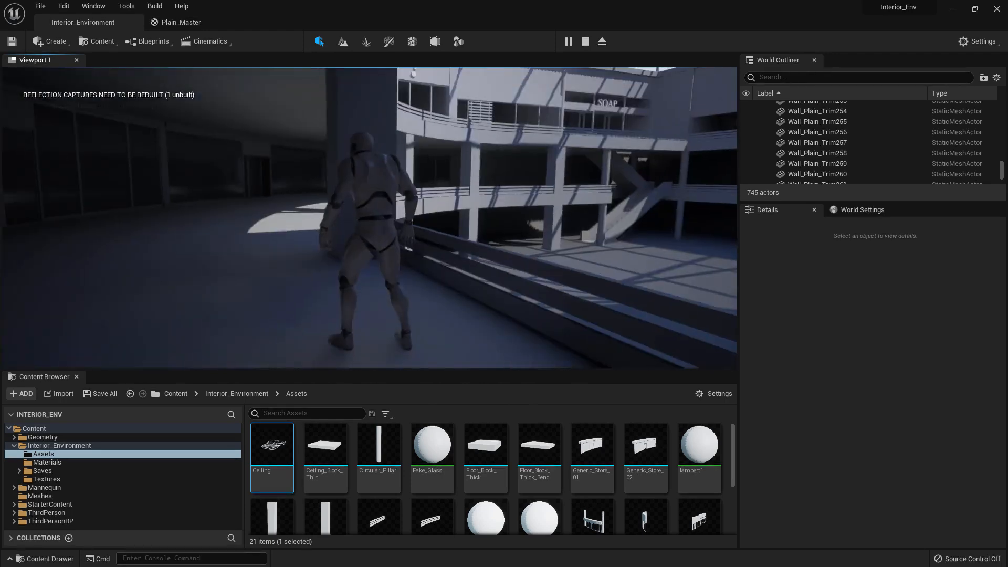
# Run the character up the next ramp and view the opposite storefronts from the higher balcony
pyautogui.press('s')
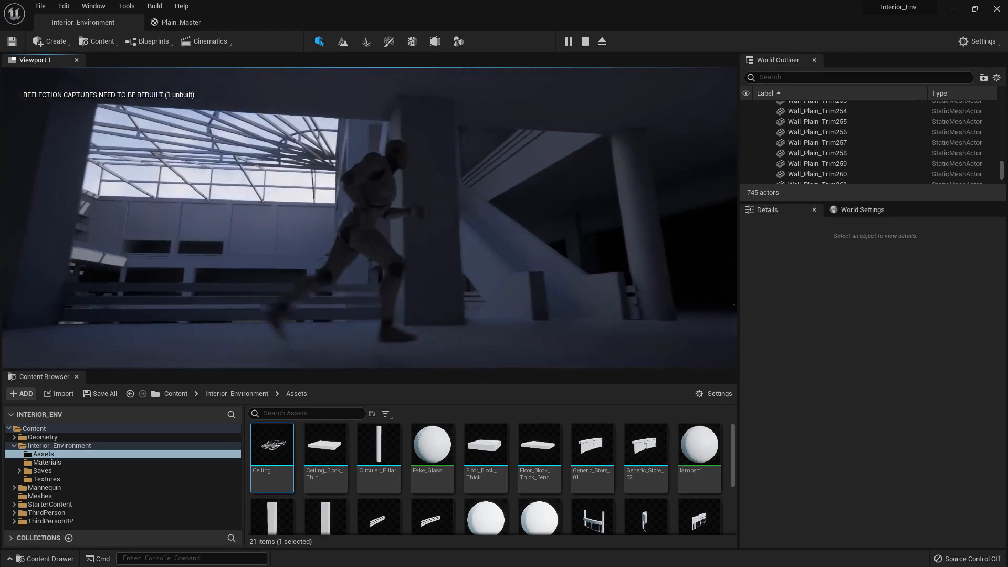
pyautogui.press('w')
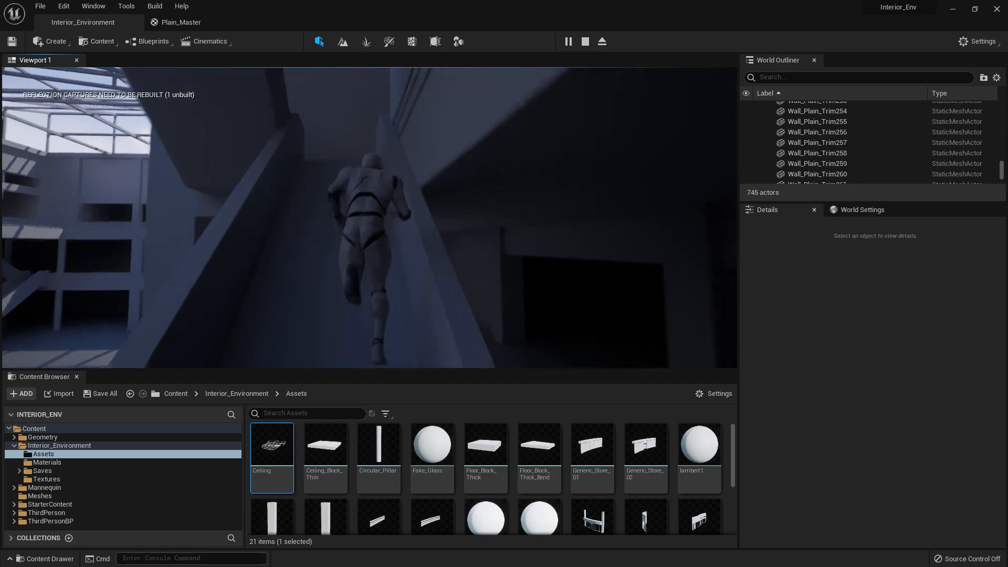
pyautogui.press('w')
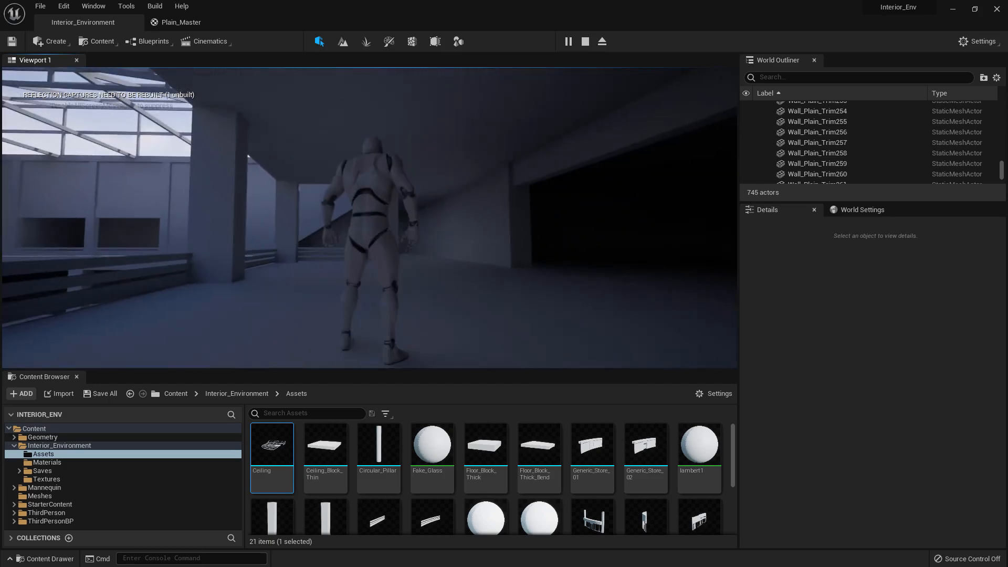
pyautogui.press('w')
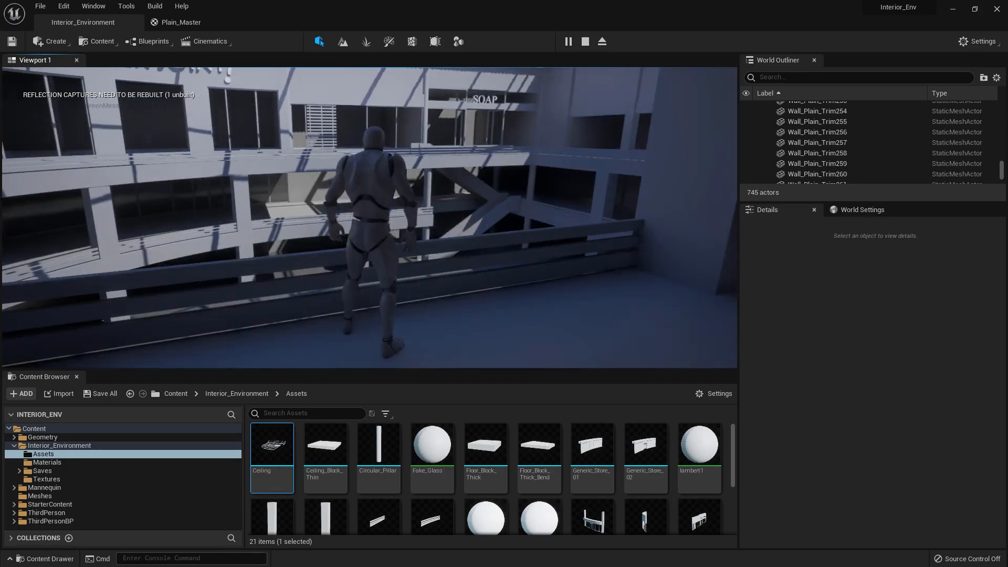
pyautogui.press('w')
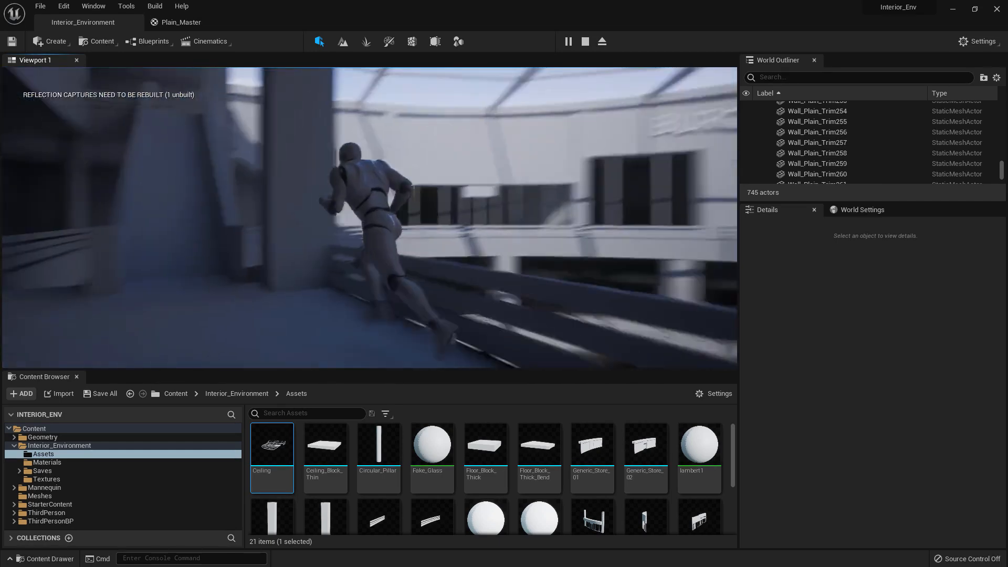
# Take the character up the last ramp and onto the sunlit curved walkway to examine the roof and its shadows
pyautogui.press('w')
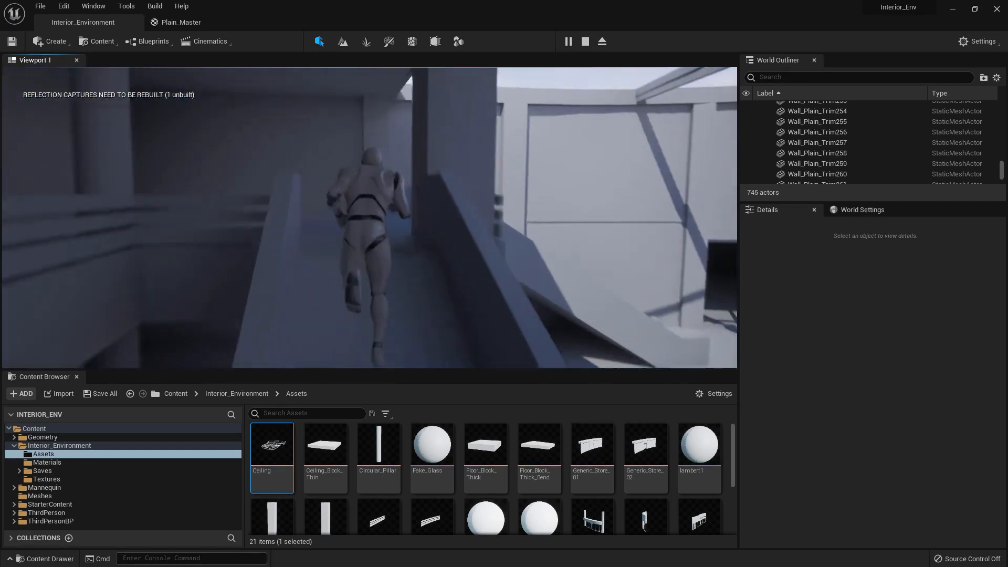
pyautogui.press('w')
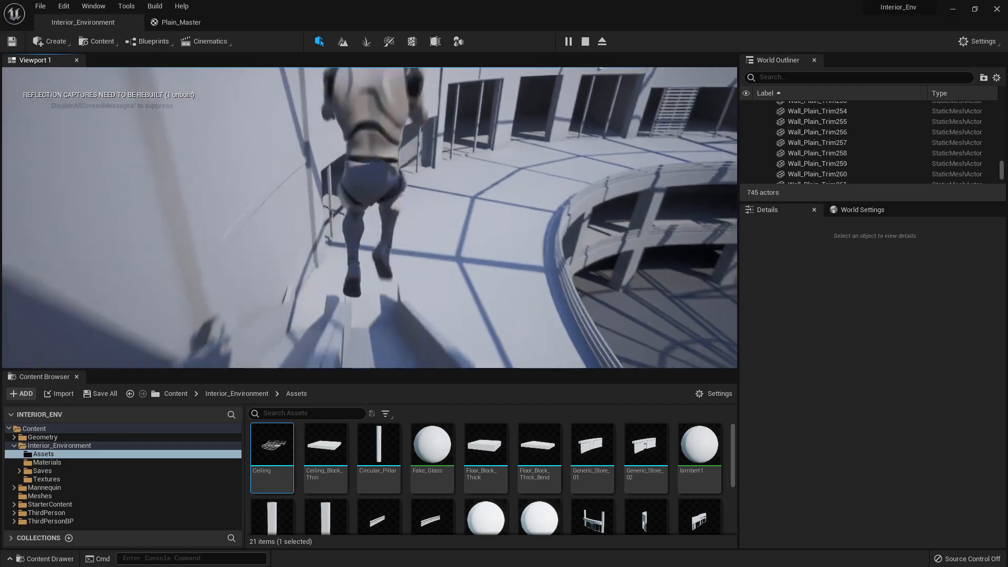
pyautogui.press('w')
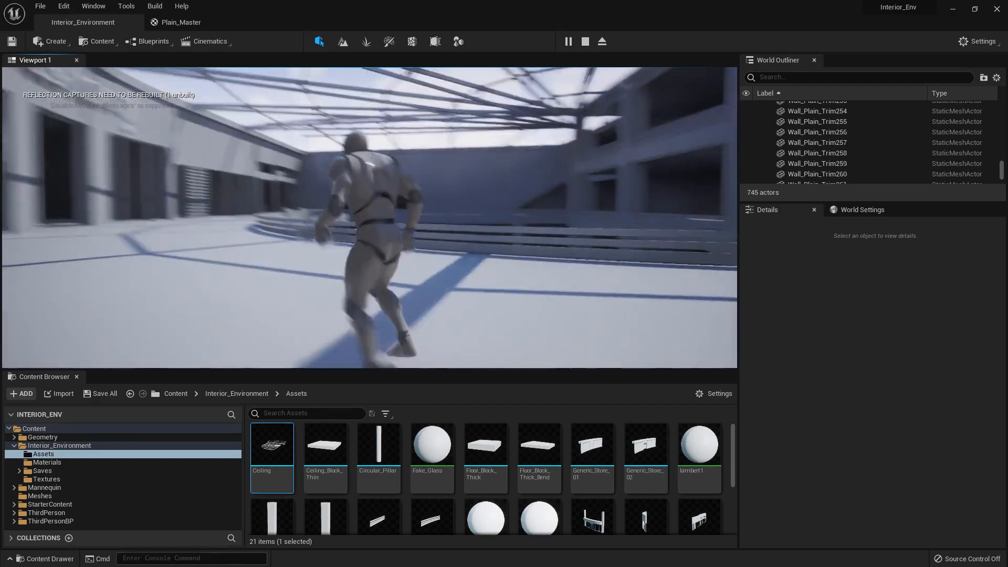
pyautogui.press('w')
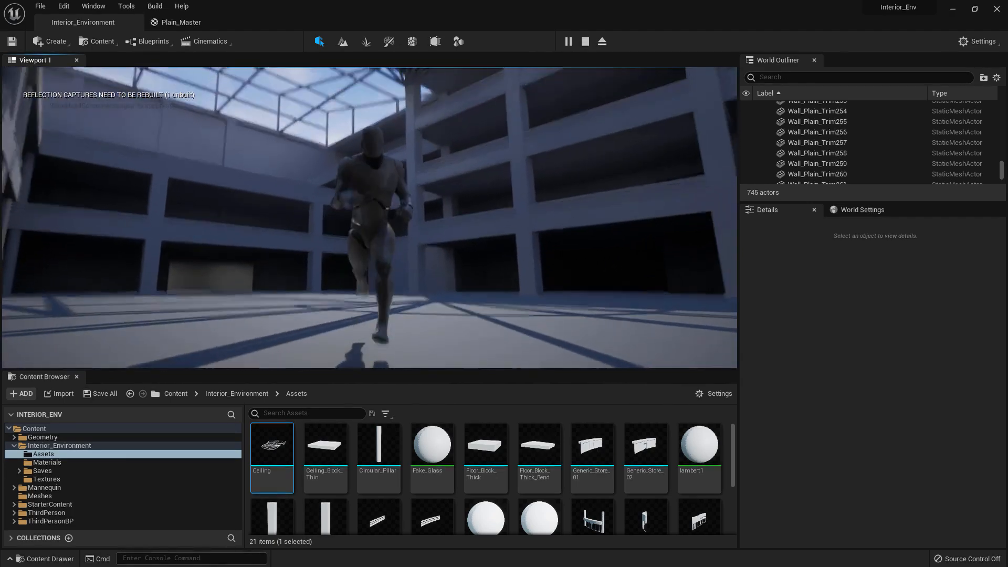
# Run the character around the ground floor to view the roof from below, and end the play session
pyautogui.press('a')
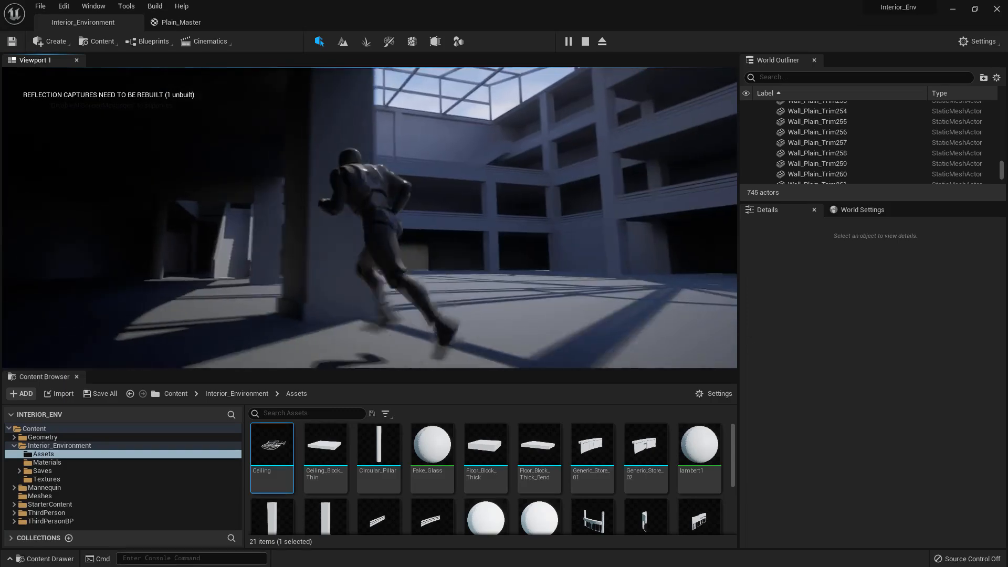
pyautogui.press('w')
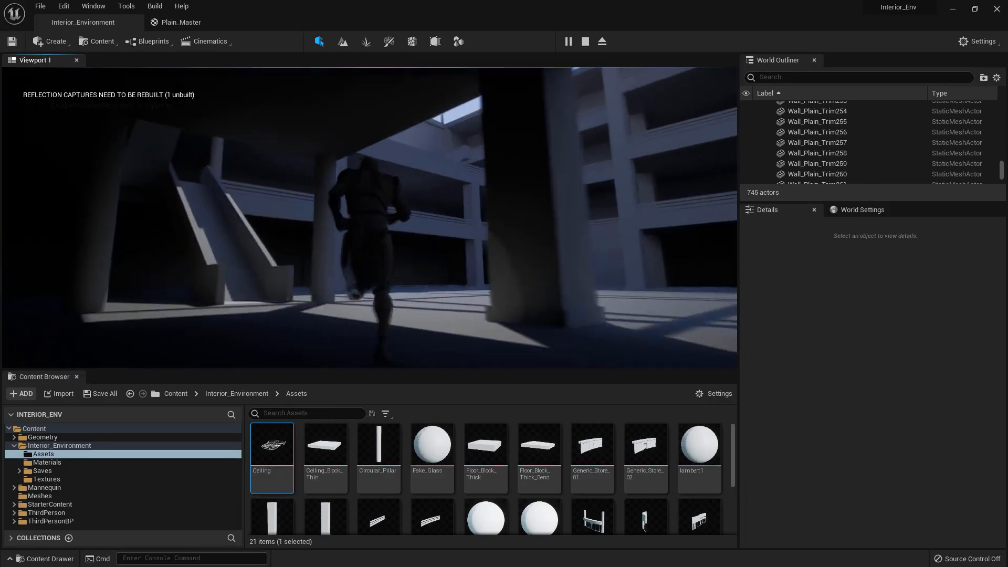
pyautogui.press('w')
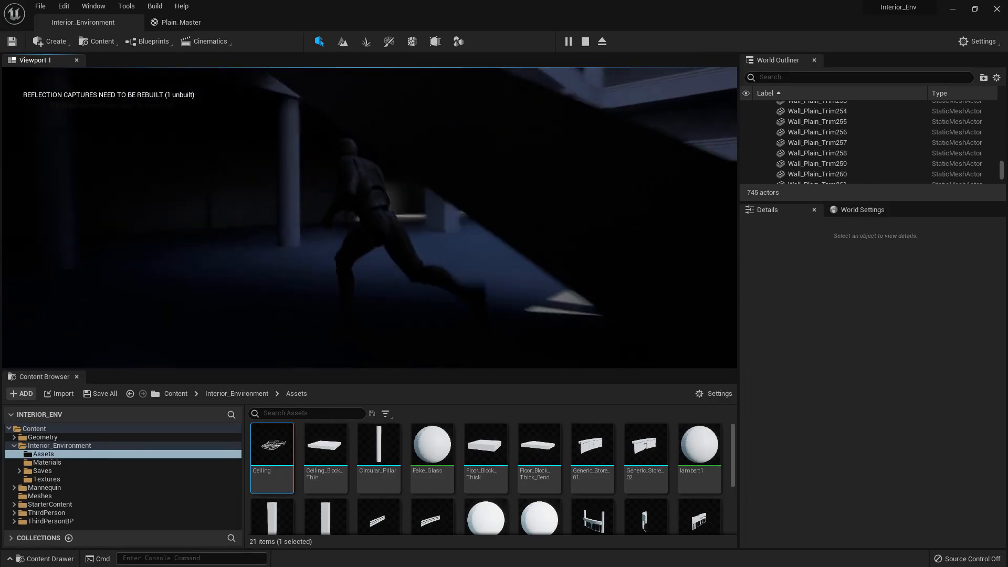
pyautogui.press('w')
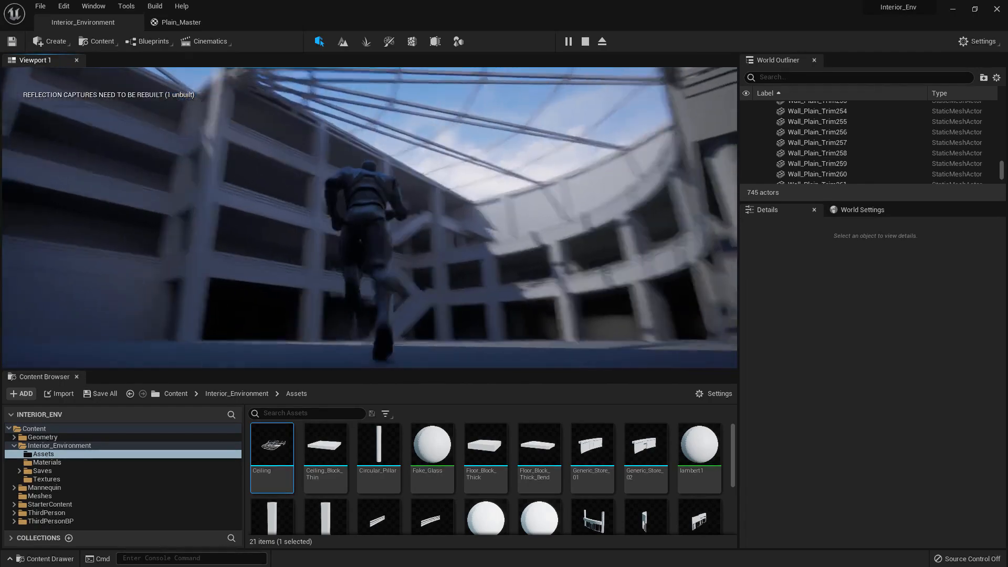
pyautogui.press('w')
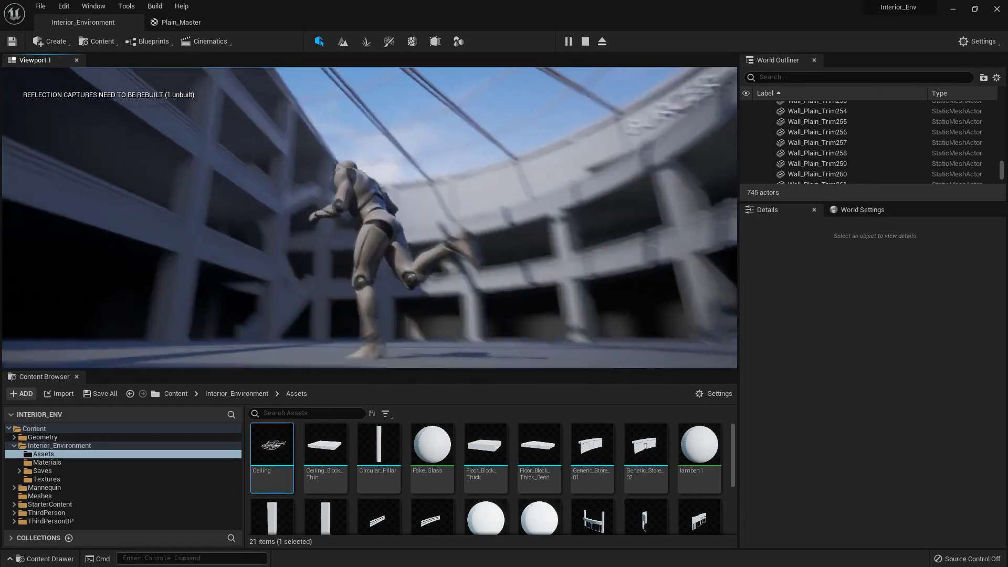
pyautogui.press('w')
pyautogui.press('Escape')
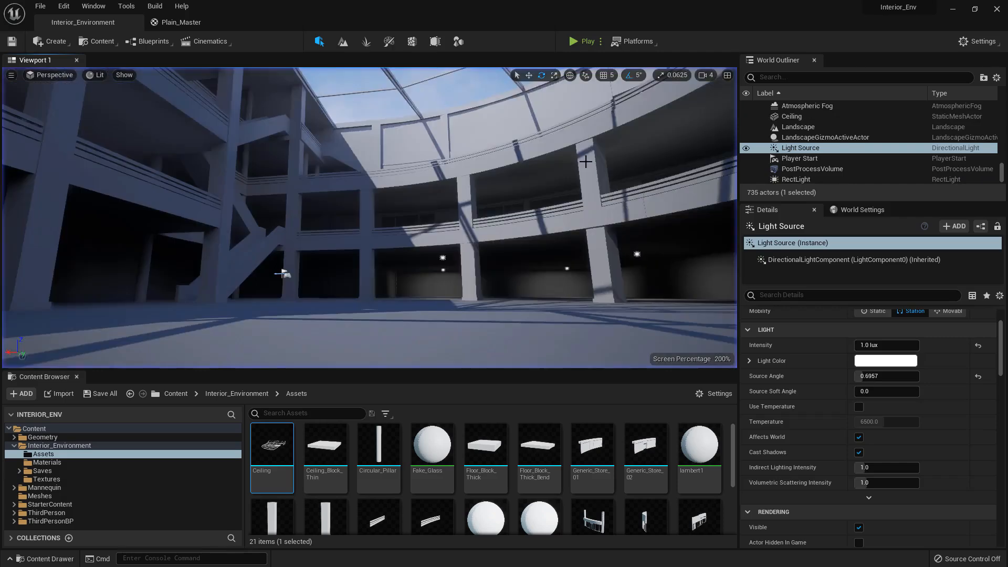
# Return to an elevated view of the atrium and save all content again
pyautogui.press('s')
pyautogui.moveTo(369, 217); pyautogui.dragTo(262, 228, button='right')
pyautogui.moveTo(338, 217); pyautogui.dragTo(483, 189, button='right')
pyautogui.click(112, 395)
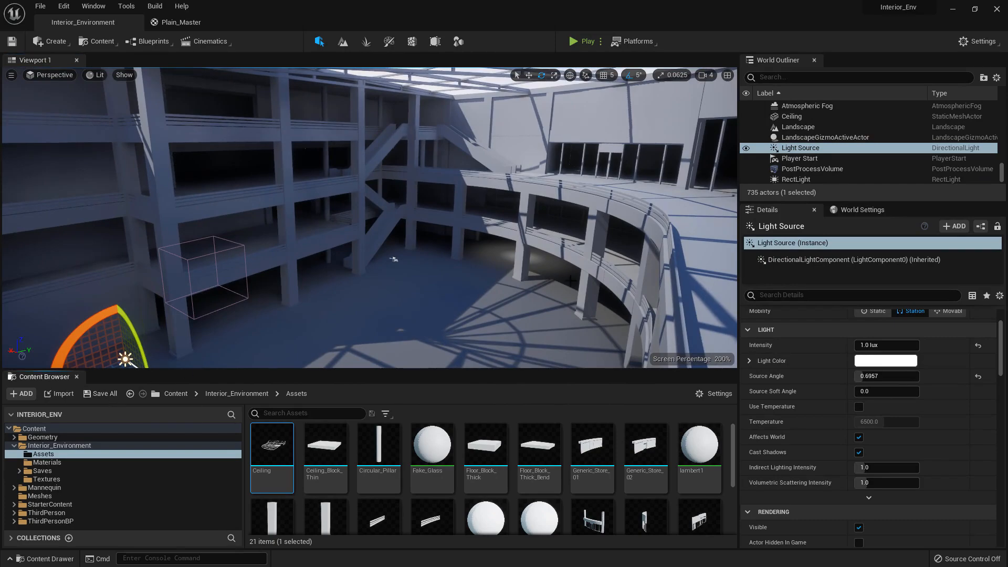
pyautogui.moveTo(369, 217); pyautogui.dragTo(328, 221, button='right')
pyautogui.press('s')
pyautogui.press('d')
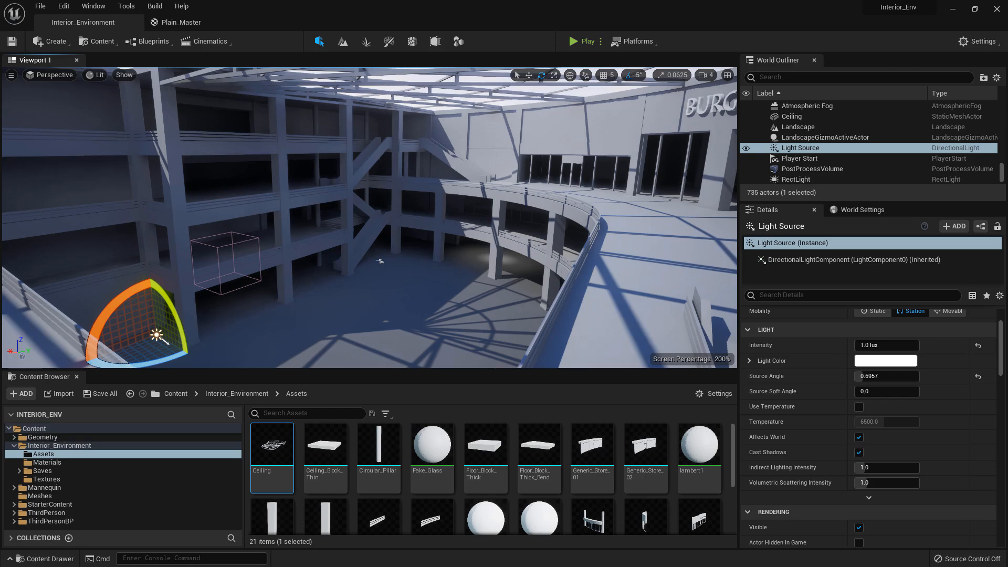
pyautogui.moveTo(514, 233); pyautogui.dragTo(508, 230, button='right')
pyautogui.press('w')
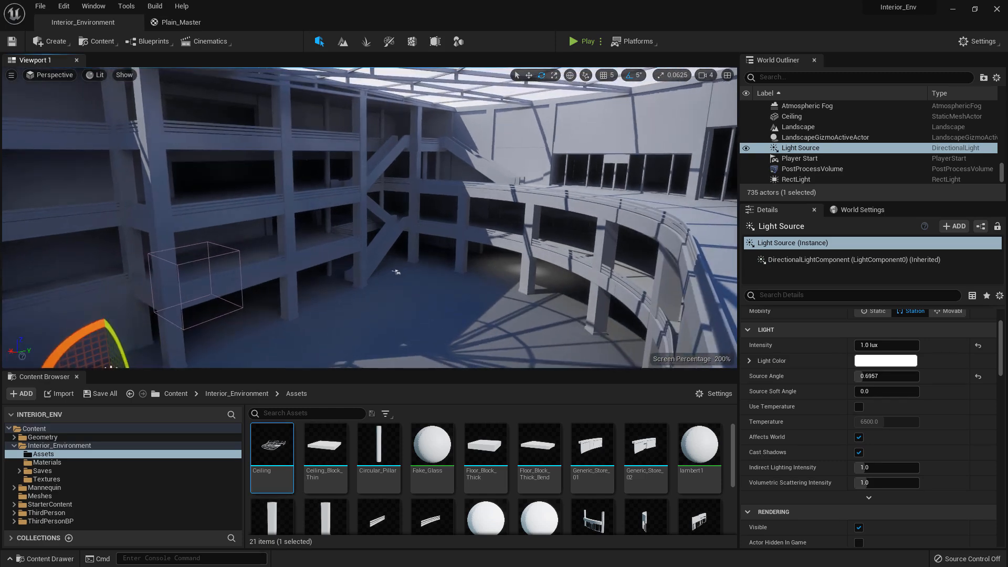
pyautogui.press('s')
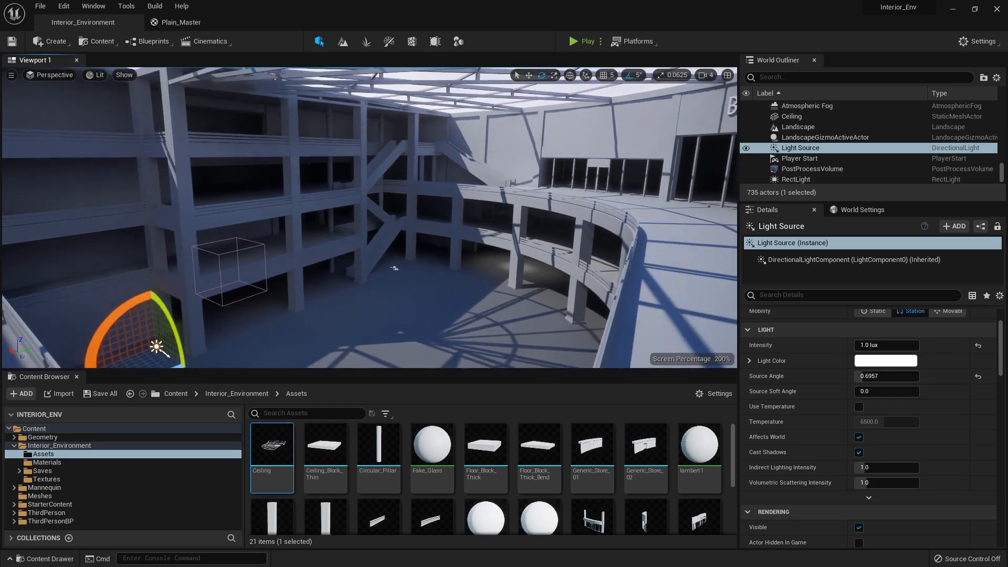